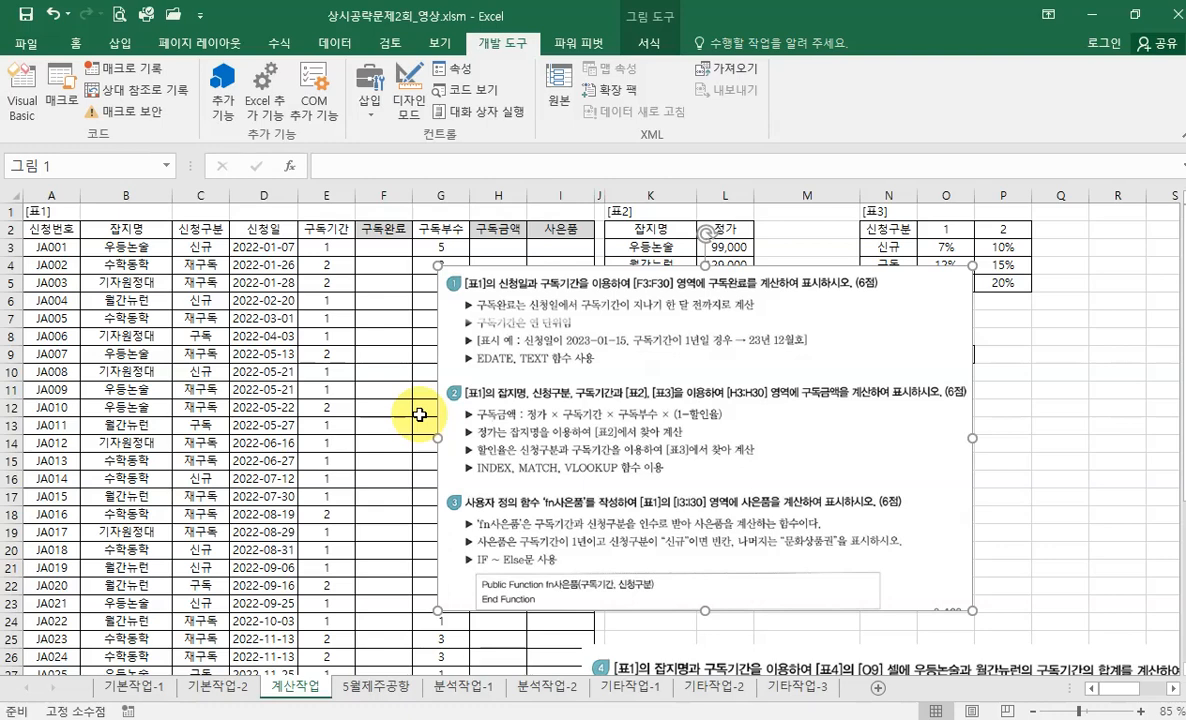
pyautogui.click(370, 245)
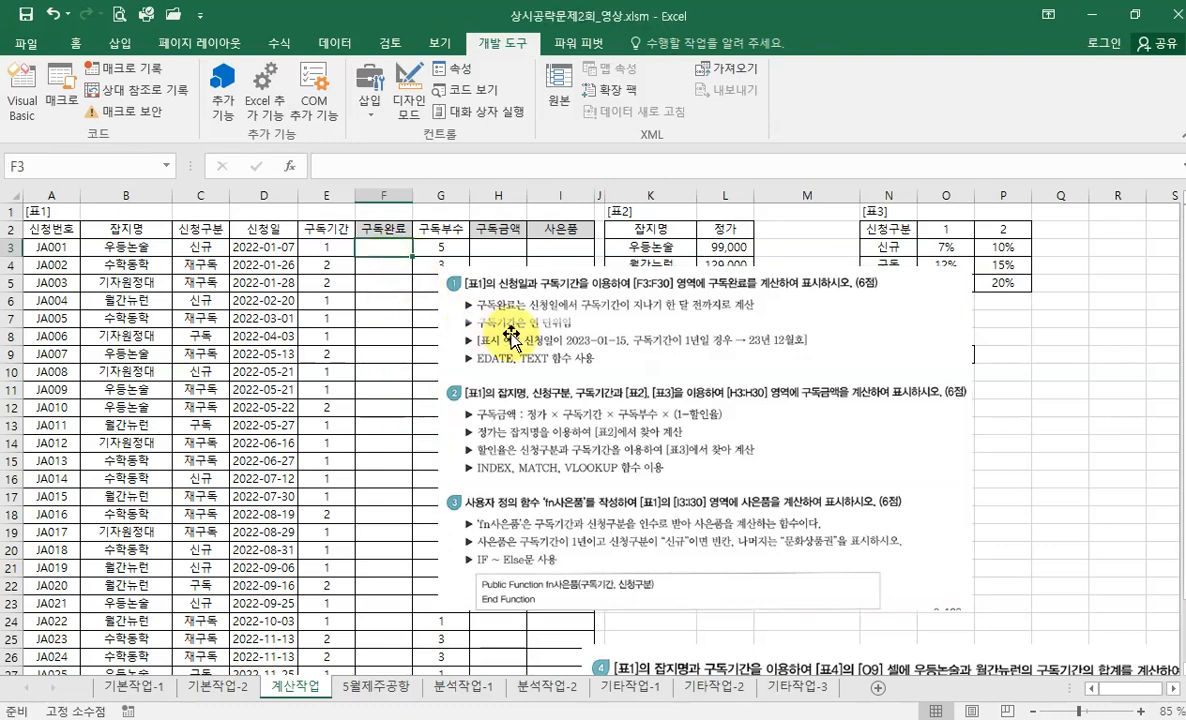
pyautogui.click(252, 247)
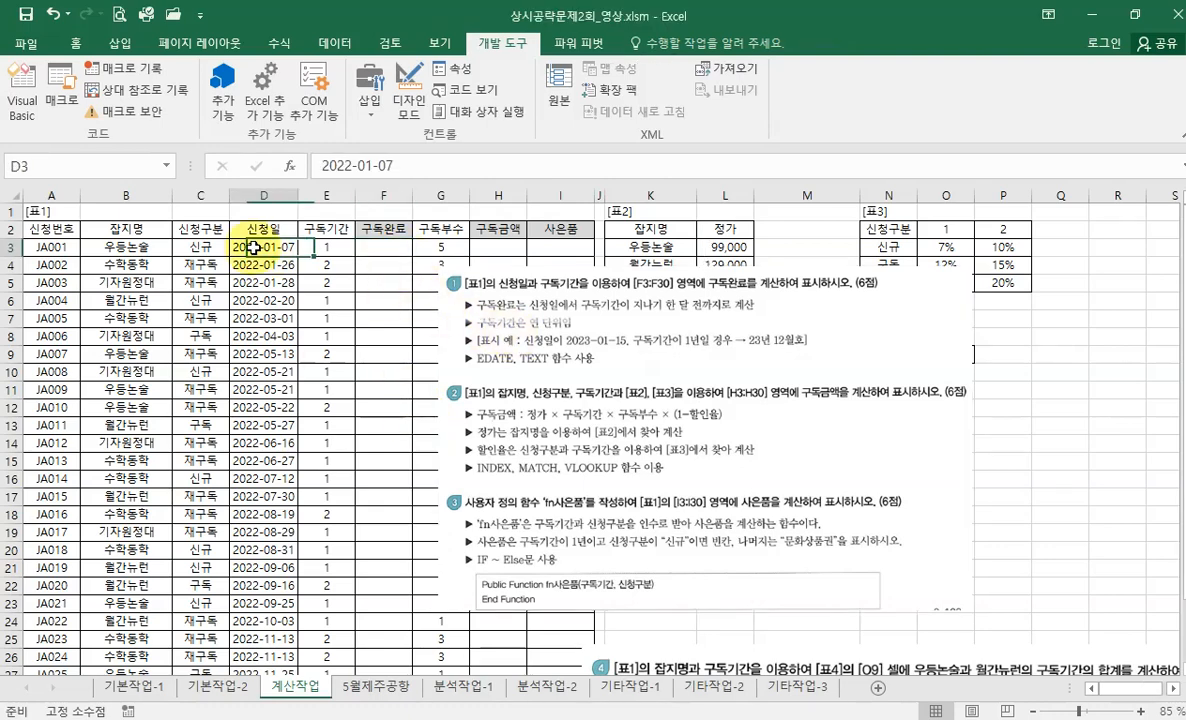
pyautogui.click(326, 247)
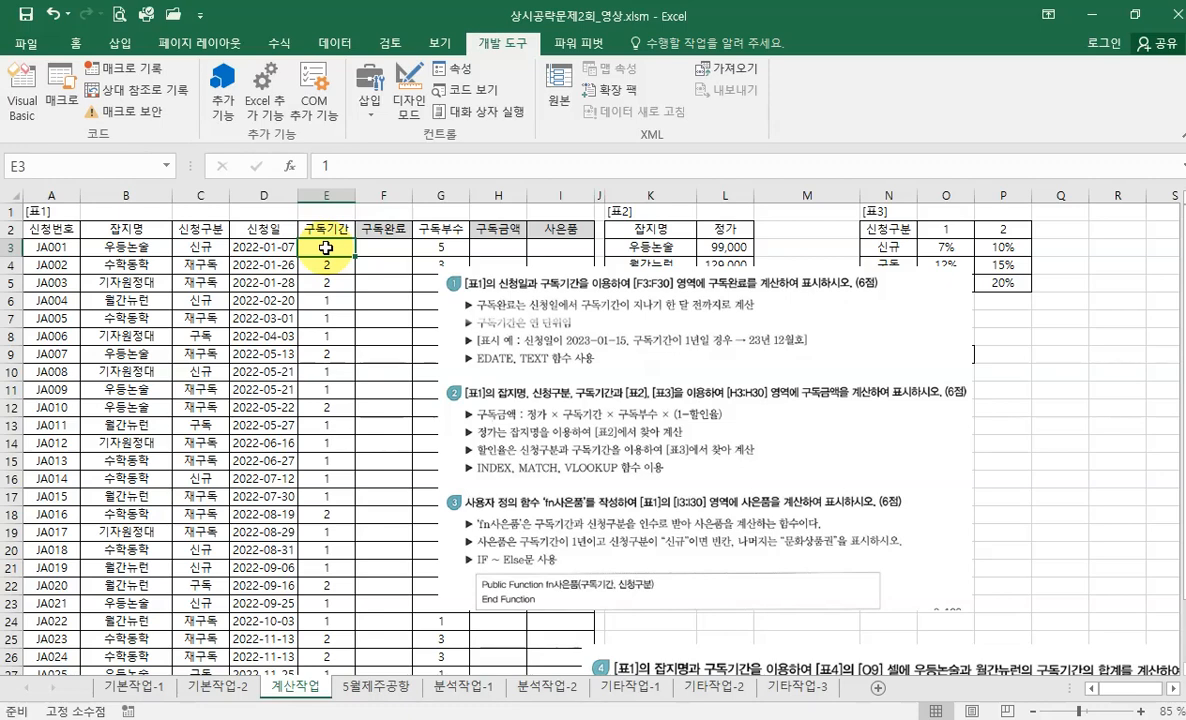
pyautogui.moveTo(262, 247); pyautogui.dragTo(262, 283)
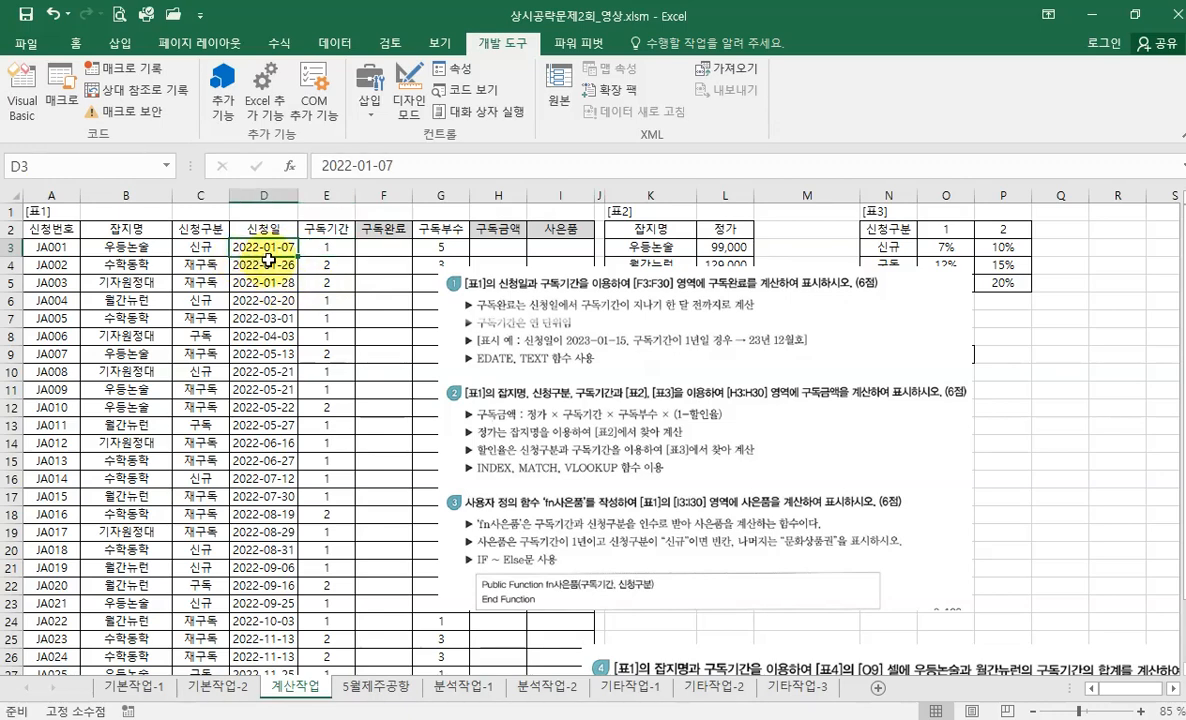
pyautogui.click(333, 252)
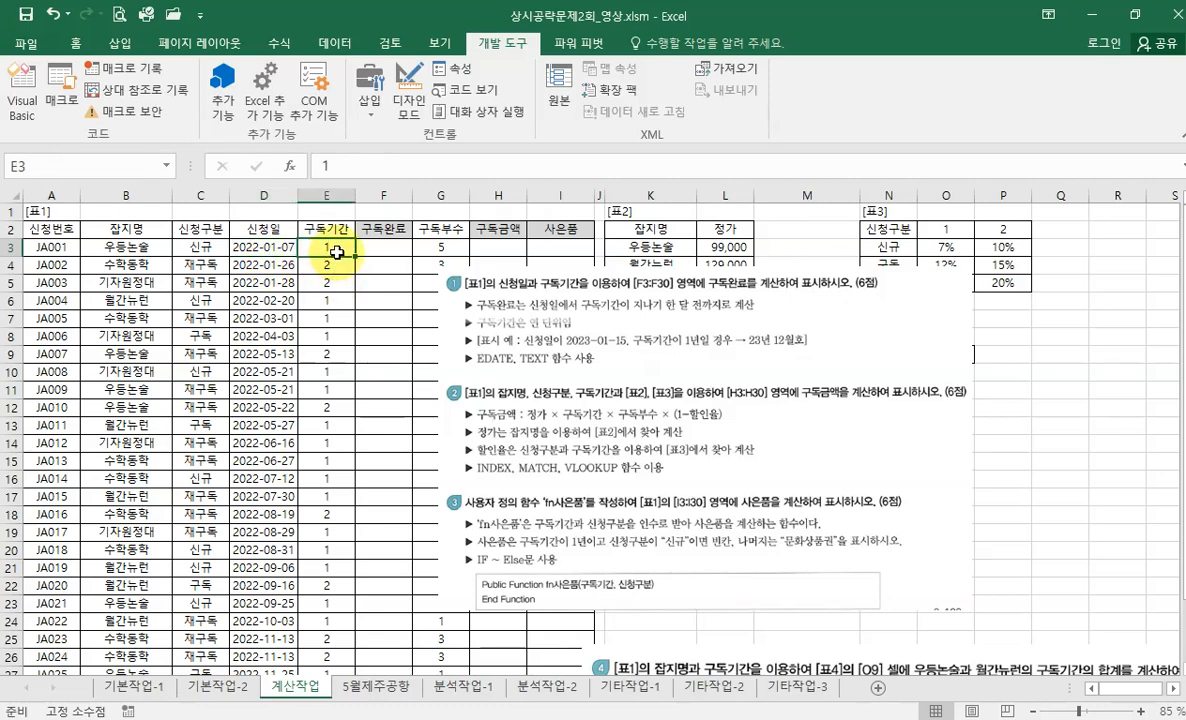
# Start a TEXT formula in F3, open its function arguments and enter 2022-12-7 as the value.
pyautogui.click(368, 248)
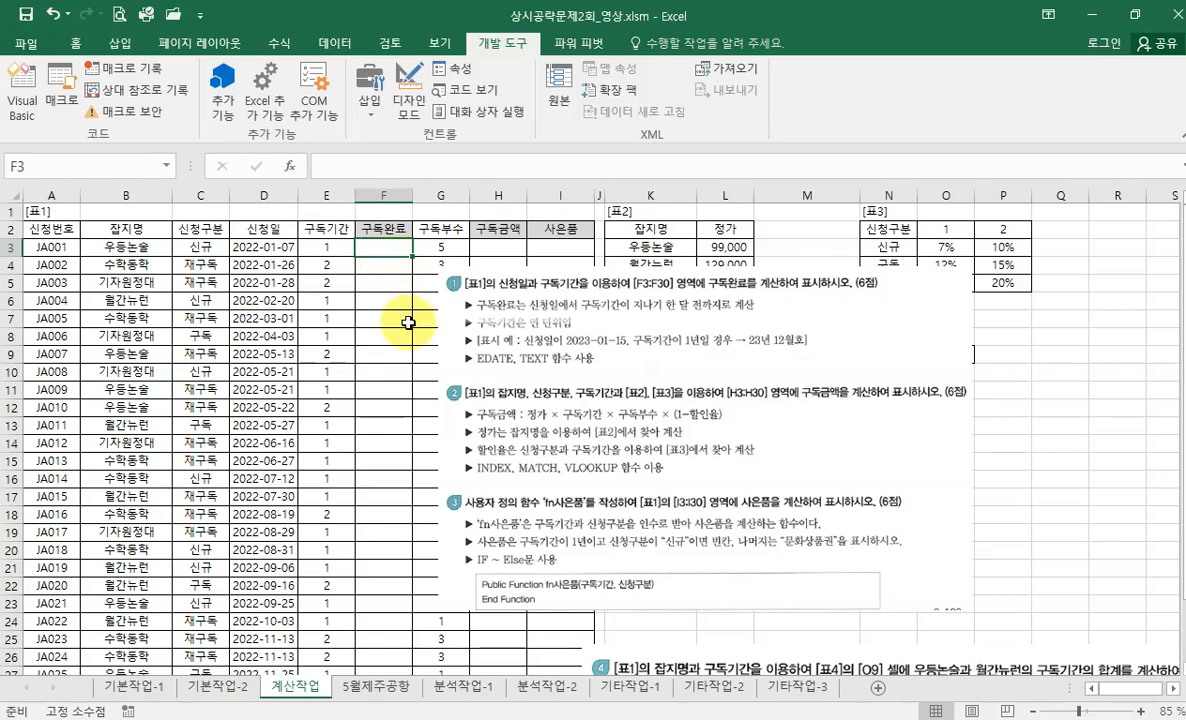
pyautogui.write('=')
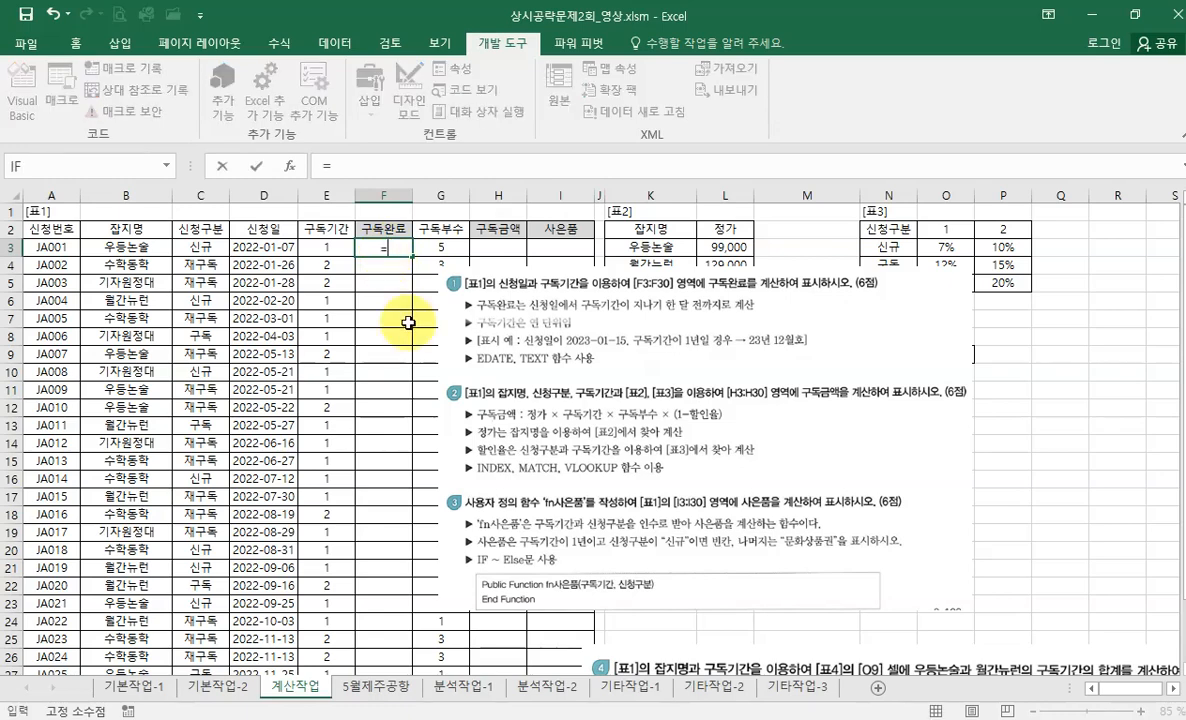
pyautogui.write('te')
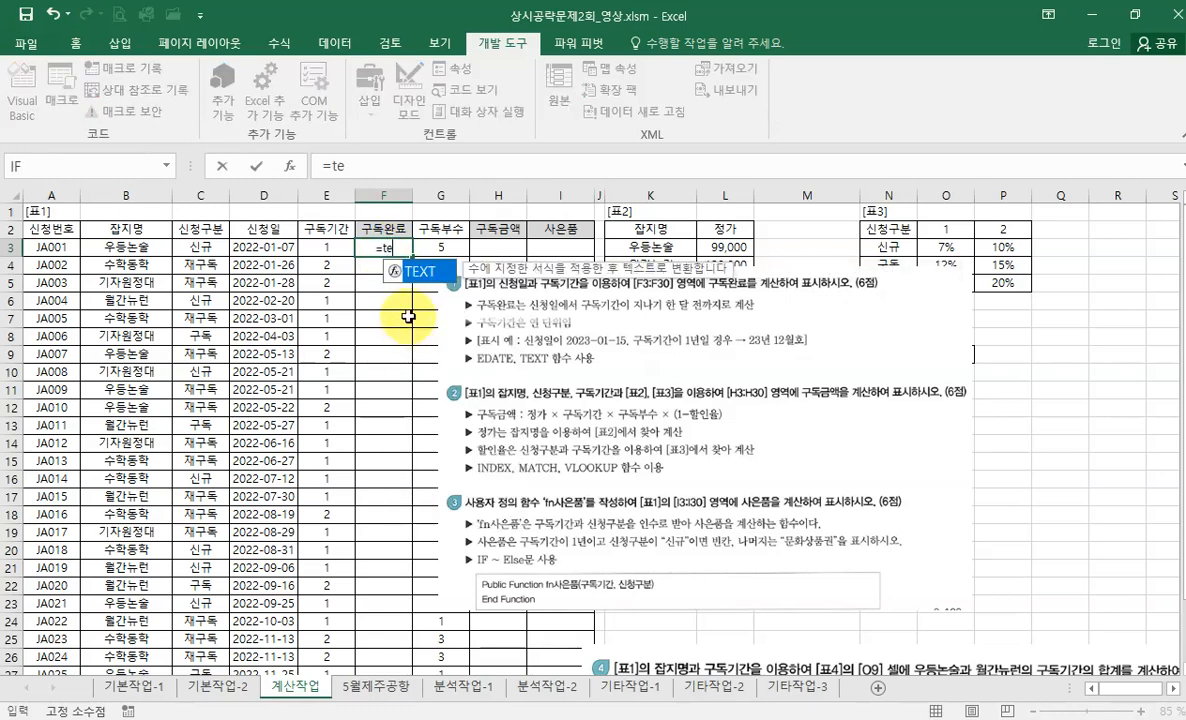
pyautogui.doubleClick(421, 276)
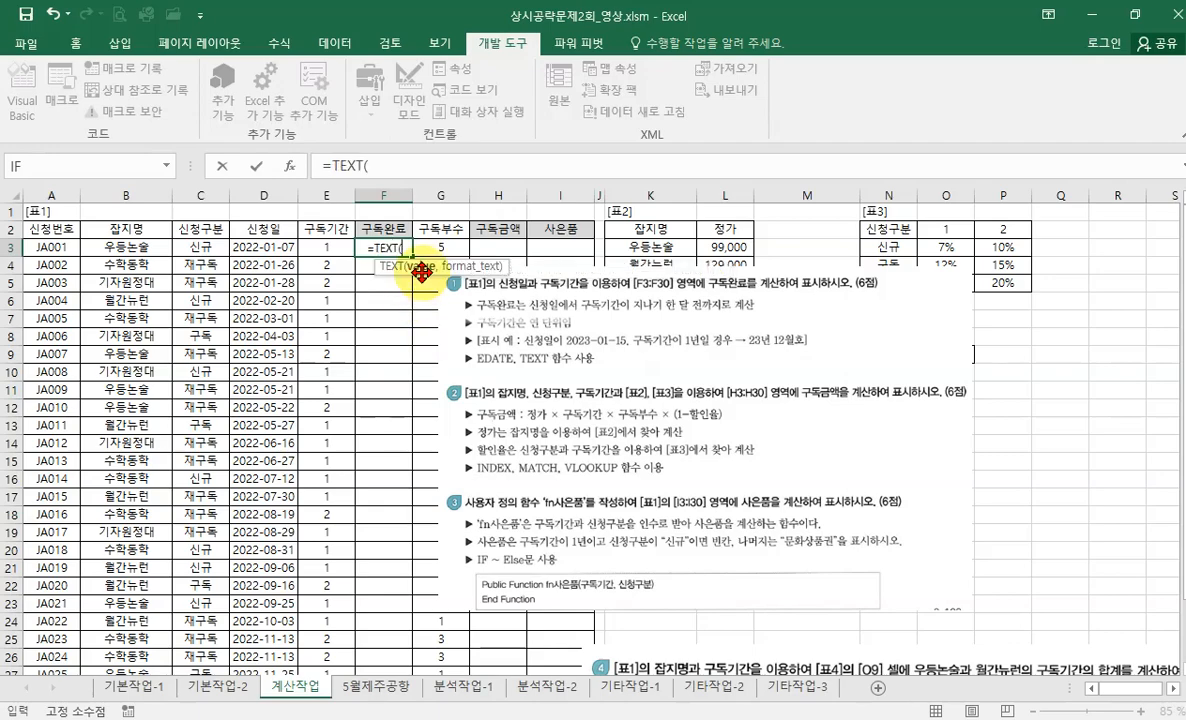
pyautogui.click(290, 167)
pyautogui.moveTo(583, 67); pyautogui.dragTo(316, 275)
pyautogui.click(305, 325)
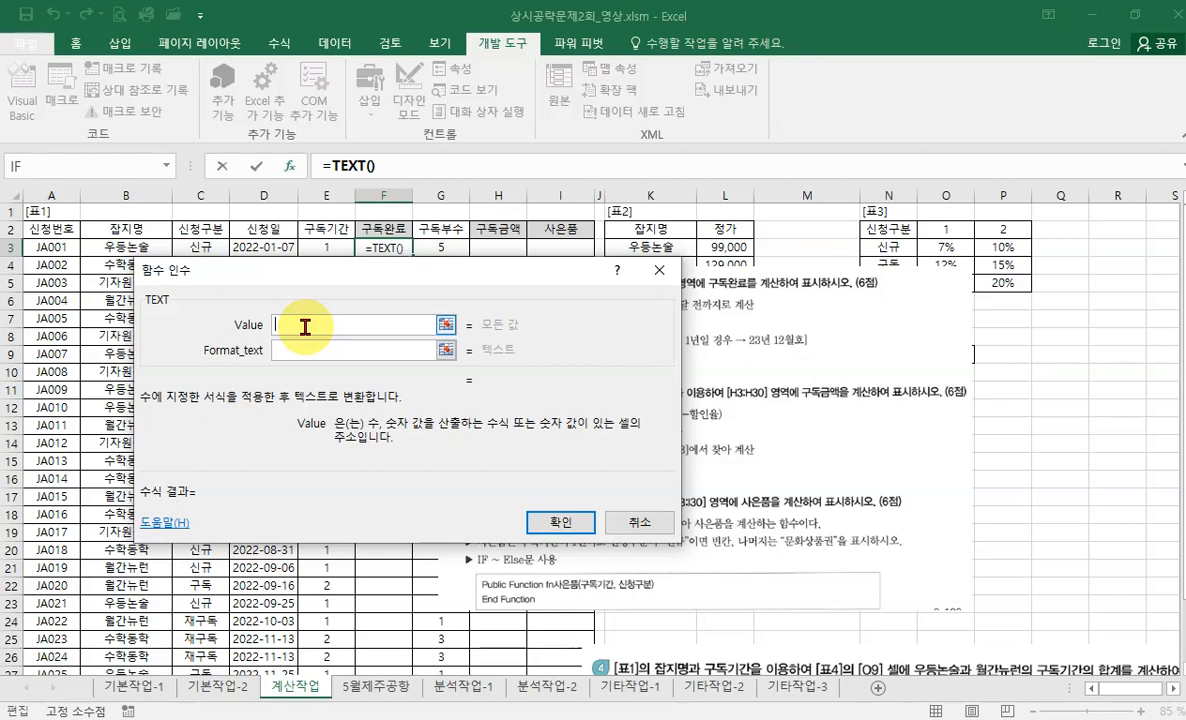
pyautogui.write('2022-12-7')
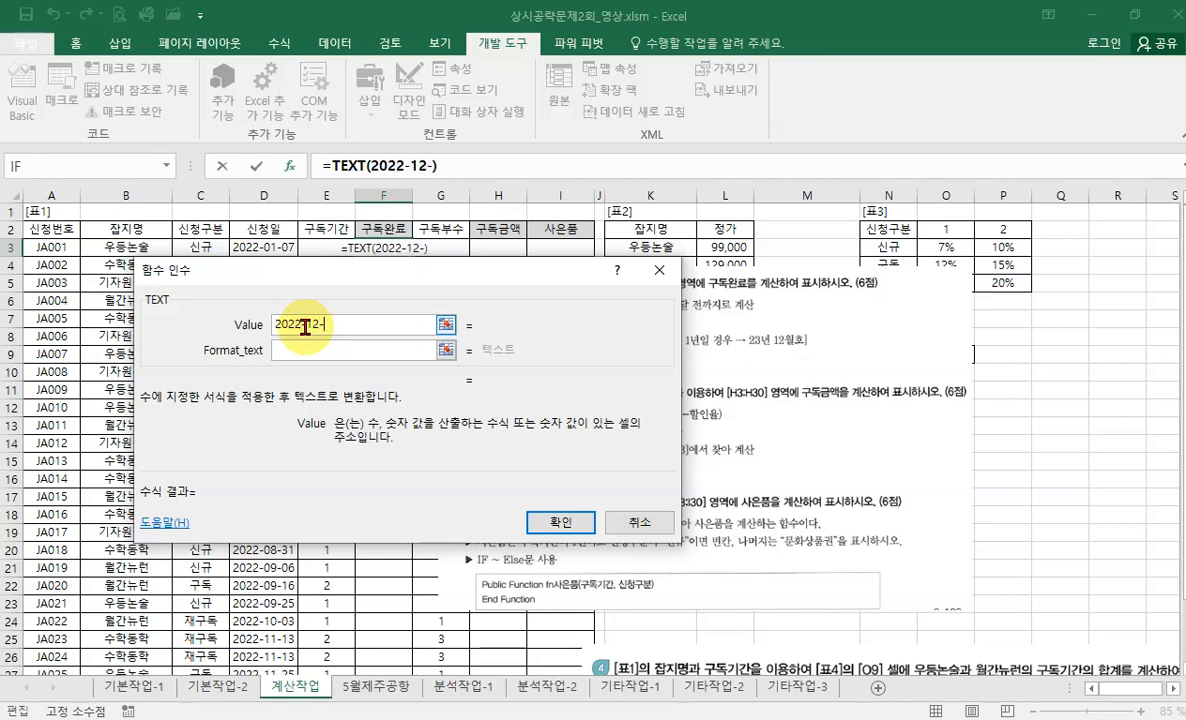
pyautogui.click(312, 349)
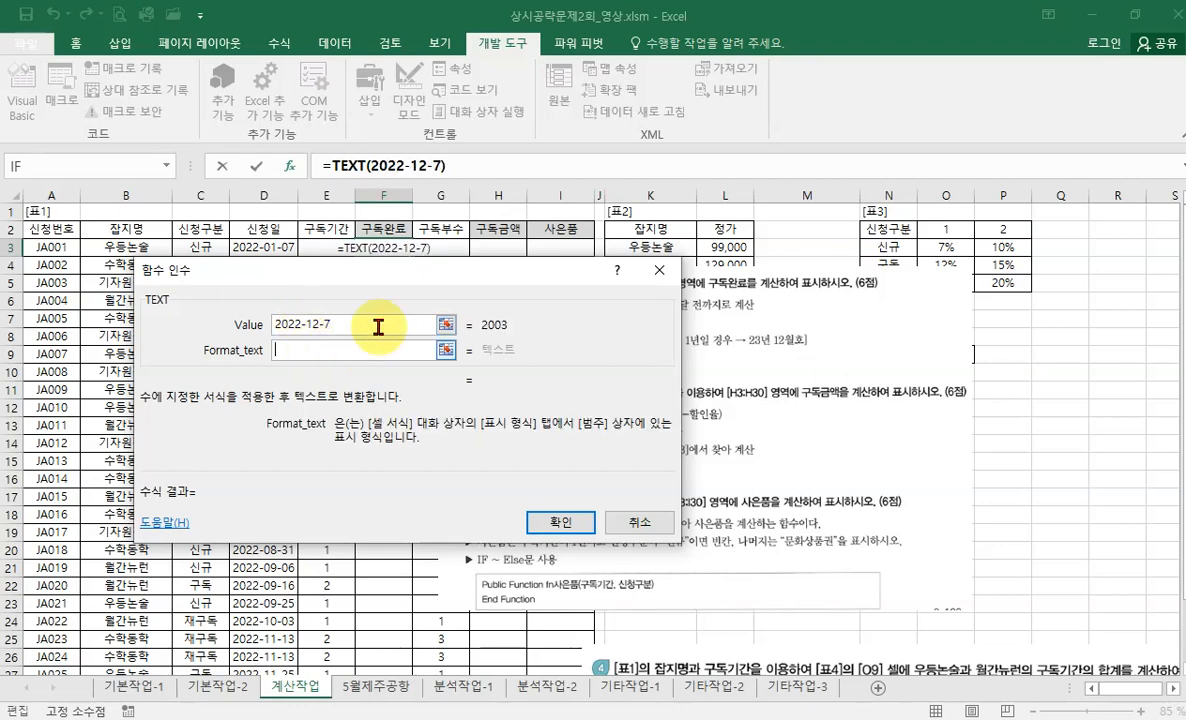
pyautogui.moveTo(460, 266); pyautogui.dragTo(444, 288)
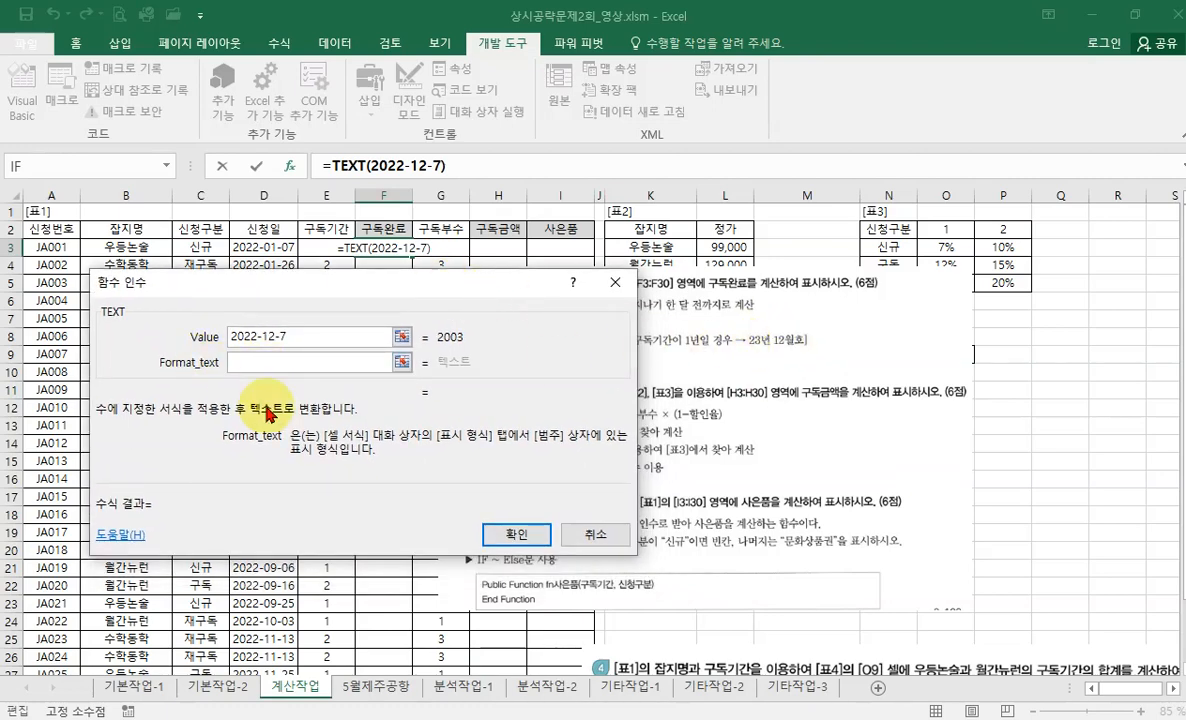
# Set the TEXT function's format text to "yy년 mm월호".
pyautogui.write('""')
pyautogui.press('Left')
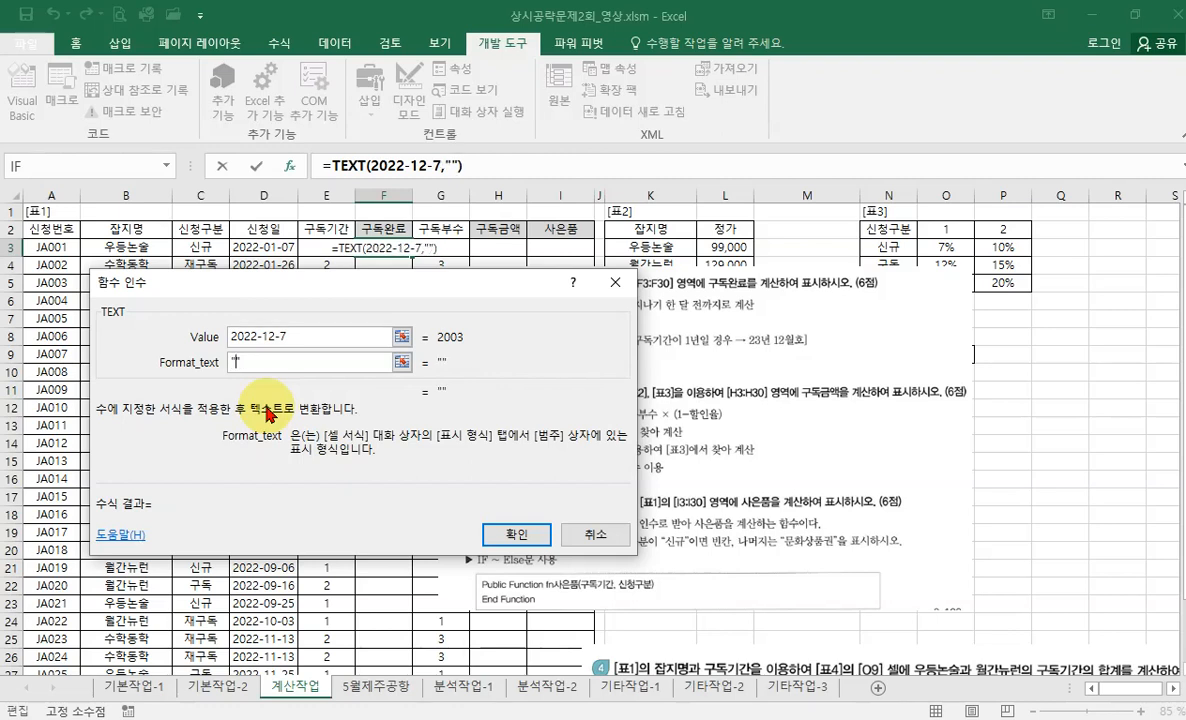
pyautogui.write('yy년')
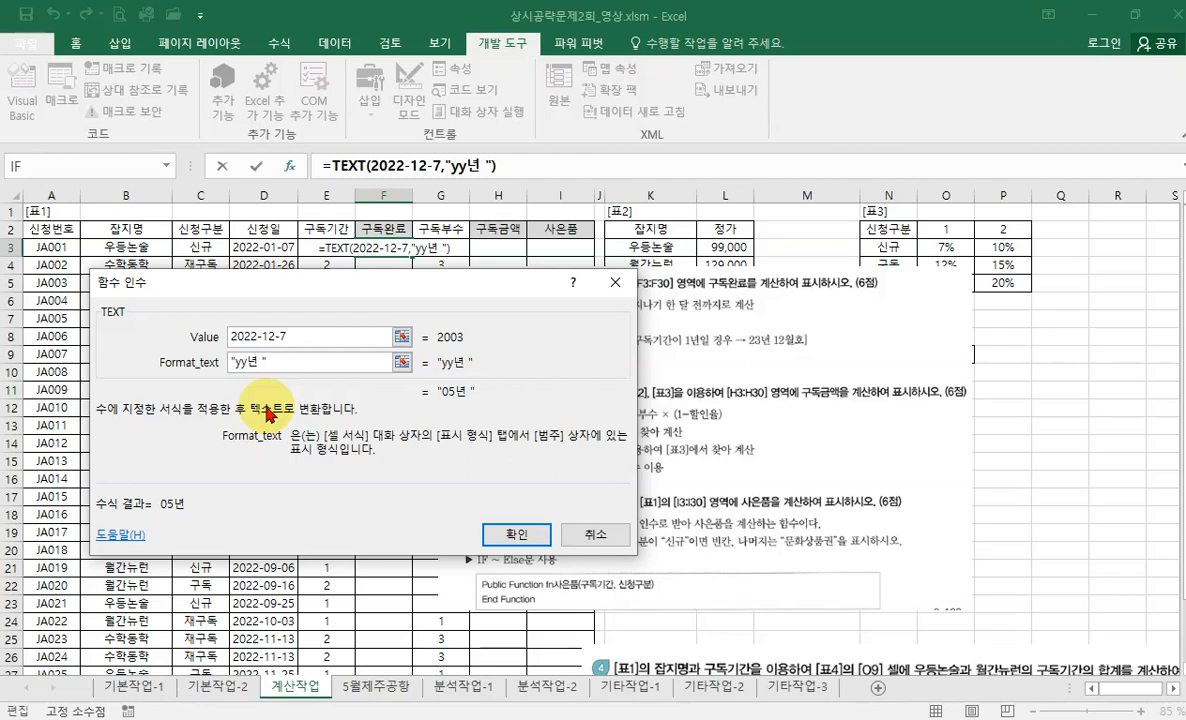
pyautogui.write(' mmㅜ얼')
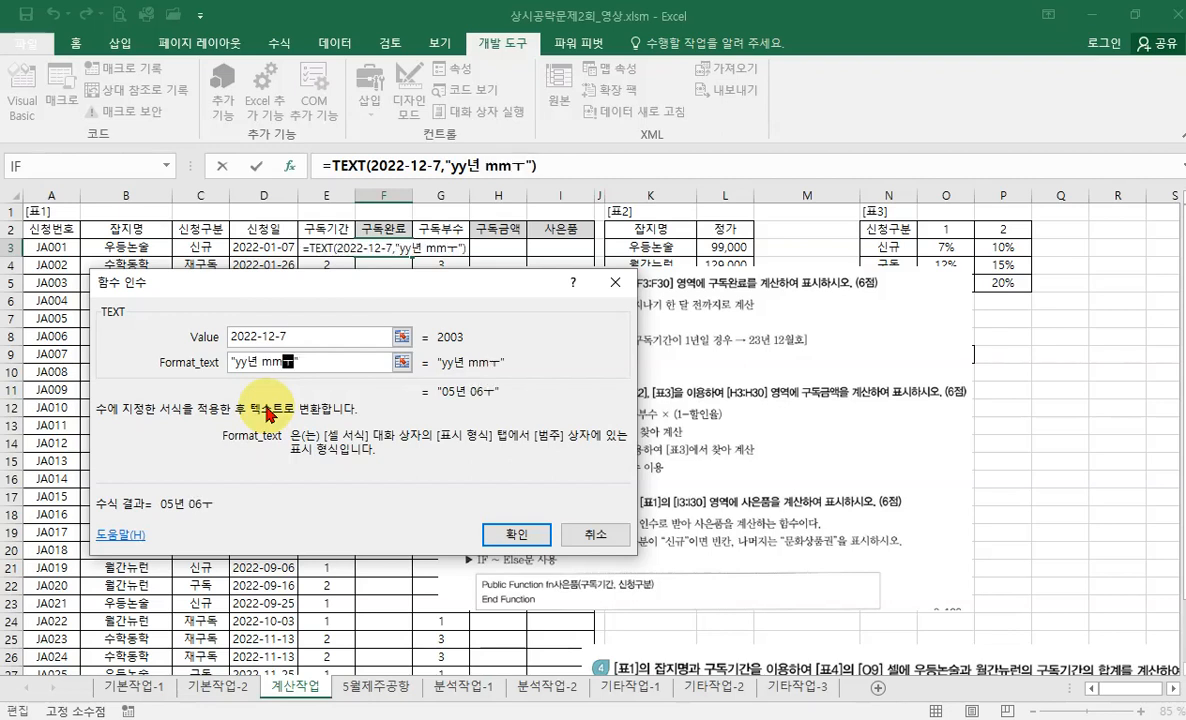
pyautogui.press('BackSpace')
pyautogui.press('BackSpace')
pyautogui.press('BackSpace')
pyautogui.press('BackSpace')
pyautogui.write('월호')
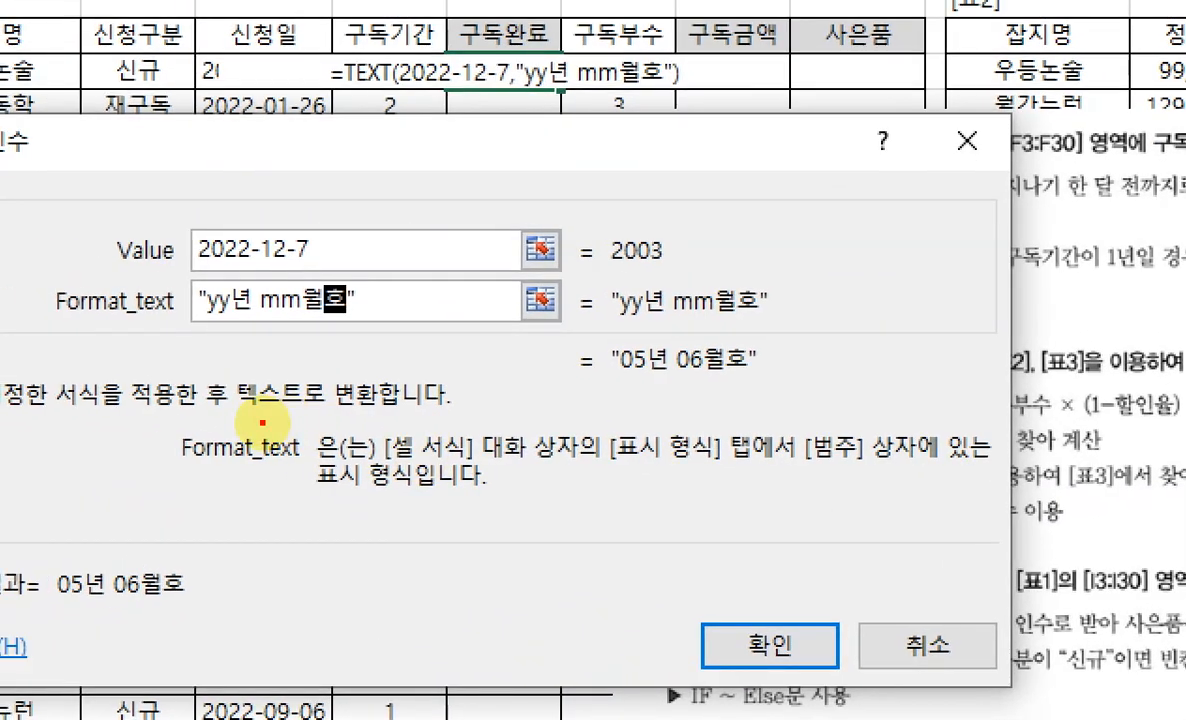
pyautogui.moveTo(594, 388)
pyautogui.mouseDown()
pyautogui.moveTo(800, 396)
pyautogui.moveTo(654, 374)
pyautogui.moveTo(651, 402)
pyautogui.moveTo(671, 341)
pyautogui.moveTo(735, 397)
pyautogui.moveTo(693, 383)
pyautogui.moveTo(607, 409)
pyautogui.moveTo(717, 397)
pyautogui.mouseUp()
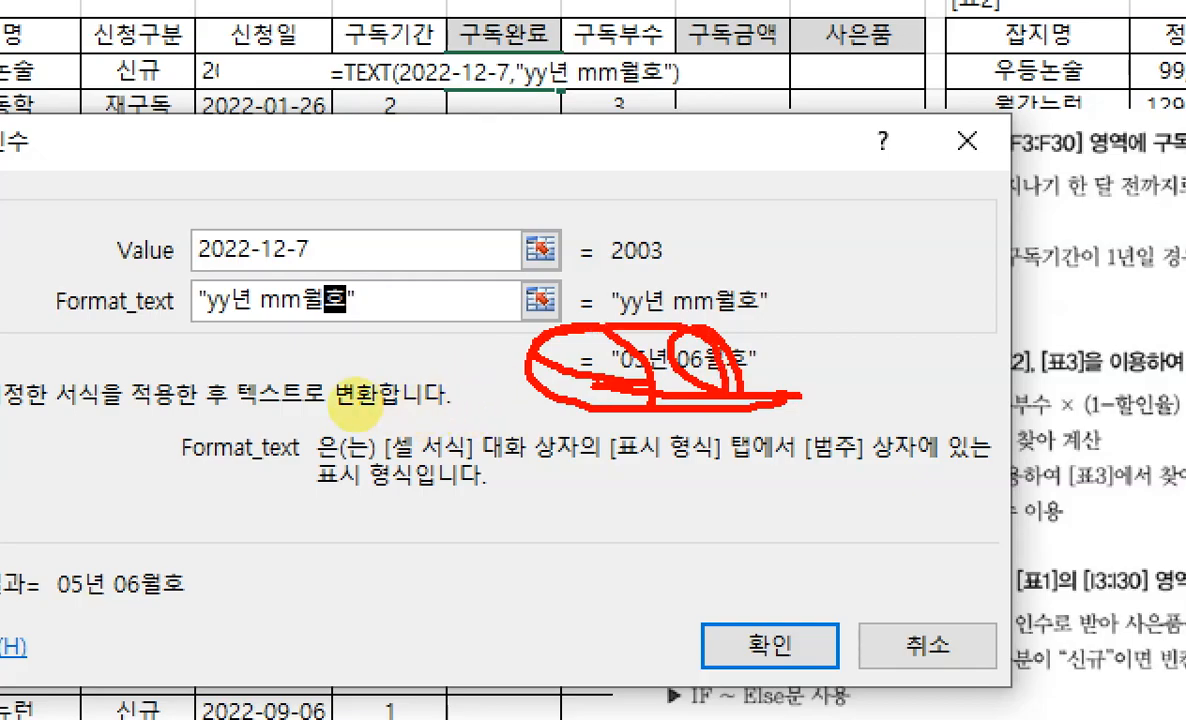
pyautogui.press('Escape')
# Replace the TEXT function's value with a nested edate() and open the EDATE function's arguments.
pyautogui.moveTo(307, 334); pyautogui.dragTo(181, 346)
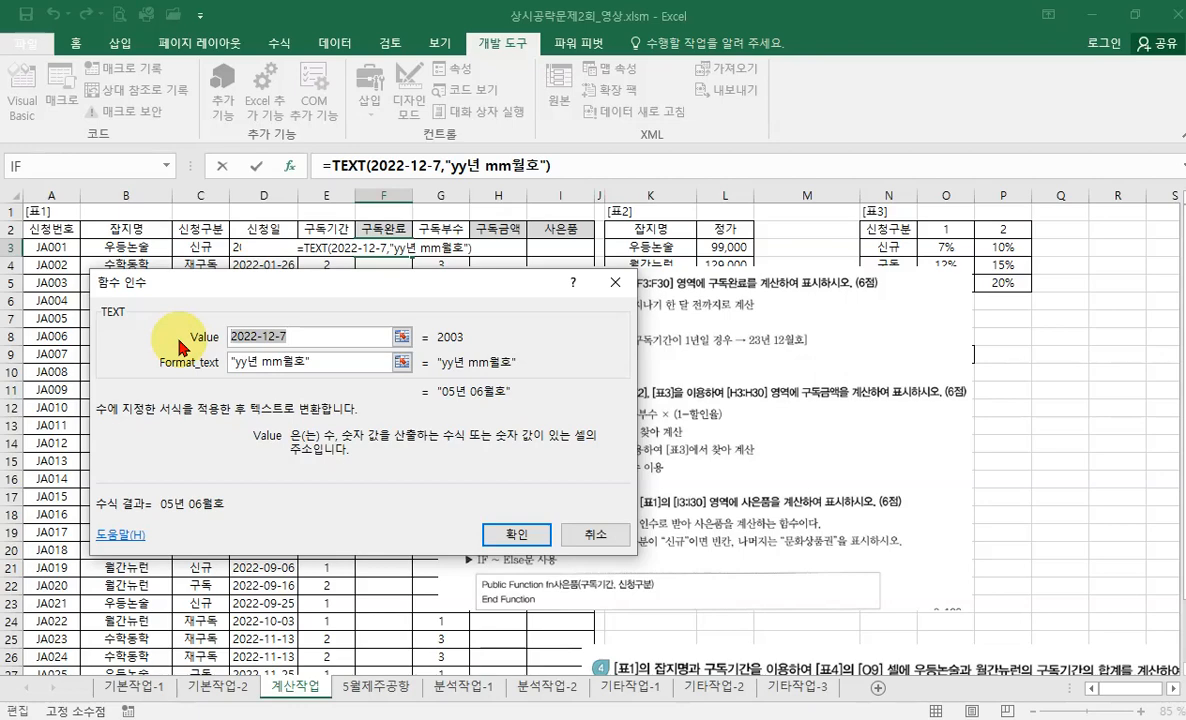
pyautogui.press('BackSpace')
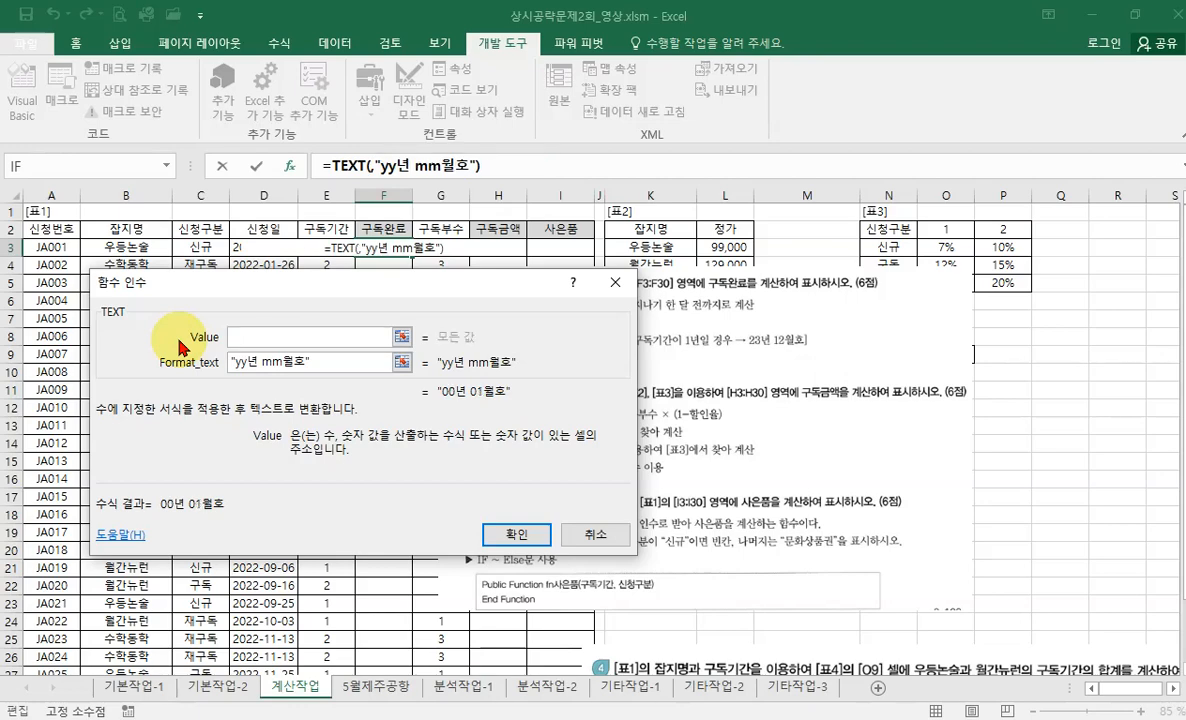
pyautogui.write('ed')
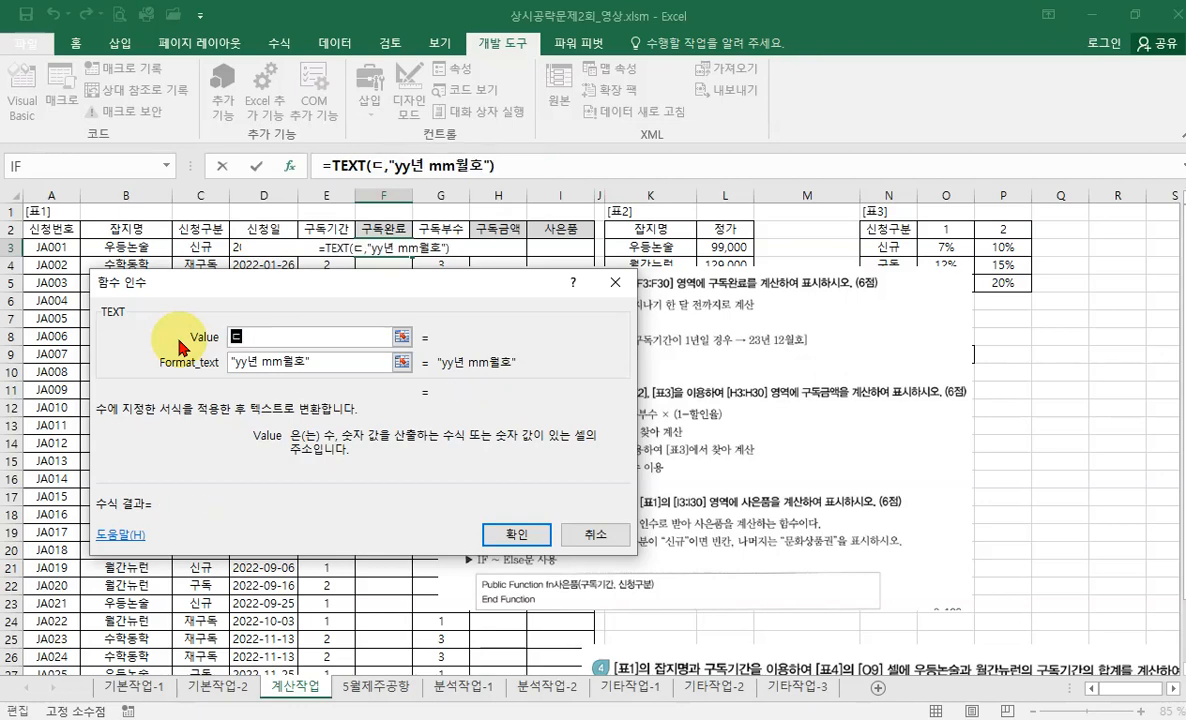
pyautogui.write('a')
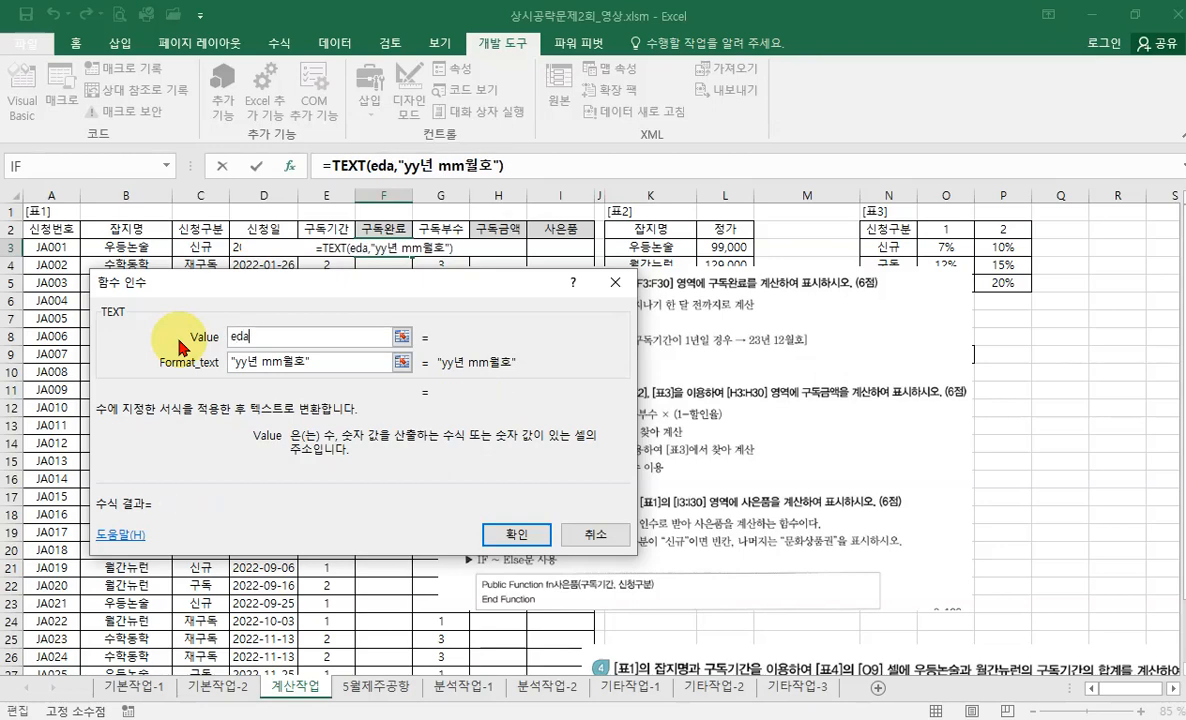
pyautogui.write('te()')
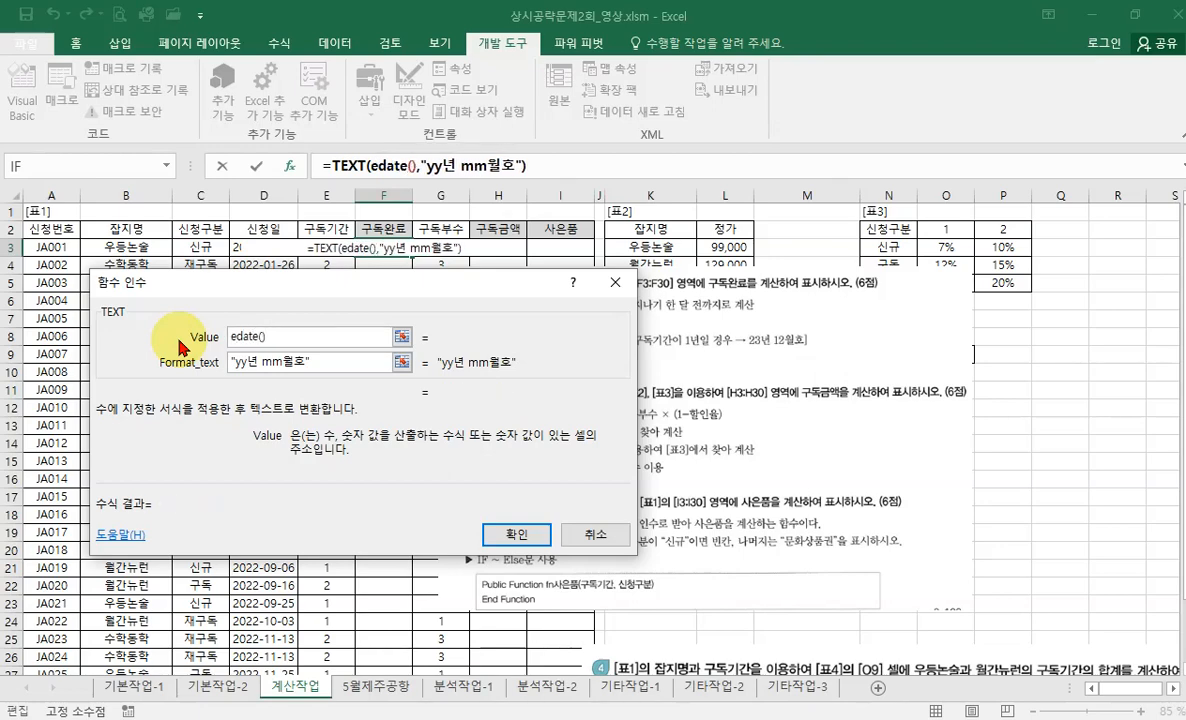
pyautogui.click(392, 169)
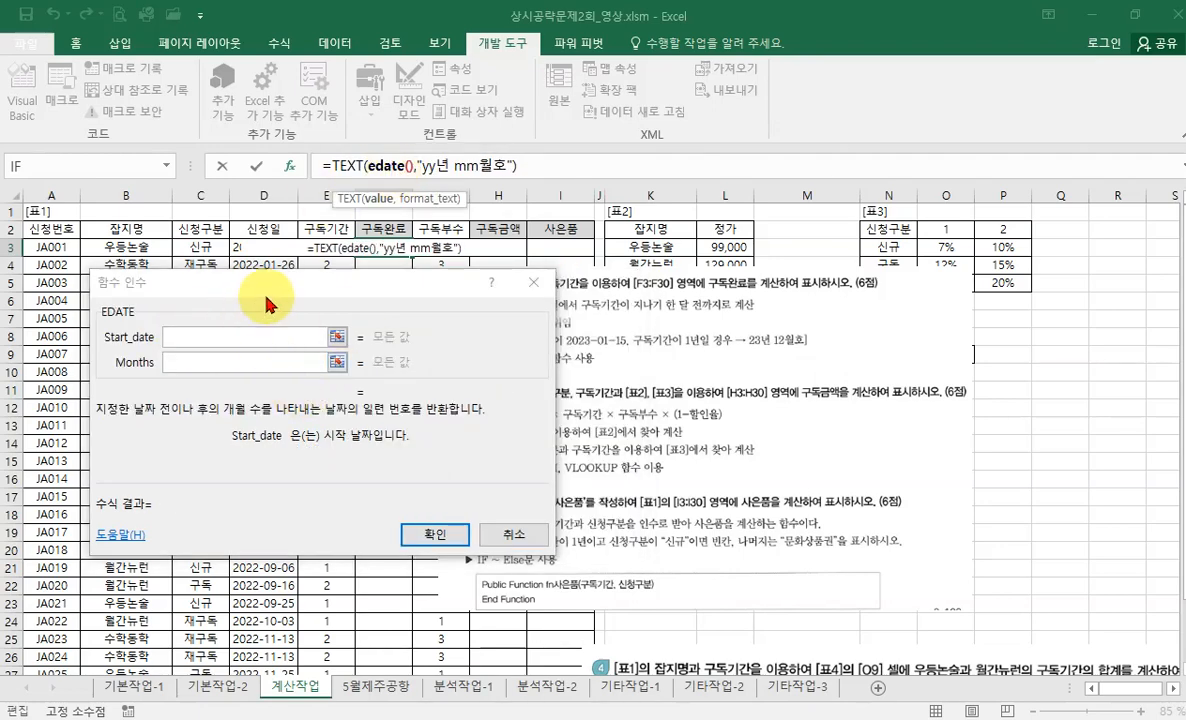
pyautogui.moveTo(267, 292); pyautogui.dragTo(311, 291)
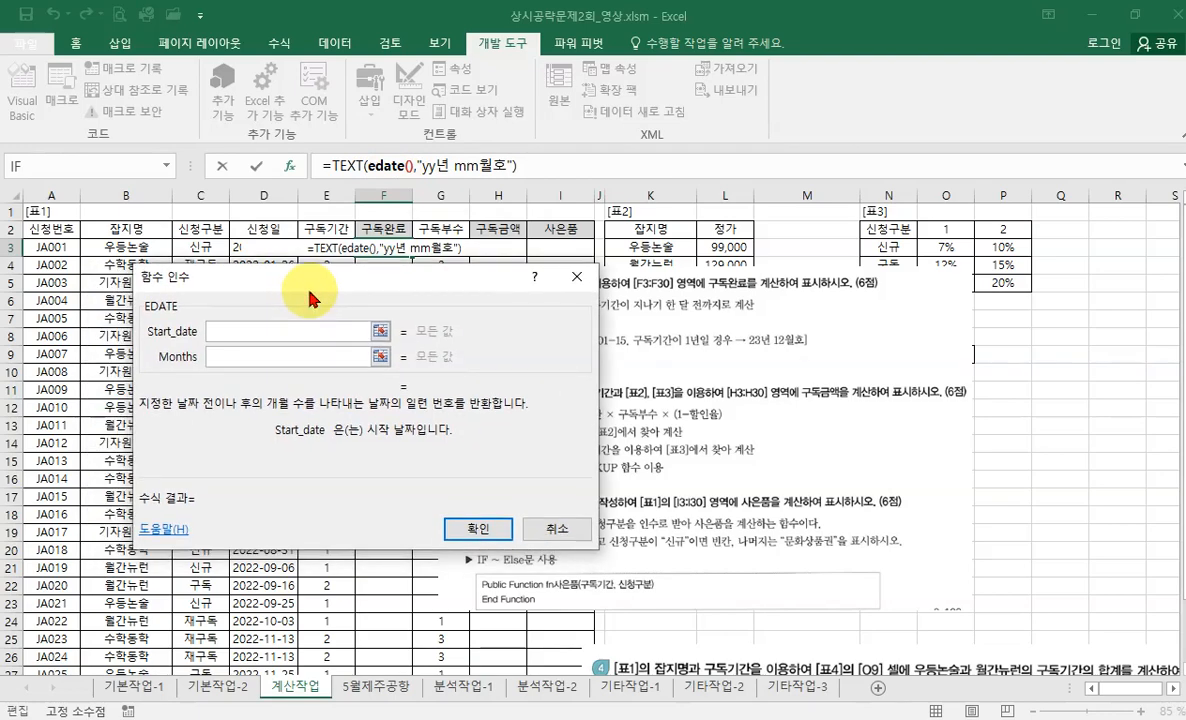
pyautogui.click(256, 247)
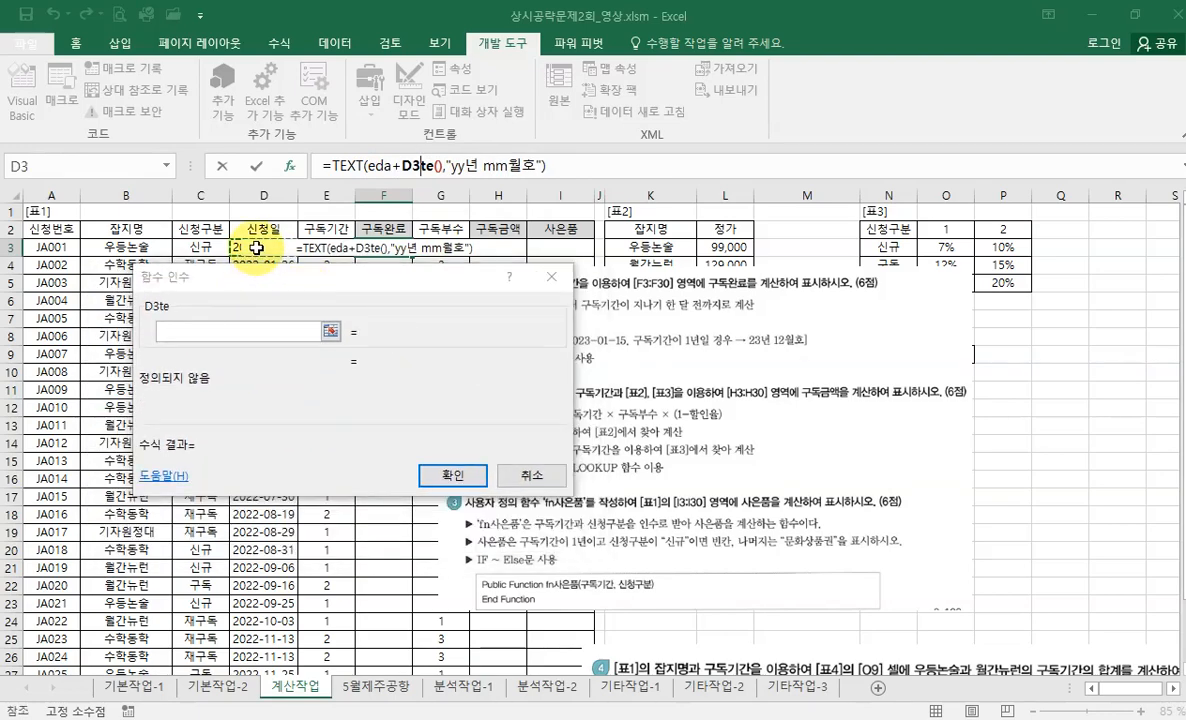
pyautogui.press('BackSpace')
pyautogui.press('BackSpace')
pyautogui.press('BackSpace')
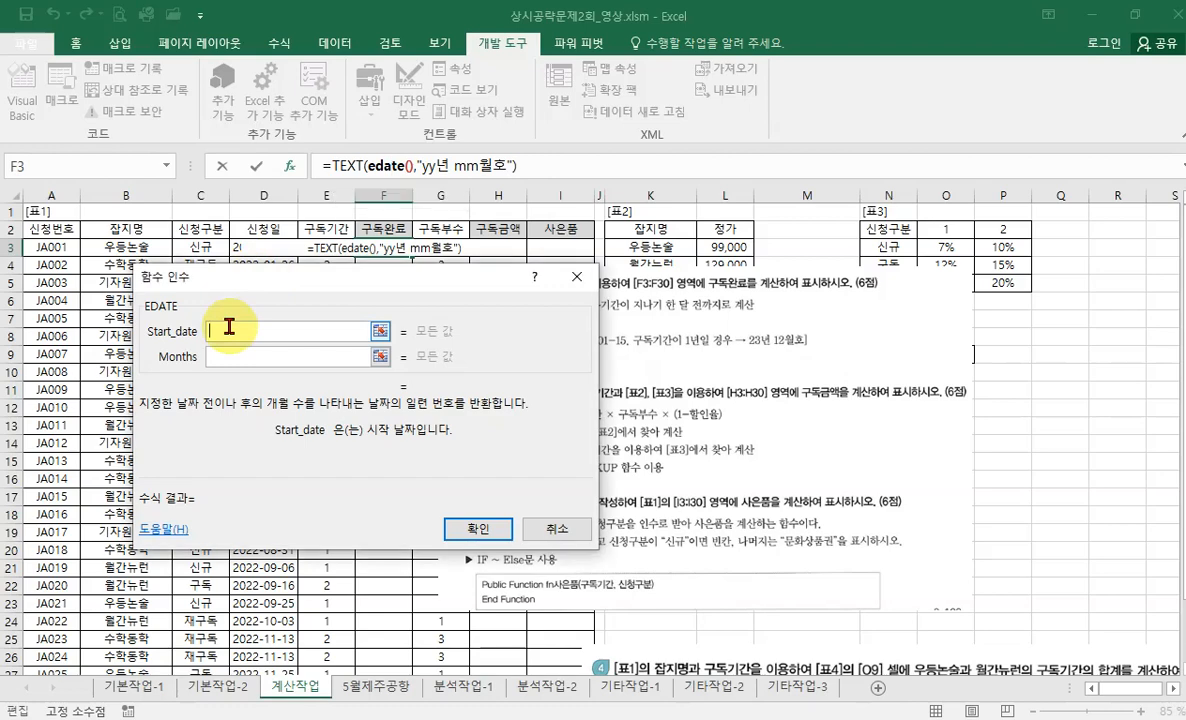
# Set EDATE's start date to the application date in D3 and its months to E3*12.
pyautogui.click(229, 327)
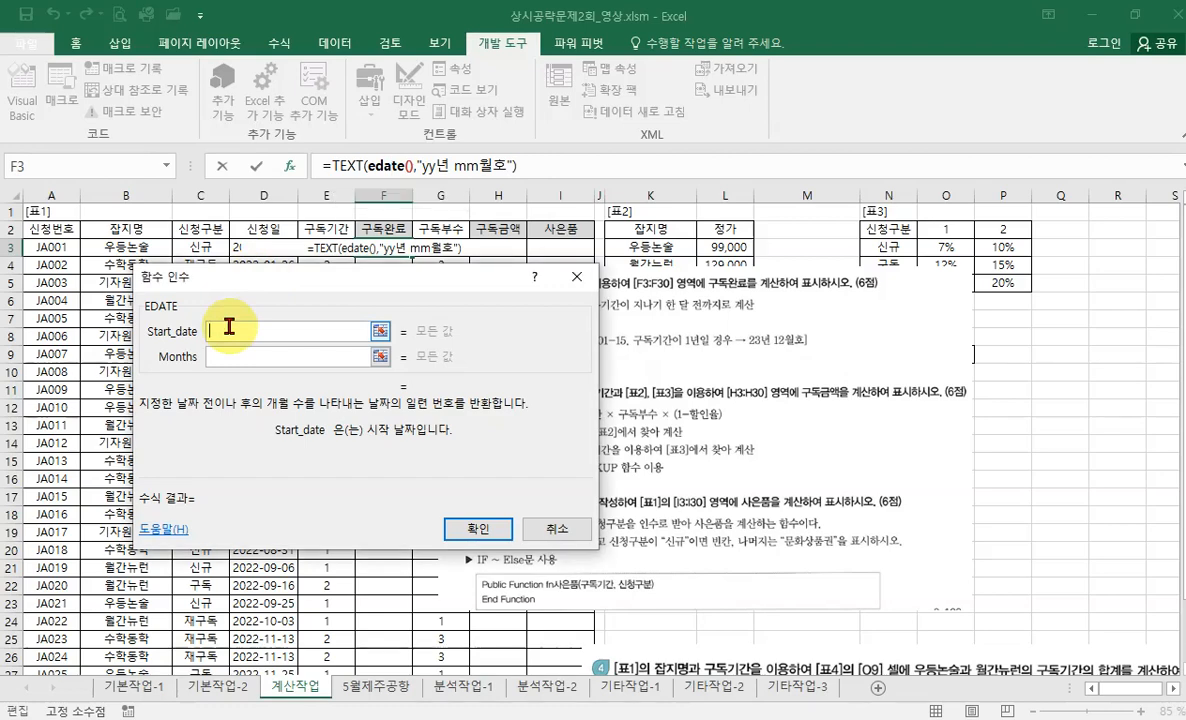
pyautogui.click(251, 246)
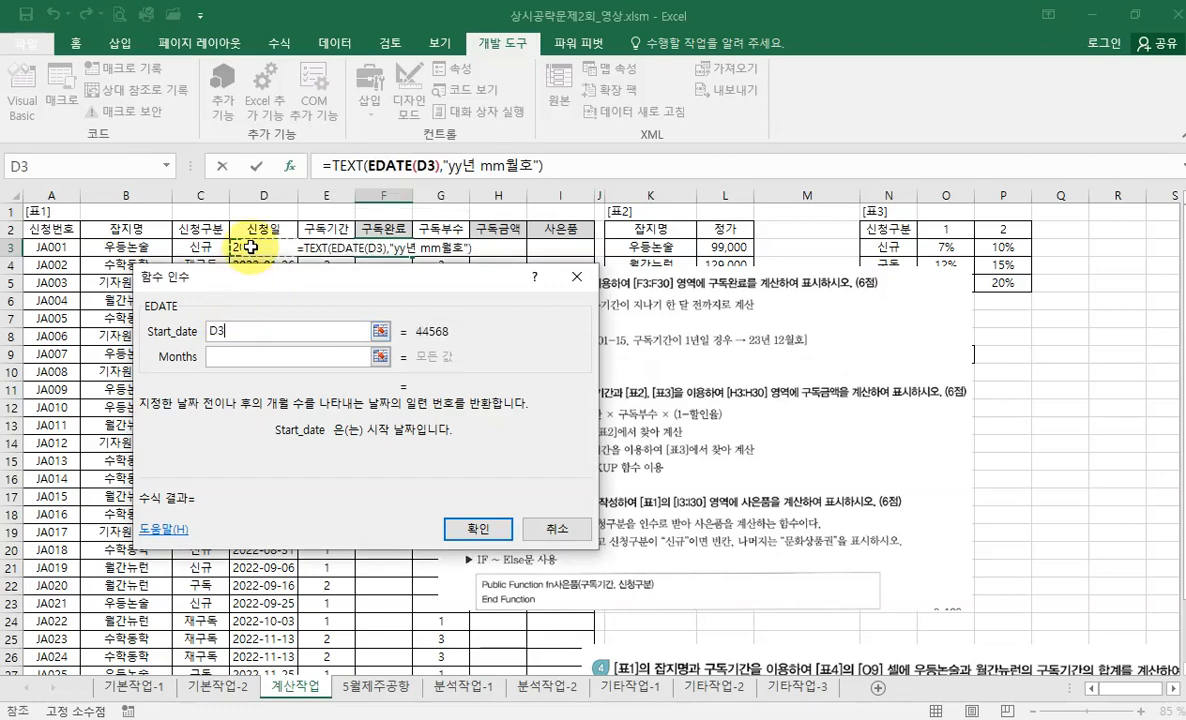
pyautogui.click(240, 356)
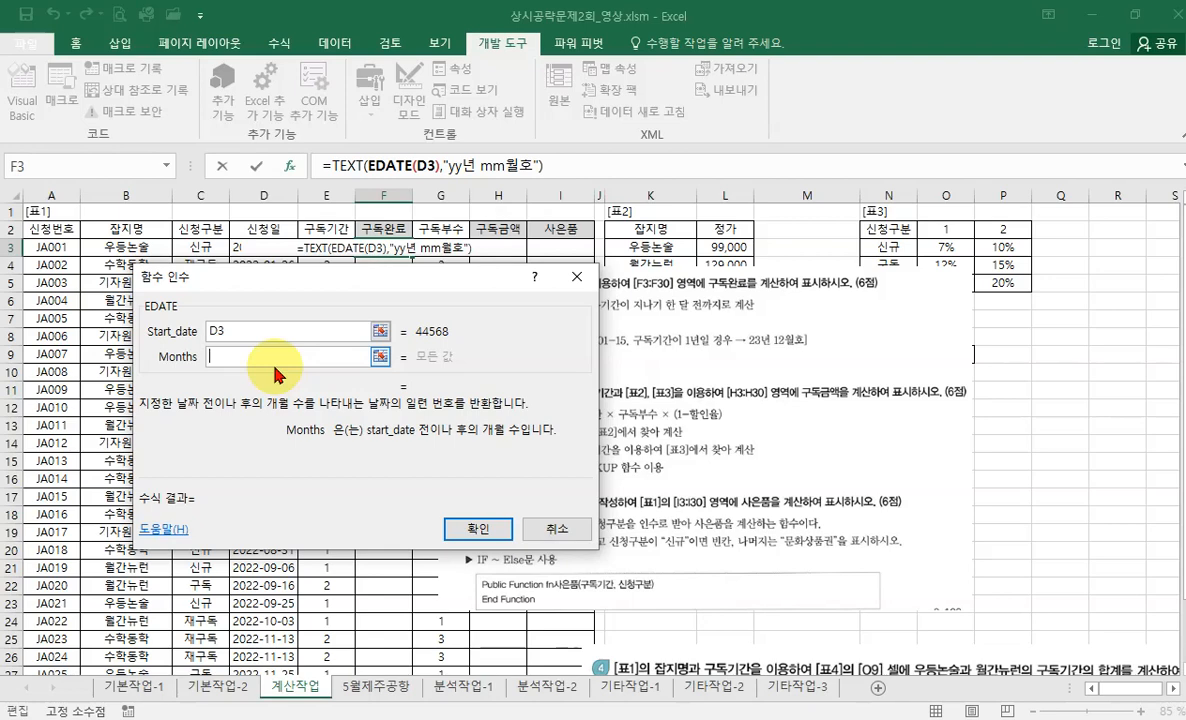
pyautogui.click(326, 247)
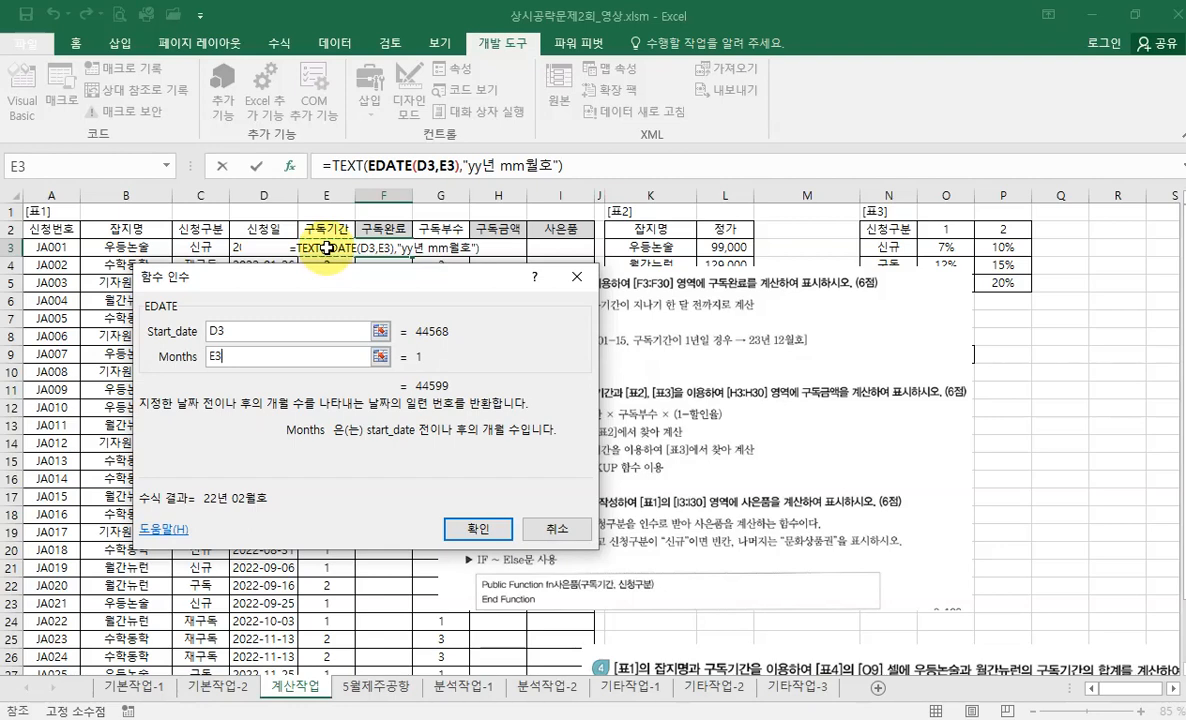
pyautogui.write('*')
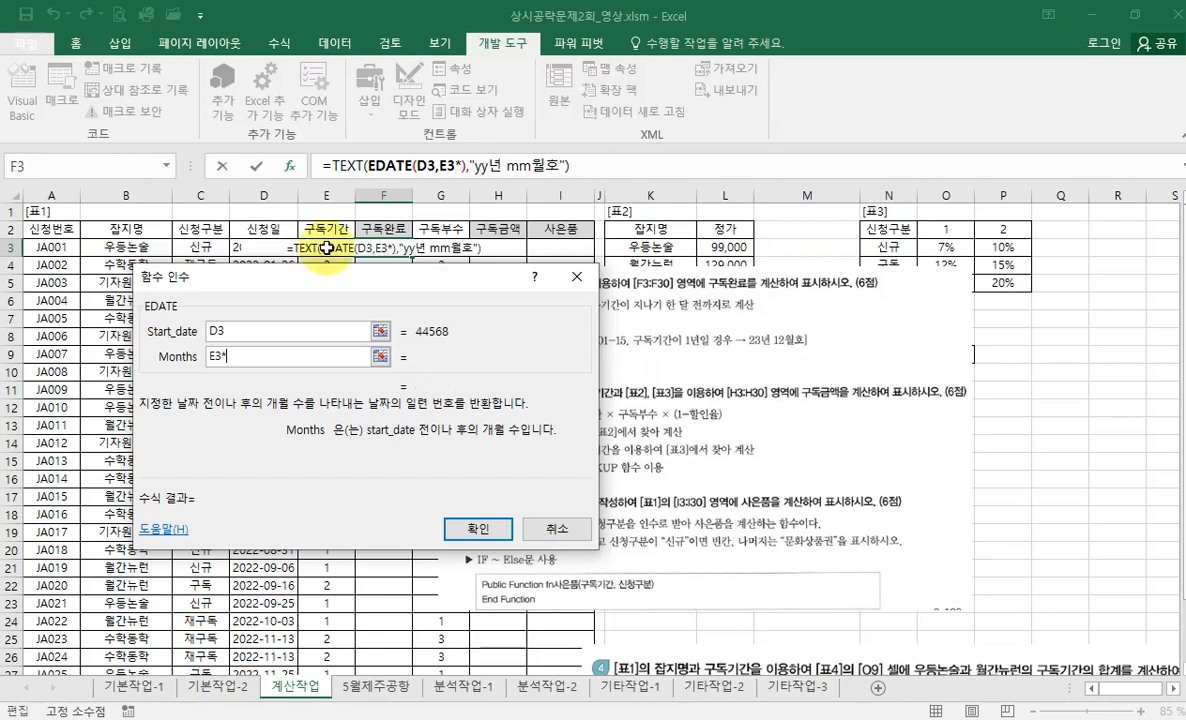
pyautogui.write('12')
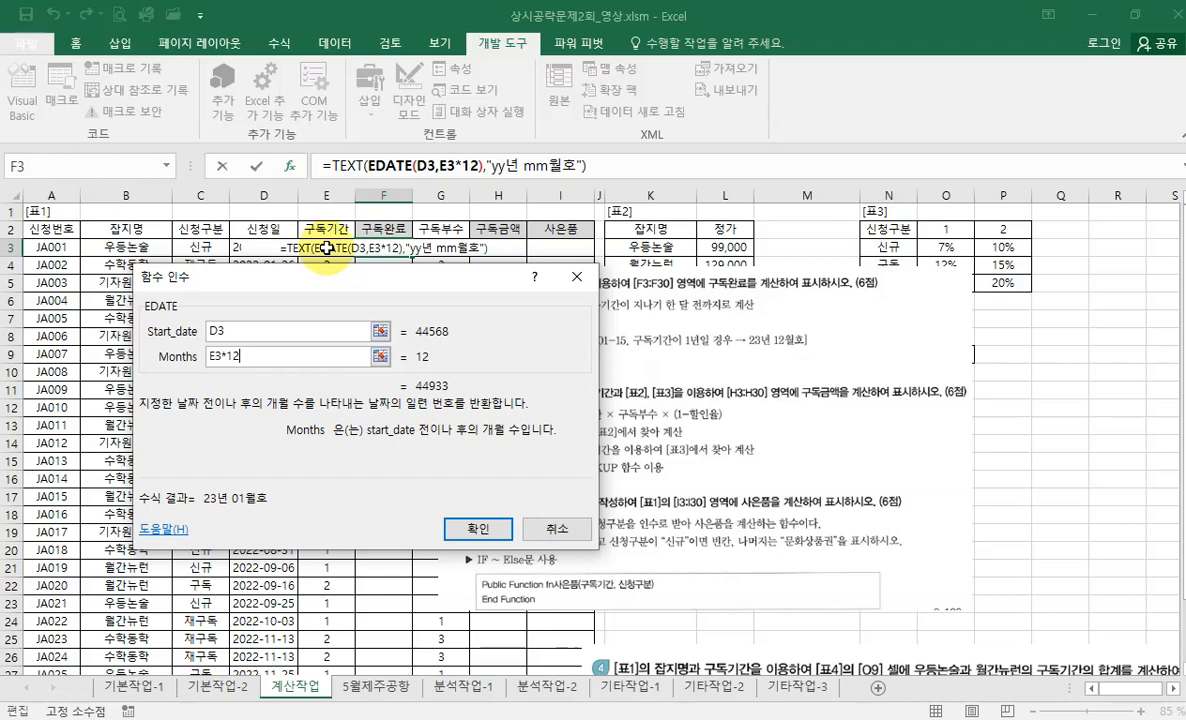
# Return to the TEXT function's arguments and subtract 1 after the nested EDATE, making the value EDATE(D3,E3*12)-1.
pyautogui.click(349, 170)
pyautogui.click(382, 331)
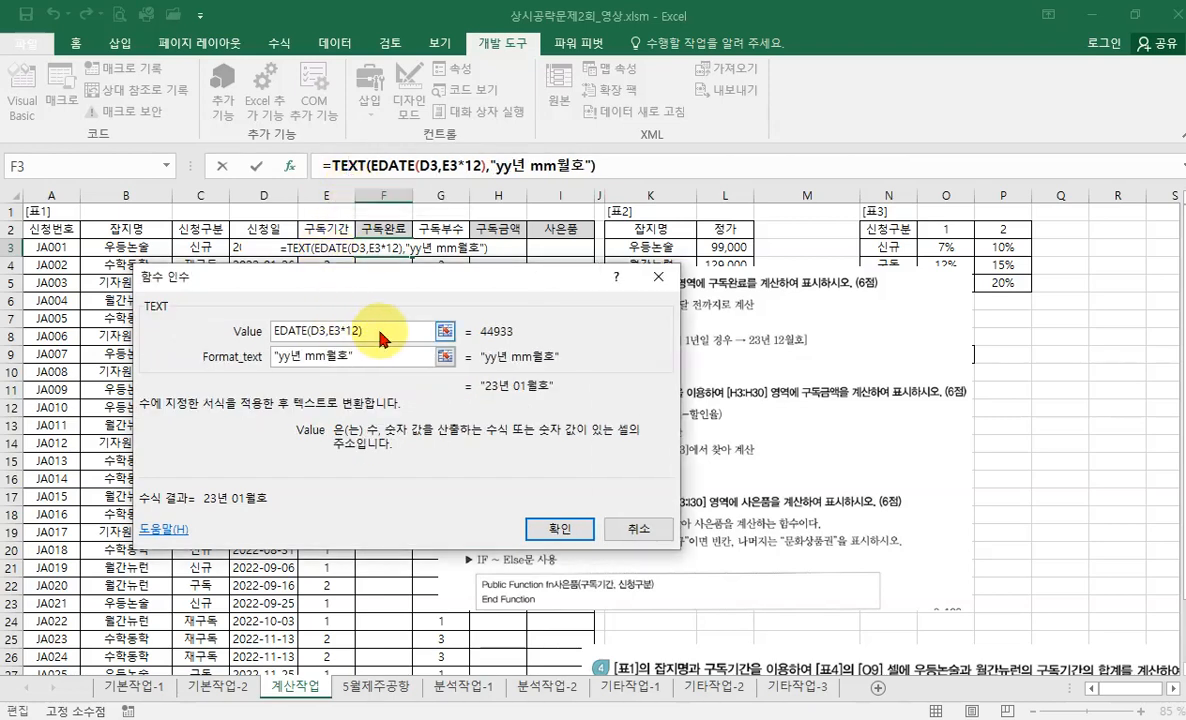
pyautogui.write('-1')
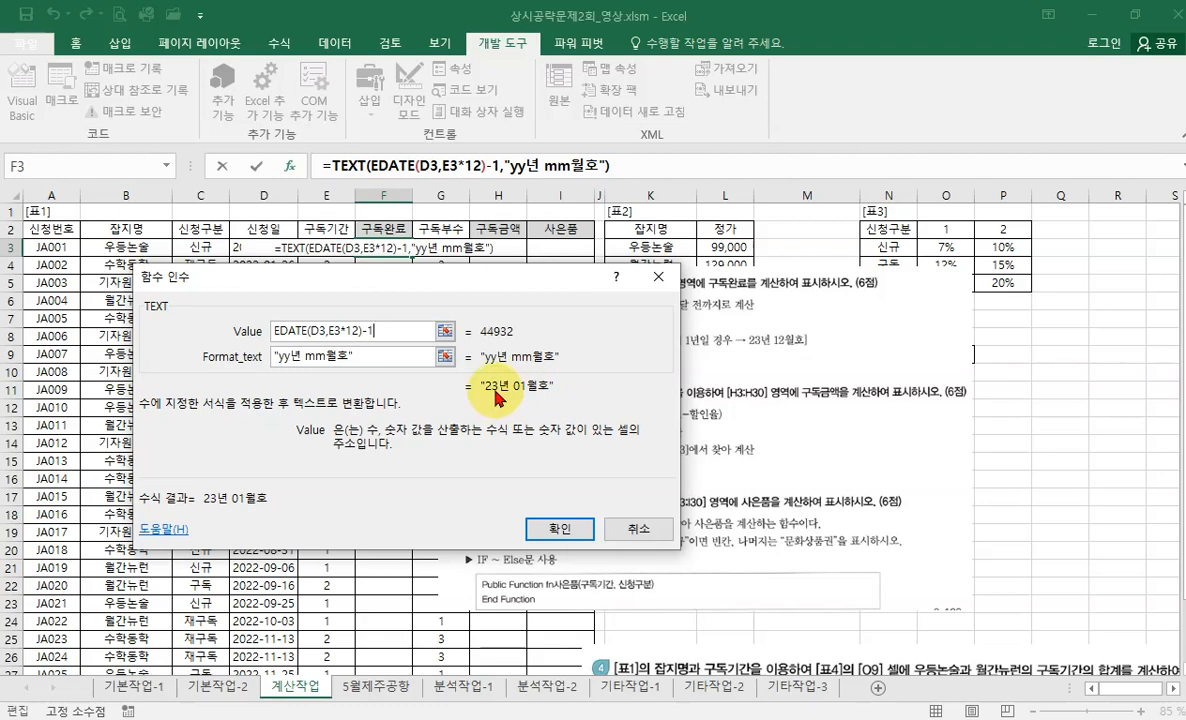
# Remove the -1 after the nested EDATE in the TEXT value and set EDATE's months to E3*12-1 instead.
pyautogui.click(394, 166)
pyautogui.click(337, 166)
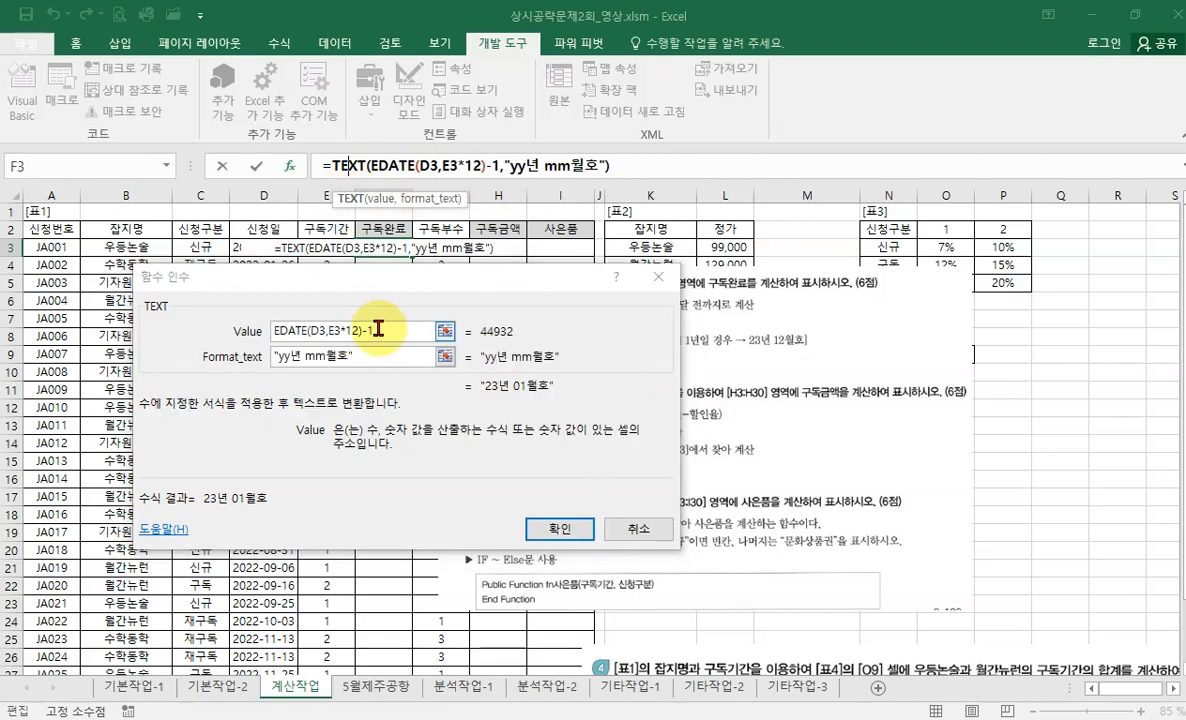
pyautogui.click(378, 329)
pyautogui.press('BackSpace')
pyautogui.press('BackSpace')
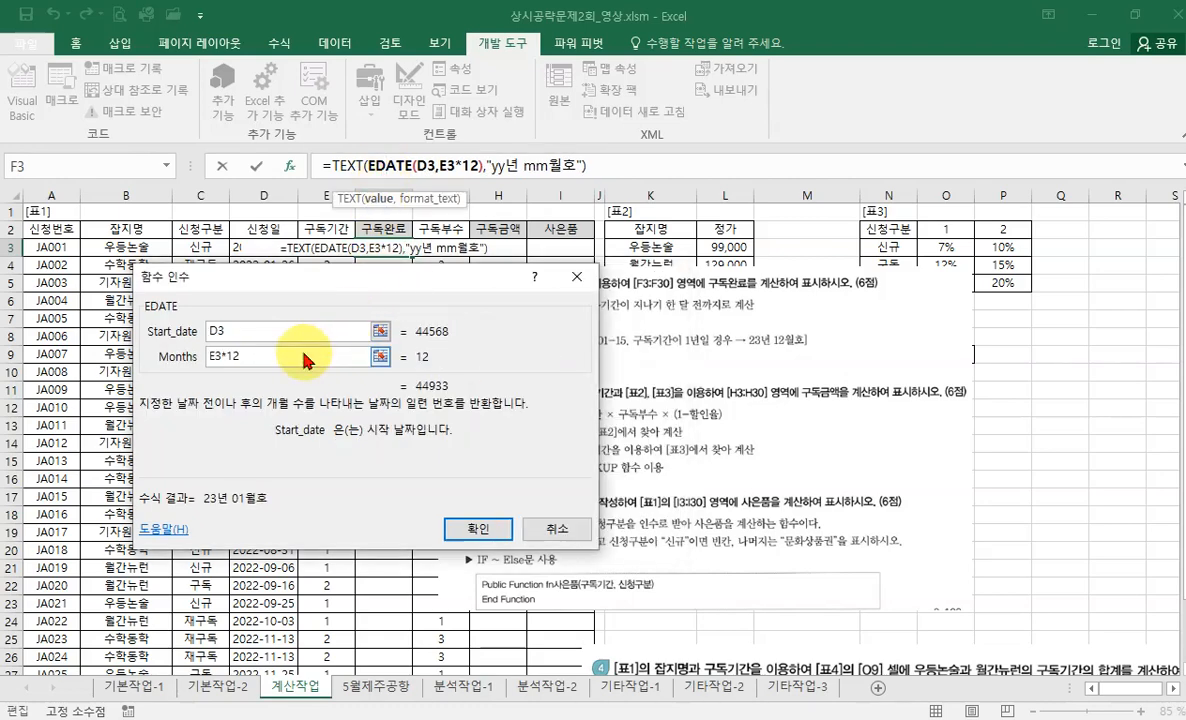
pyautogui.click(303, 355)
pyautogui.write('-1')
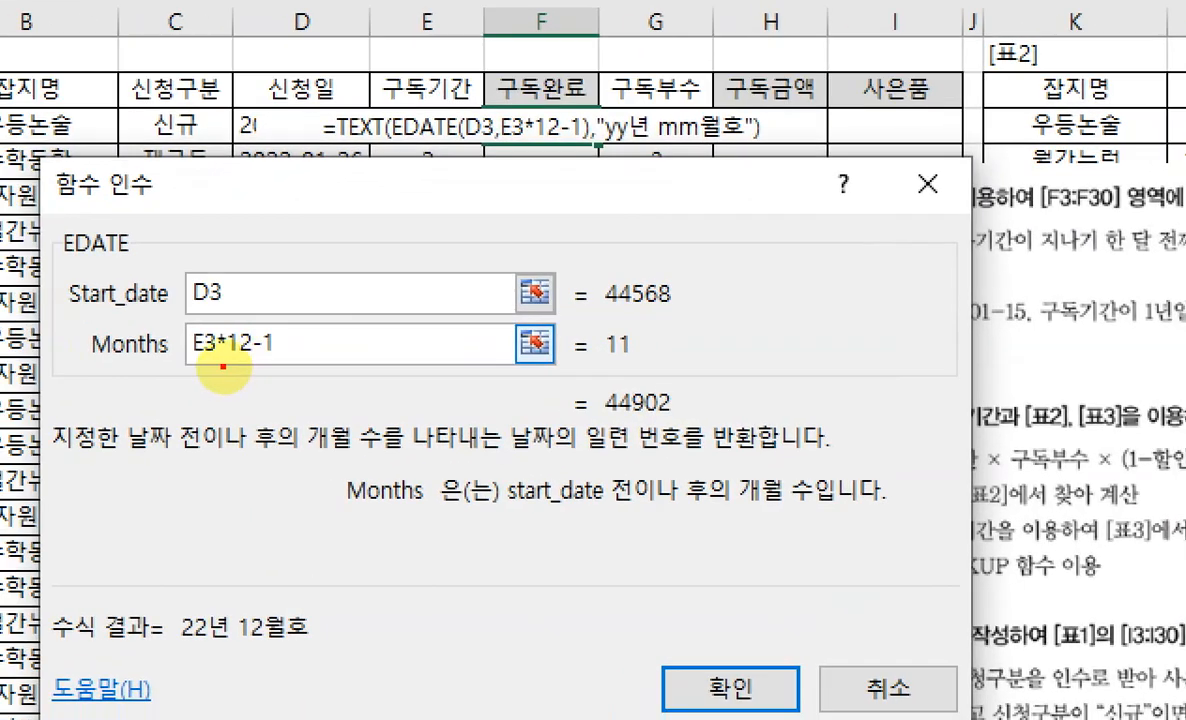
pyautogui.moveTo(194, 363); pyautogui.dragTo(315, 363)
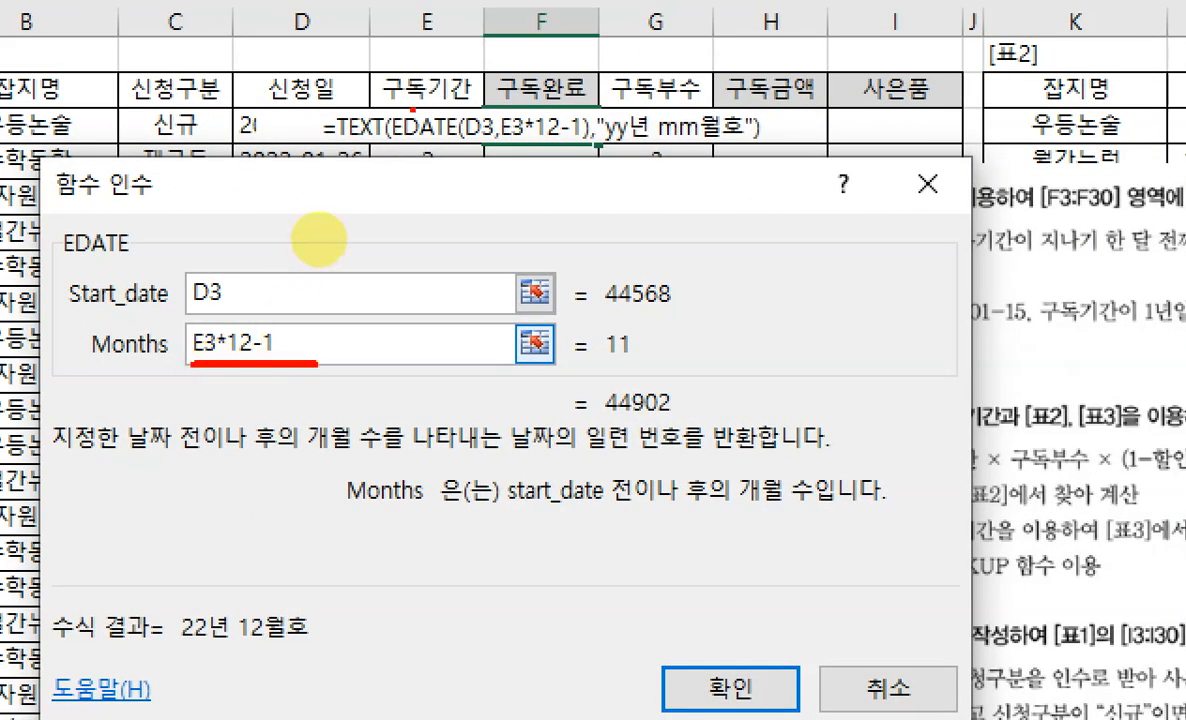
pyautogui.moveTo(414, 109); pyautogui.dragTo(444, 96)
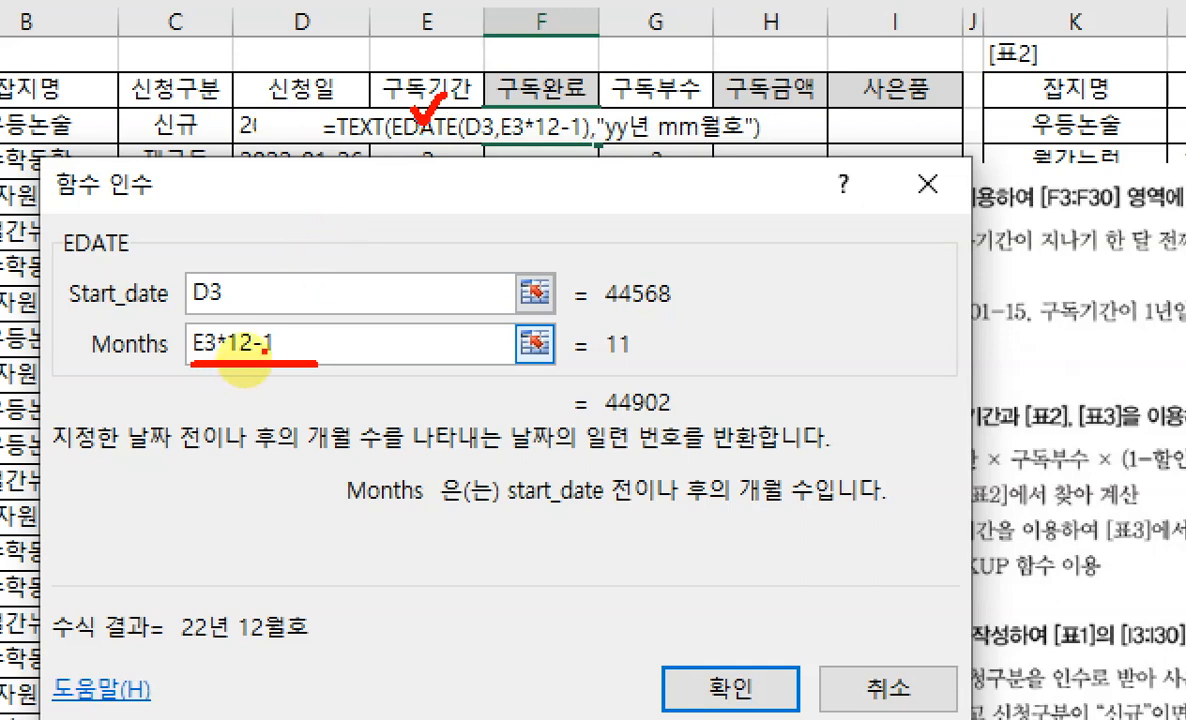
pyautogui.moveTo(294, 368); pyautogui.dragTo(265, 371)
pyautogui.moveTo(333, 664)
pyautogui.mouseDown()
pyautogui.moveTo(246, 667)
pyautogui.moveTo(256, 666)
pyautogui.mouseUp()
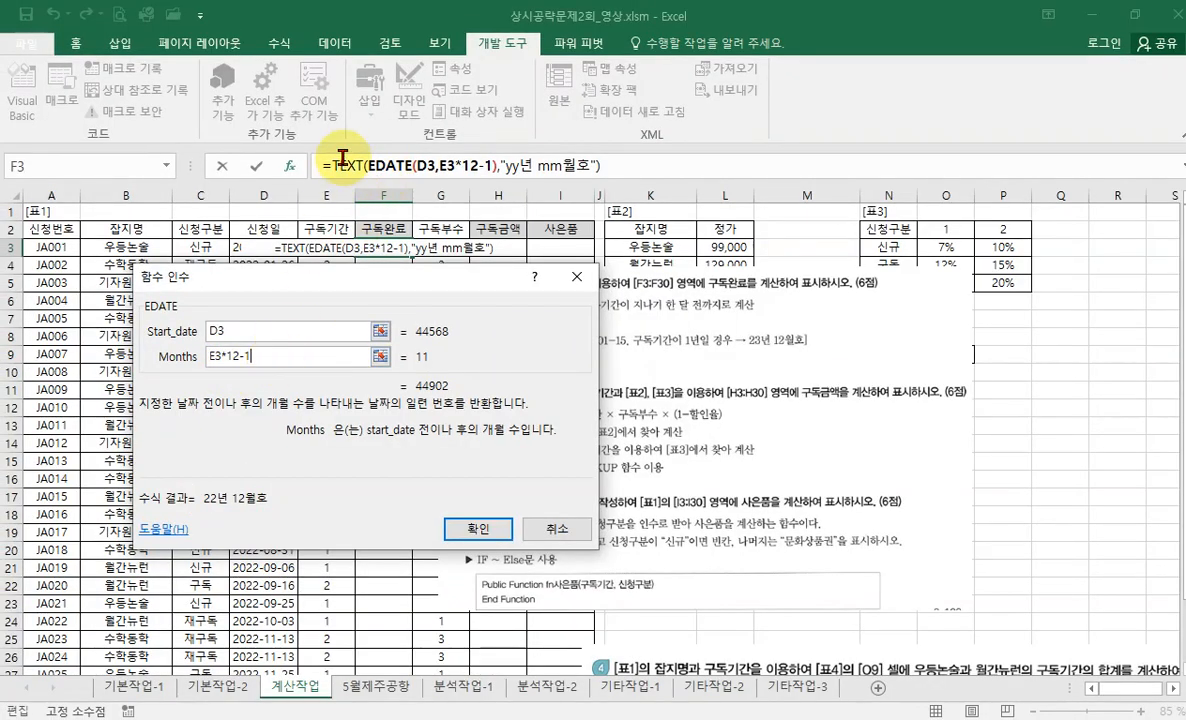
# Return to the TEXT arguments, confirm the formula in F3 and fill it down to F30, widening column F to fit.
pyautogui.click(333, 166)
pyautogui.click(385, 165)
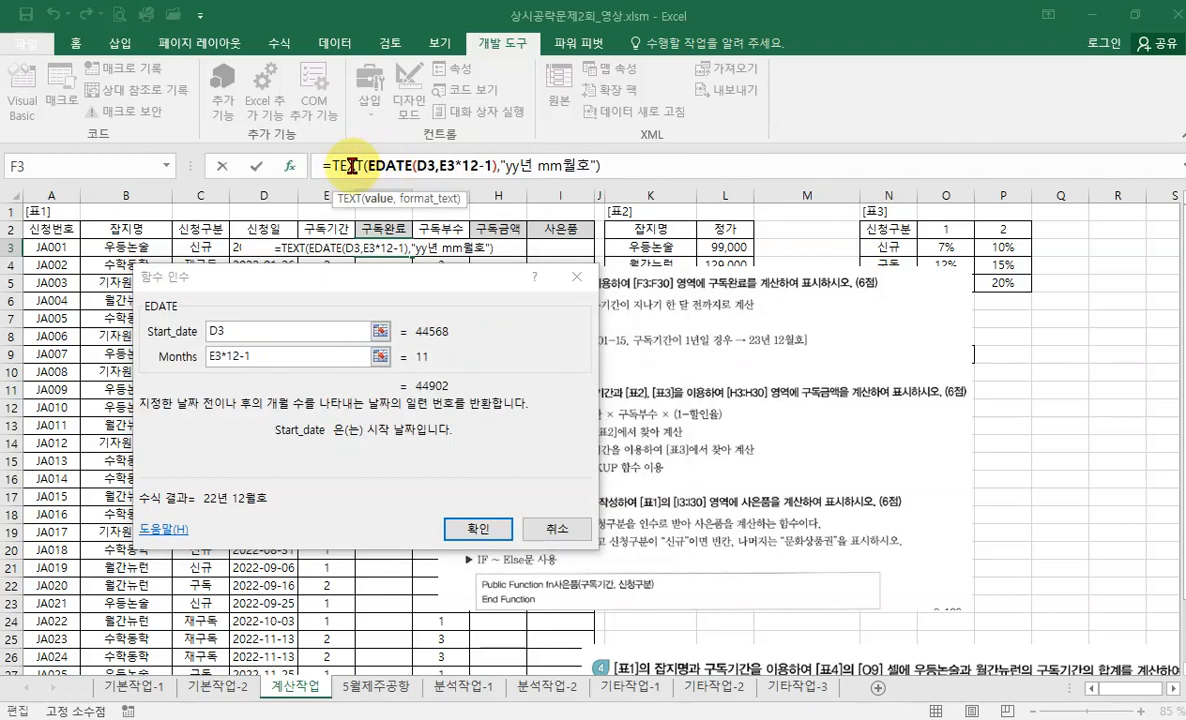
pyautogui.click(352, 165)
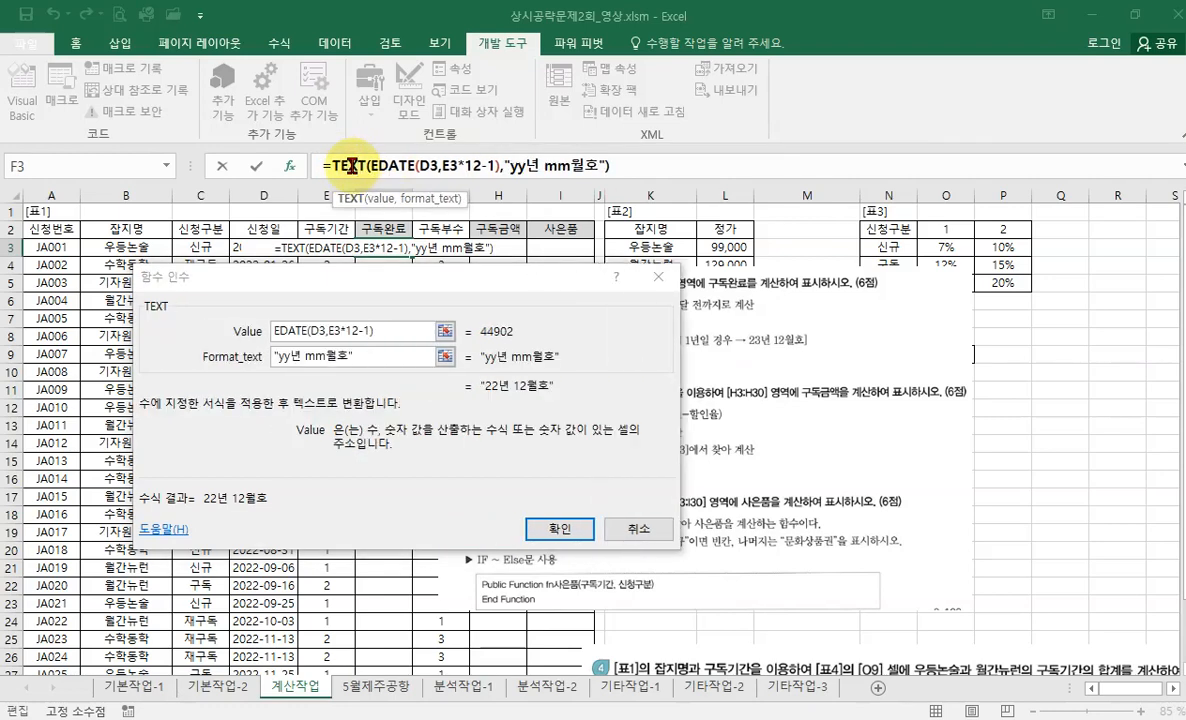
pyautogui.click(556, 526)
pyautogui.moveTo(413, 196); pyautogui.dragTo(433, 196)
pyautogui.doubleClick(434, 257)
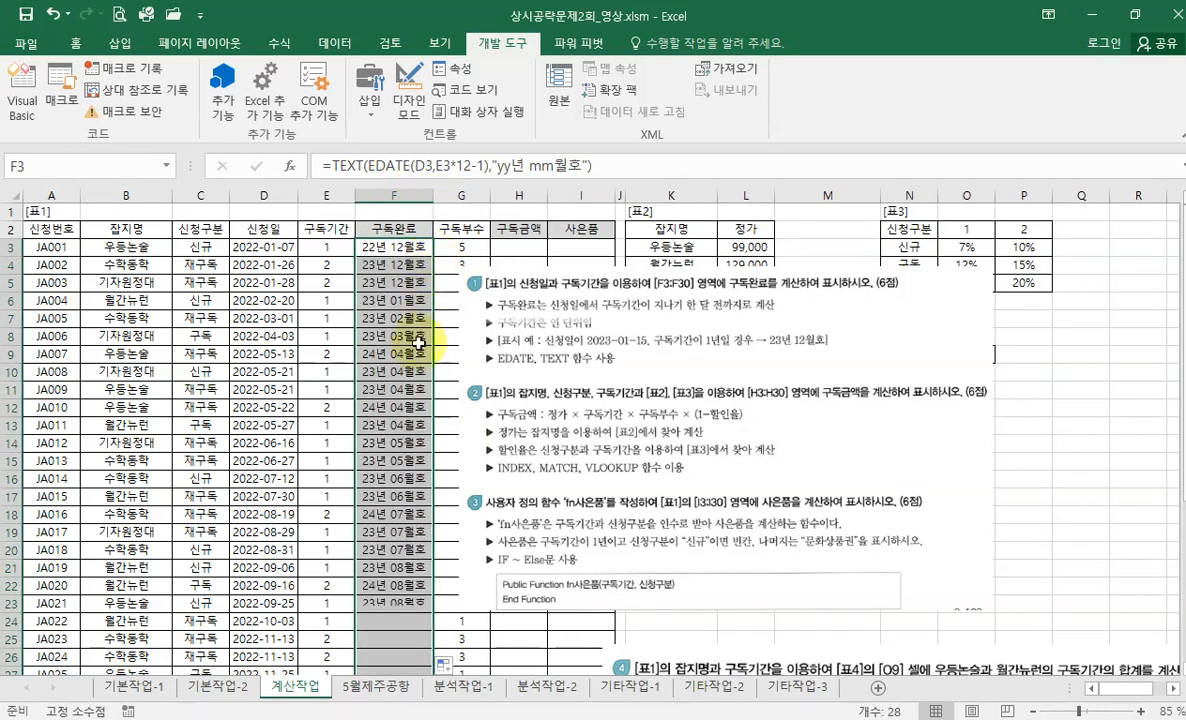
# Check the 구독완료 results and formulas in F3:F5 against the application dates in column D.
pyautogui.click(385, 264)
pyautogui.click(258, 264)
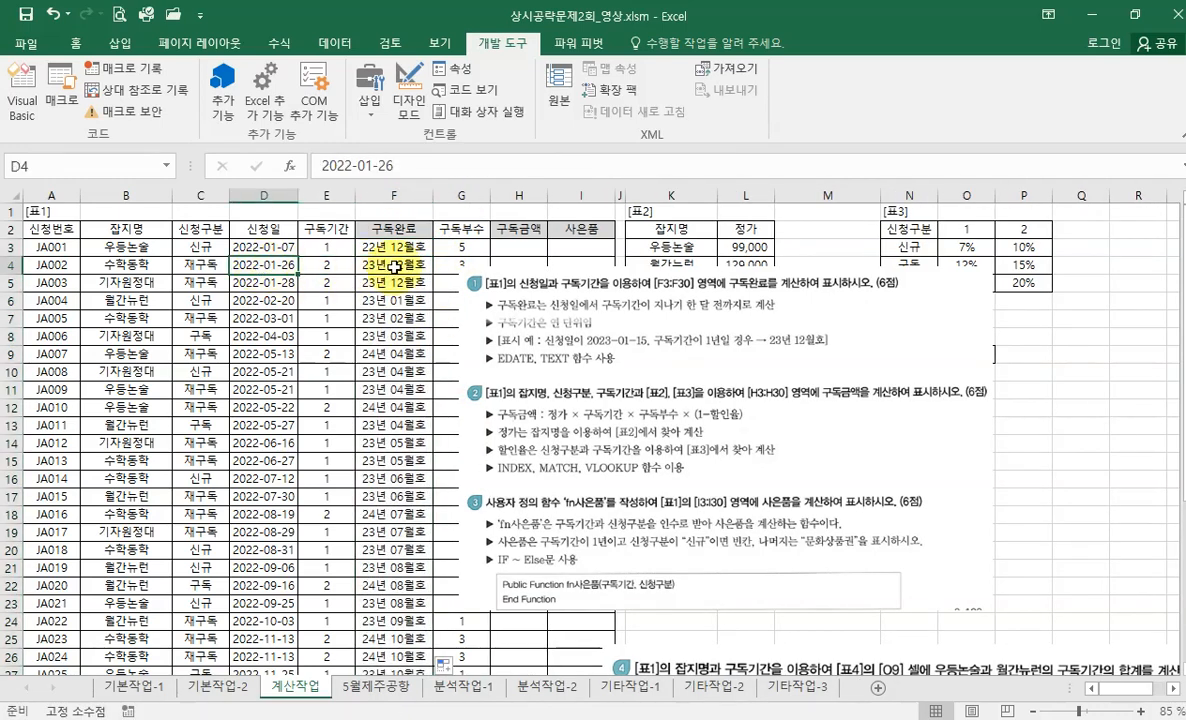
pyautogui.click(398, 273)
pyautogui.click(401, 245)
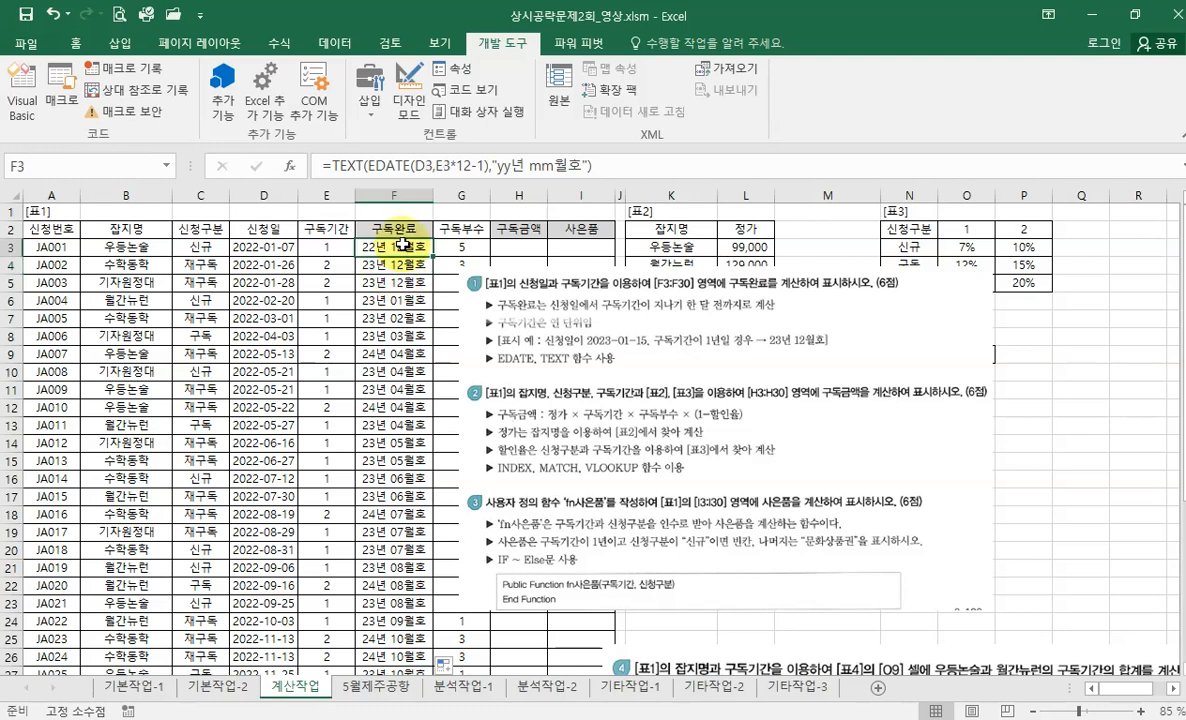
pyautogui.click(402, 264)
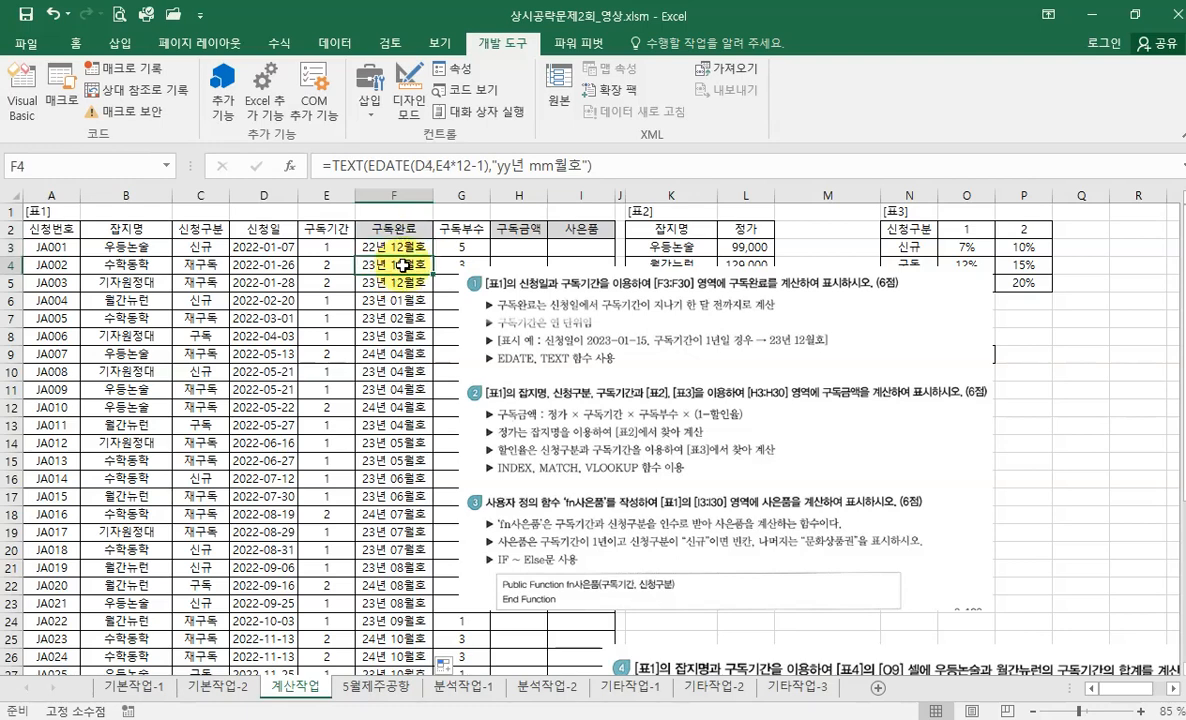
pyautogui.click(398, 283)
pyautogui.click(404, 262)
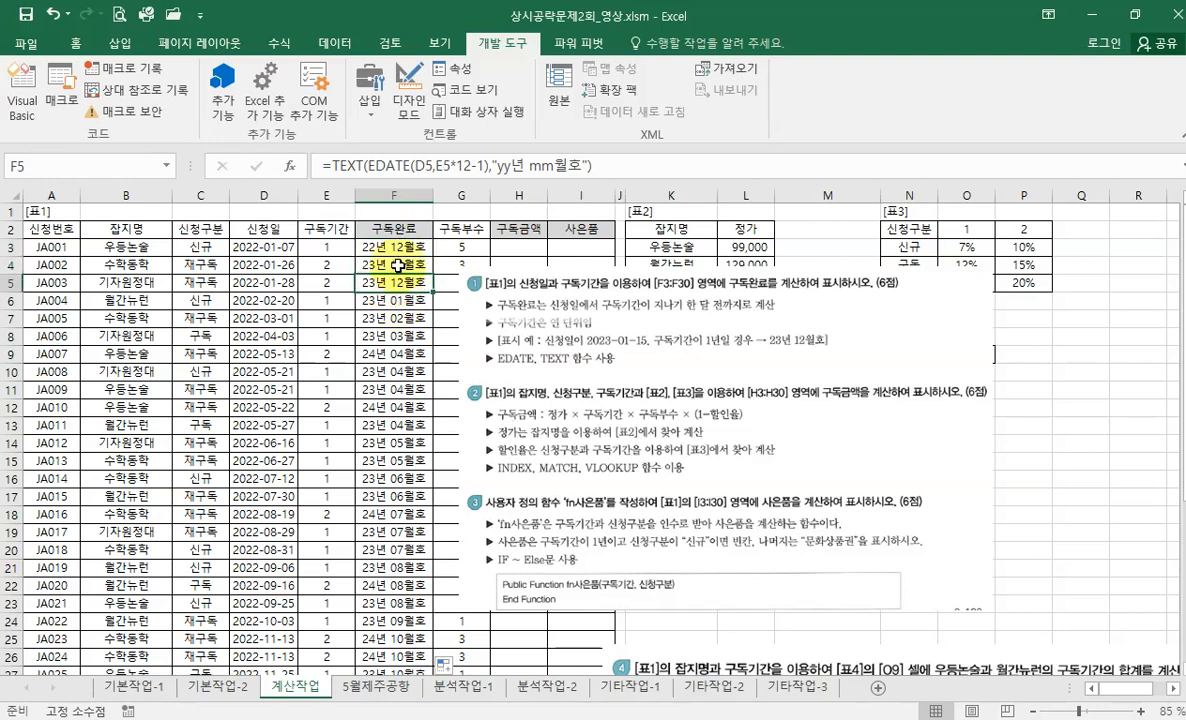
pyautogui.click(403, 248)
pyautogui.click(263, 264)
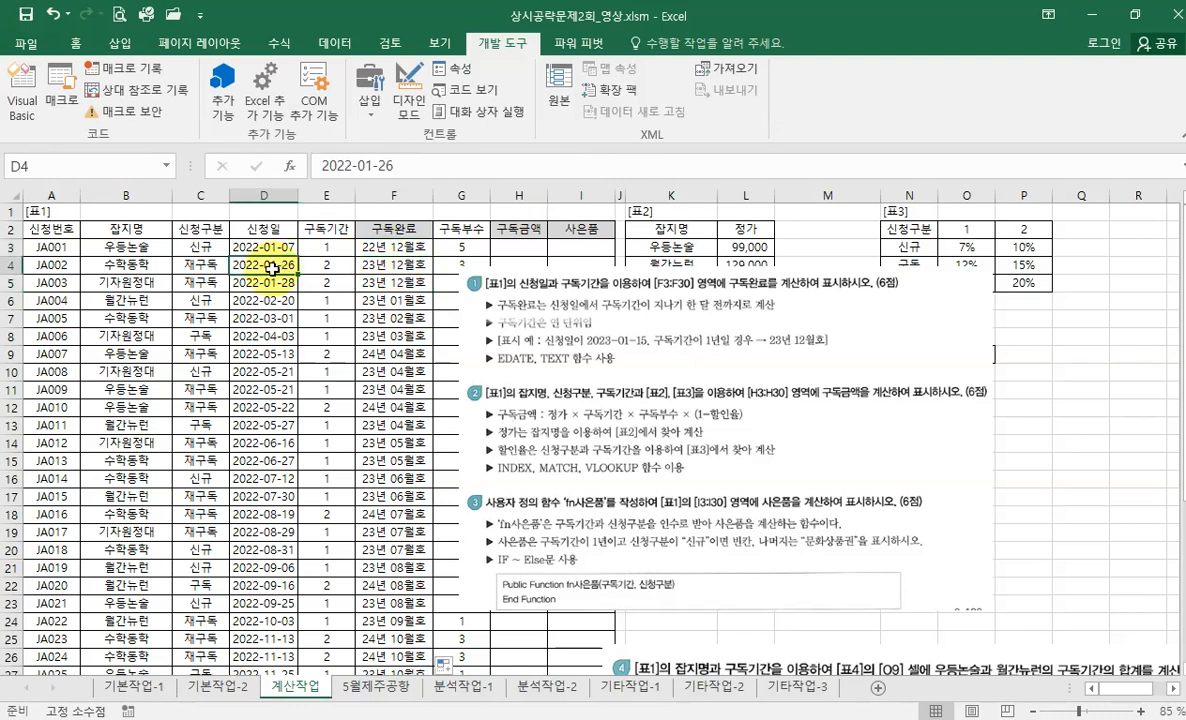
pyautogui.click(396, 264)
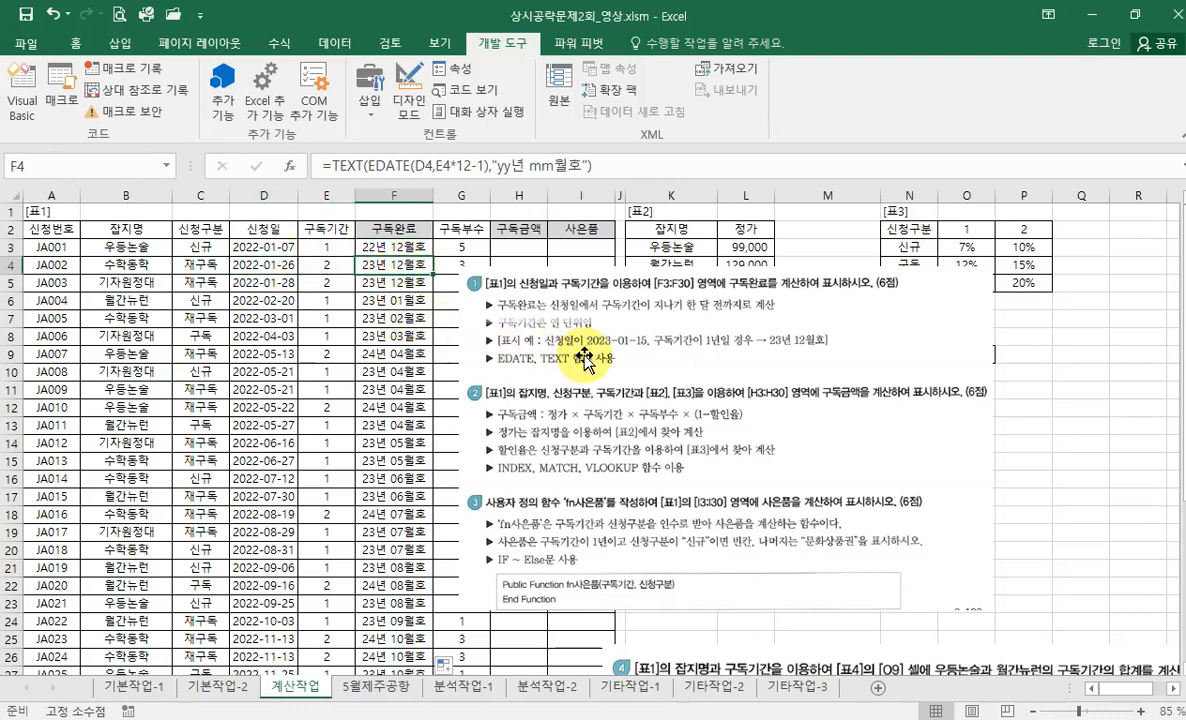
# Move the question picture to uncover the 구독부수 column and review the EDATE part of the formula in F4.
pyautogui.moveTo(556, 357); pyautogui.dragTo(632, 364)
pyautogui.click(394, 264)
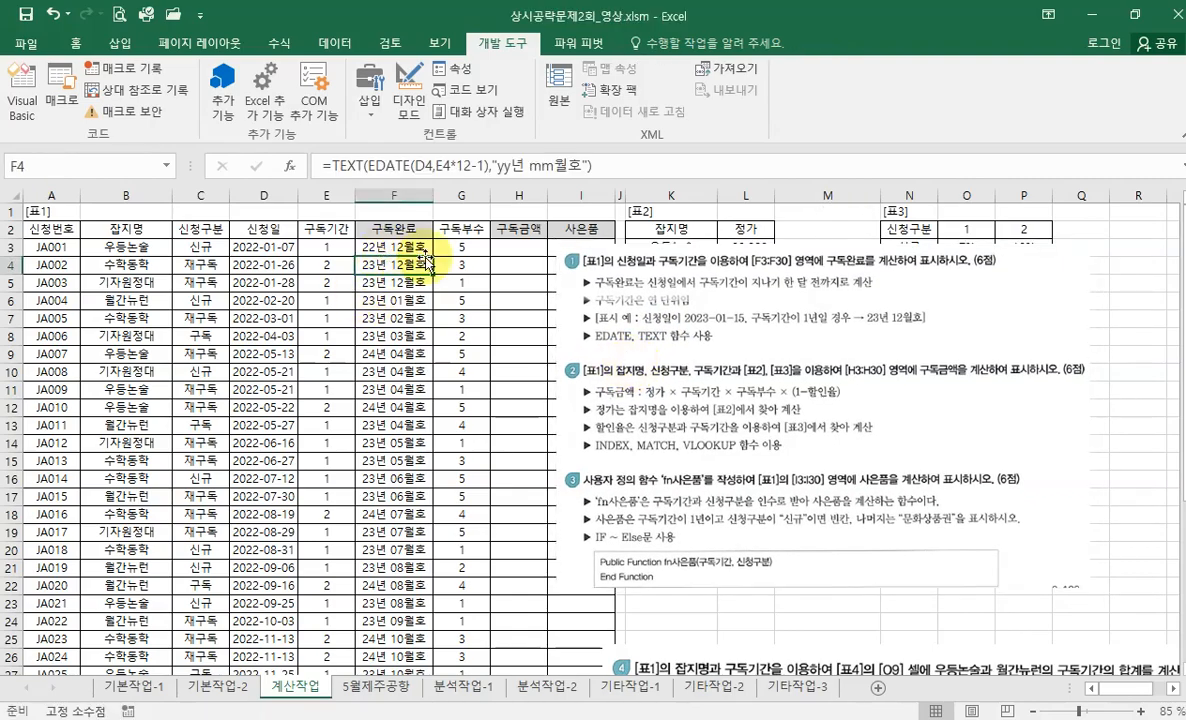
pyautogui.hotkey('ctrl', '1')
pyautogui.click(418, 166)
pyautogui.moveTo(323, 190); pyautogui.dragTo(555, 186)
pyautogui.moveTo(462, 110); pyautogui.dragTo(503, 90)
pyautogui.click(591, 208)
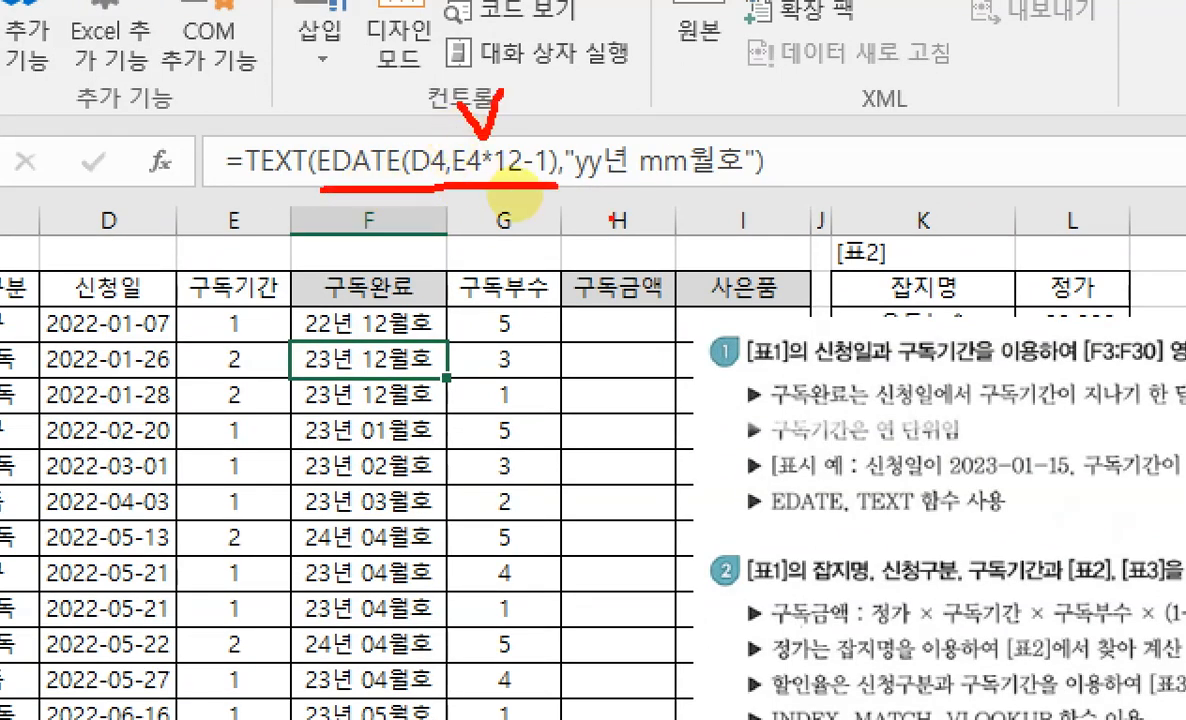
pyautogui.press('Escape')
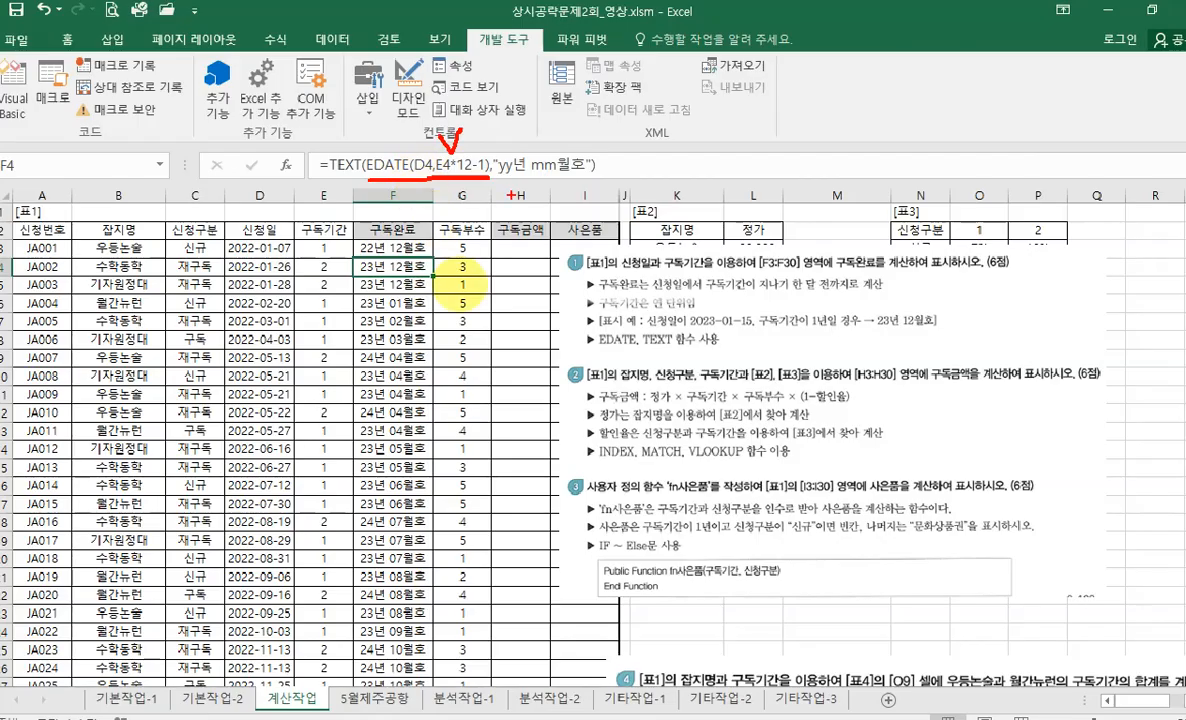
# Fill the magazine name cell B3 with yellow and move the question picture to uncover the first rows of [표2] and [표3].
pyautogui.click(518, 248)
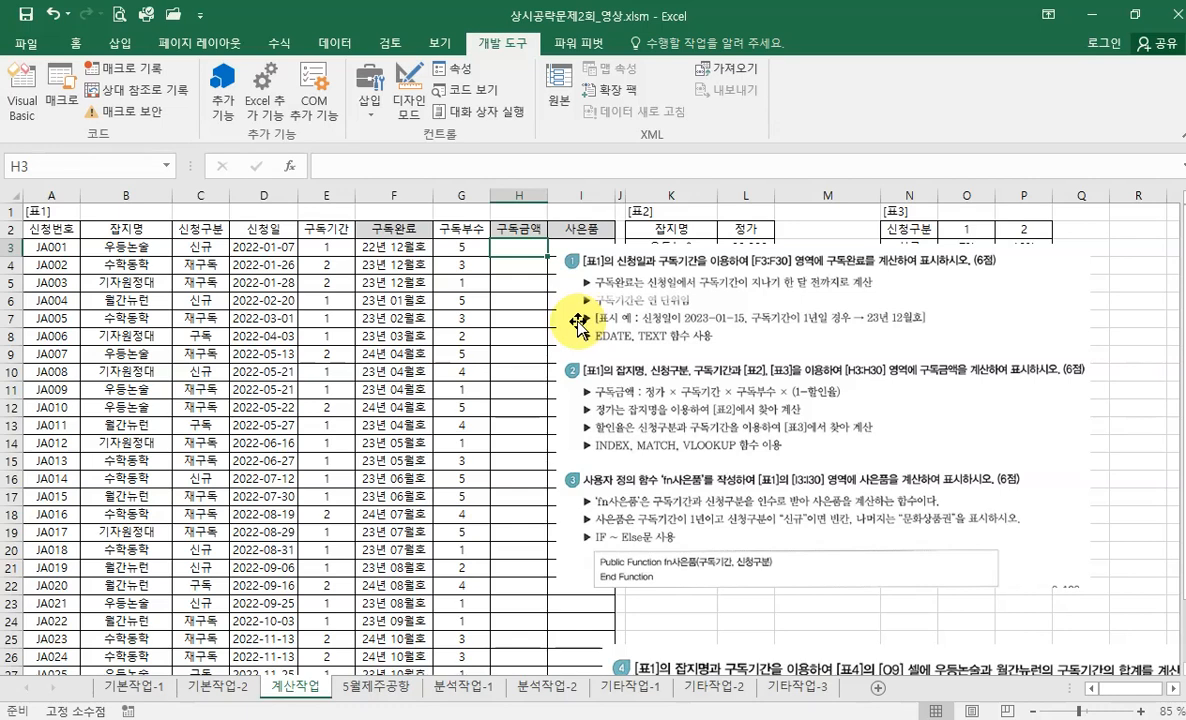
pyautogui.click(117, 247)
pyautogui.click(75, 43)
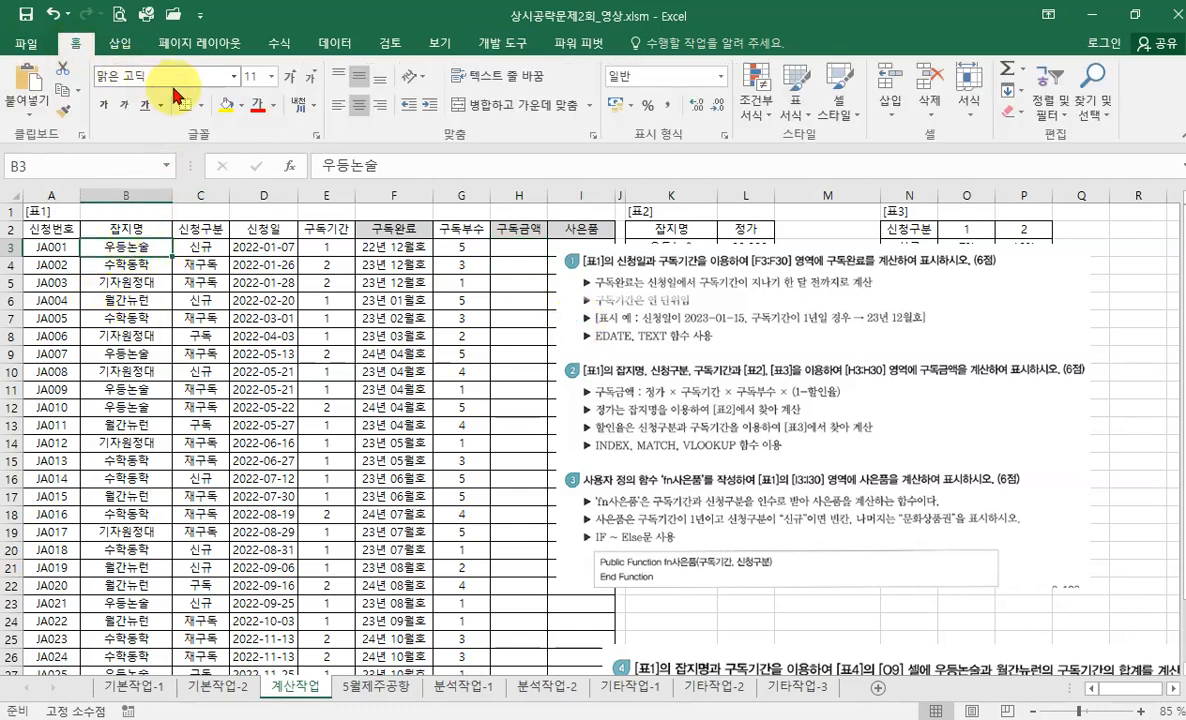
pyautogui.click(226, 105)
pyautogui.moveTo(710, 376); pyautogui.dragTo(728, 405)
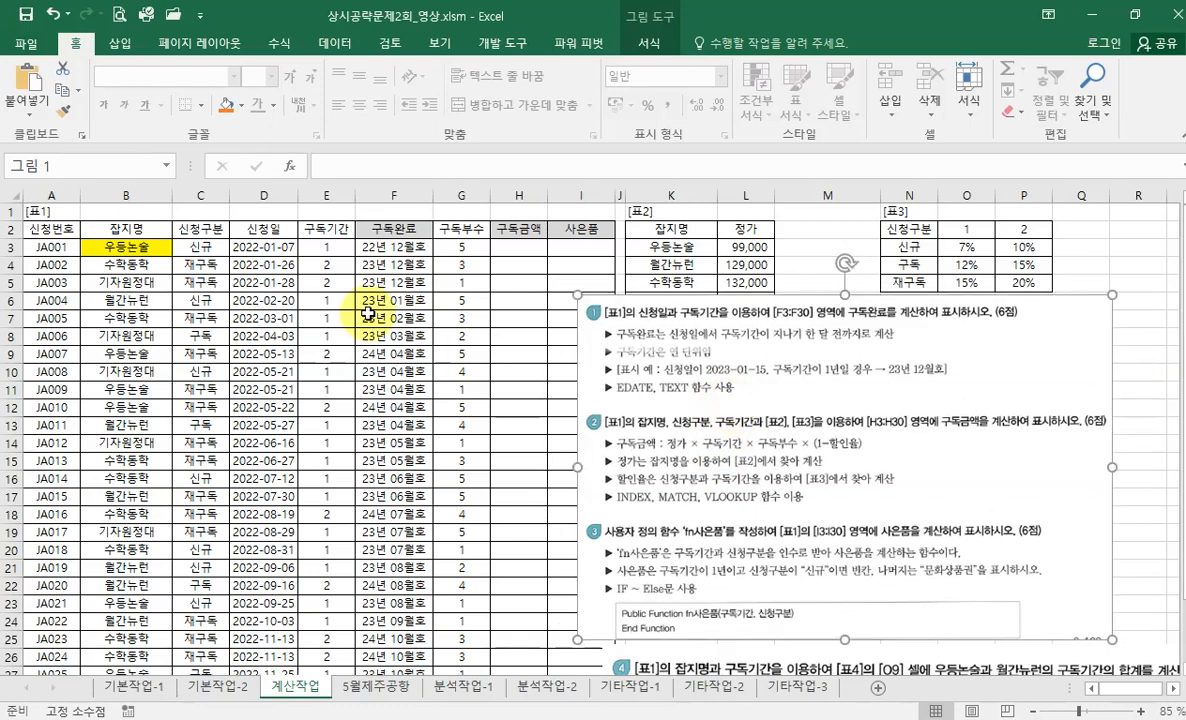
# Color the other cells used for the subscription amount: C3 light green, E3 light blue and G3 orange.
pyautogui.click(200, 247)
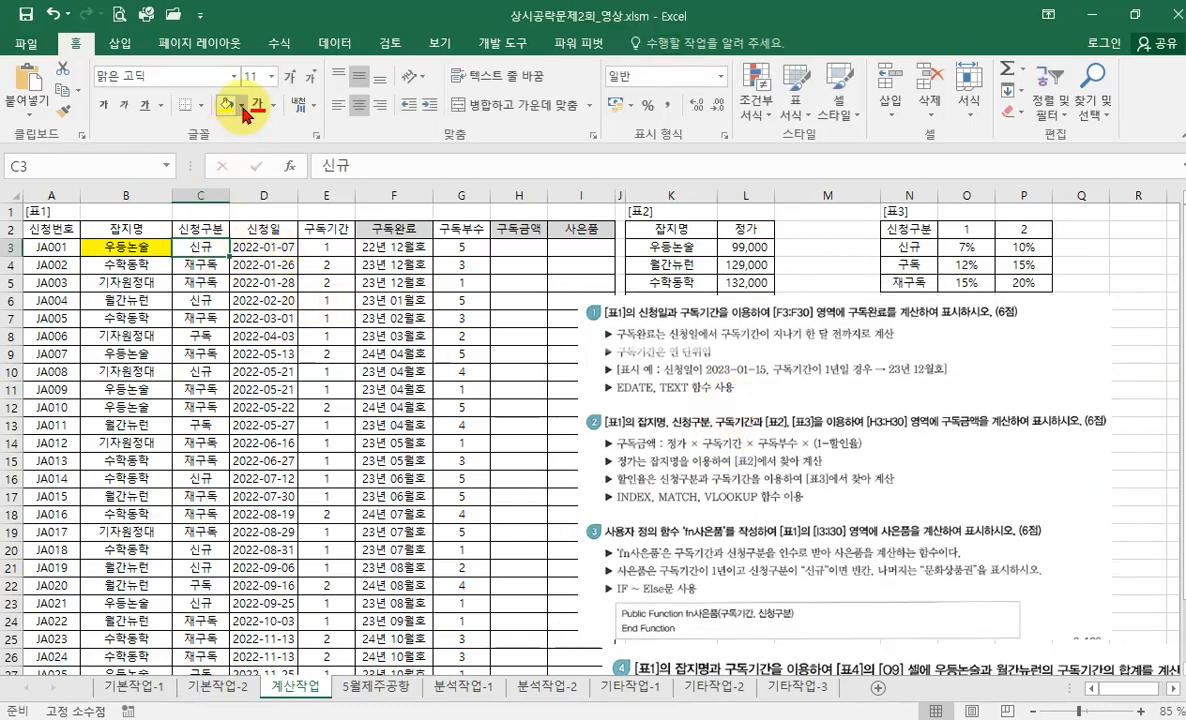
pyautogui.click(242, 106)
pyautogui.click(269, 237)
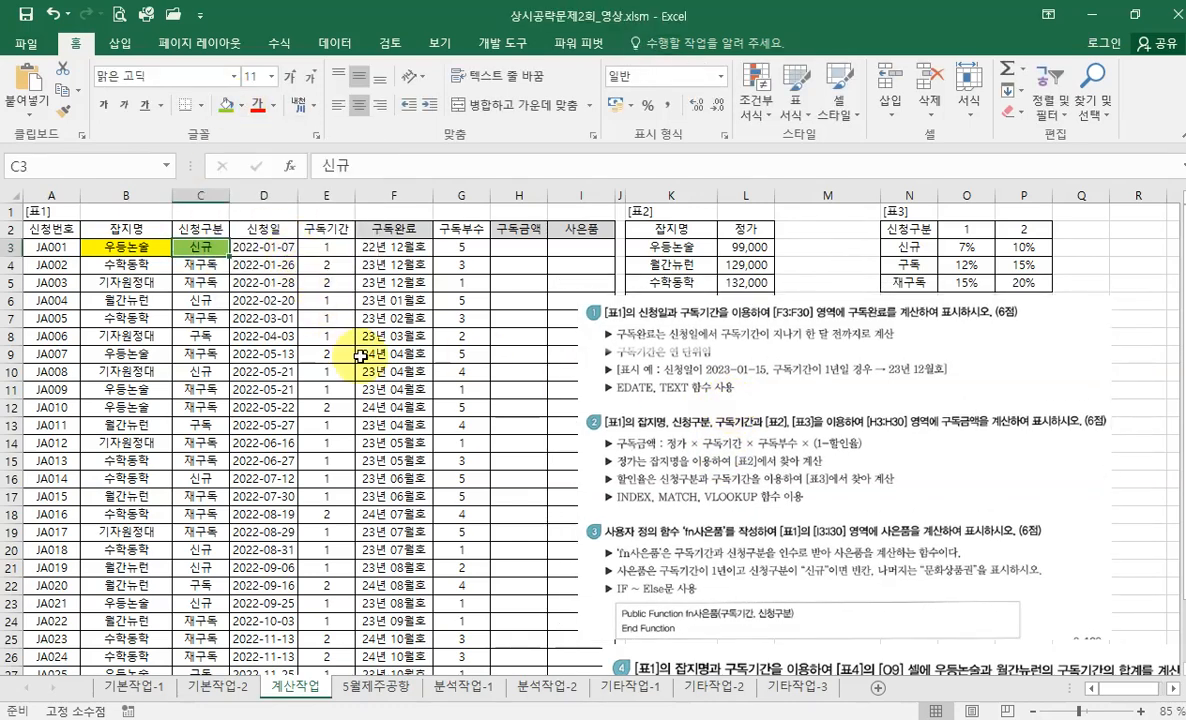
pyautogui.click(326, 247)
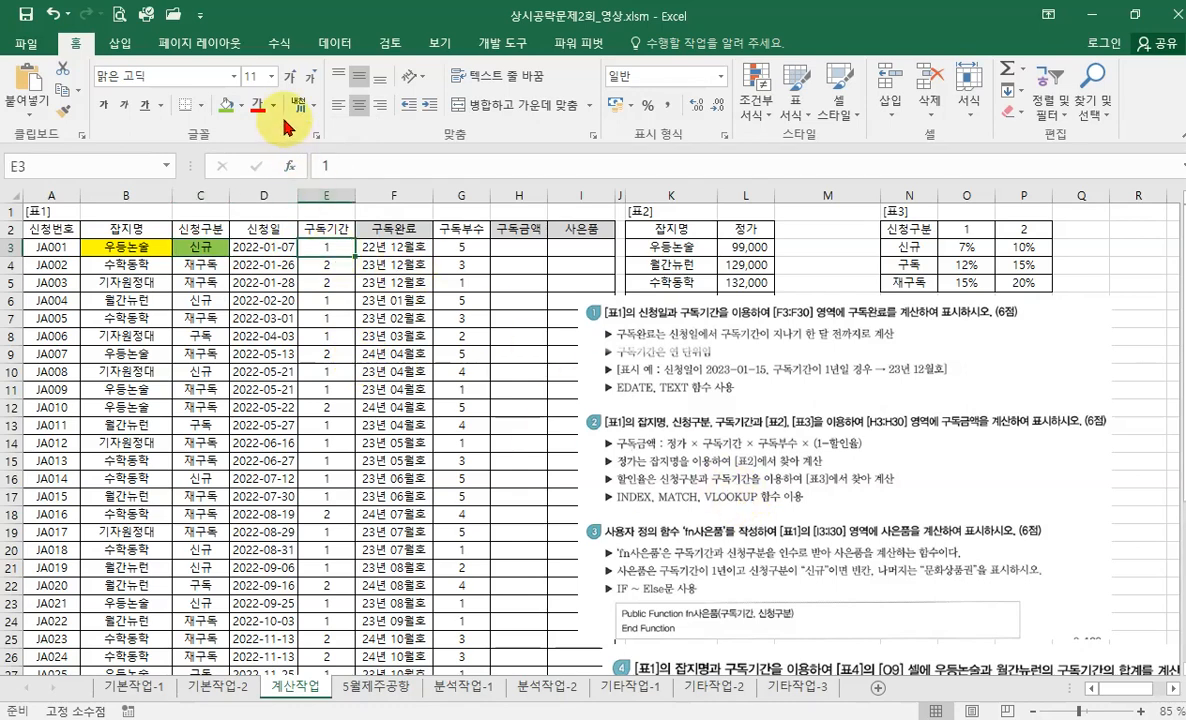
pyautogui.click(241, 106)
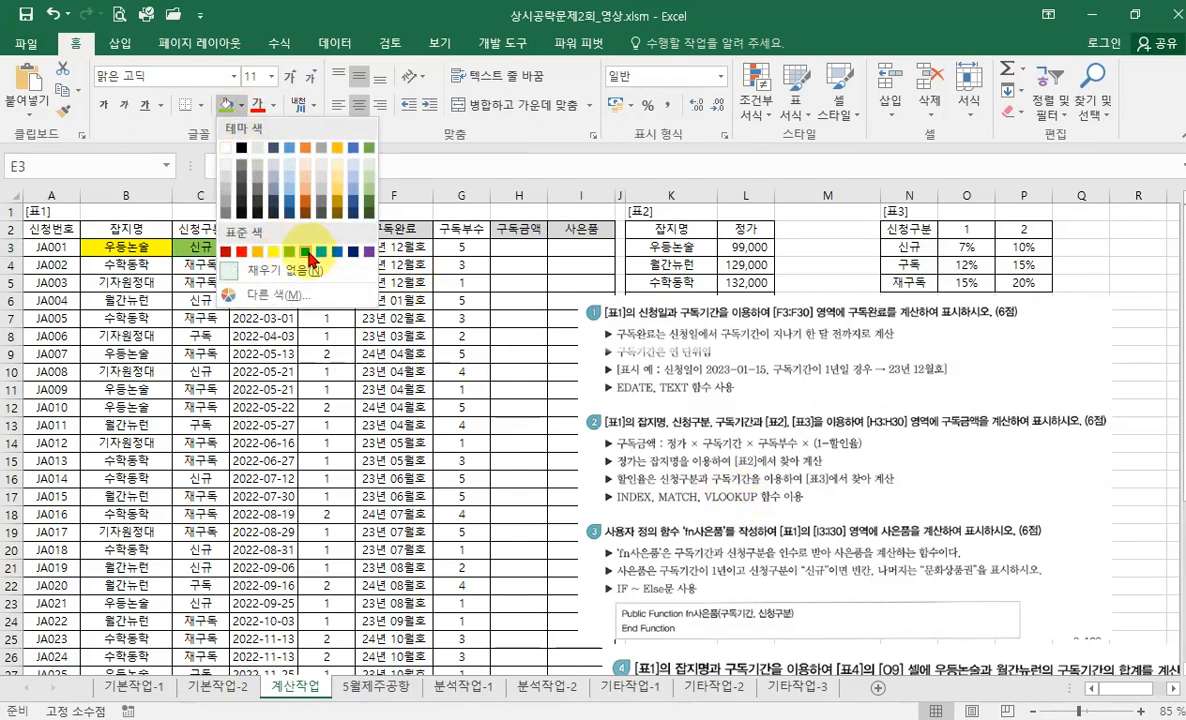
pyautogui.click(320, 251)
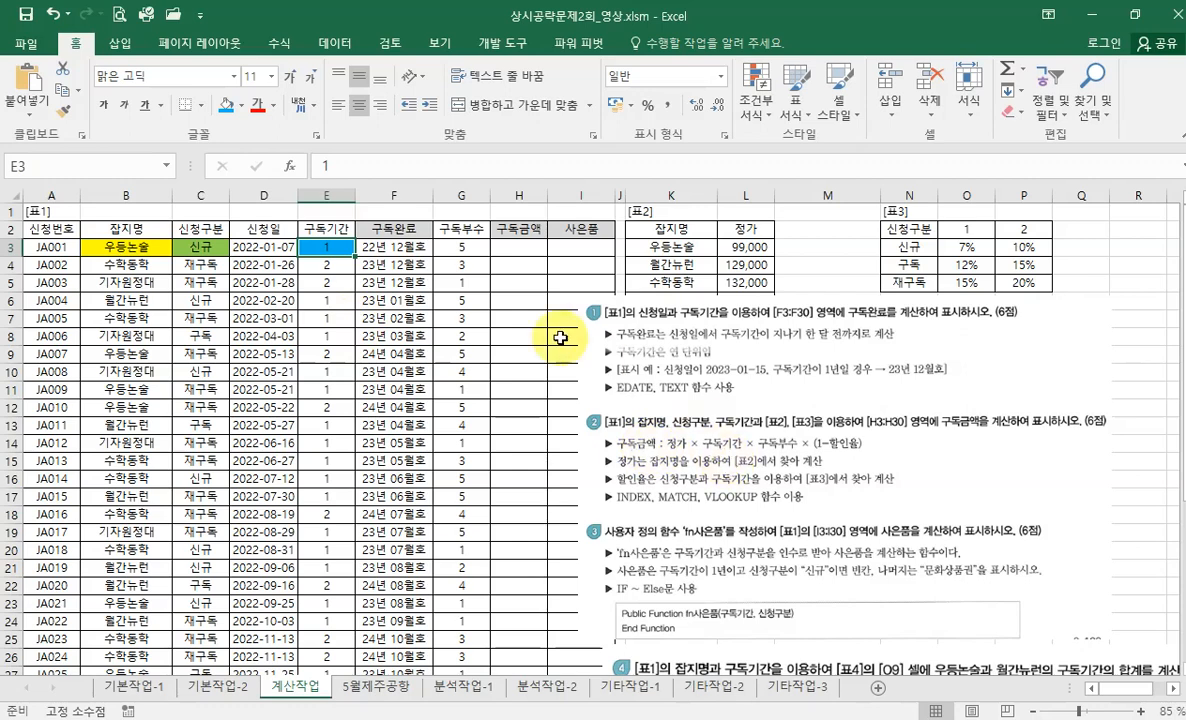
pyautogui.click(461, 247)
pyautogui.click(241, 106)
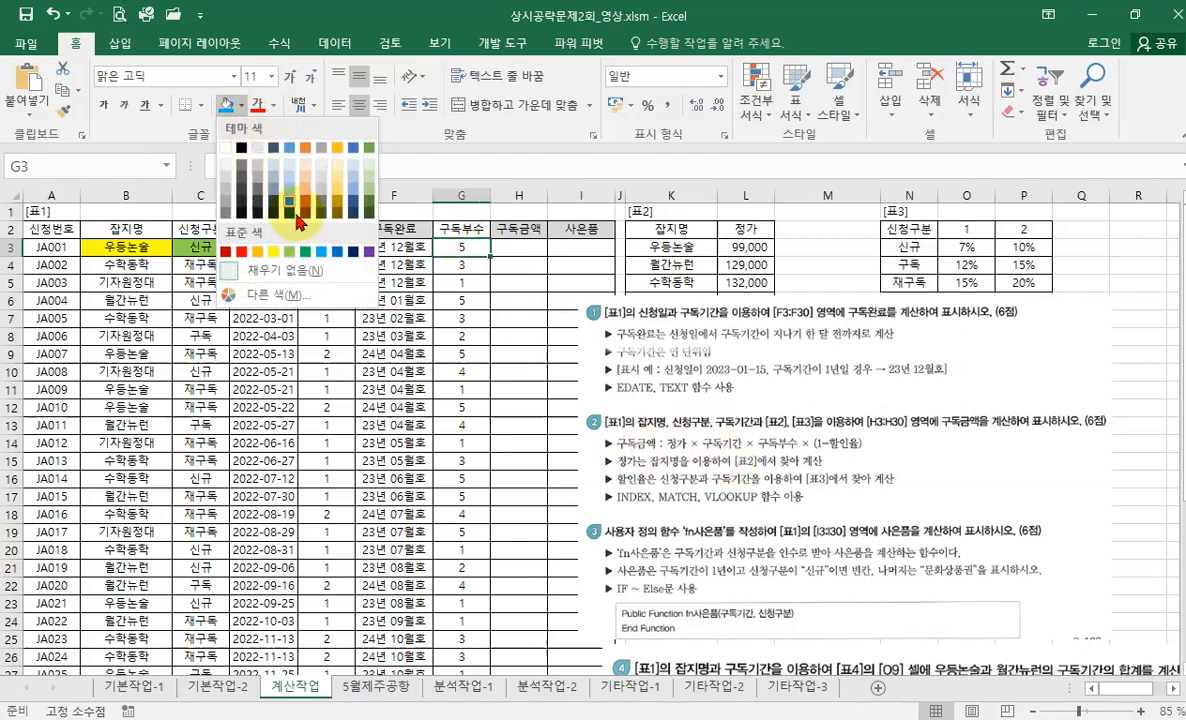
pyautogui.click(257, 251)
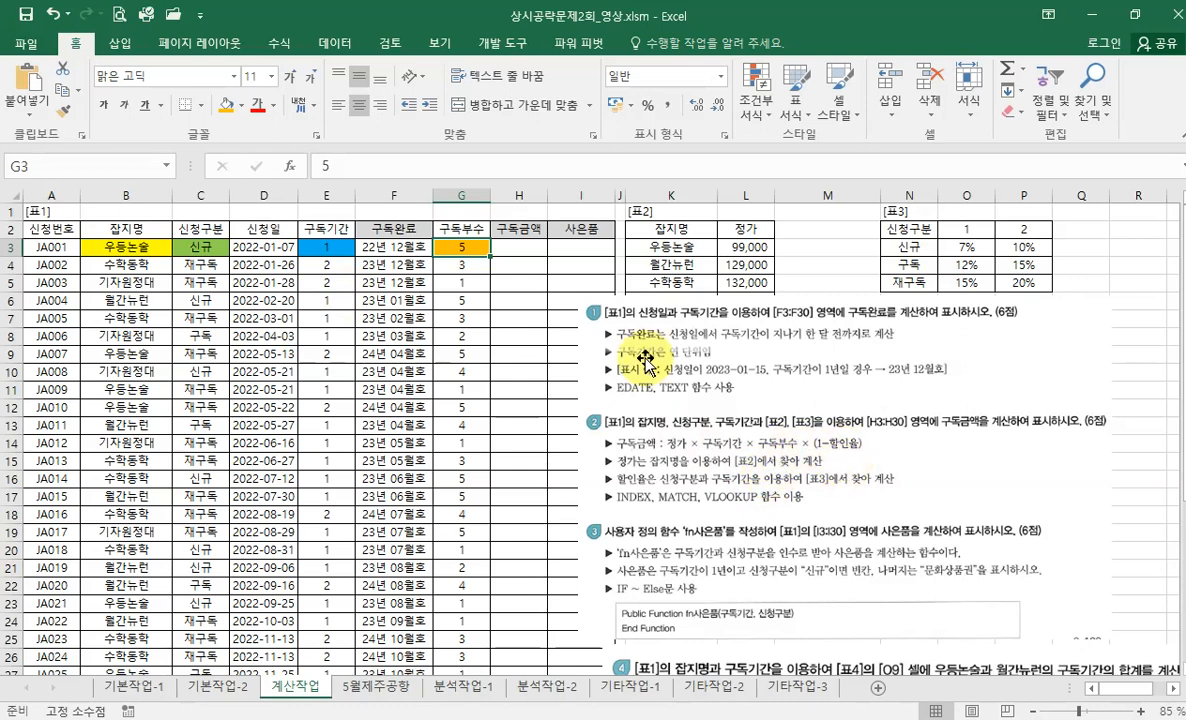
# Move the question picture down to uncover the last row of [표2], the 기자원정대 price.
pyautogui.click(537, 253)
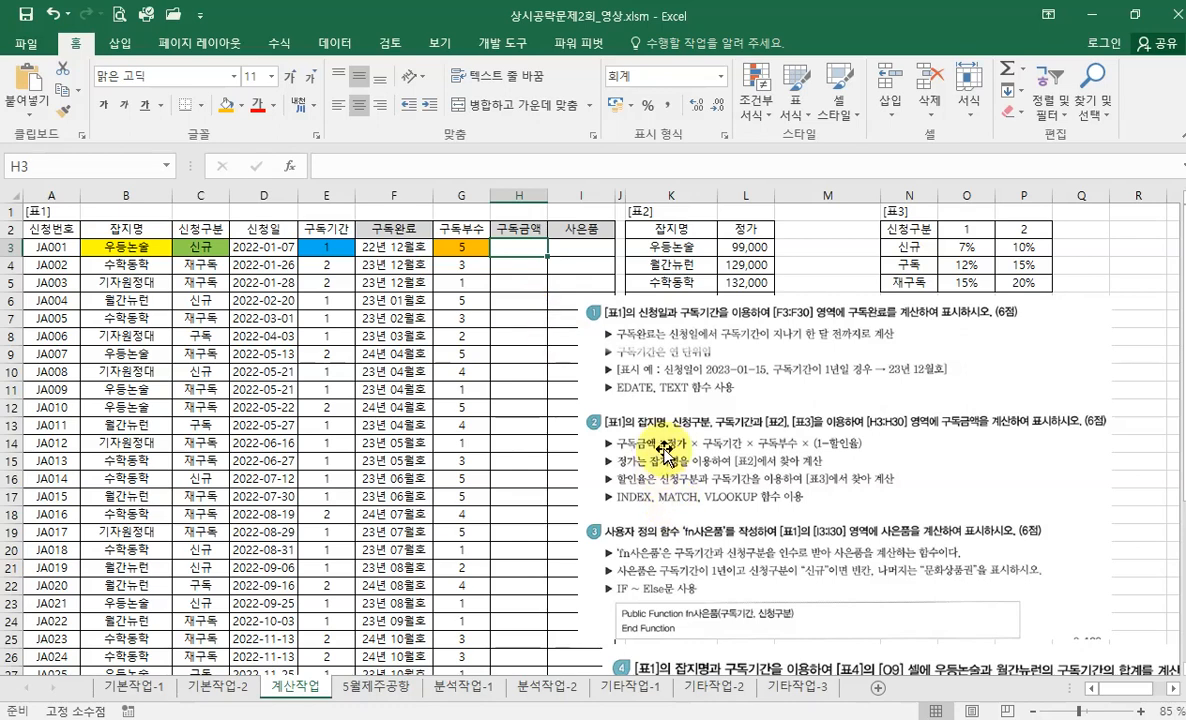
pyautogui.click(125, 246)
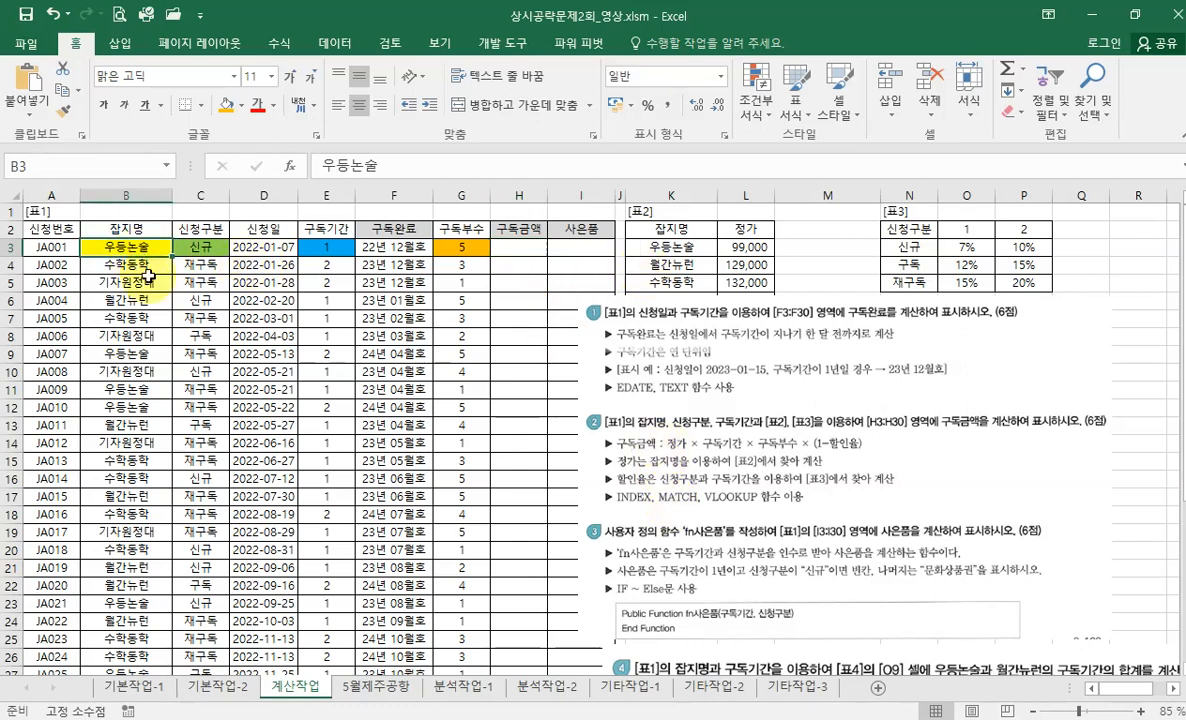
pyautogui.moveTo(743, 338)
pyautogui.mouseDown()
pyautogui.moveTo(746, 368)
pyautogui.moveTo(746, 357)
pyautogui.mouseUp()
# Examine the magazine names and prices in [표2] against the magazine names in [표1] for the 정가 lookup.
pyautogui.moveTo(684, 252); pyautogui.dragTo(758, 250)
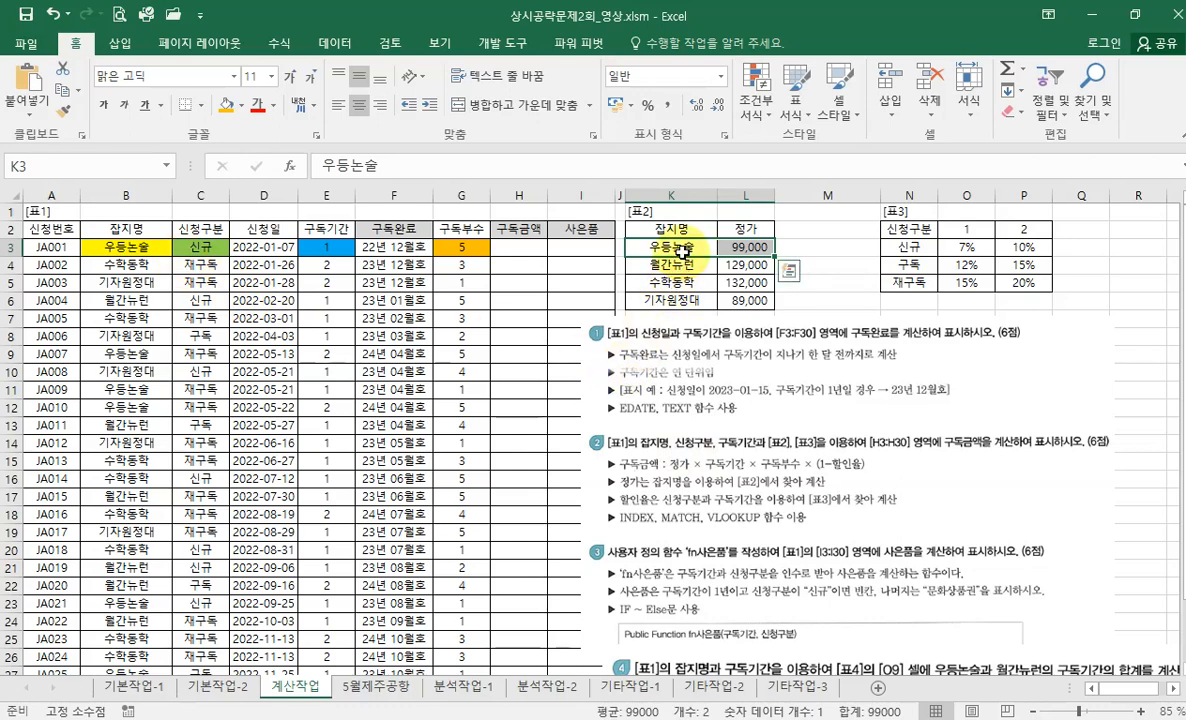
pyautogui.moveTo(632, 243); pyautogui.dragTo(745, 296)
pyautogui.click(120, 246)
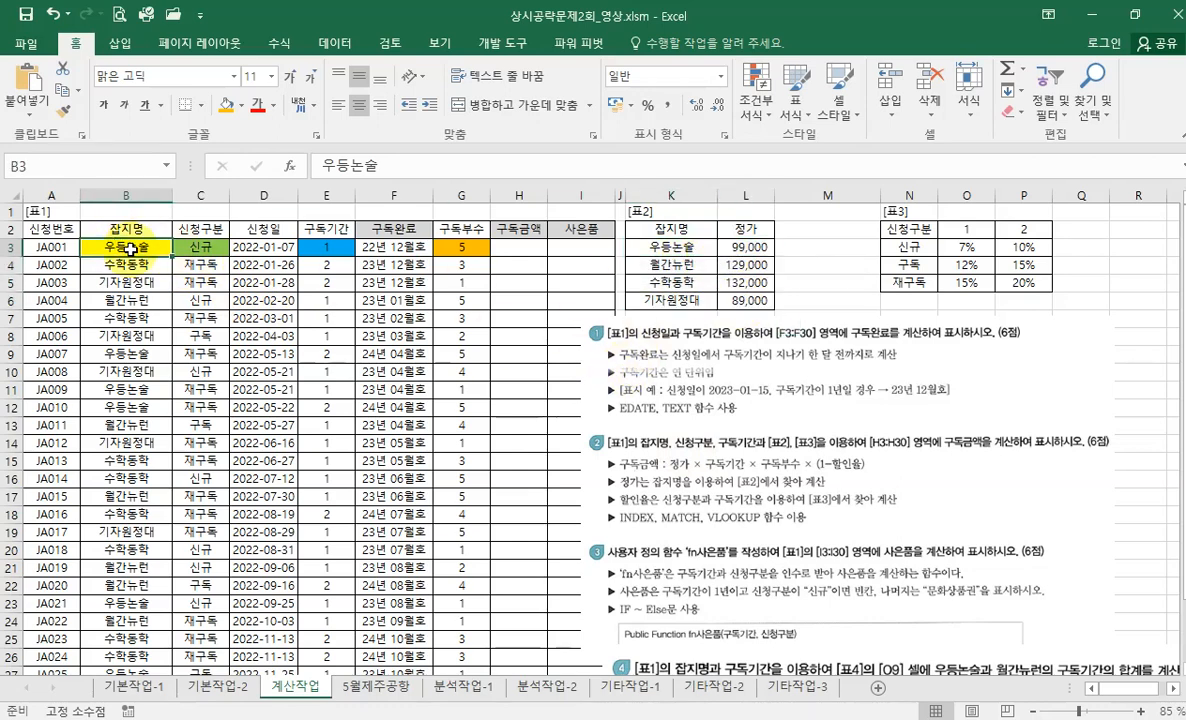
pyautogui.click(506, 246)
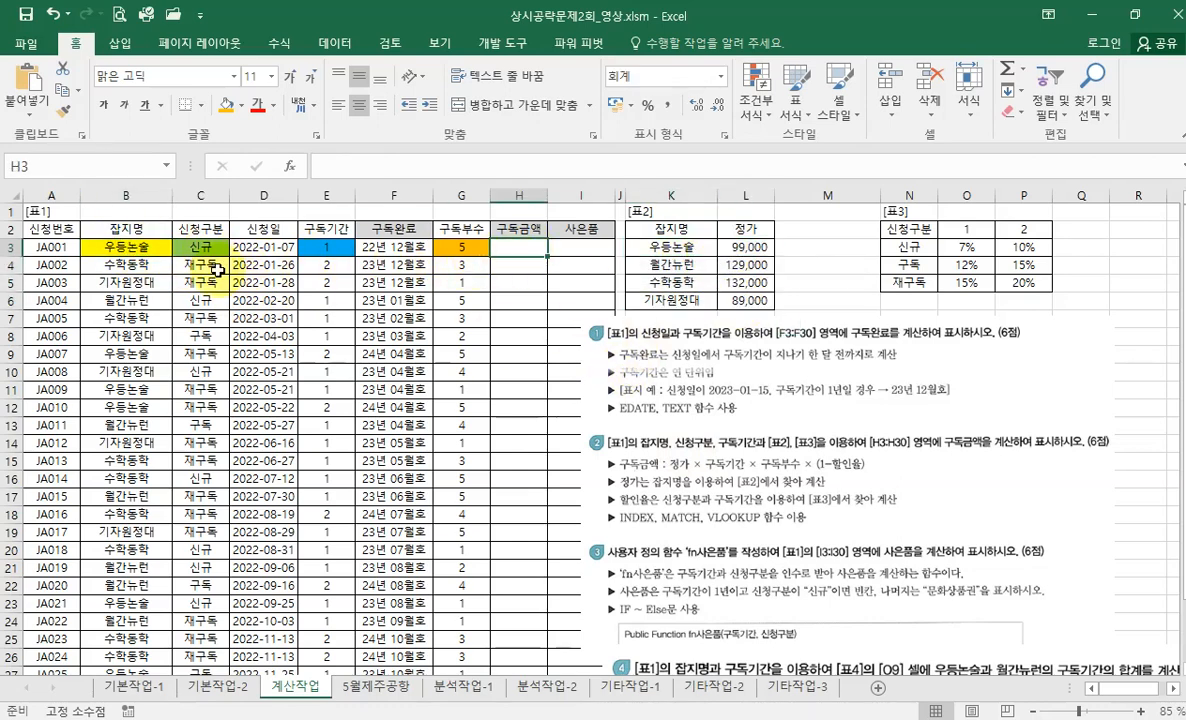
pyautogui.click(130, 264)
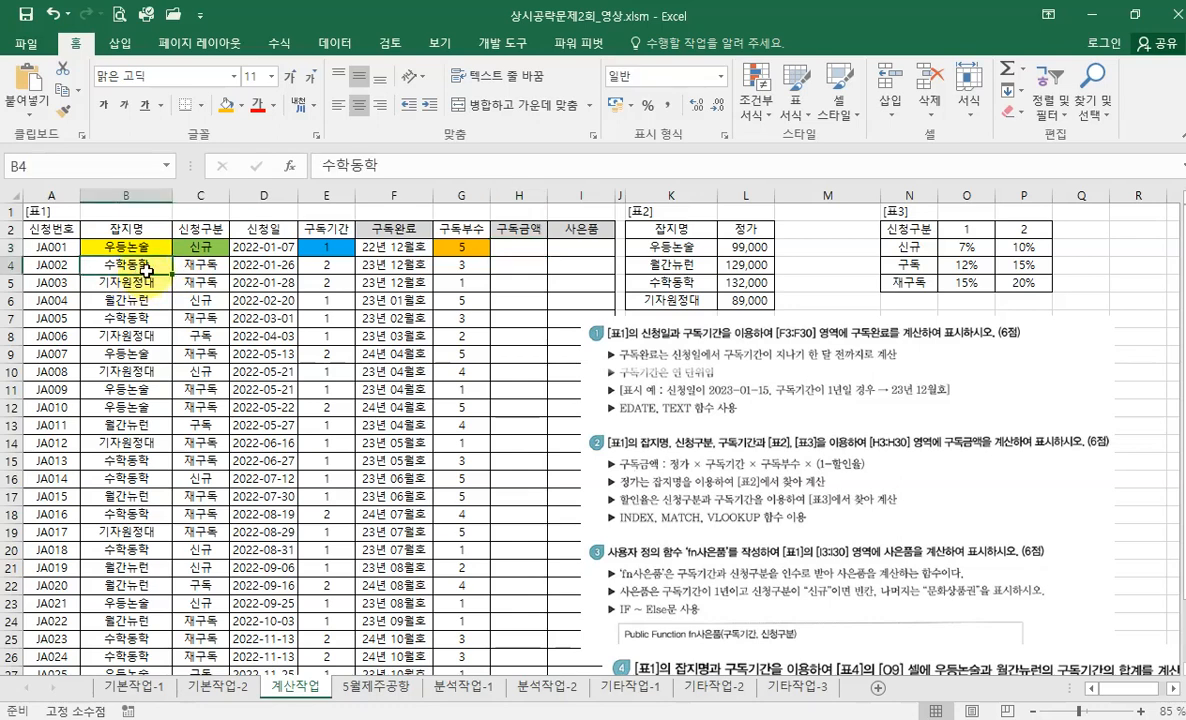
pyautogui.click(745, 246)
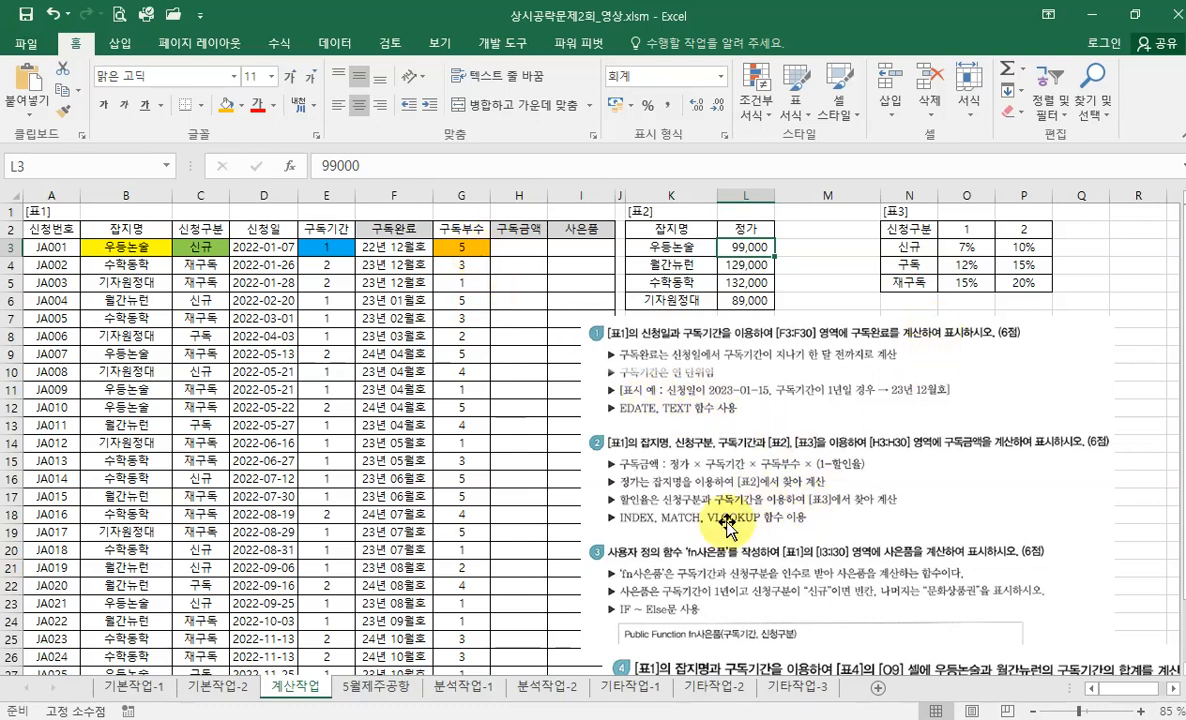
# Examine the discount rates in [표3] by 신청구분 and by period 1 or 2 against the 구독기간 values in [표1].
pyautogui.moveTo(966, 247); pyautogui.dragTo(1038, 285)
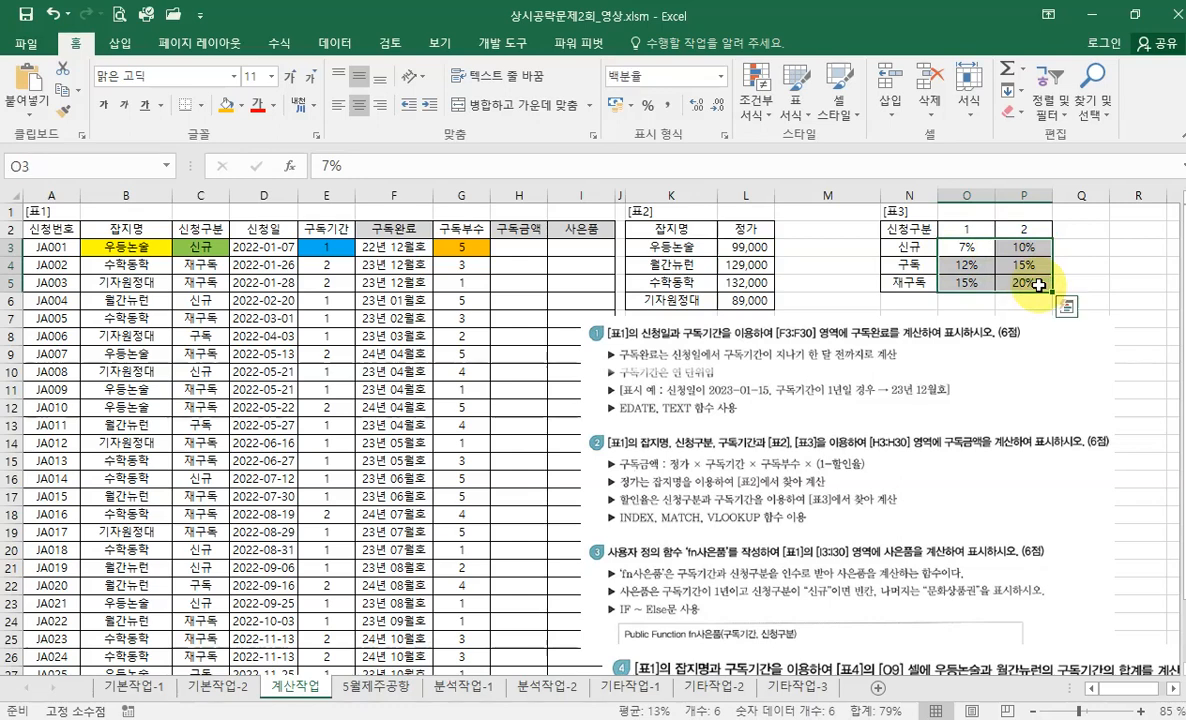
pyautogui.click(910, 249)
pyautogui.press('Down')
pyautogui.press('Down')
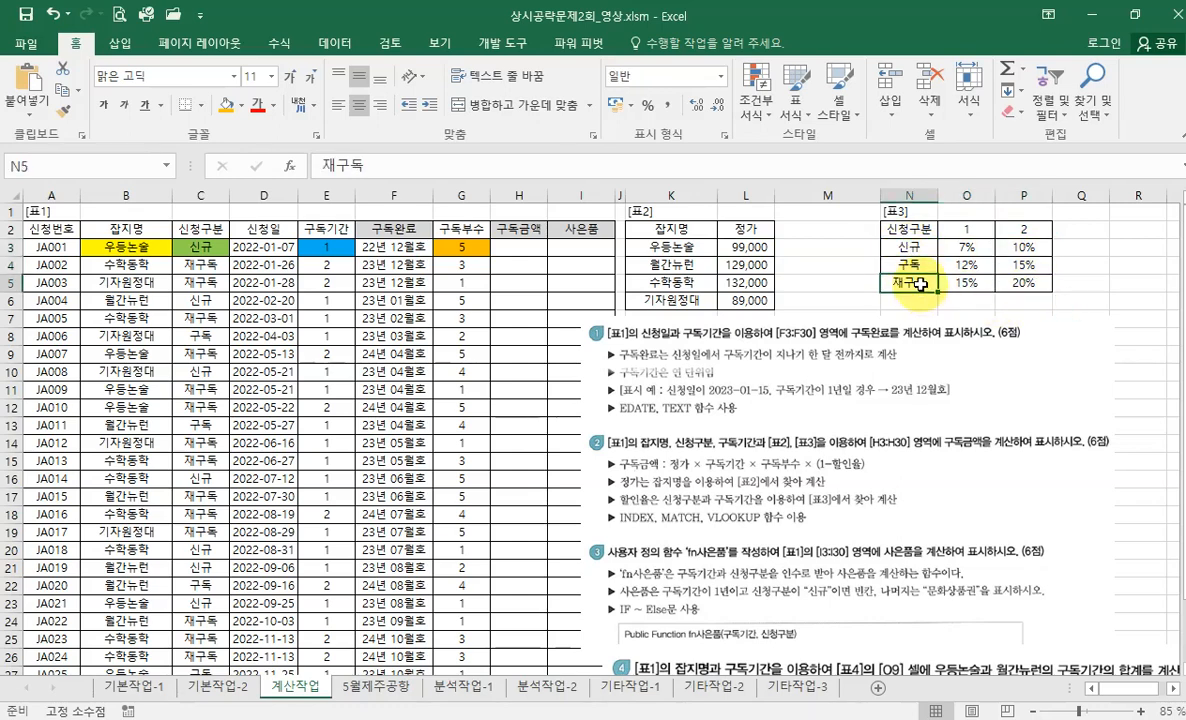
pyautogui.click(966, 230)
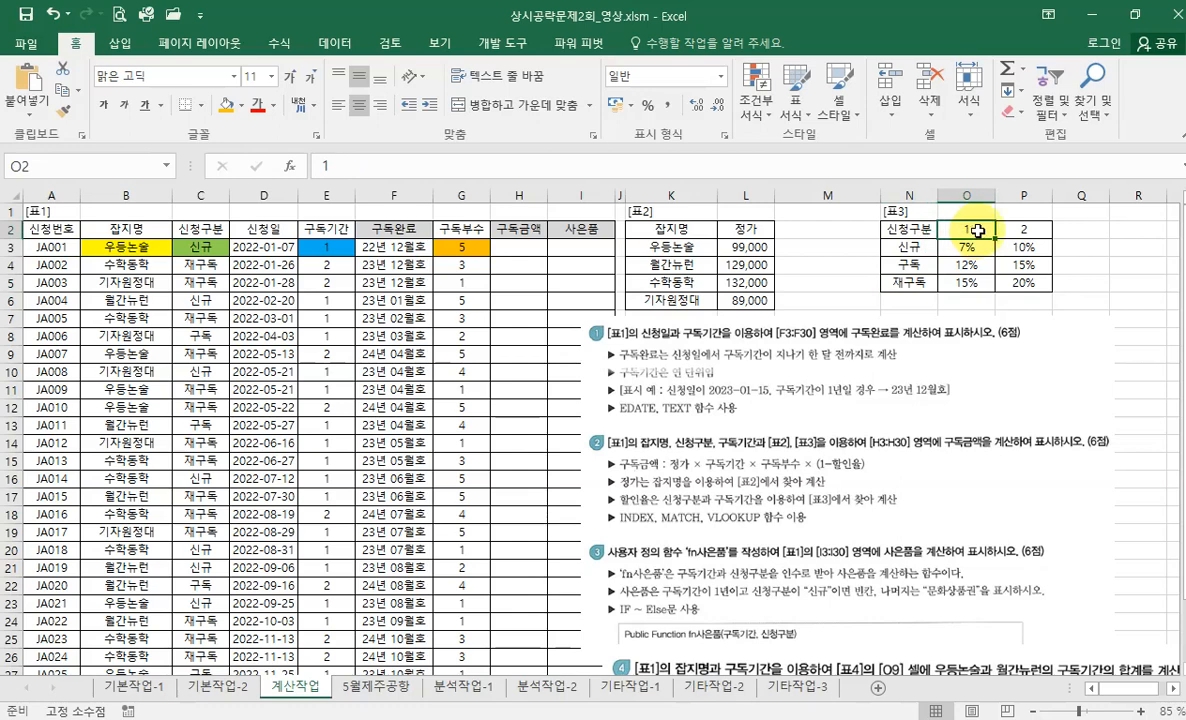
pyautogui.click(338, 252)
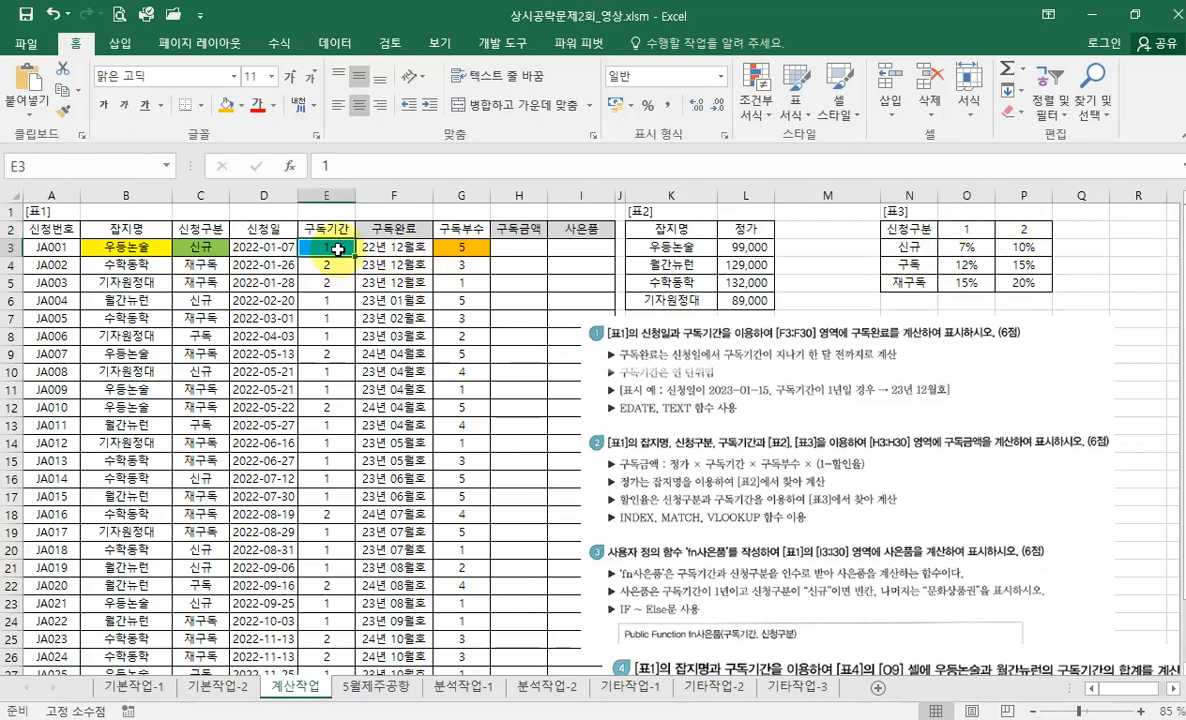
pyautogui.click(963, 230)
pyautogui.click(326, 264)
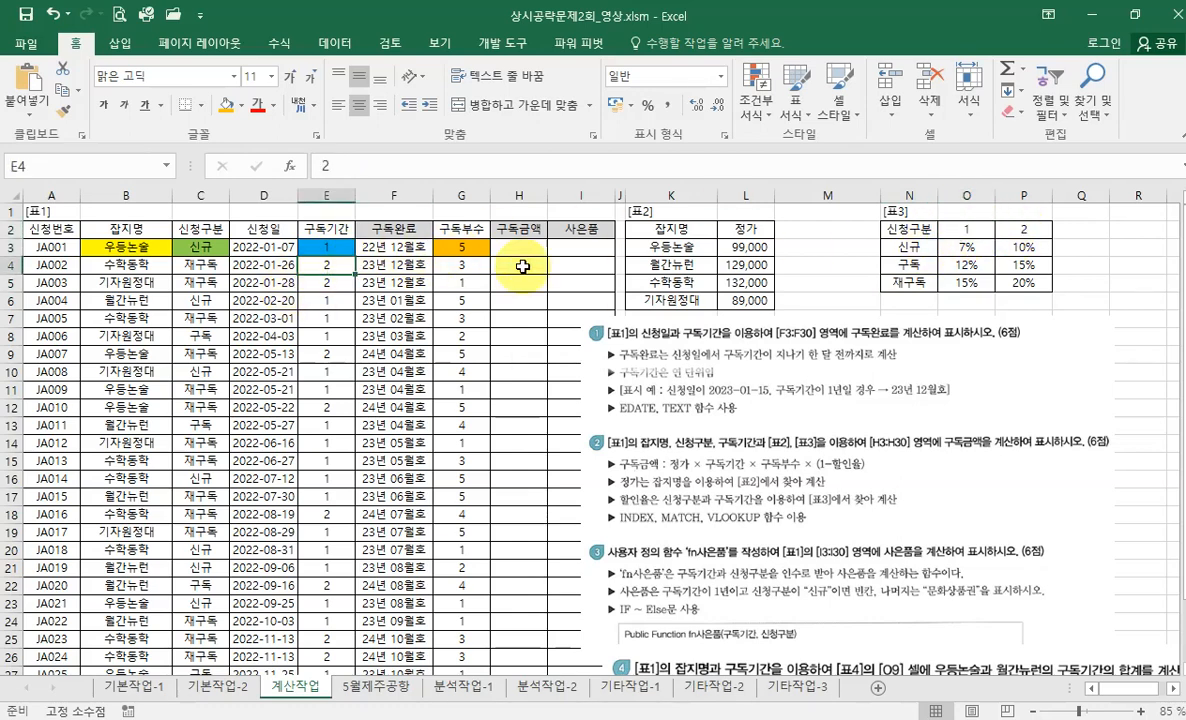
pyautogui.click(1018, 229)
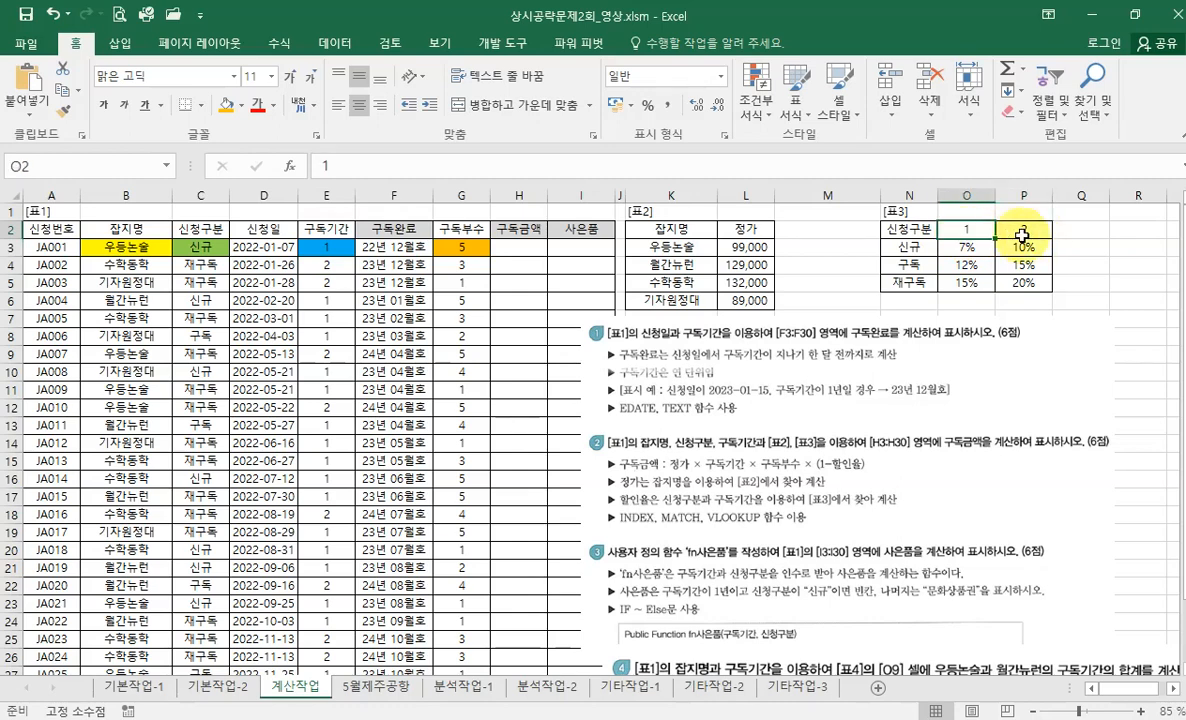
# Start a VLOOKUP in H3 with B3 as the lookup value and the absolute range $K$3:$L$6 as the table array.
pyautogui.click(505, 246)
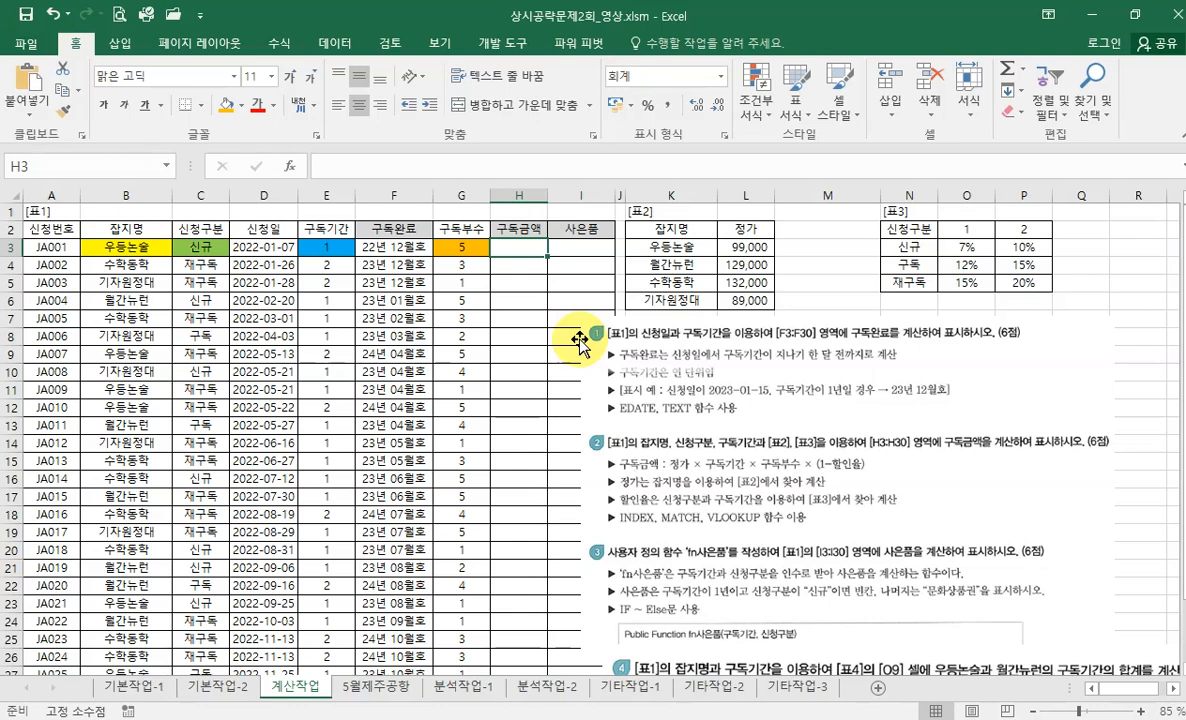
pyautogui.write('=')
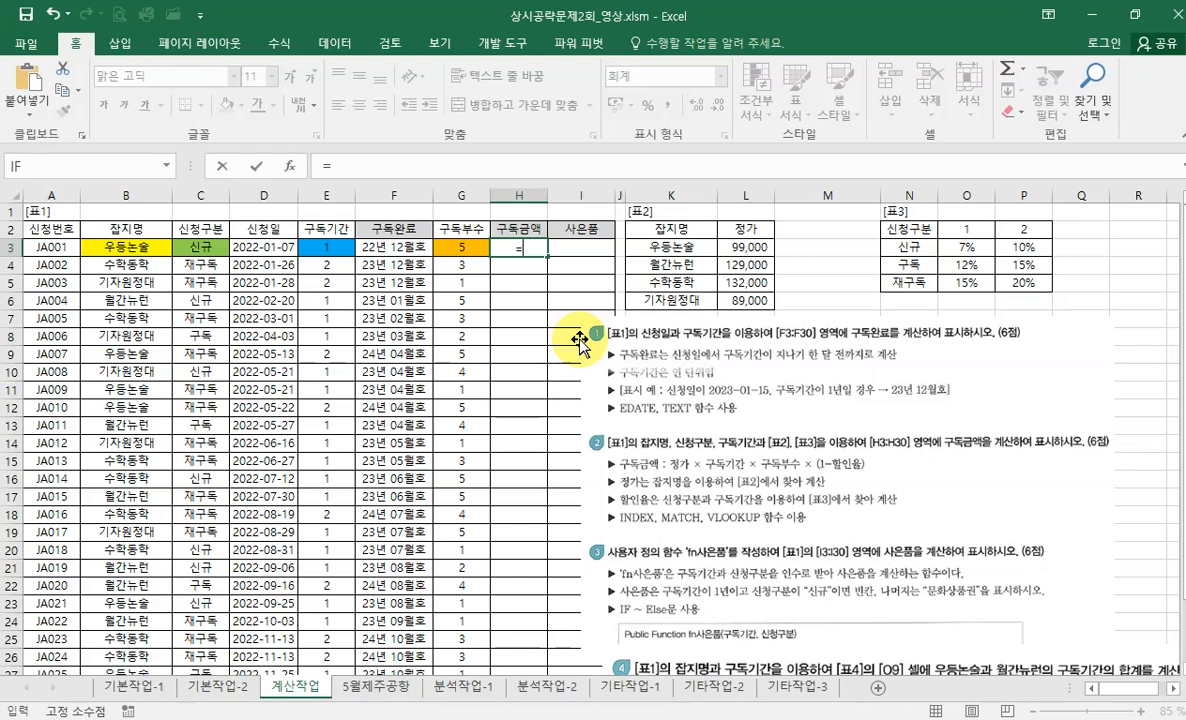
pyautogui.write('vl')
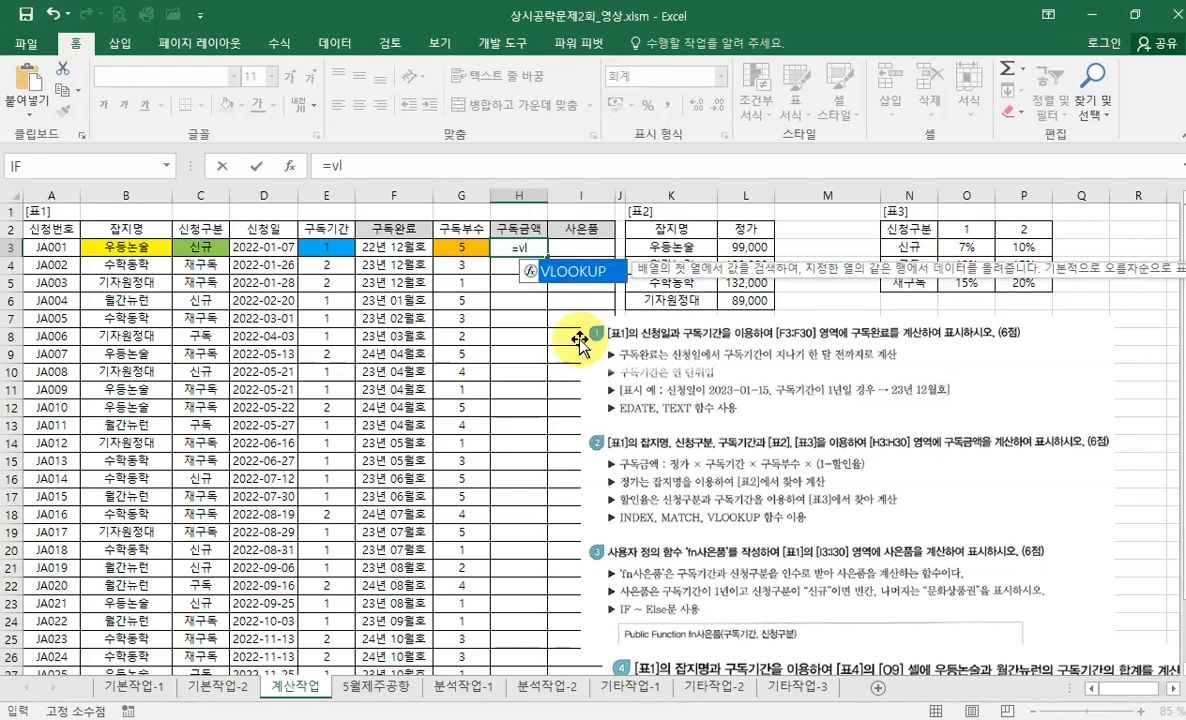
pyautogui.doubleClick(545, 268)
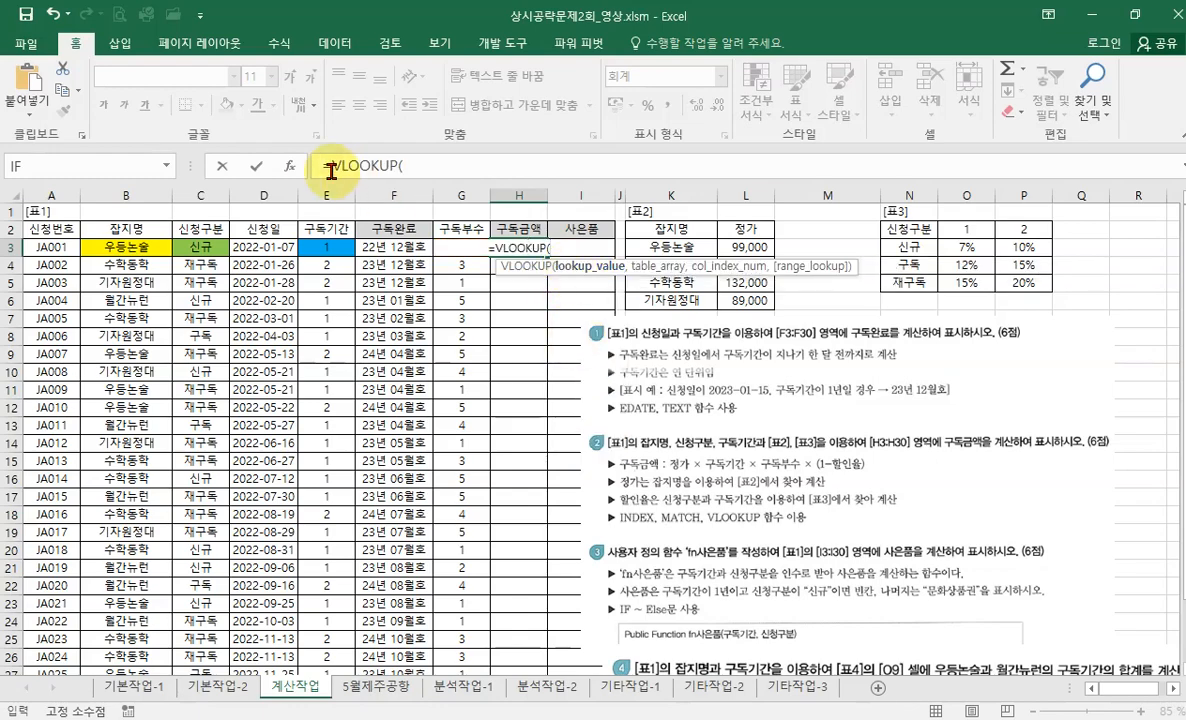
pyautogui.click(289, 166)
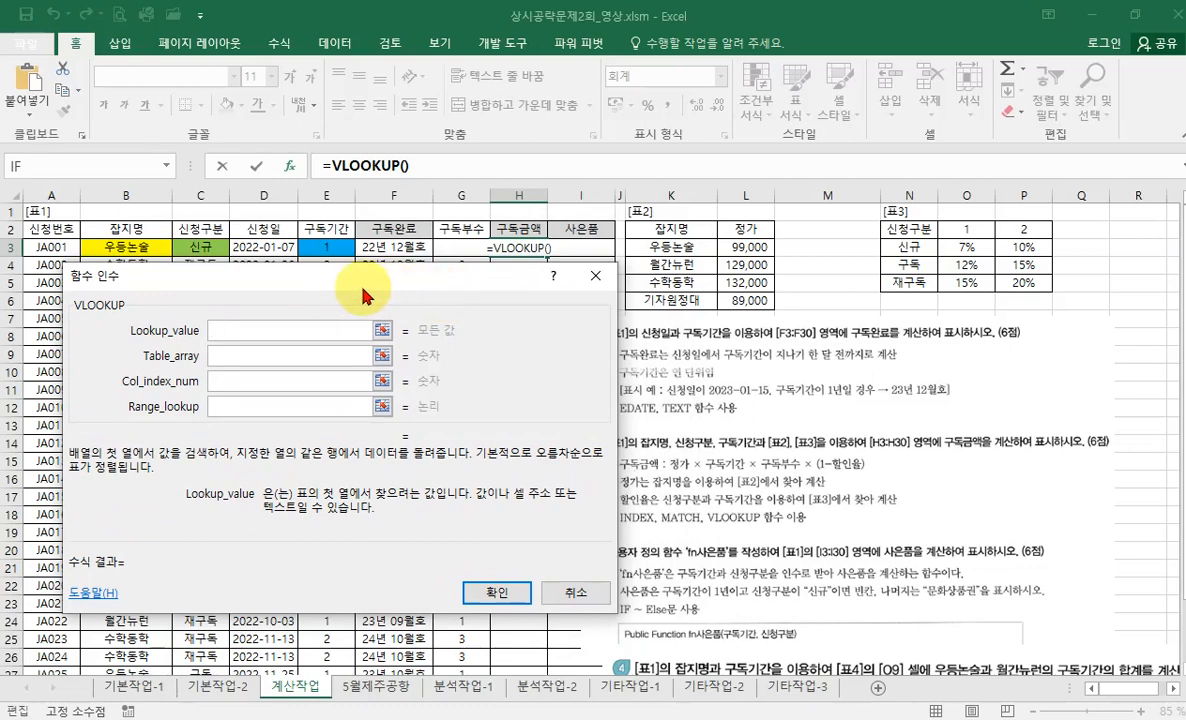
pyautogui.click(144, 251)
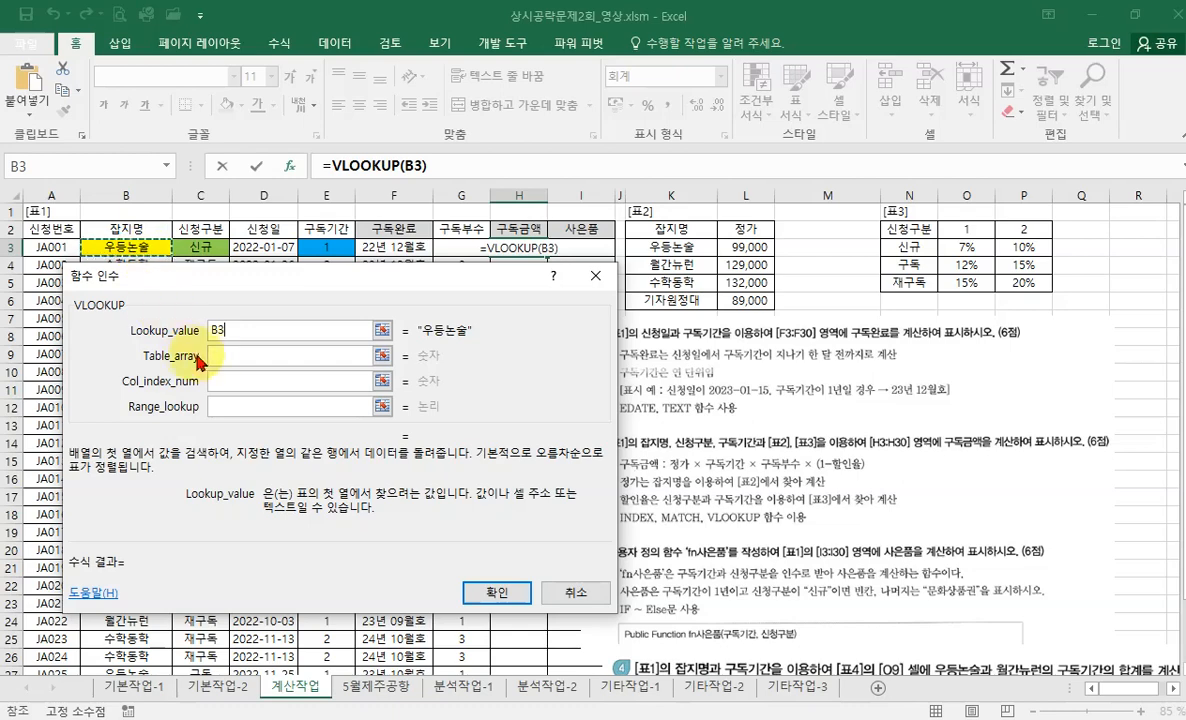
pyautogui.click(245, 357)
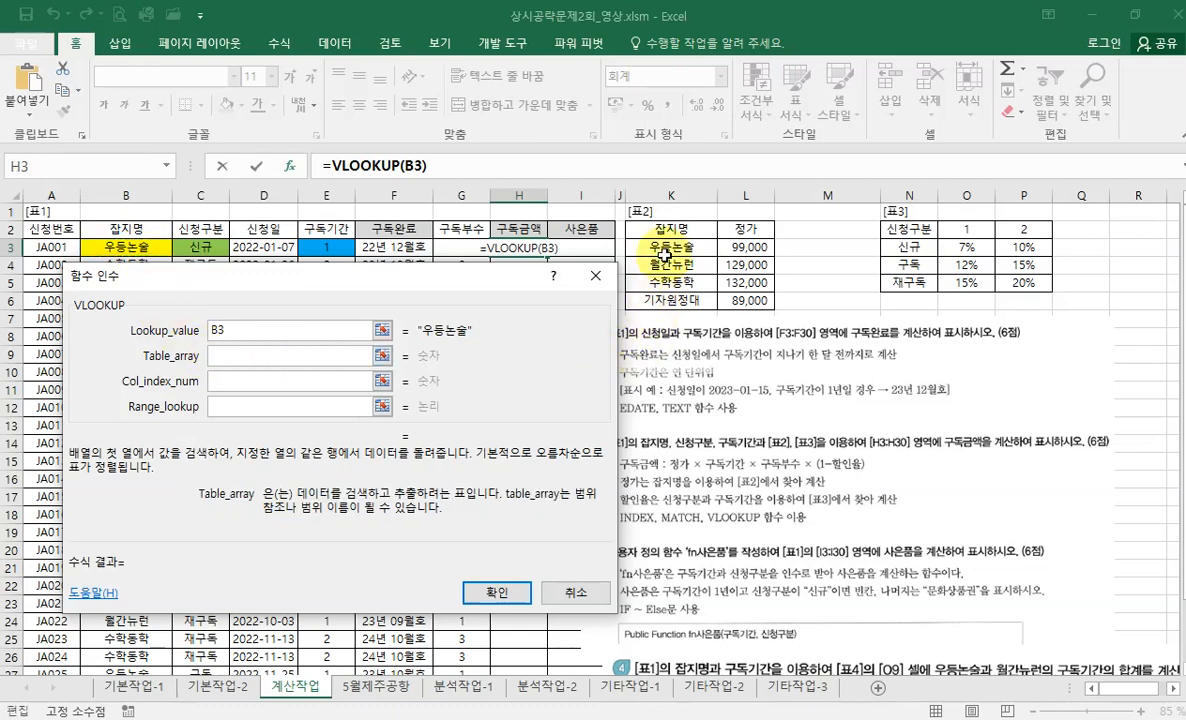
pyautogui.moveTo(665, 247); pyautogui.dragTo(754, 299)
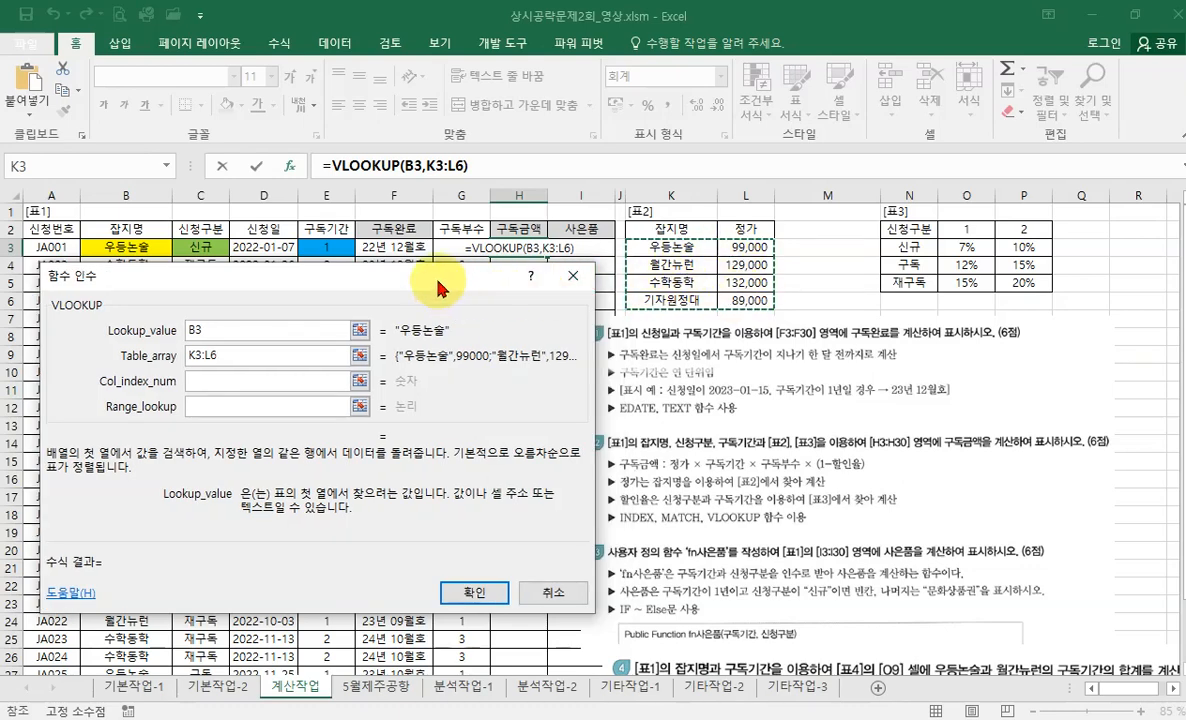
pyautogui.moveTo(439, 281); pyautogui.dragTo(438, 322)
pyautogui.press('F4')
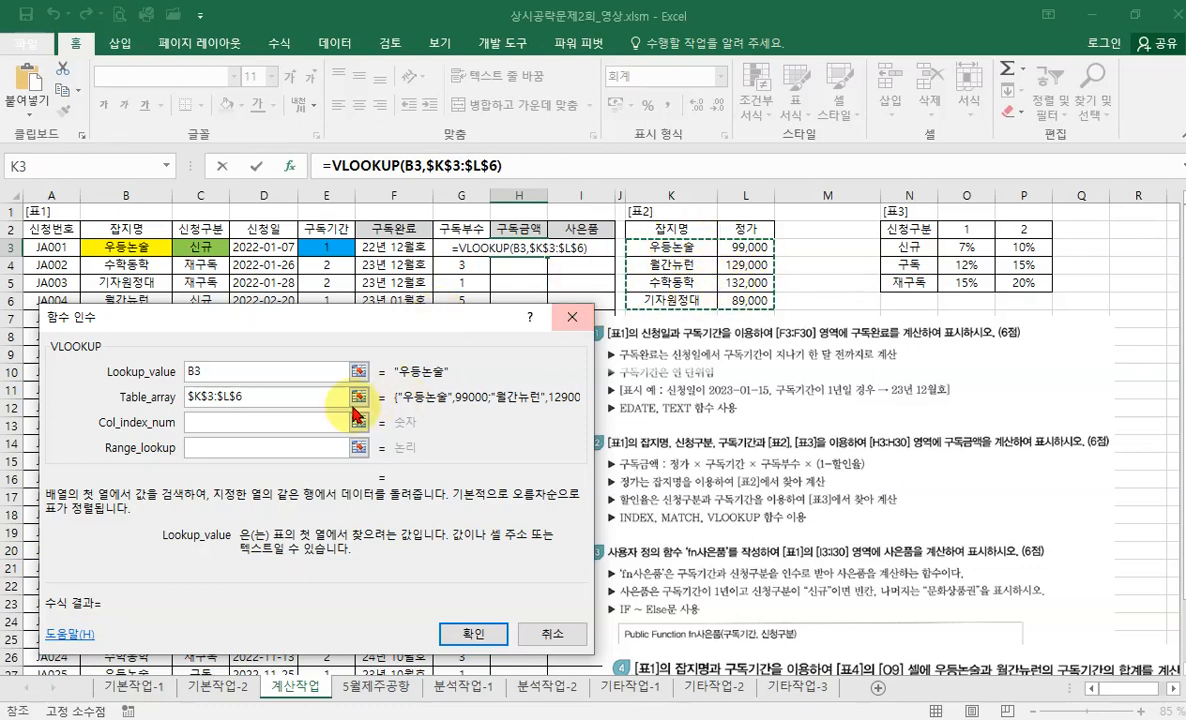
# Complete the VLOOKUP with column index 2 and range lookup 0, and fill it down a slightly widened column H.
pyautogui.click(249, 421)
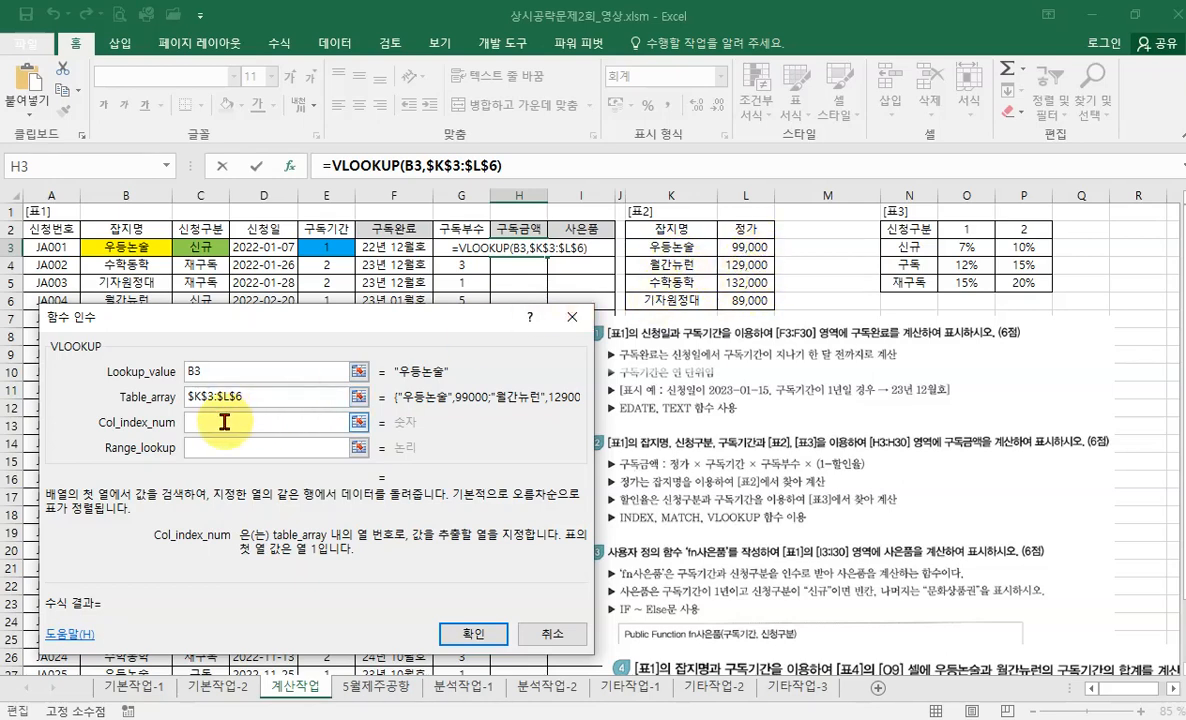
pyautogui.write('2')
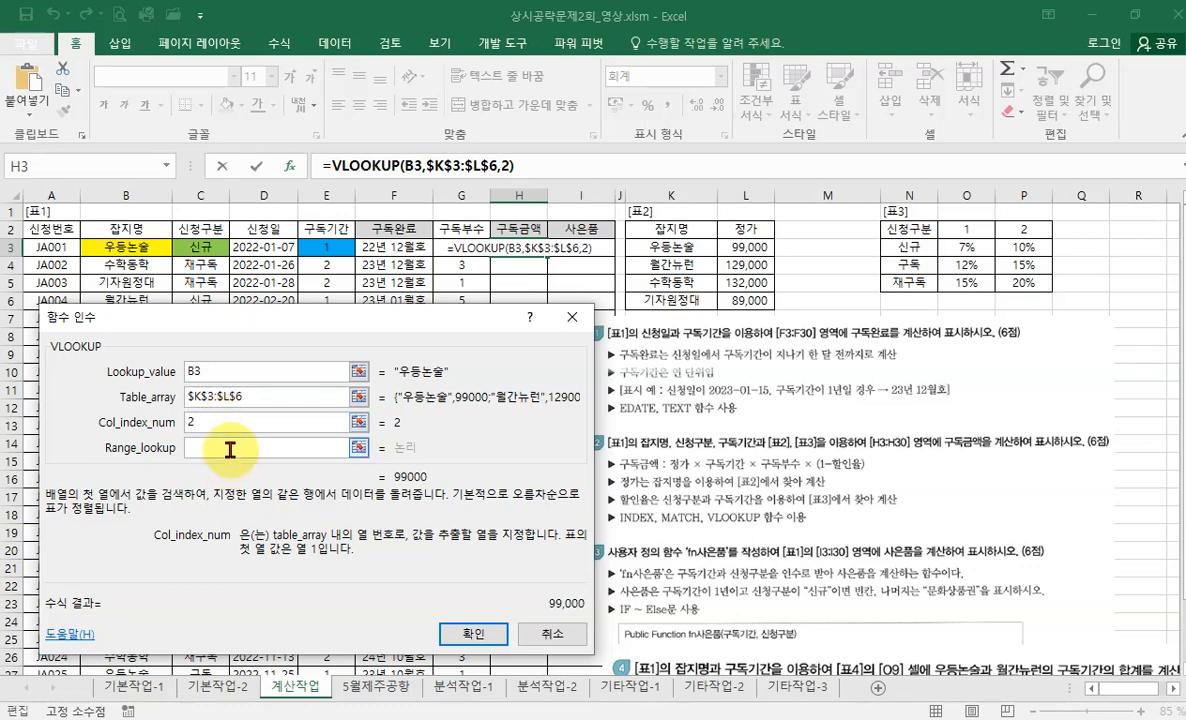
pyautogui.click(229, 449)
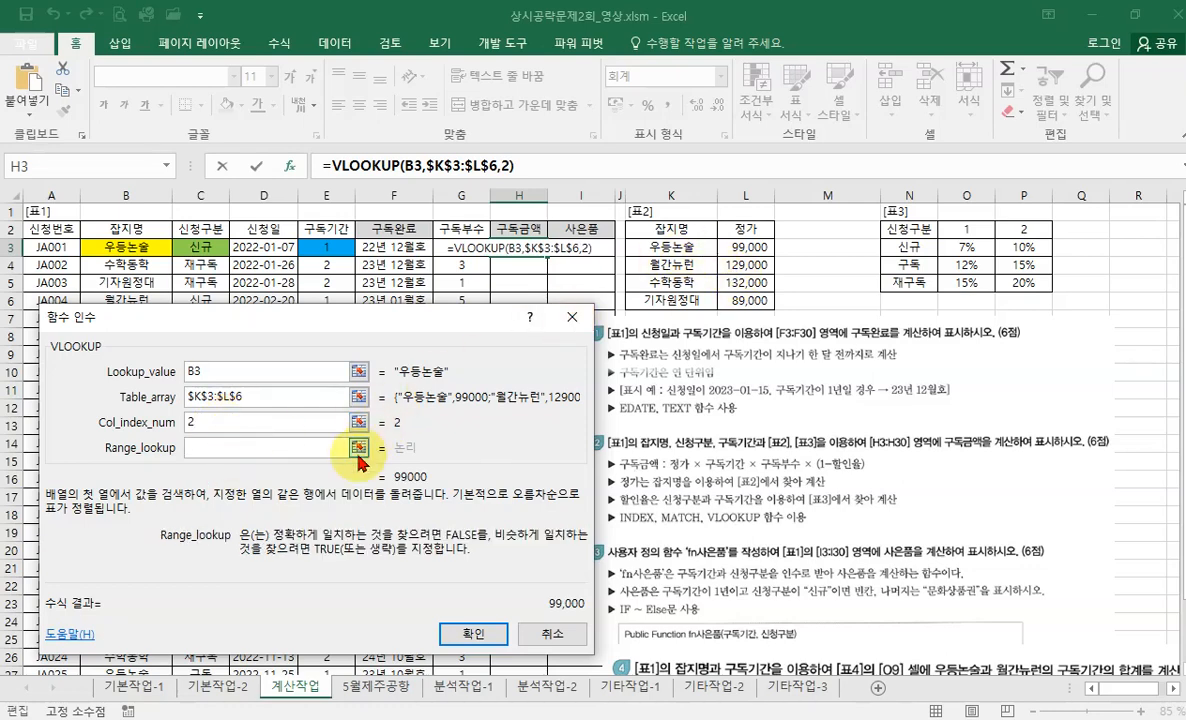
pyautogui.write('0')
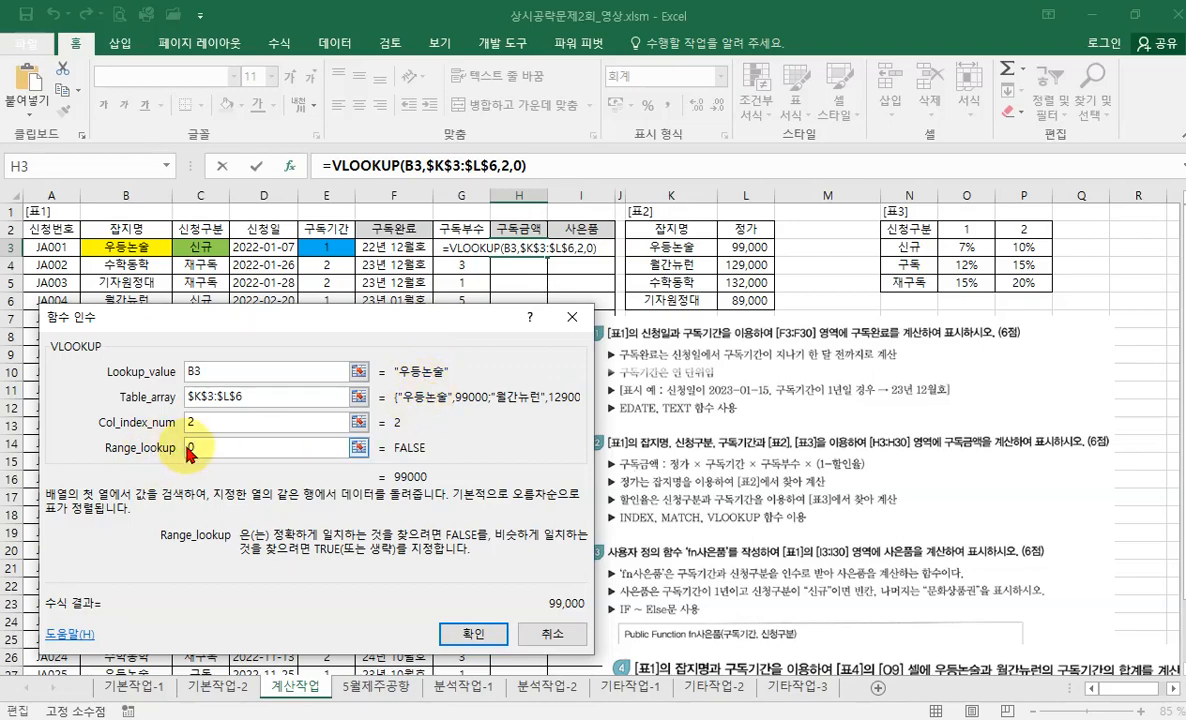
pyautogui.click(470, 634)
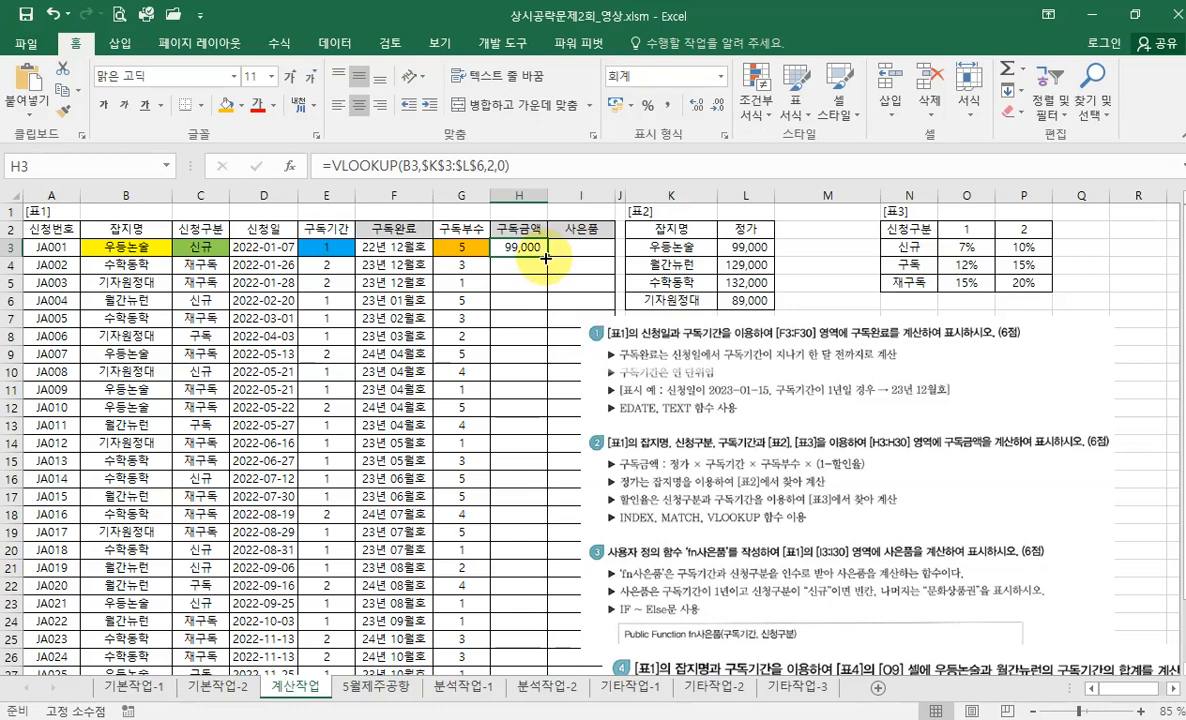
pyautogui.doubleClick(543, 256)
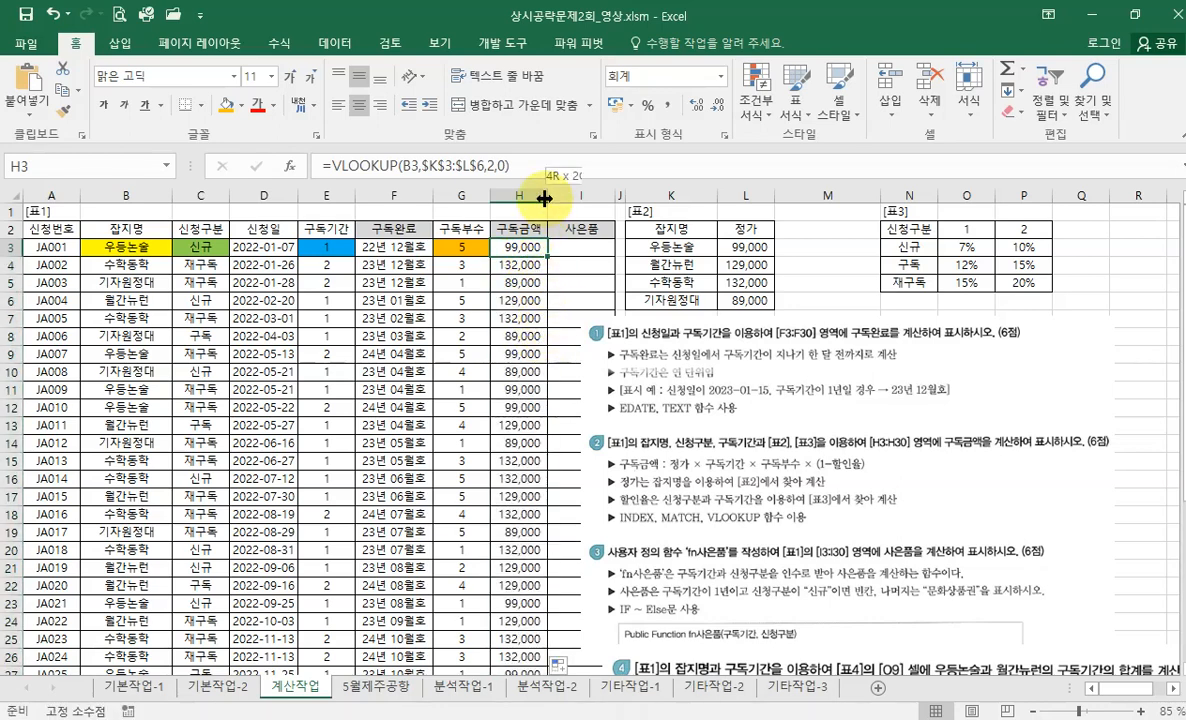
pyautogui.moveTo(543, 199); pyautogui.dragTo(552, 198)
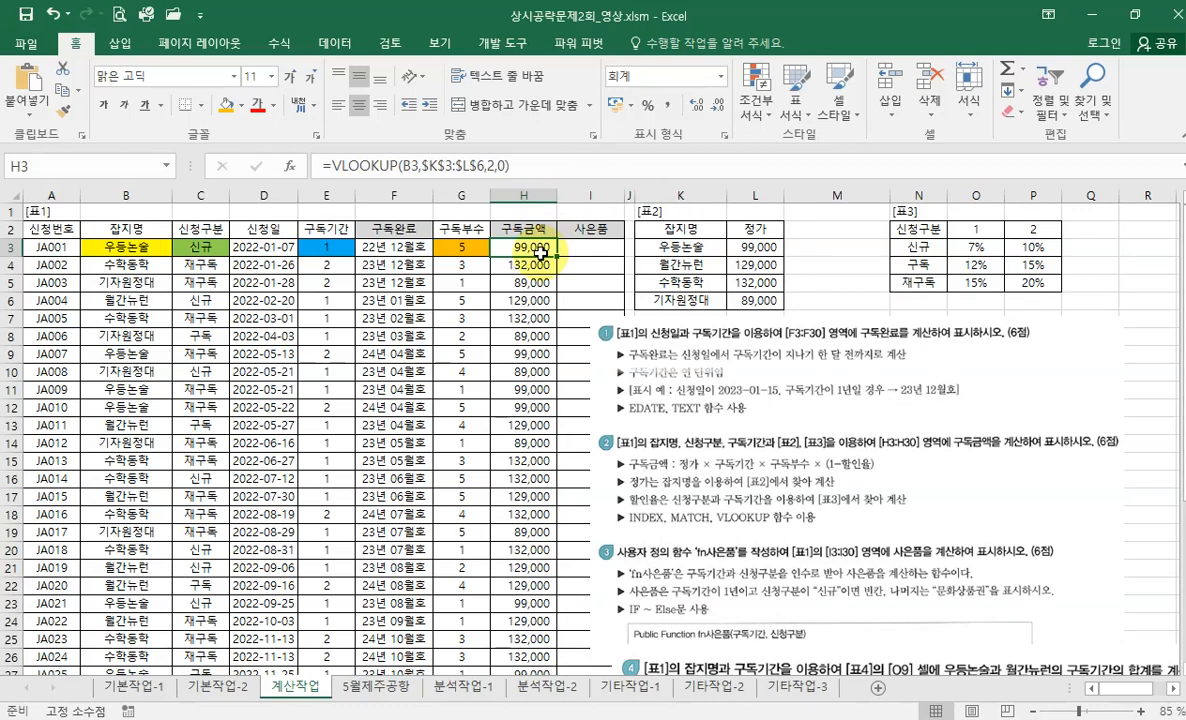
# Multiply the price lookup in H3 by E3 and G3, and fill the formula down to H30.
pyautogui.click(530, 167)
pyautogui.write('*')
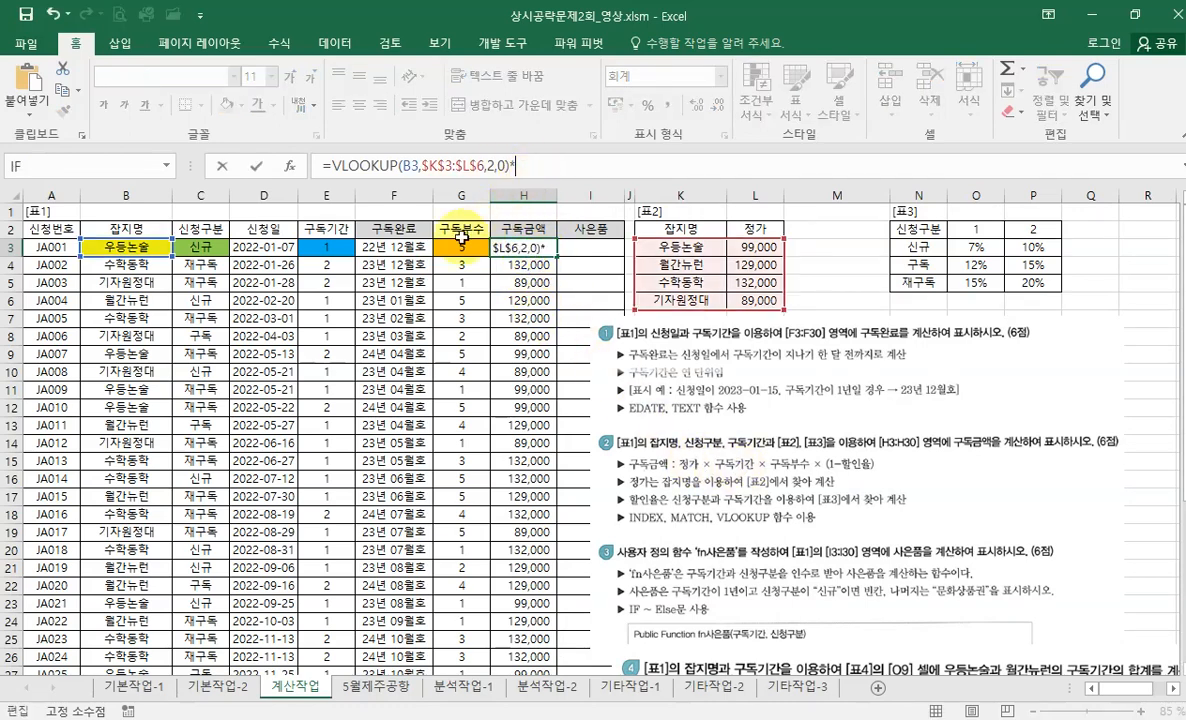
pyautogui.click(336, 250)
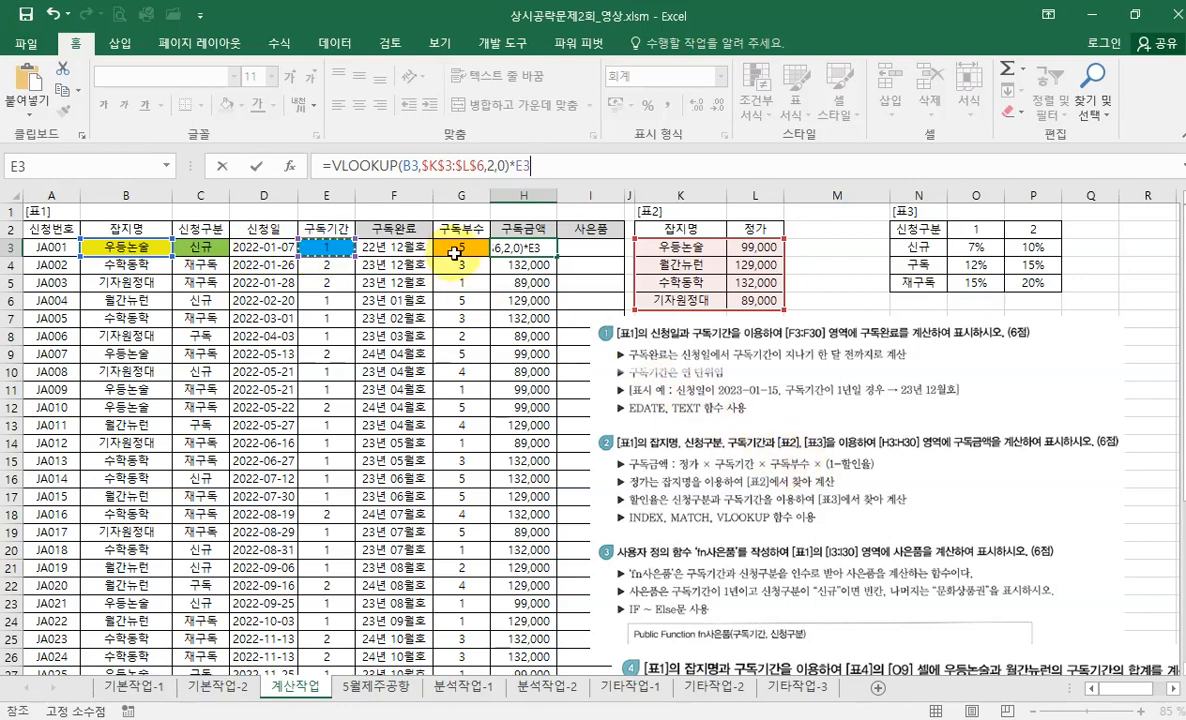
pyautogui.write('*')
pyautogui.click(465, 251)
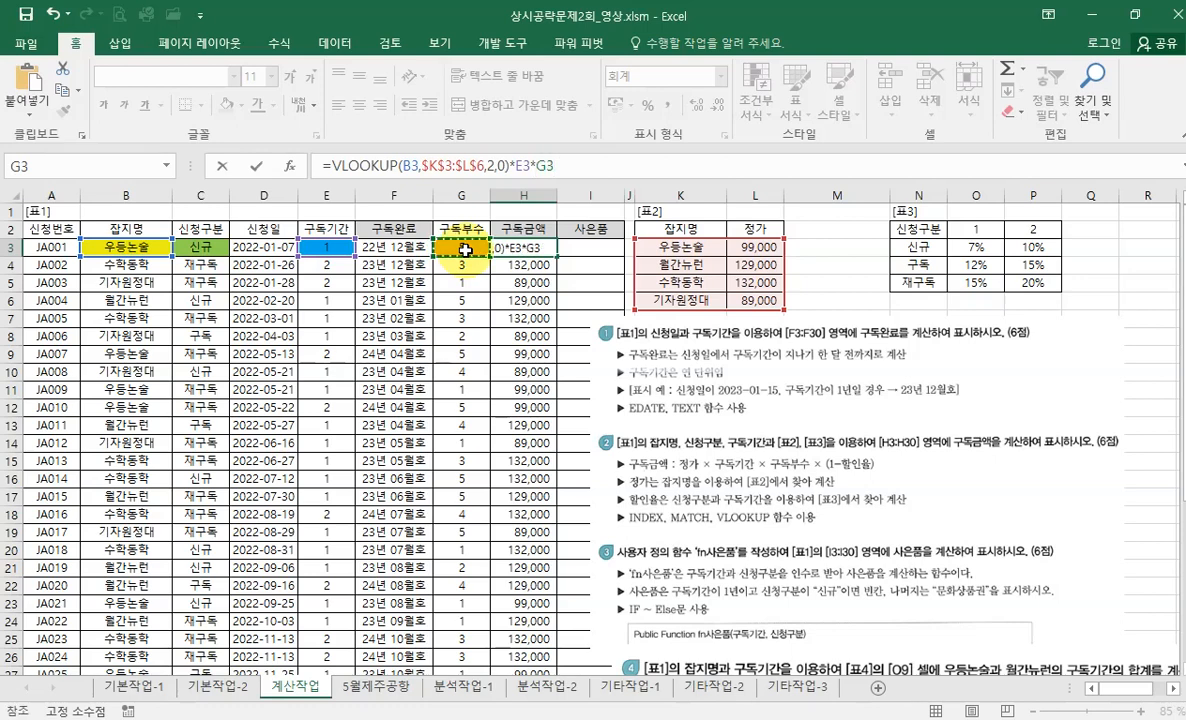
pyautogui.press('Return')
pyautogui.click(540, 249)
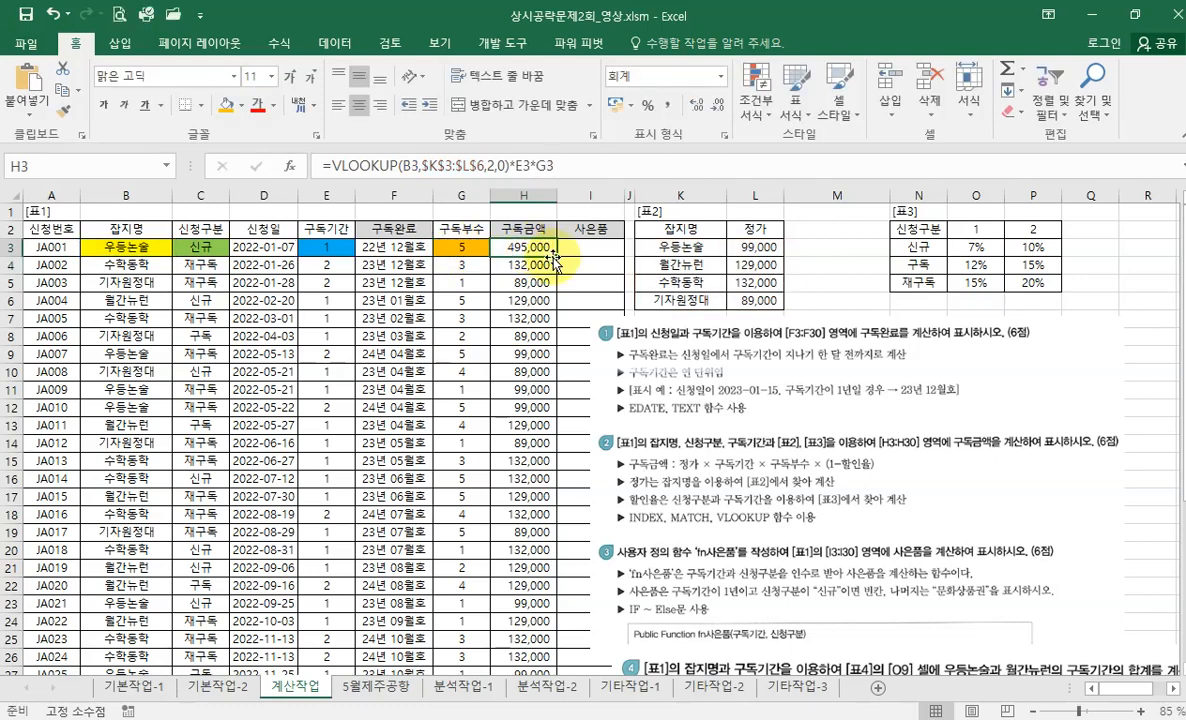
pyautogui.doubleClick(557, 258)
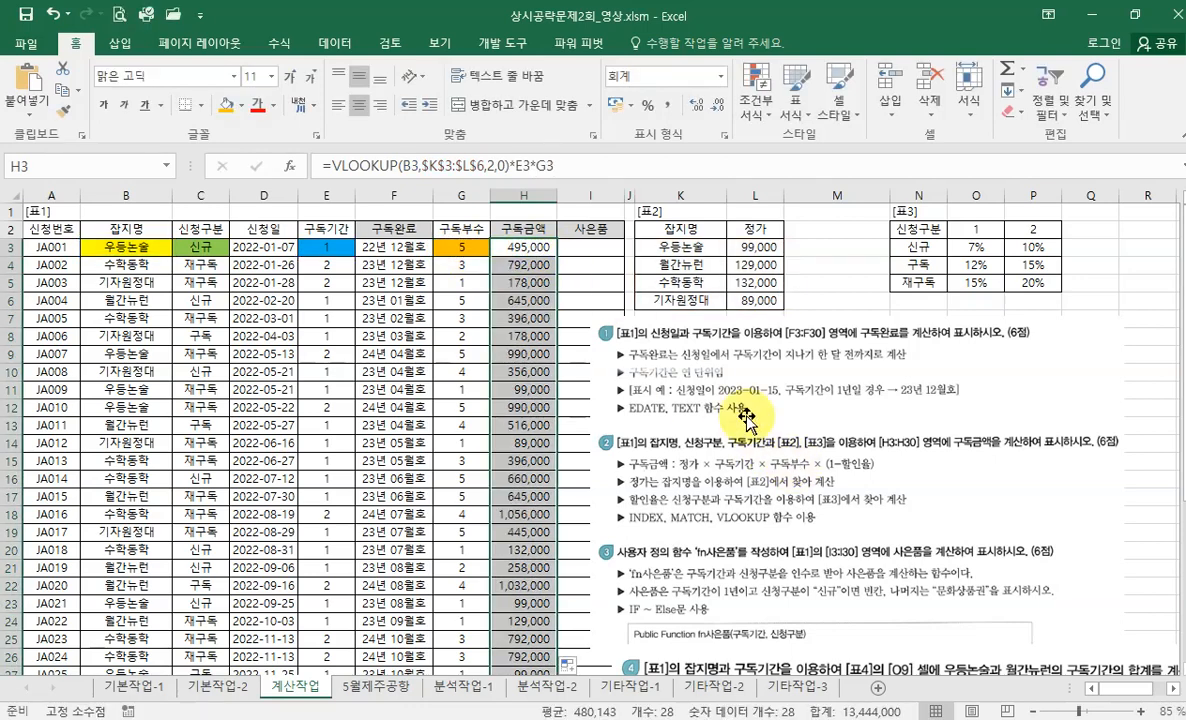
# Extend the H3 formula with a multiplication by (1- and an INDEX function using the array,row_num,column_num argument form.
pyautogui.click(527, 249)
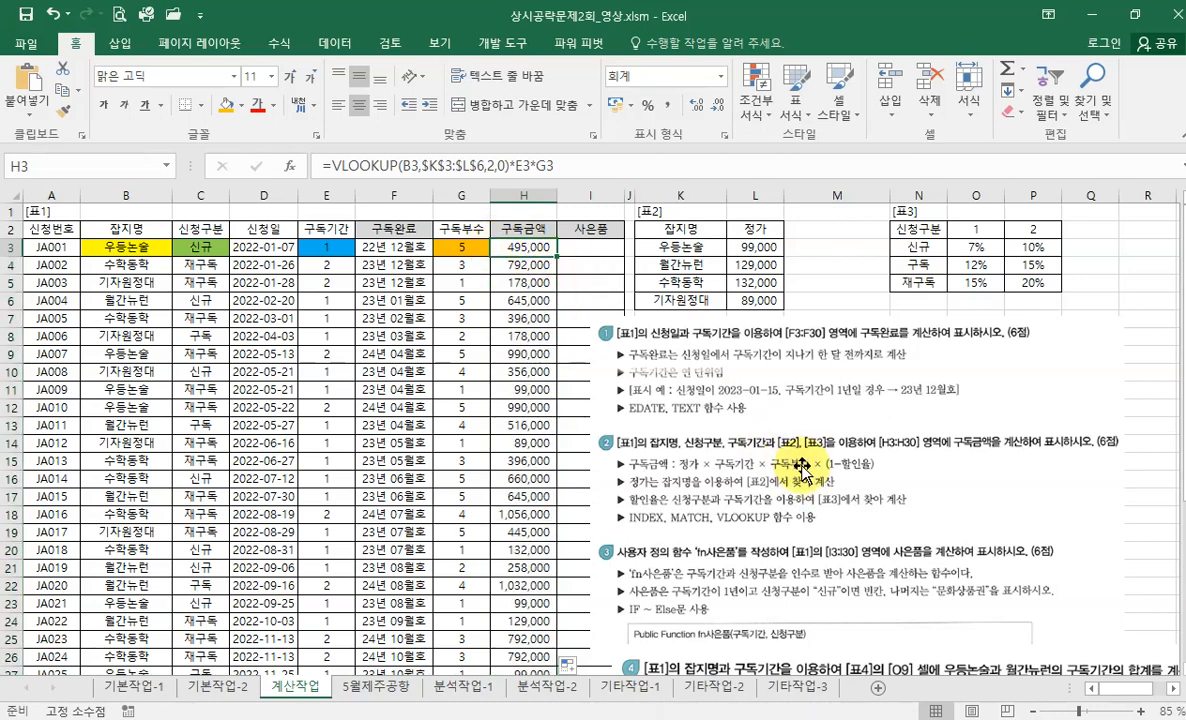
pyautogui.click(594, 166)
pyautogui.write('*')
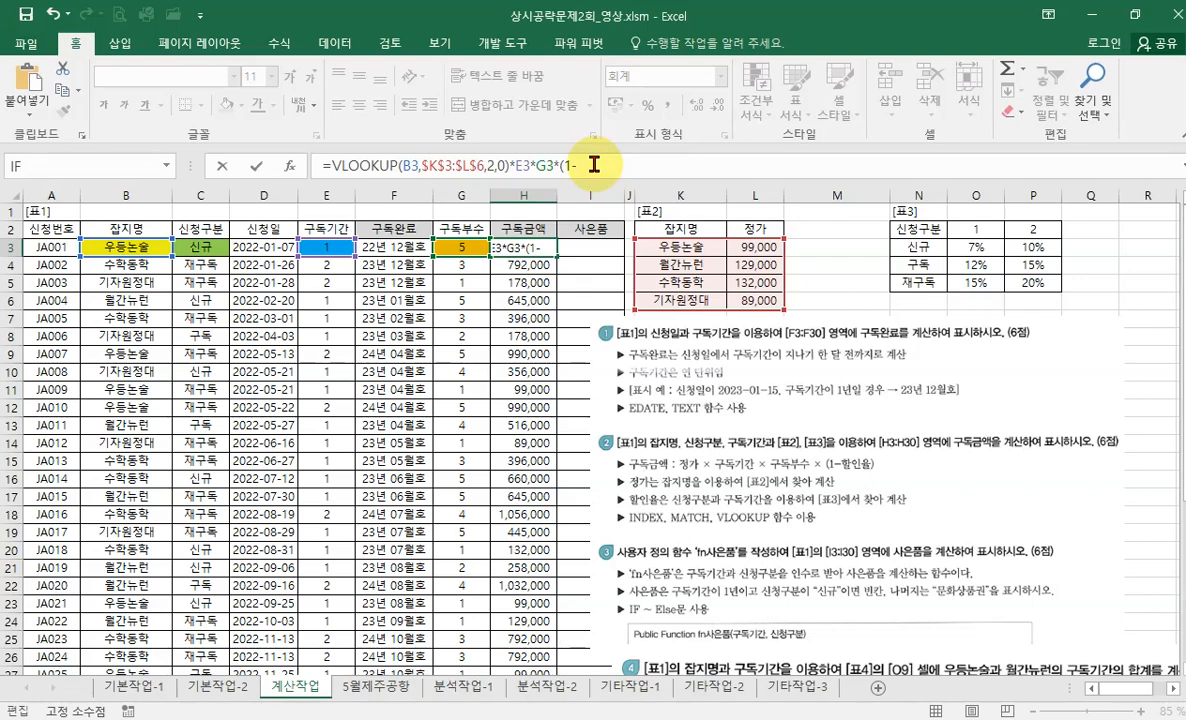
pyautogui.write('in')
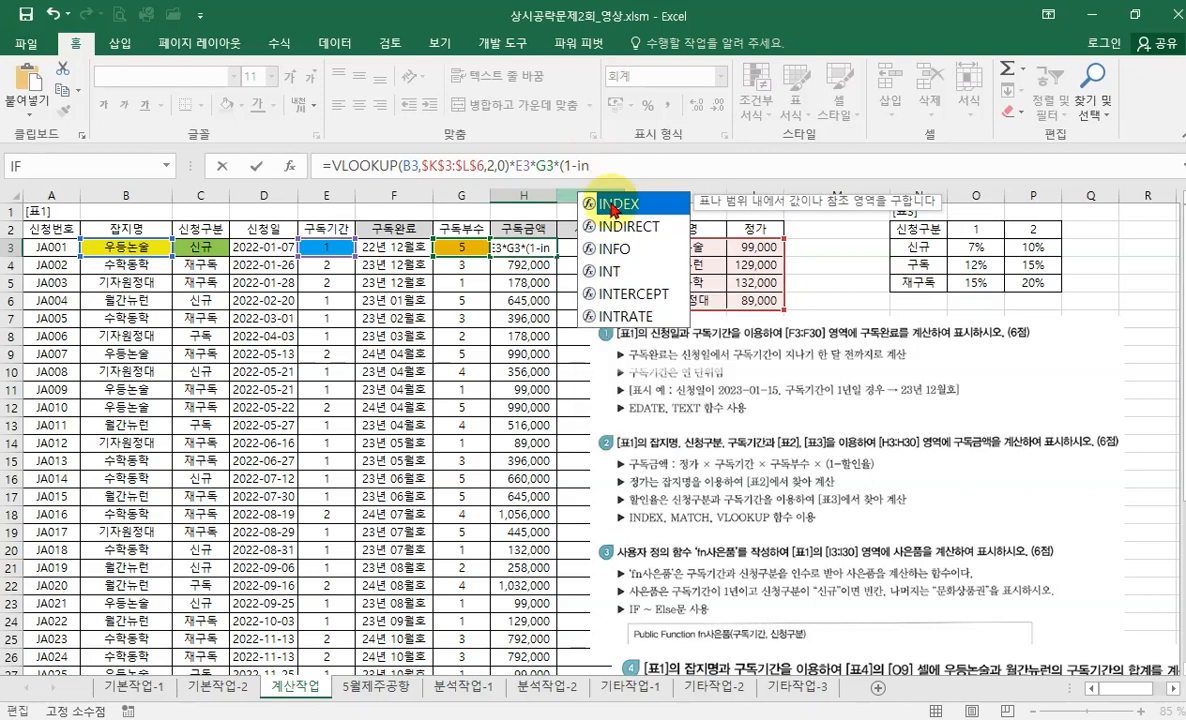
pyautogui.doubleClick(626, 206)
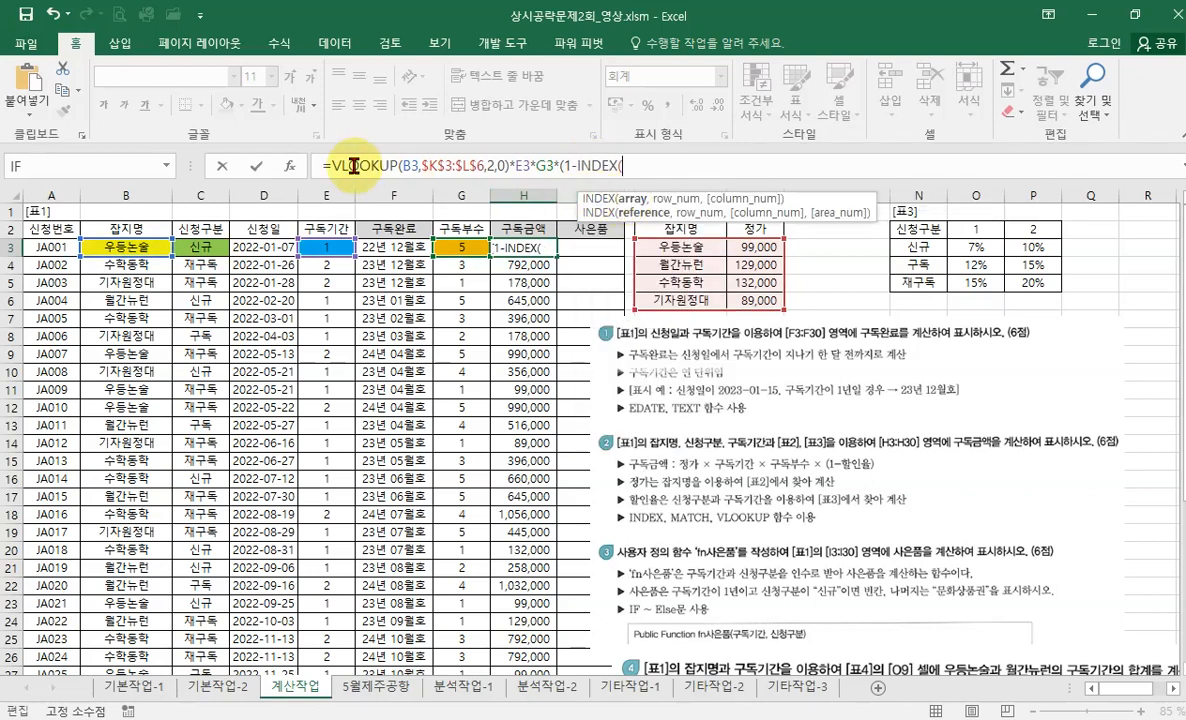
pyautogui.click(289, 166)
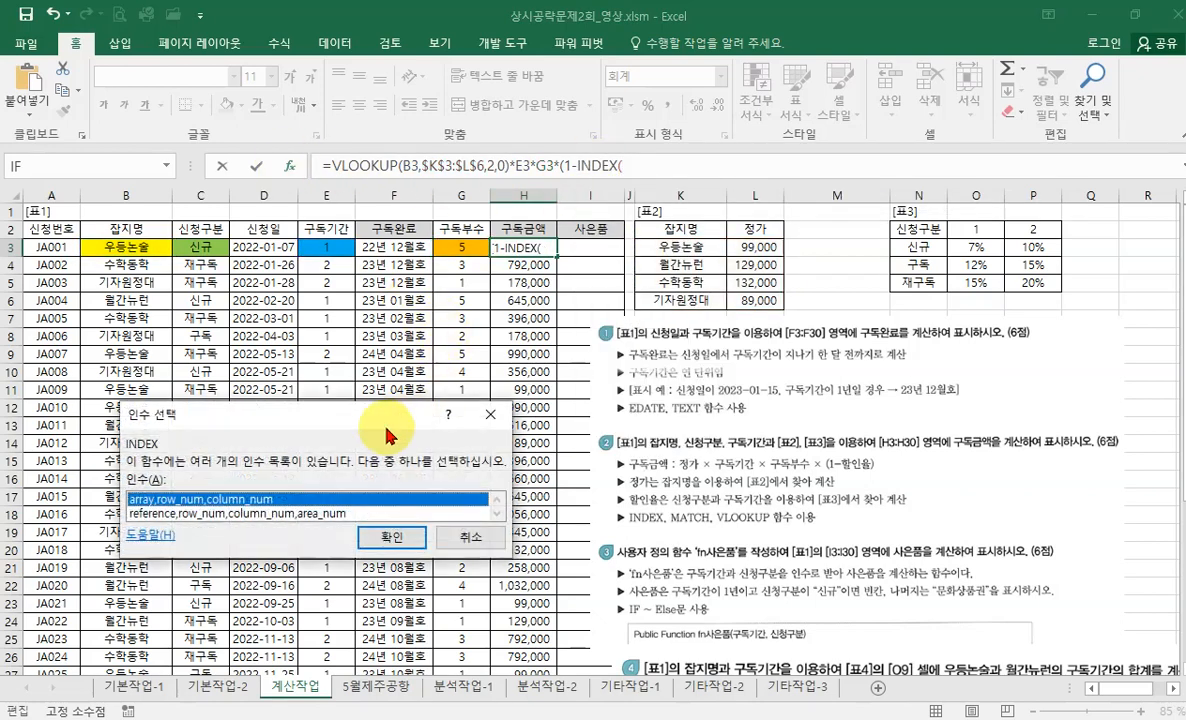
pyautogui.click(390, 538)
# Set the INDEX array to the discount rates in [표3] as the absolute range $O$3:$P$5.
pyautogui.moveTo(431, 334); pyautogui.dragTo(688, 287)
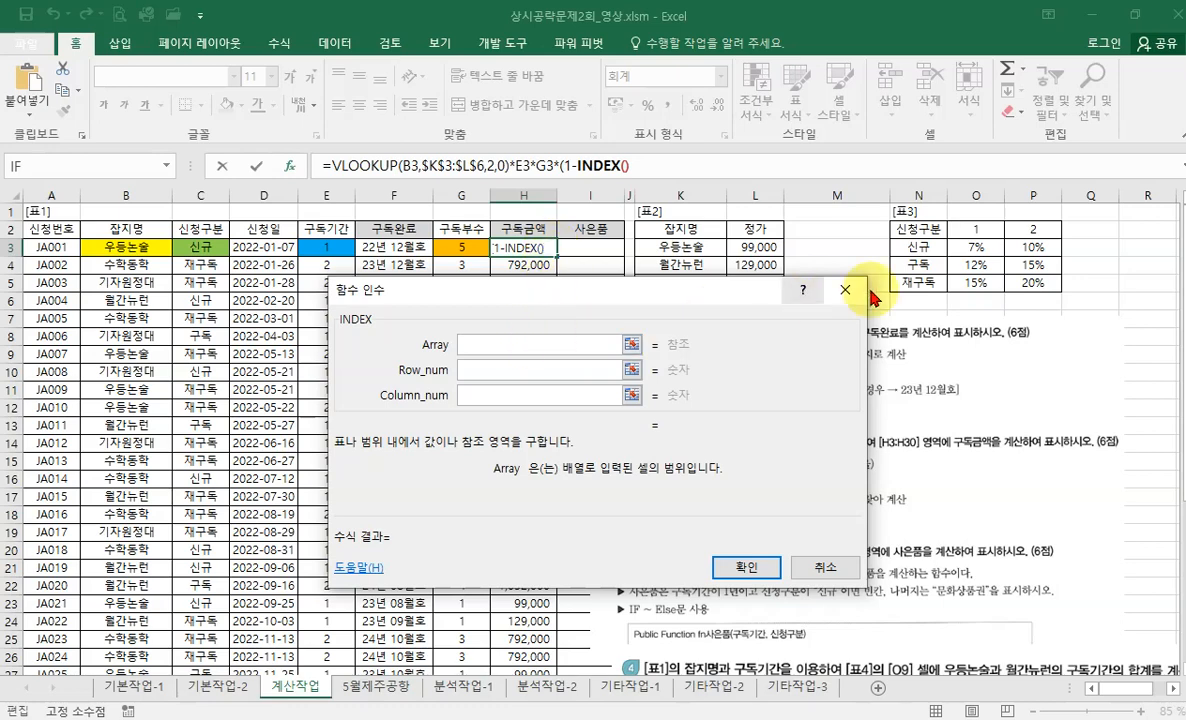
pyautogui.moveTo(976, 247); pyautogui.dragTo(1033, 283)
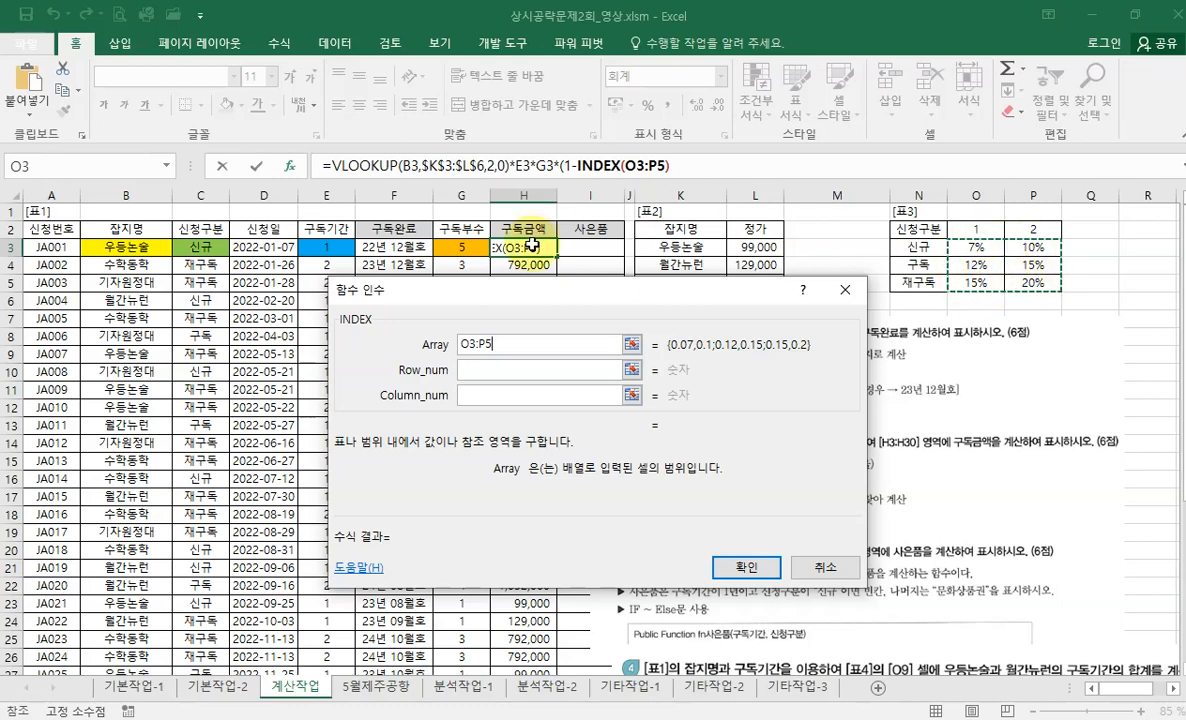
pyautogui.press('F4')
# Nest a MATCH function as the INDEX row number, with C3 as its lookup value.
pyautogui.click(520, 370)
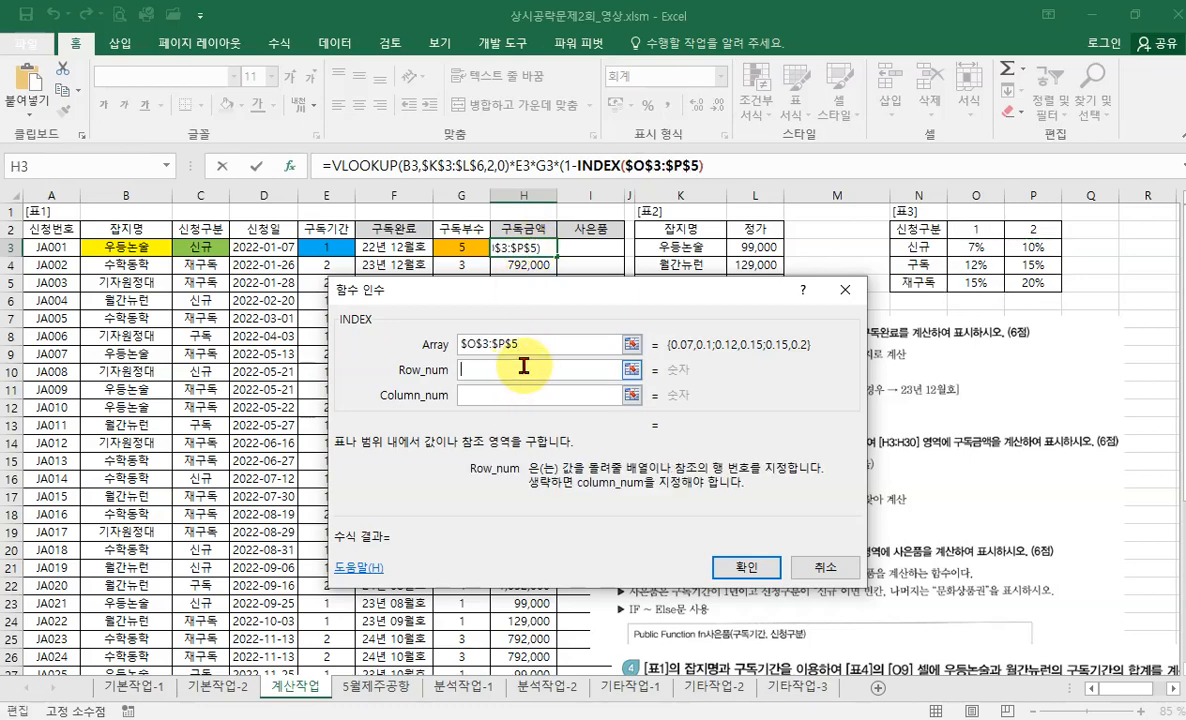
pyautogui.moveTo(575, 300); pyautogui.dragTo(590, 304)
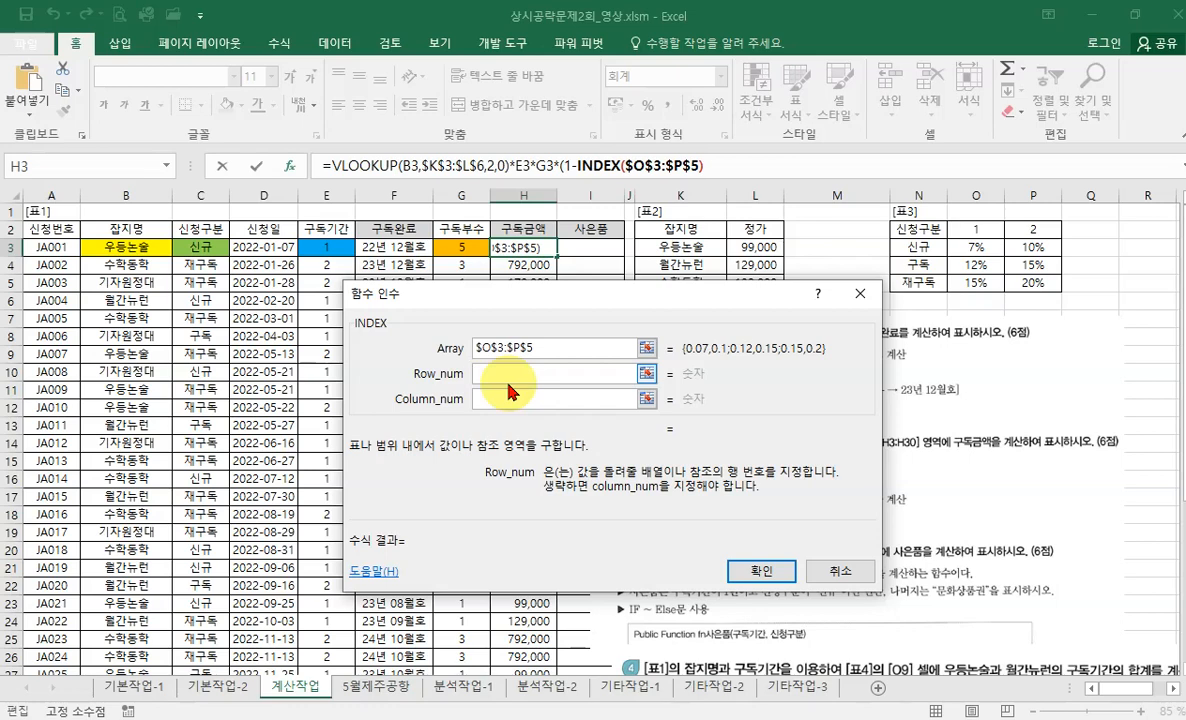
pyautogui.write('match()')
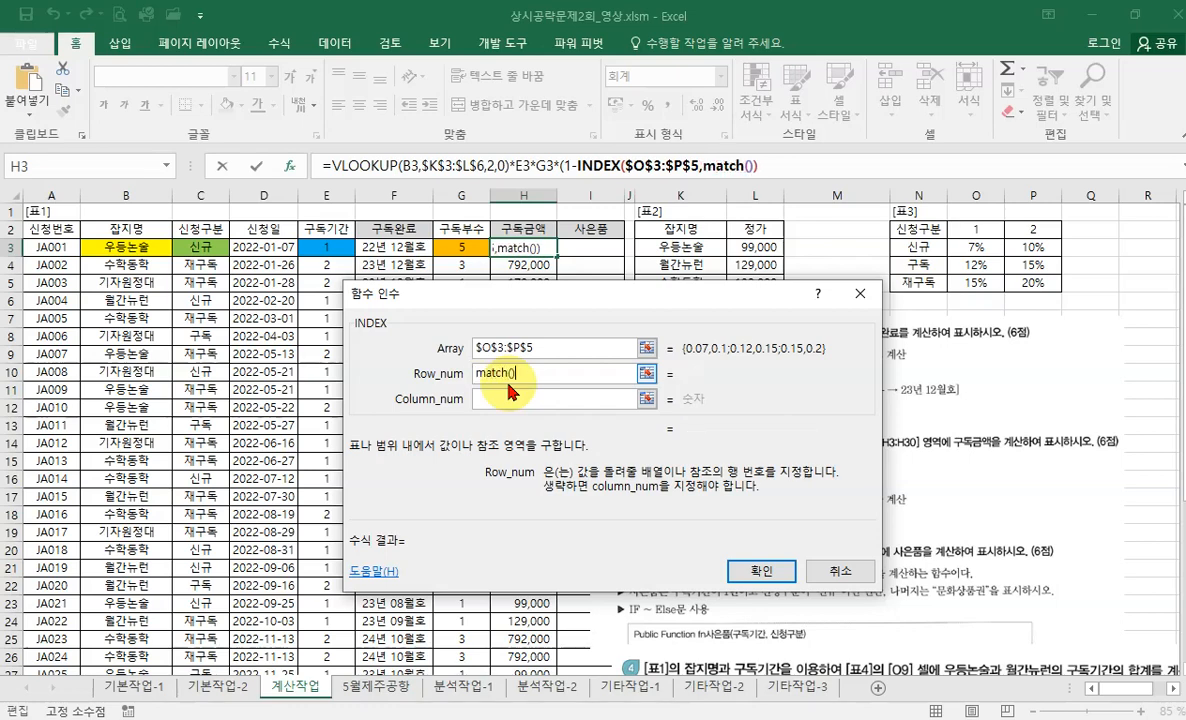
pyautogui.click(719, 166)
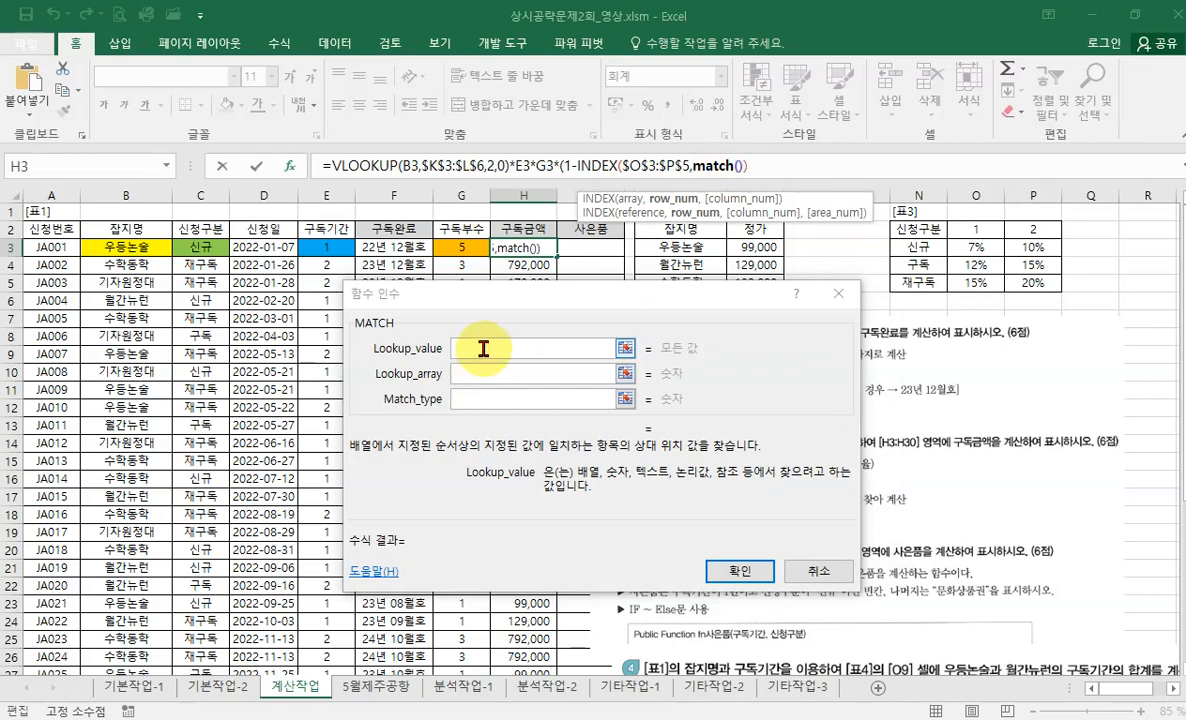
pyautogui.click(510, 344)
pyautogui.click(197, 250)
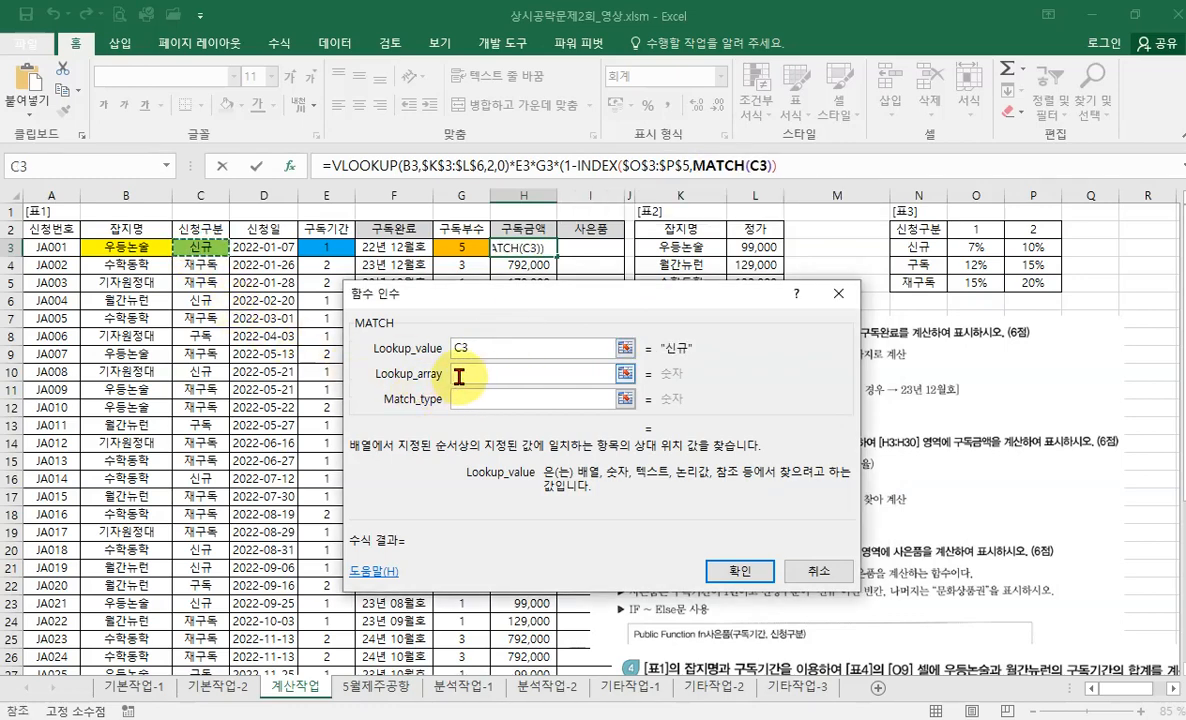
# Set the MATCH lookup array to the absolute range $N$3:$N$5 and the match type to 0.
pyautogui.click(917, 250)
pyautogui.moveTo(917, 250); pyautogui.dragTo(918, 281)
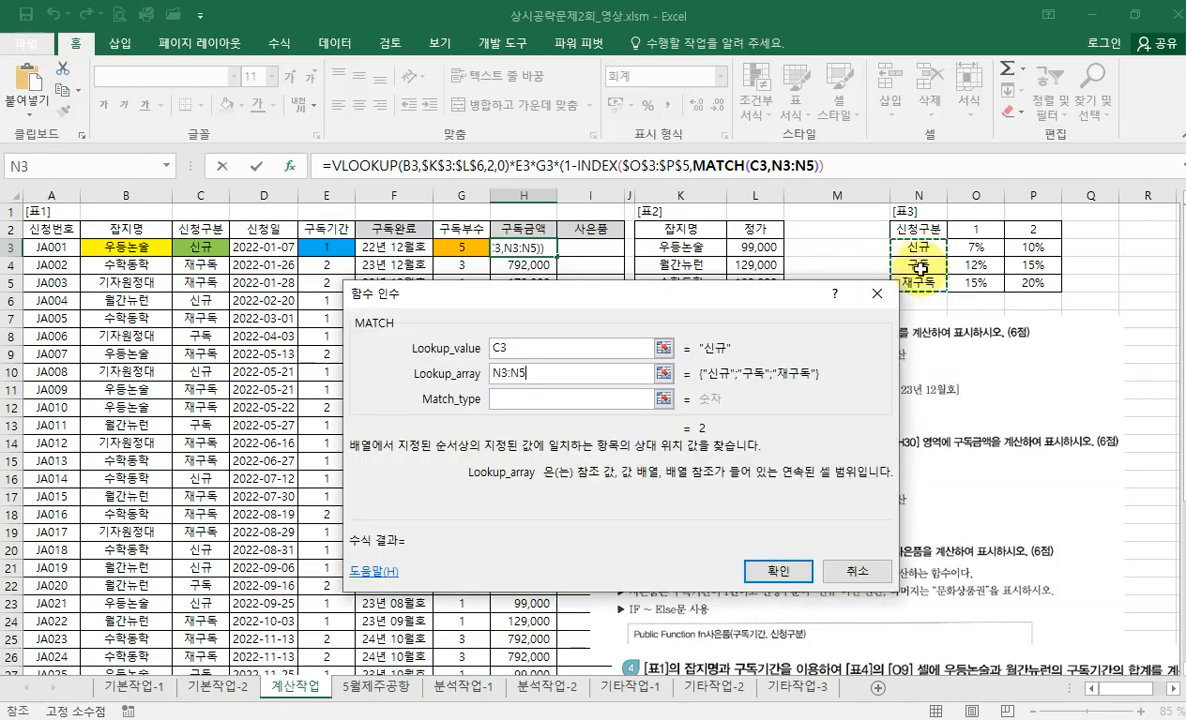
pyautogui.moveTo(775, 296); pyautogui.dragTo(747, 296)
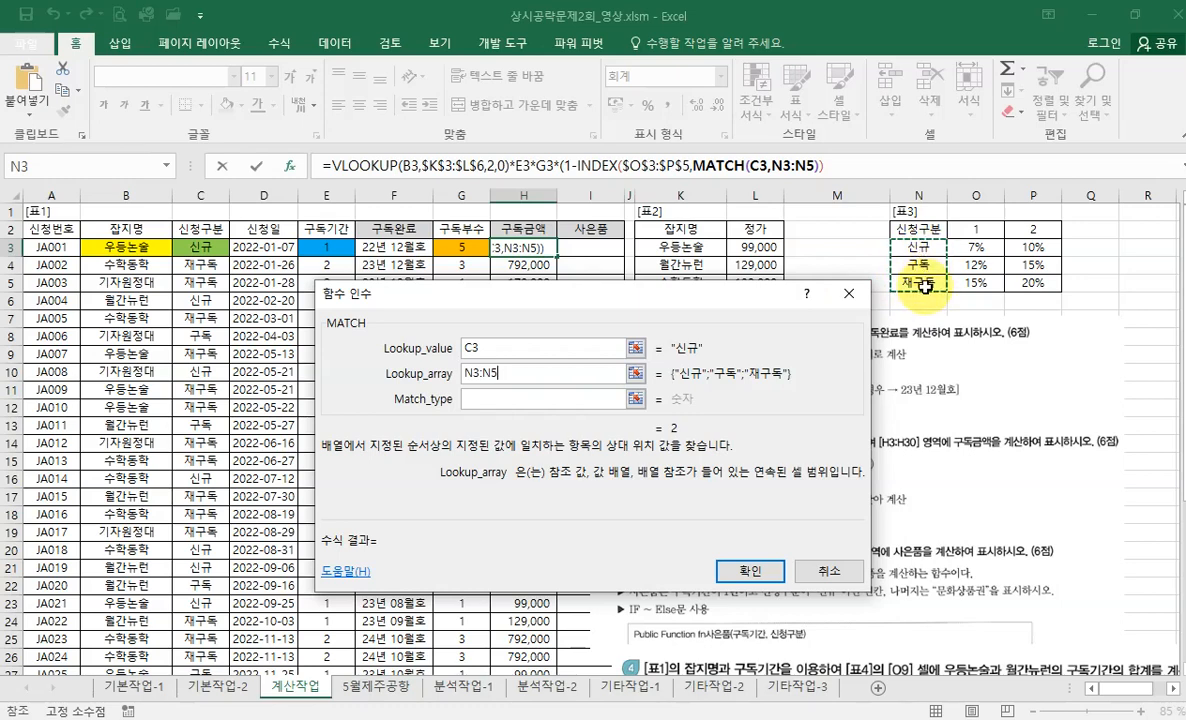
pyautogui.press('F4')
pyautogui.click(510, 400)
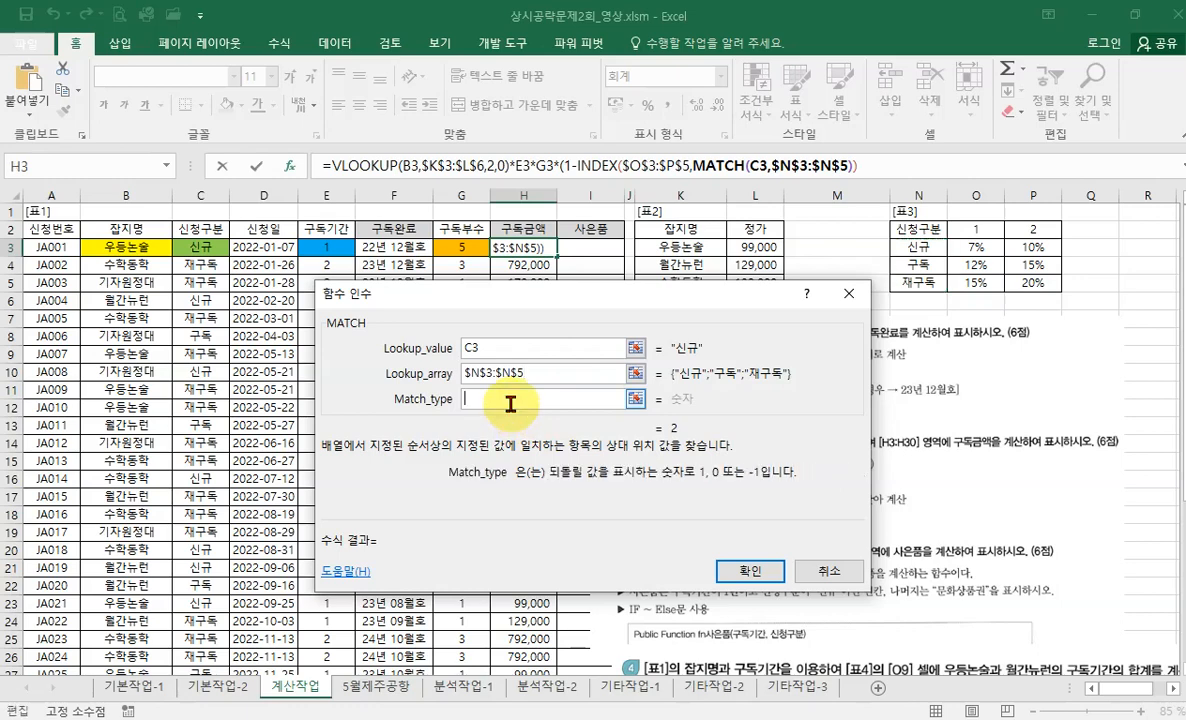
pyautogui.write('0')
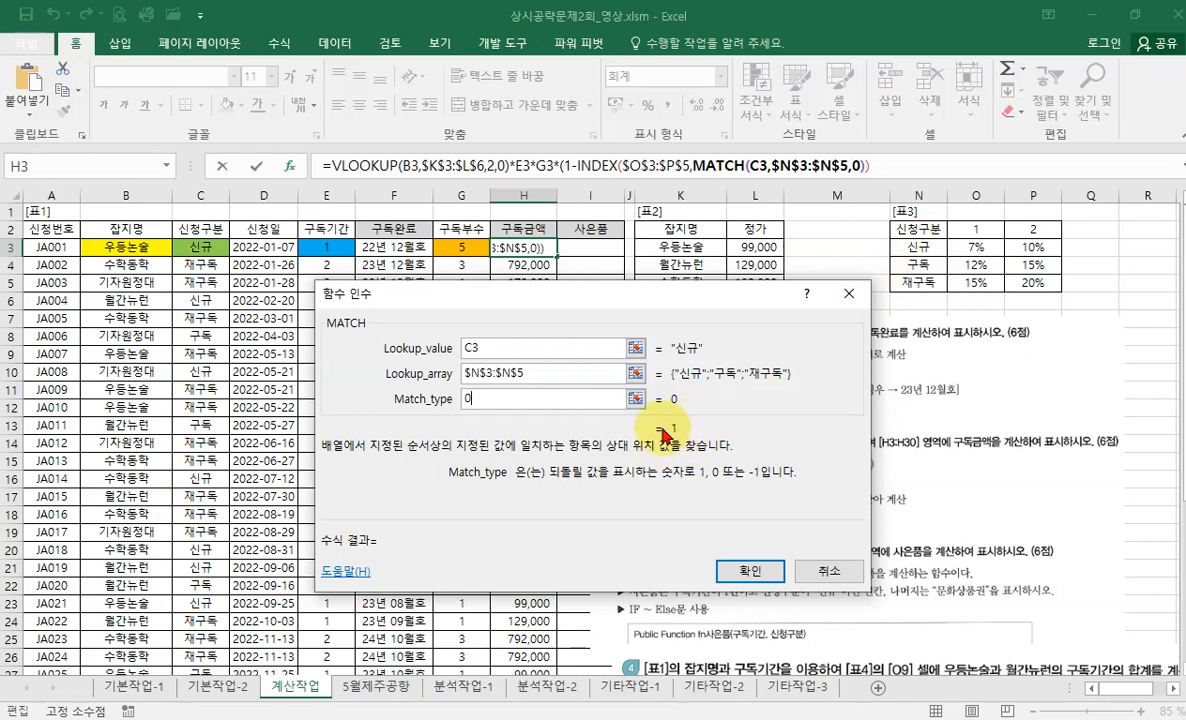
# Return to the INDEX arguments, set the column number to E3, and fill the completed H3 formula down to H30.
pyautogui.click(590, 166)
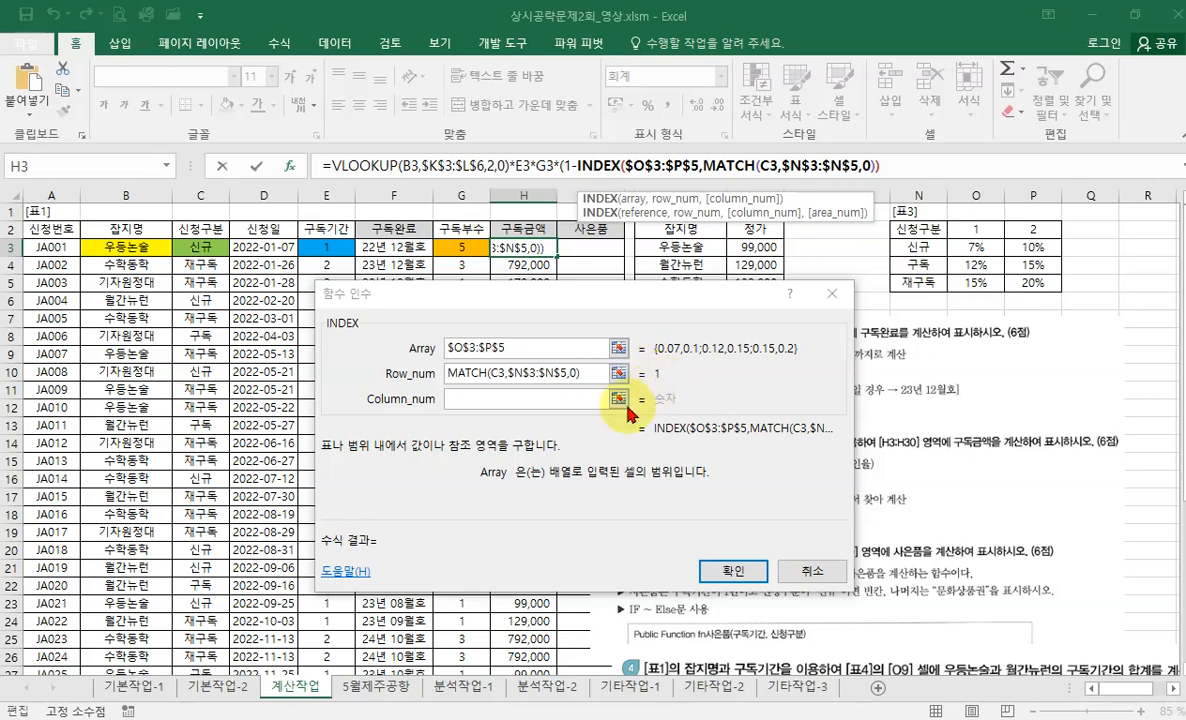
pyautogui.click(460, 398)
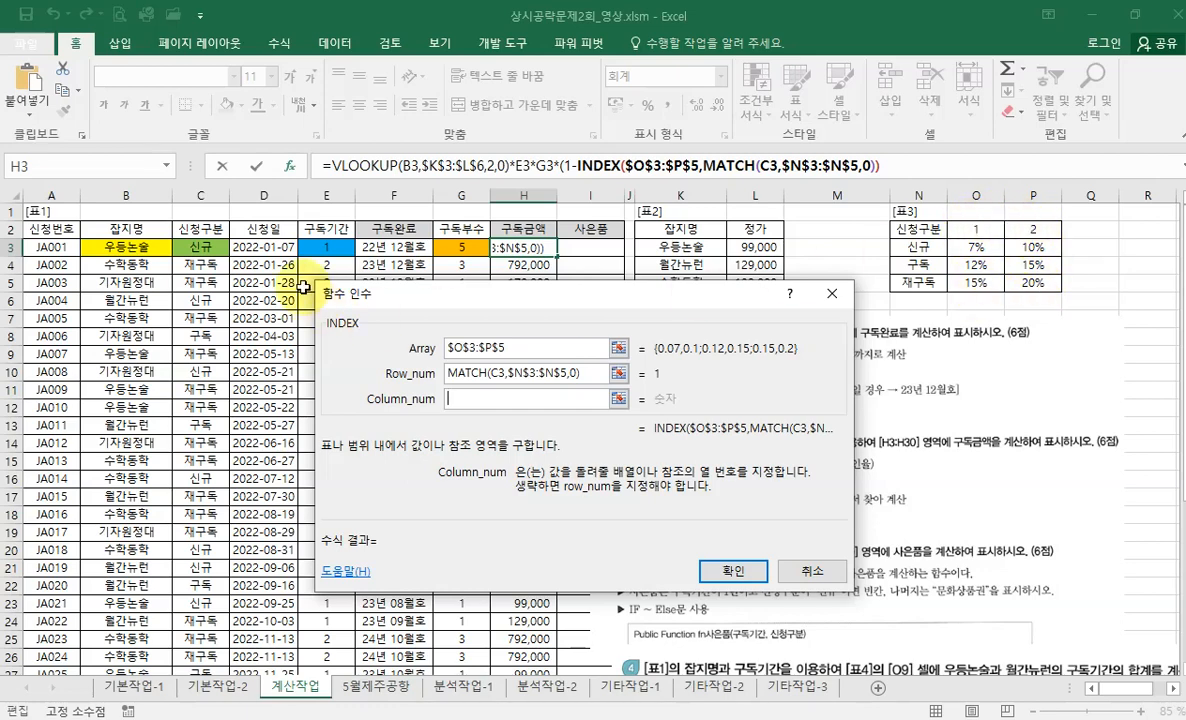
pyautogui.click(323, 252)
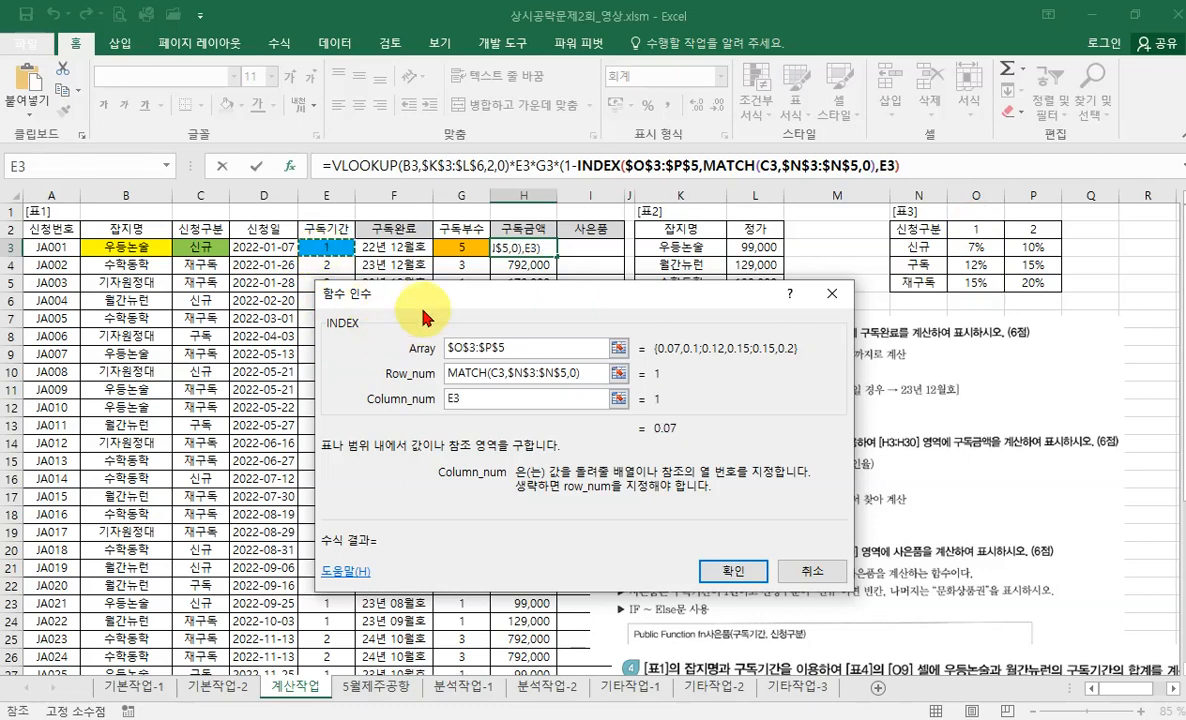
pyautogui.moveTo(392, 292); pyautogui.dragTo(457, 295)
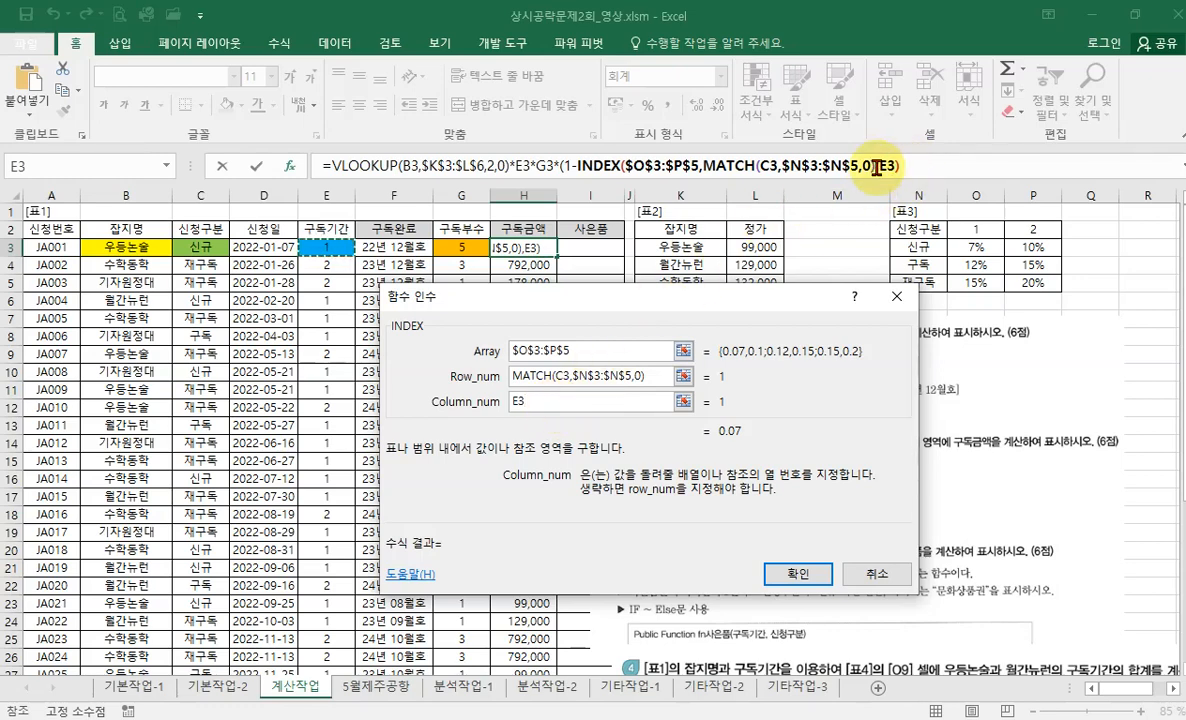
pyautogui.click(795, 574)
pyautogui.click(535, 445)
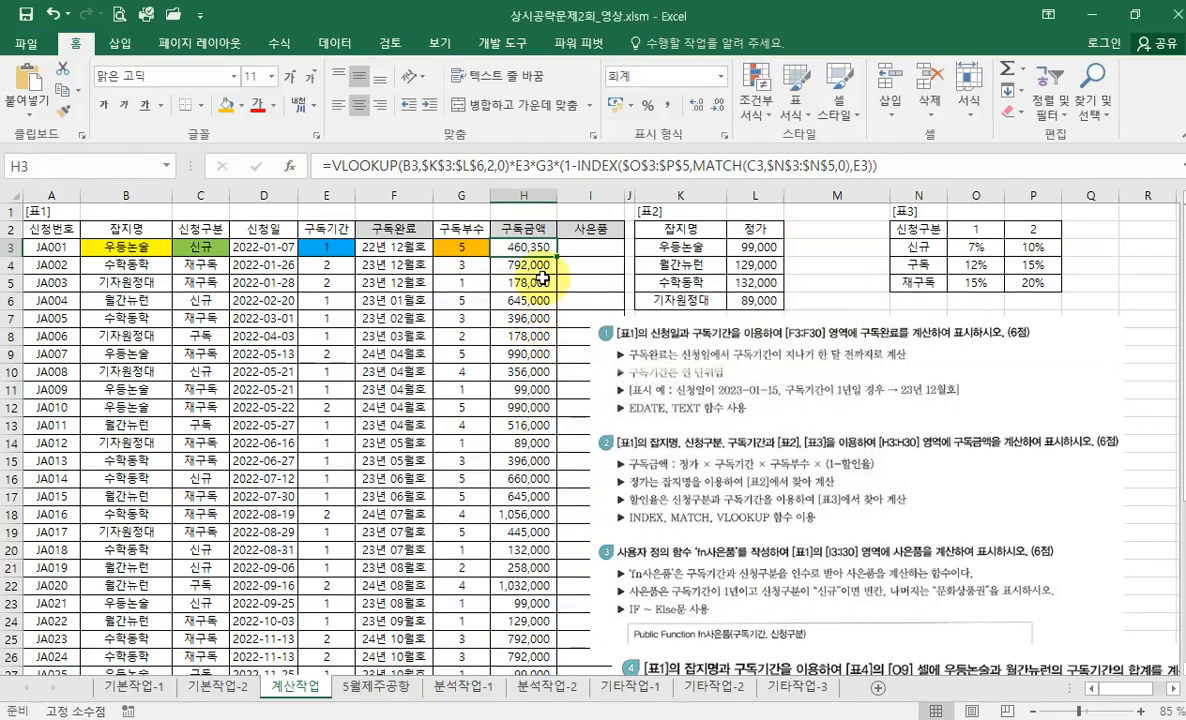
pyautogui.doubleClick(559, 256)
pyautogui.click(523, 247)
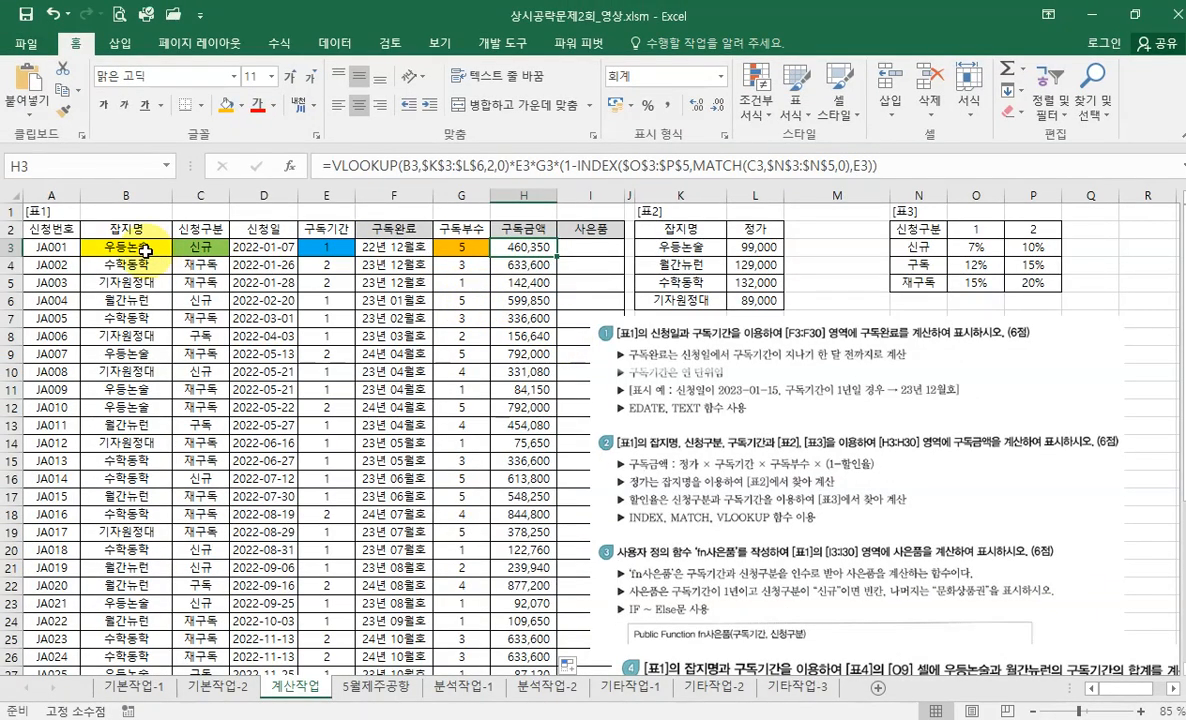
# Remove the fill colors from B3:G3.
pyautogui.moveTo(145, 251); pyautogui.dragTo(460, 247)
pyautogui.click(241, 105)
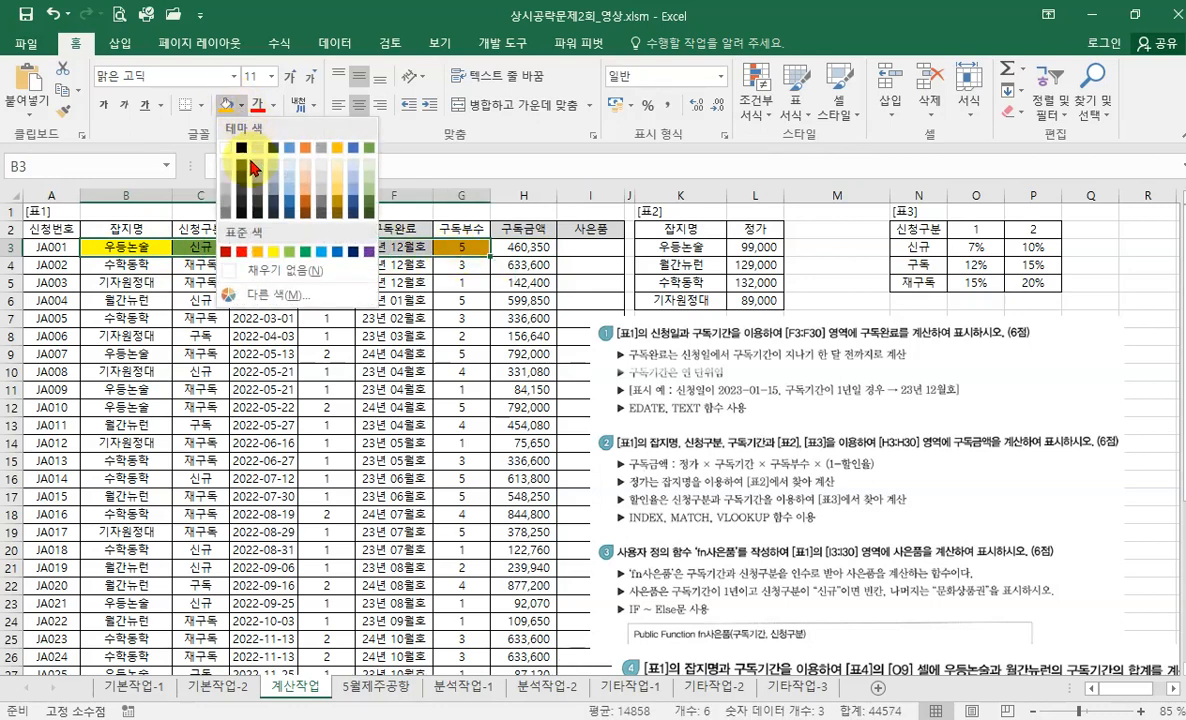
pyautogui.click(268, 269)
pyautogui.click(600, 250)
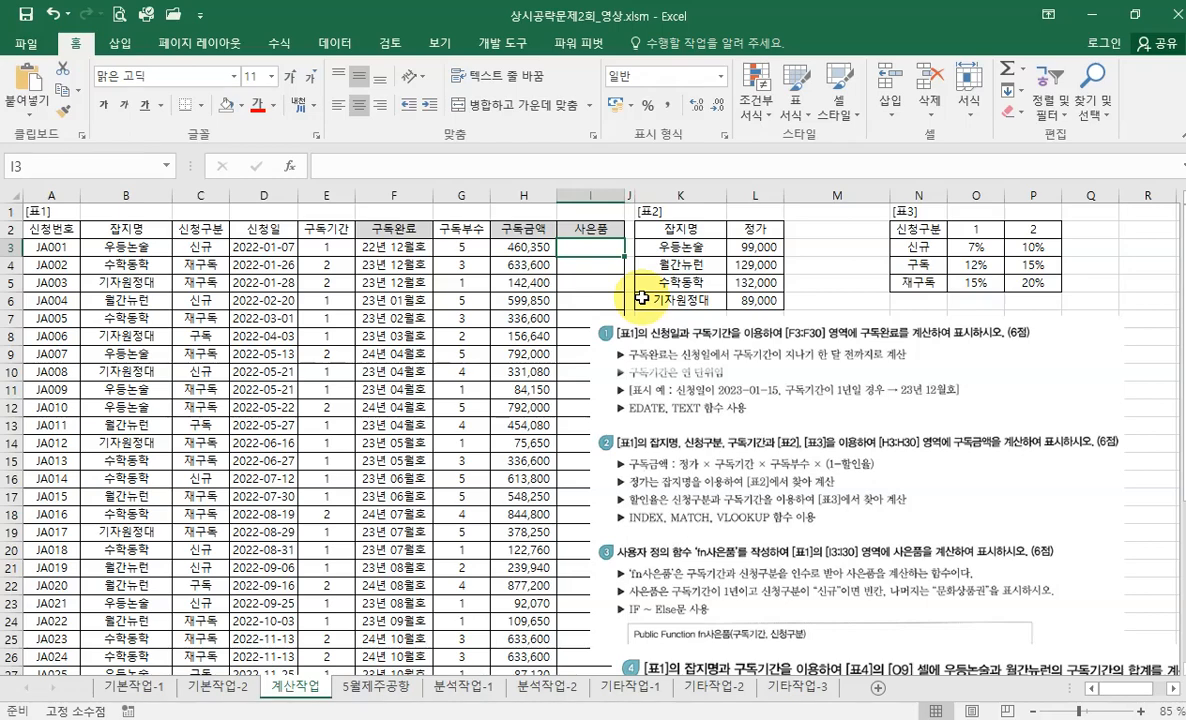
# Move the picture with questions 4 and 5 slightly down to uncover the function template under question 3.
pyautogui.scroll(-2, 745, 460)
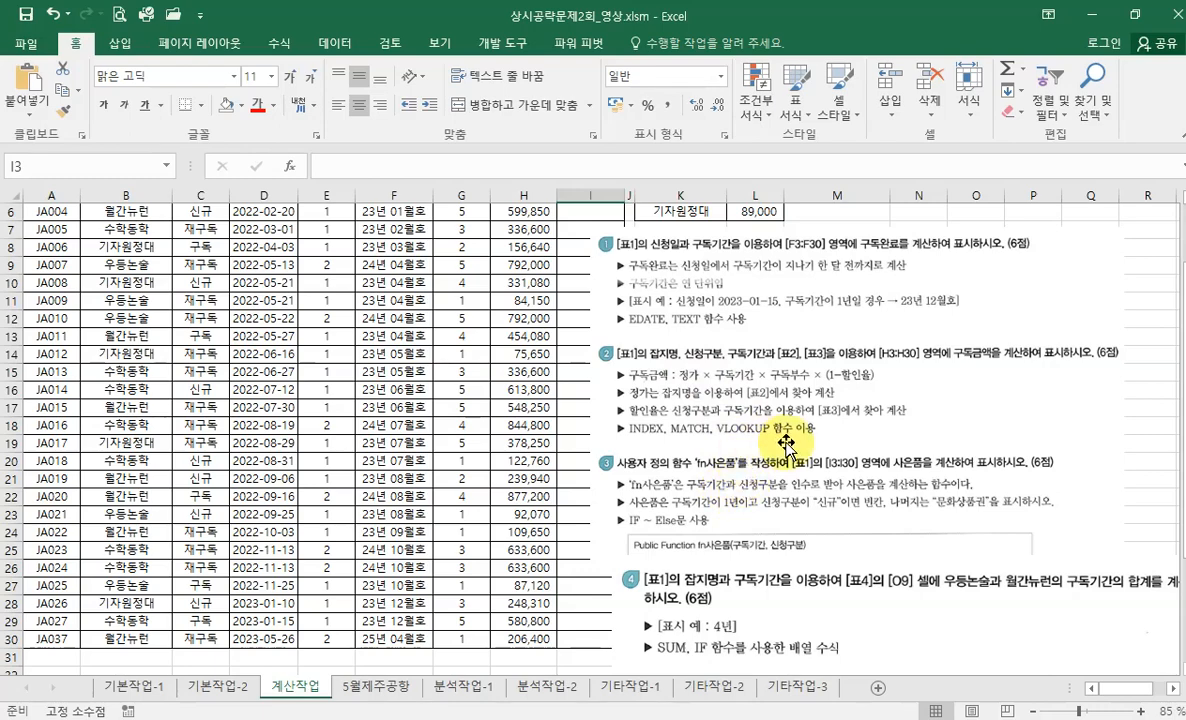
pyautogui.scroll(-4, 786, 443)
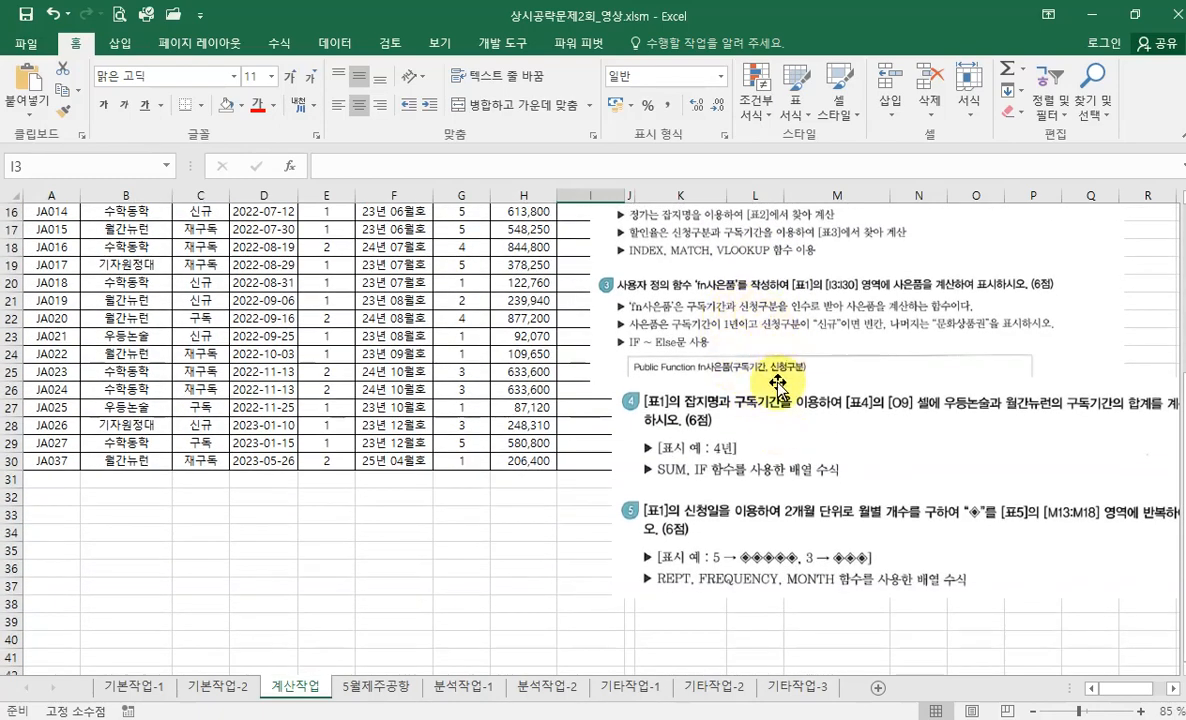
pyautogui.click(786, 447)
pyautogui.moveTo(786, 447); pyautogui.dragTo(778, 492)
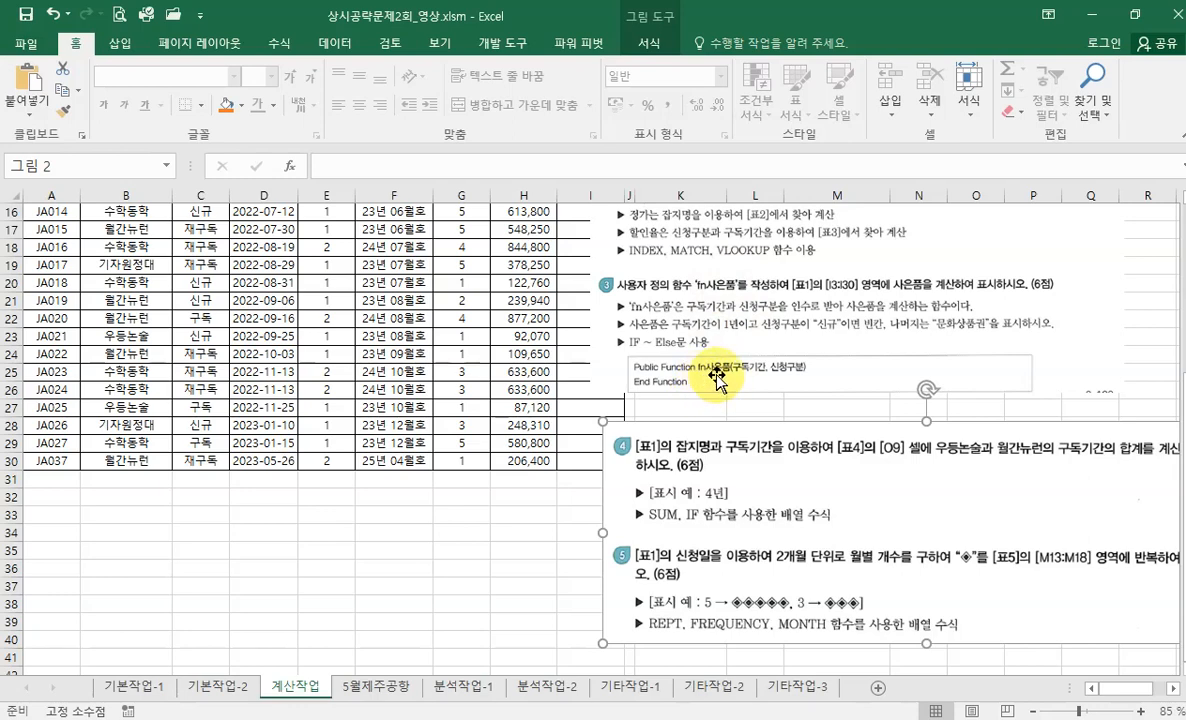
pyautogui.hotkey('ctrl', '2')
pyautogui.moveTo(620, 356)
pyautogui.mouseDown()
pyautogui.moveTo(738, 385)
pyautogui.moveTo(844, 391)
pyautogui.mouseUp()
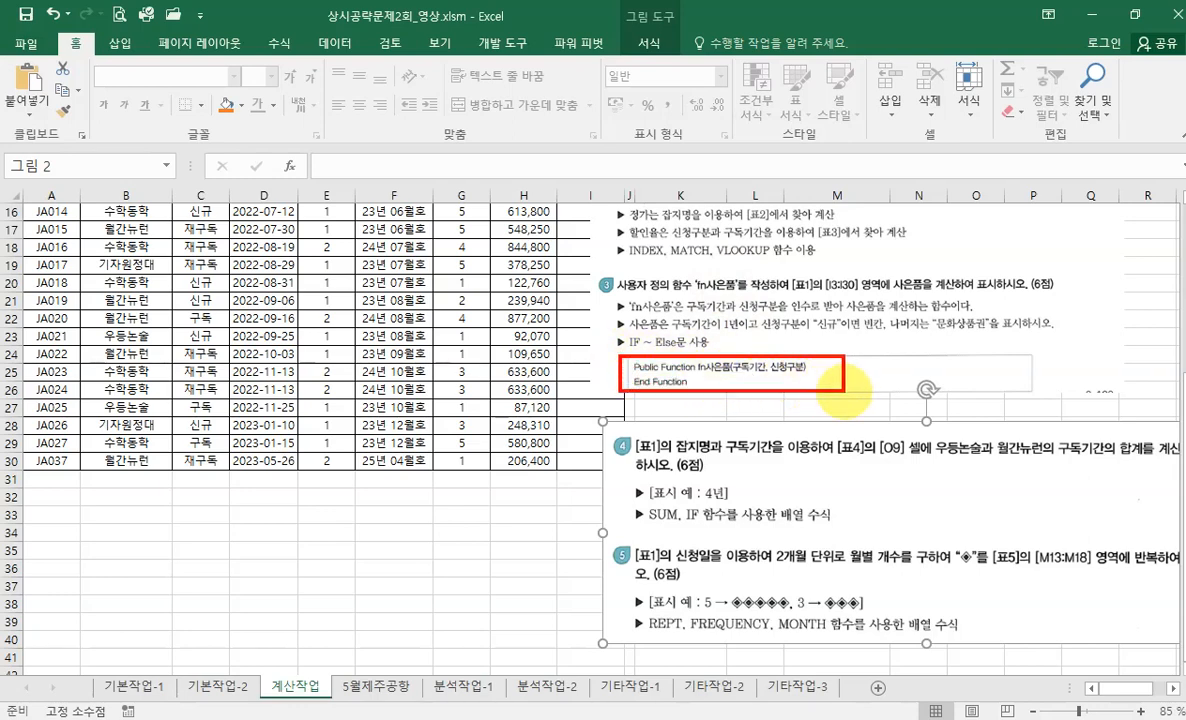
pyautogui.moveTo(785, 344); pyautogui.dragTo(808, 337)
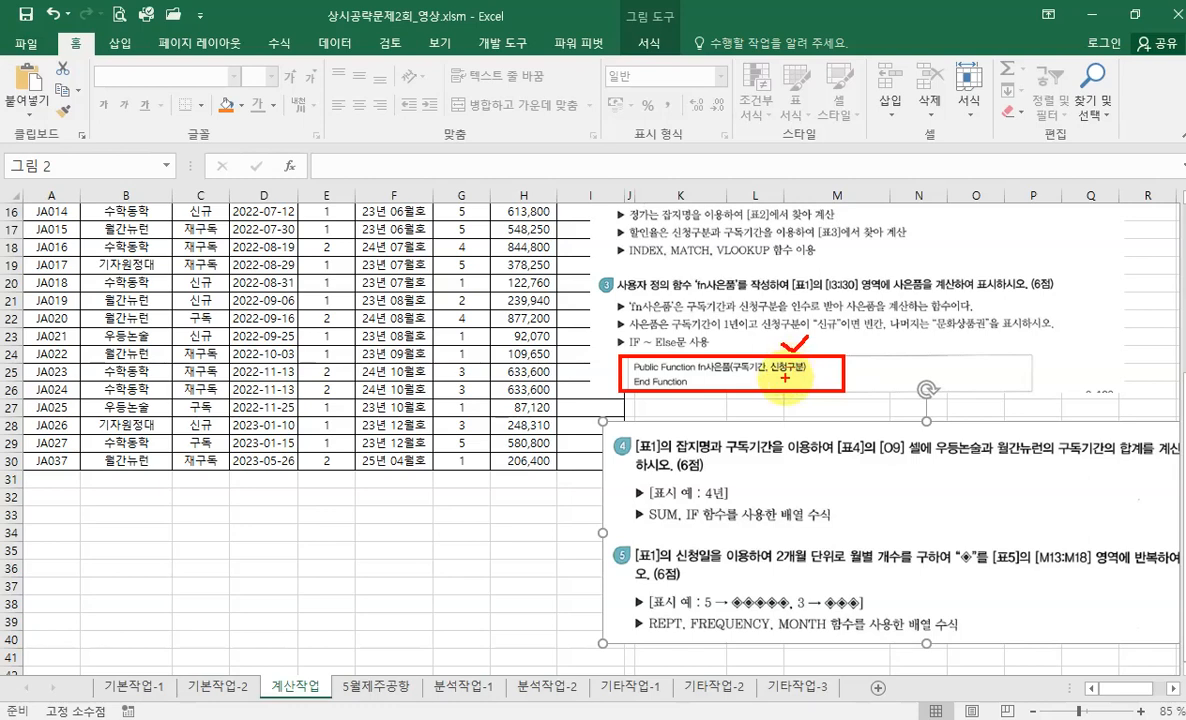
pyautogui.press('Escape')
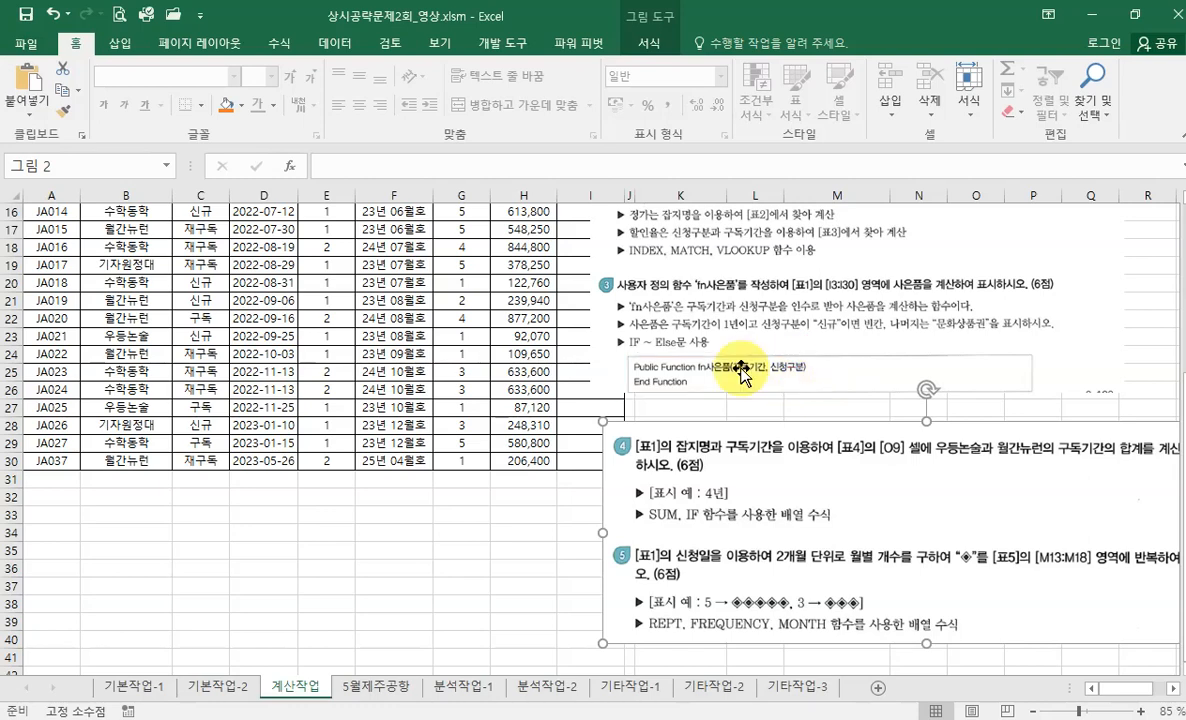
# Open the Visual Basic editor and insert a new module into the workbook's project.
pyautogui.click(500, 43)
pyautogui.click(17, 115)
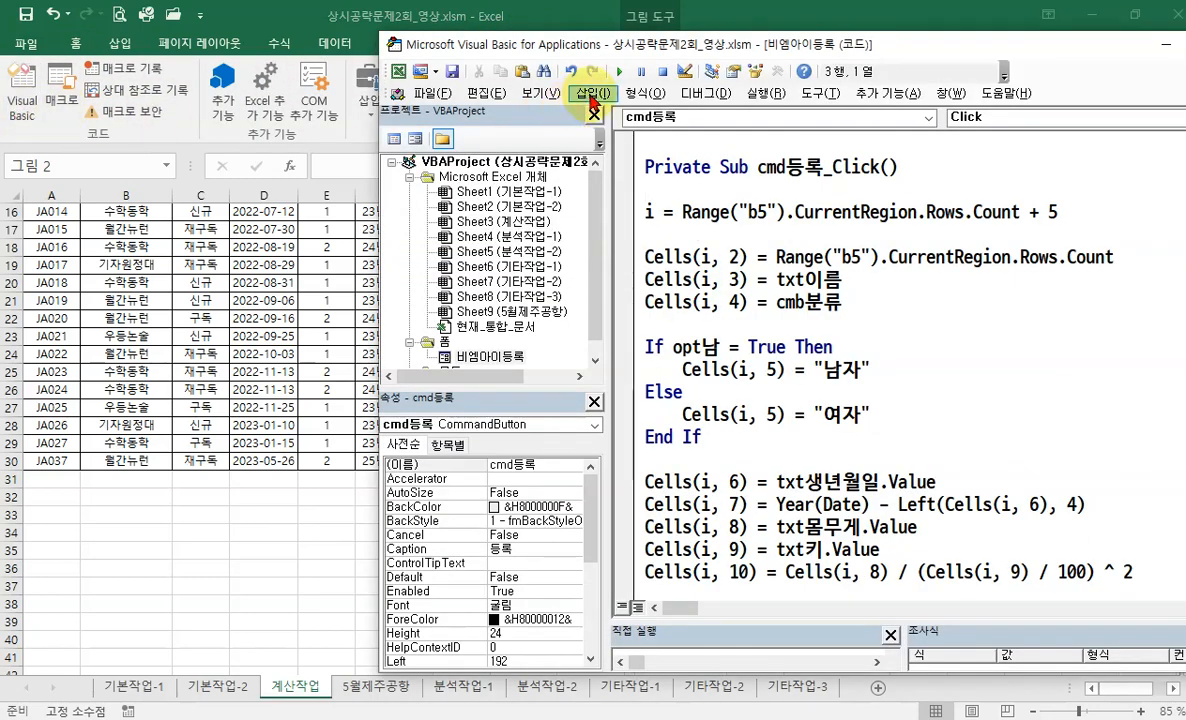
pyautogui.click(592, 94)
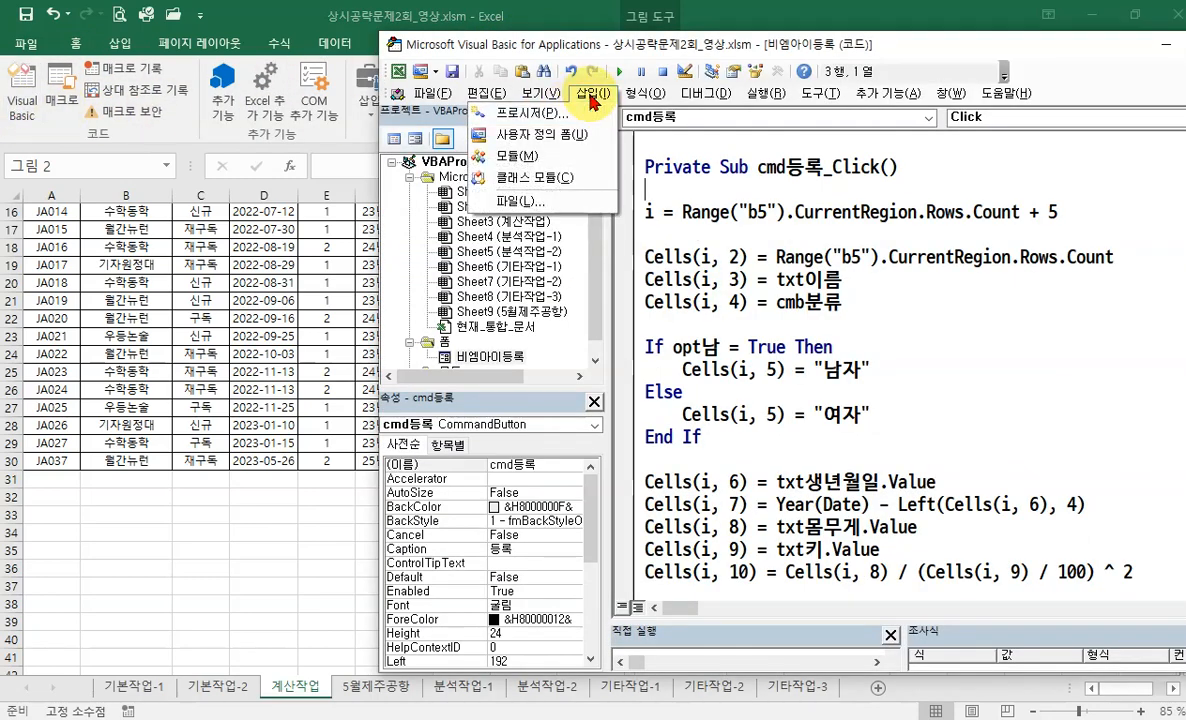
pyautogui.click(550, 160)
# Add a public Function procedure named fn비고 to the new module.
pyautogui.click(588, 100)
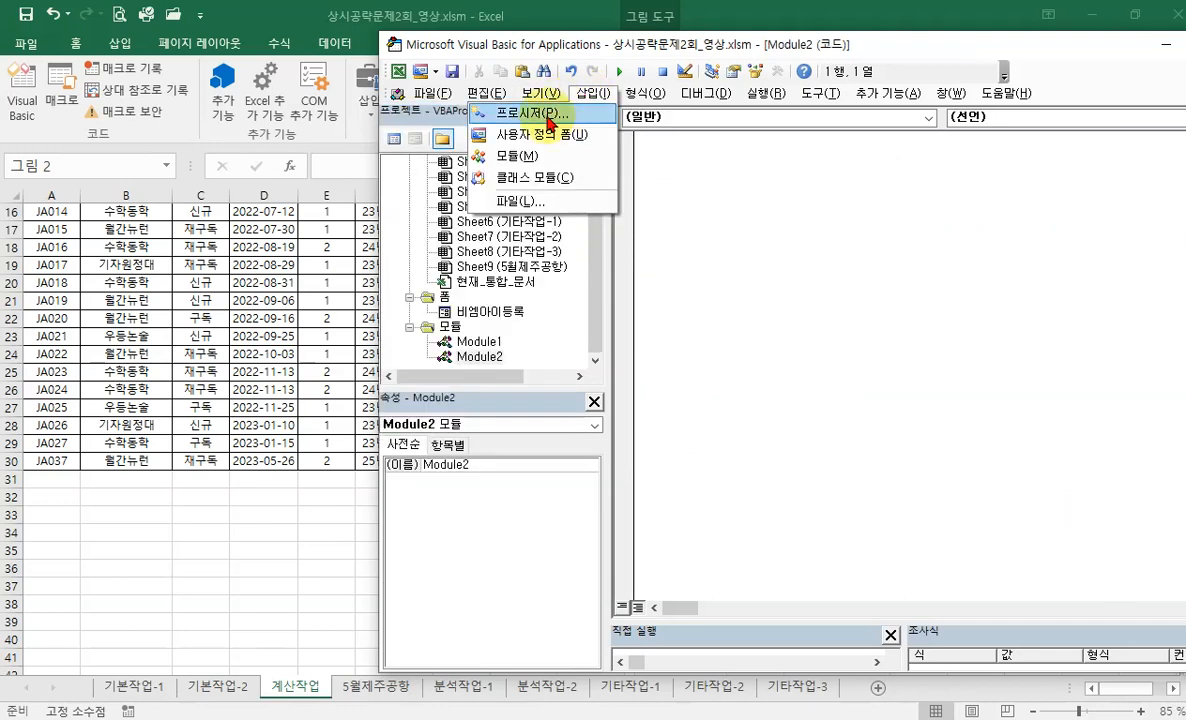
pyautogui.click(545, 116)
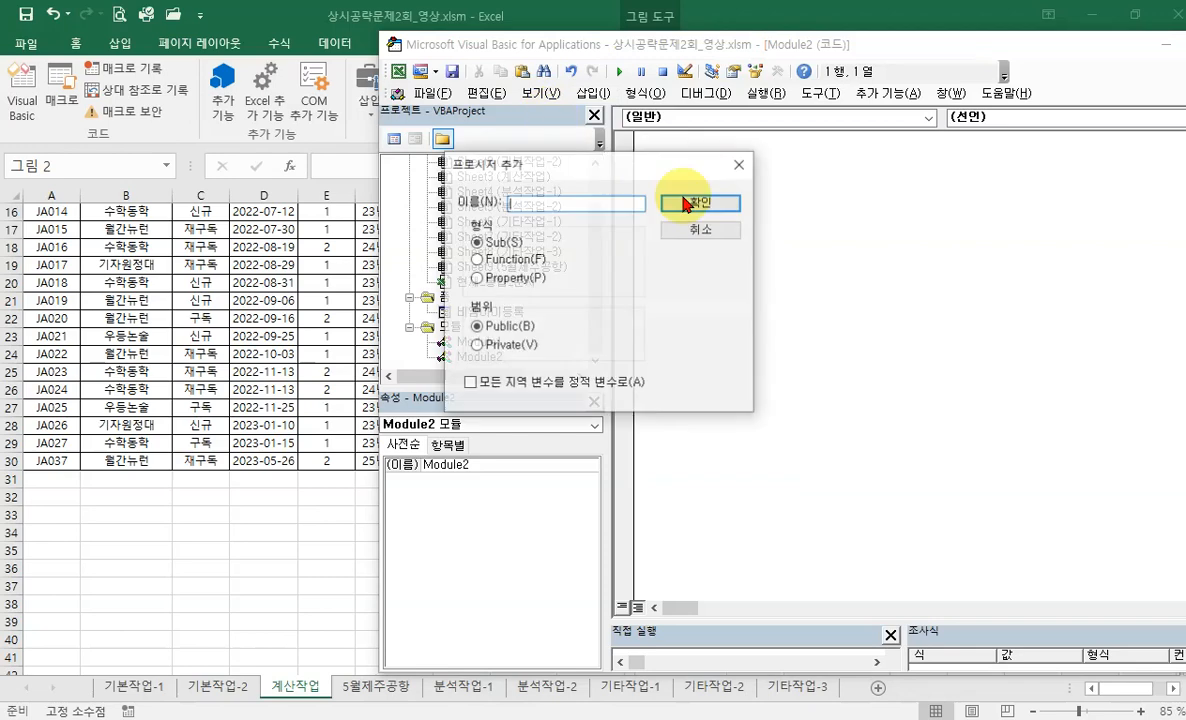
pyautogui.click(508, 260)
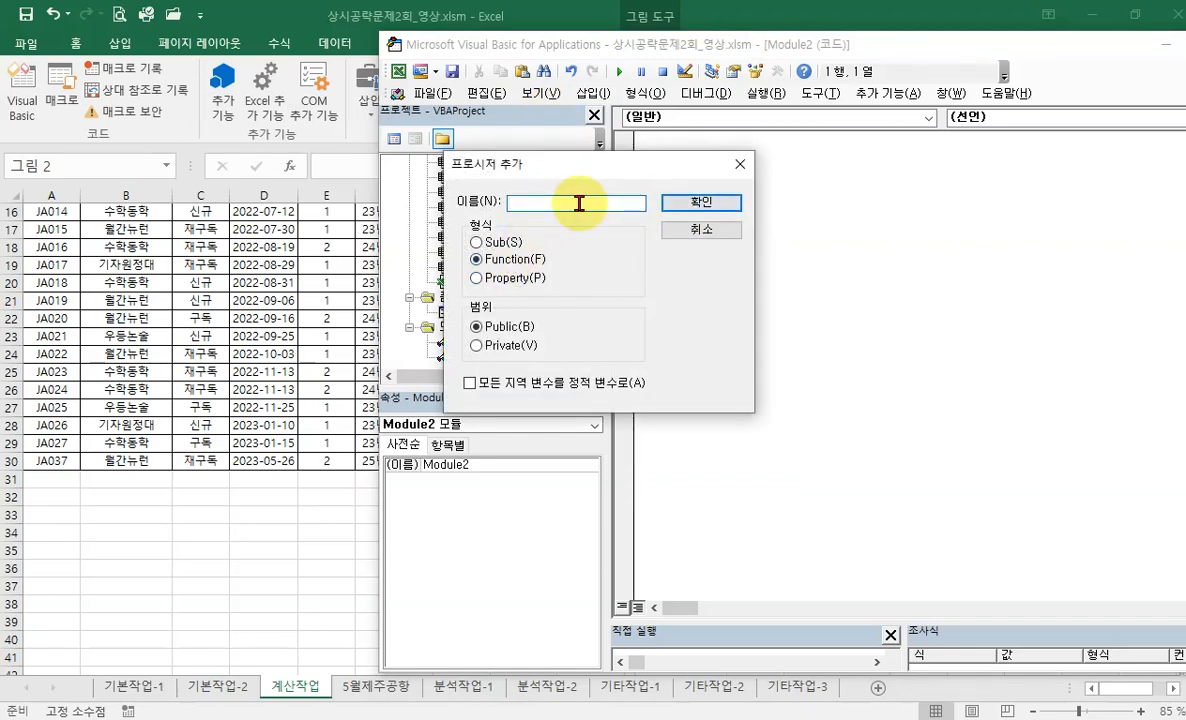
pyautogui.click(579, 203)
pyautogui.write('fn비고')
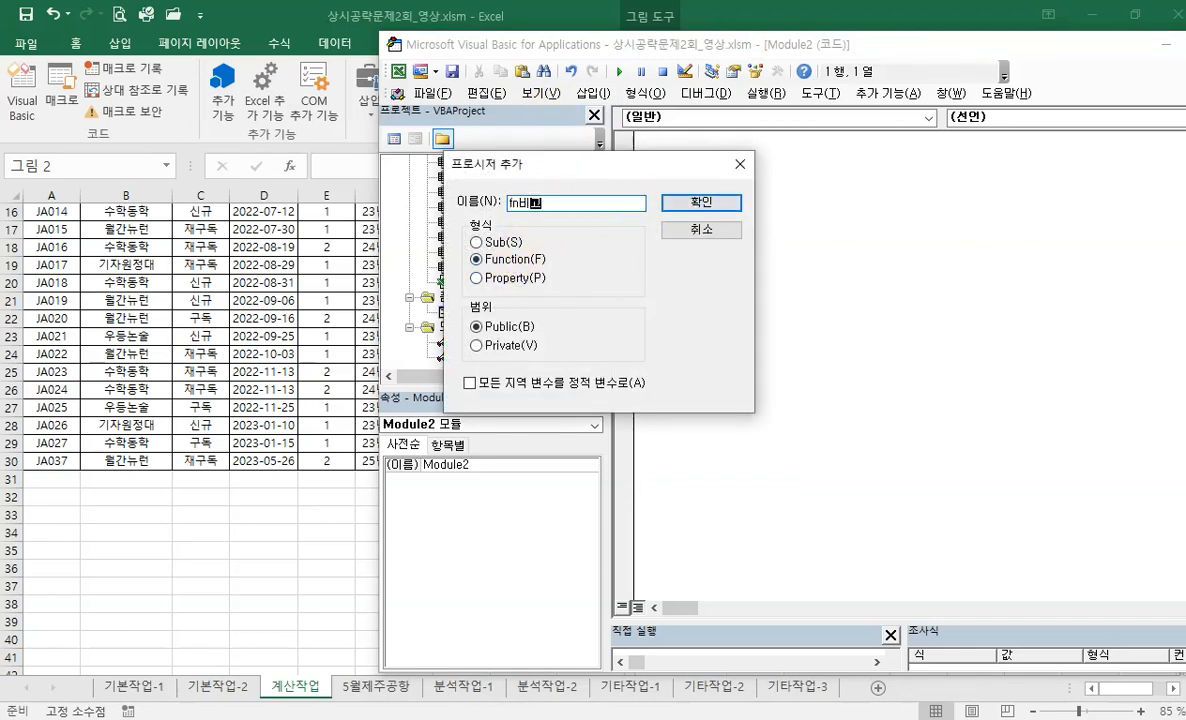
pyautogui.click(697, 204)
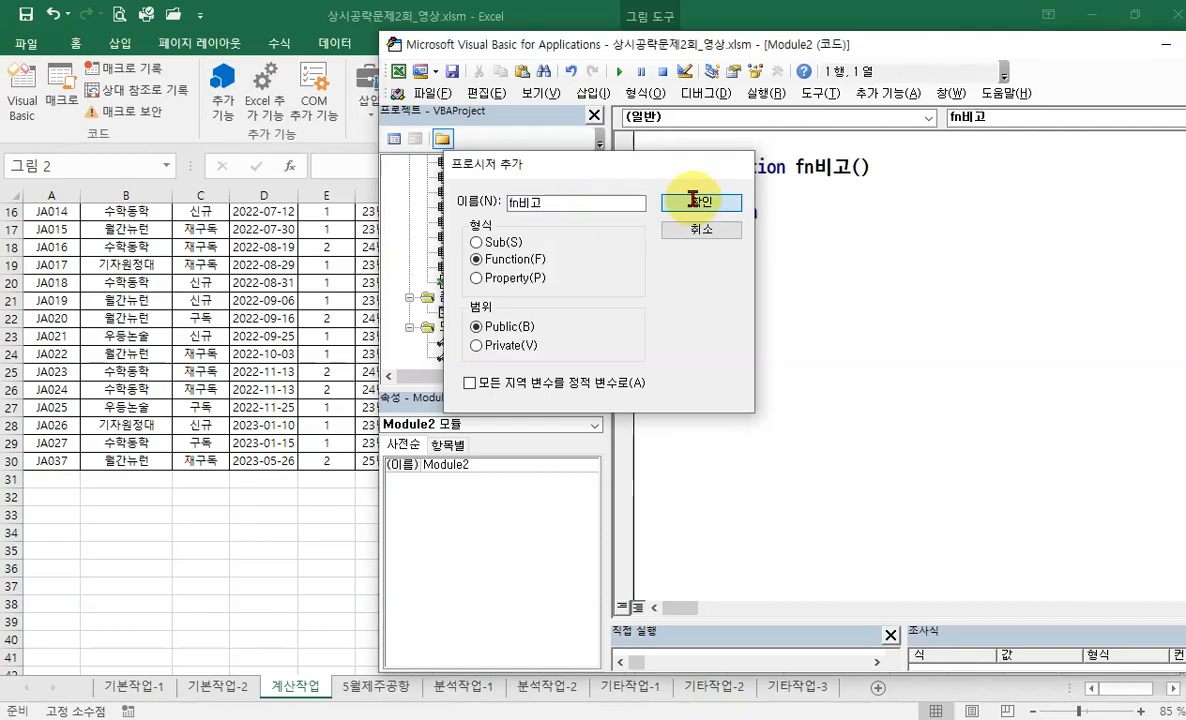
# Move the code editor window down to uncover question 3 and rename the function as fn사은품.
pyautogui.moveTo(908, 45); pyautogui.dragTo(880, 408)
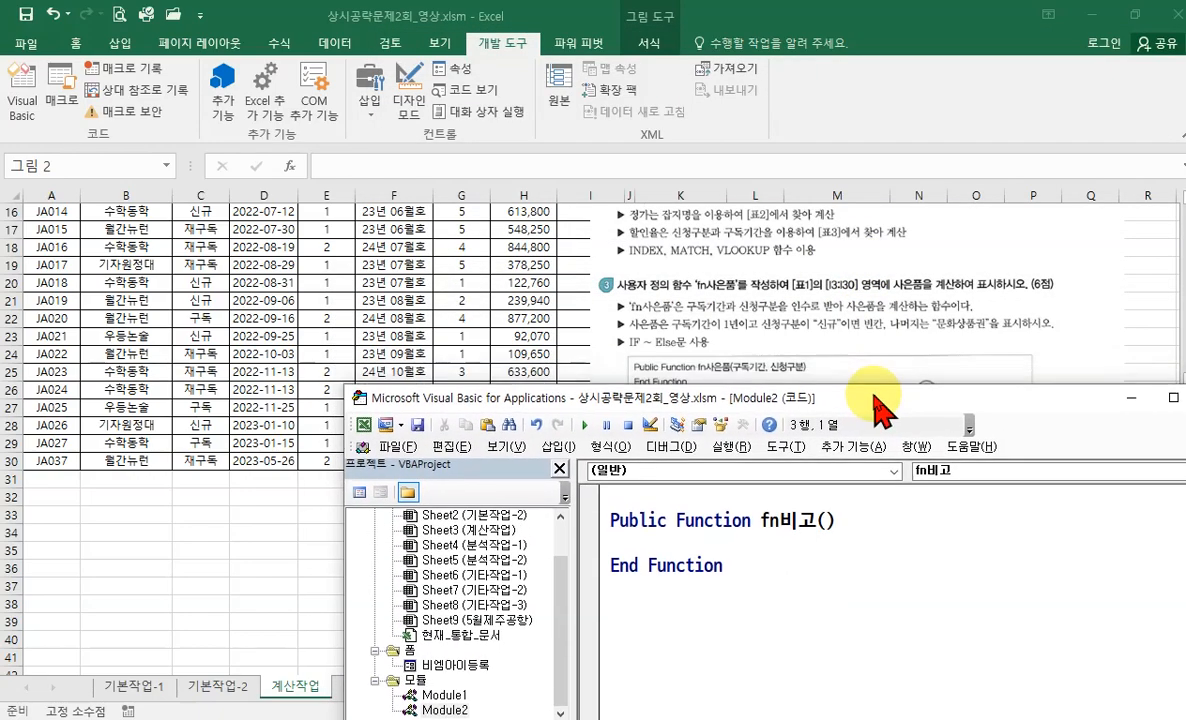
pyautogui.click(783, 520)
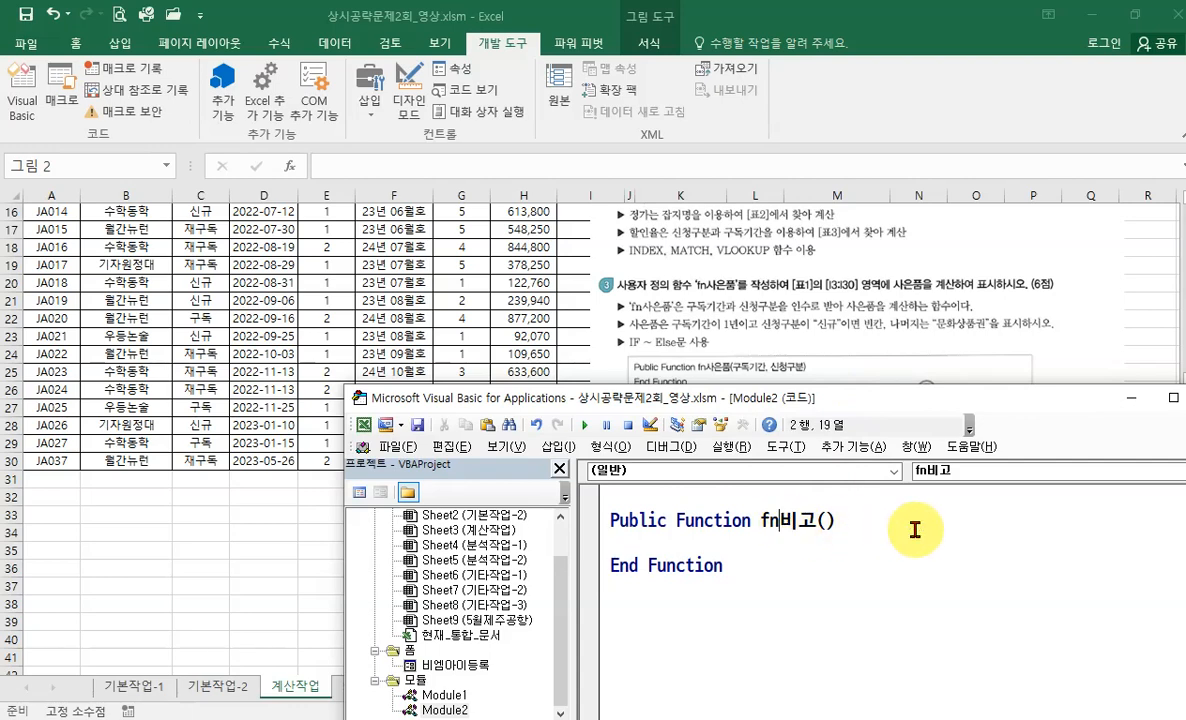
pyautogui.write('사은ㅍ')
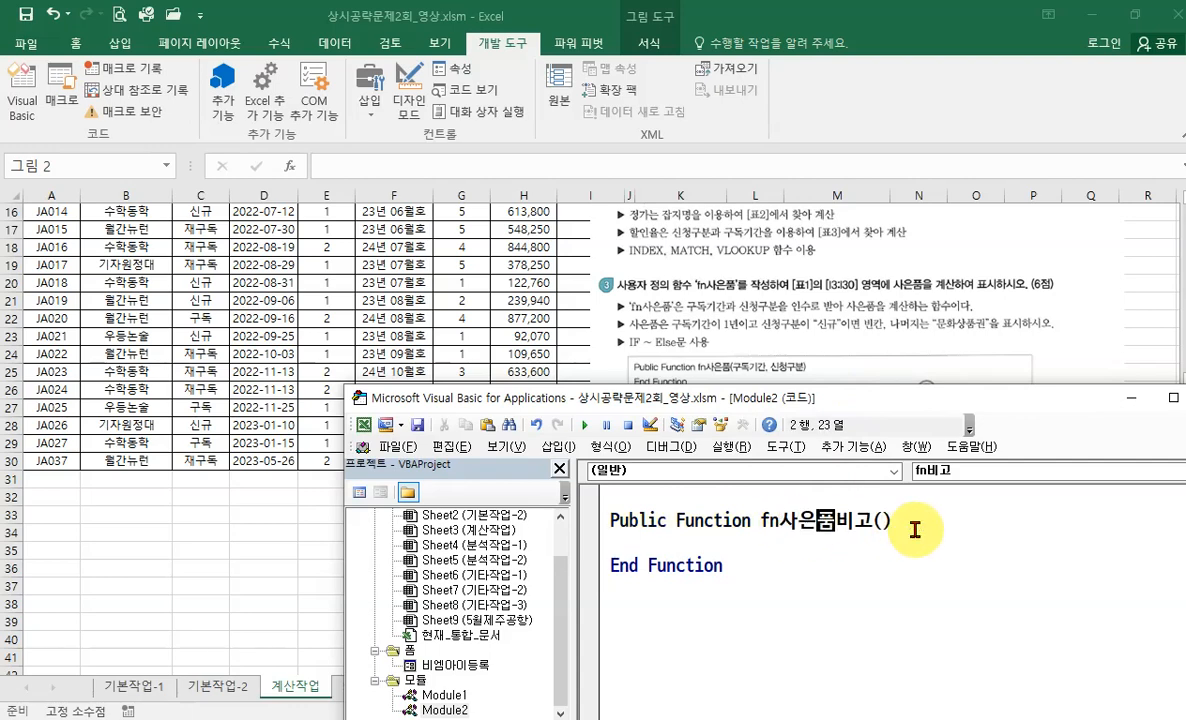
pyautogui.press('Delete')
pyautogui.press('Delete')
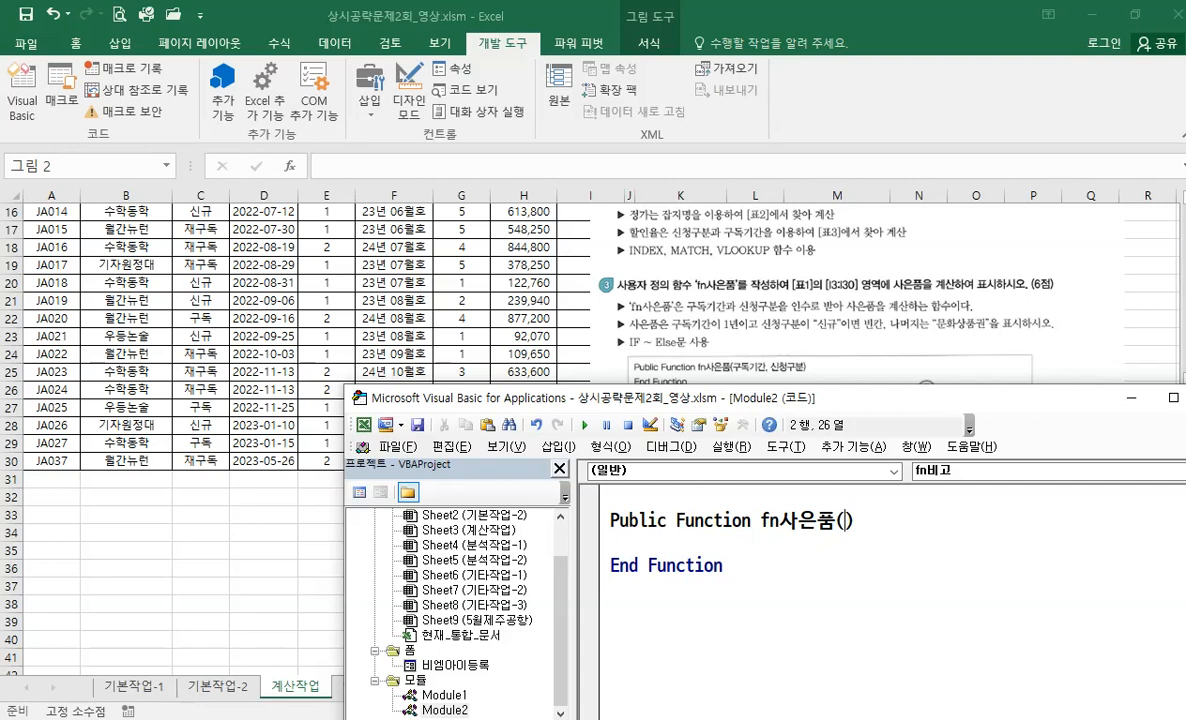
# Give fn사은품 the arguments 구독기간 and 신청구분, and make room for code in the function body.
pyautogui.write('구')
pyautogui.write('독기간')
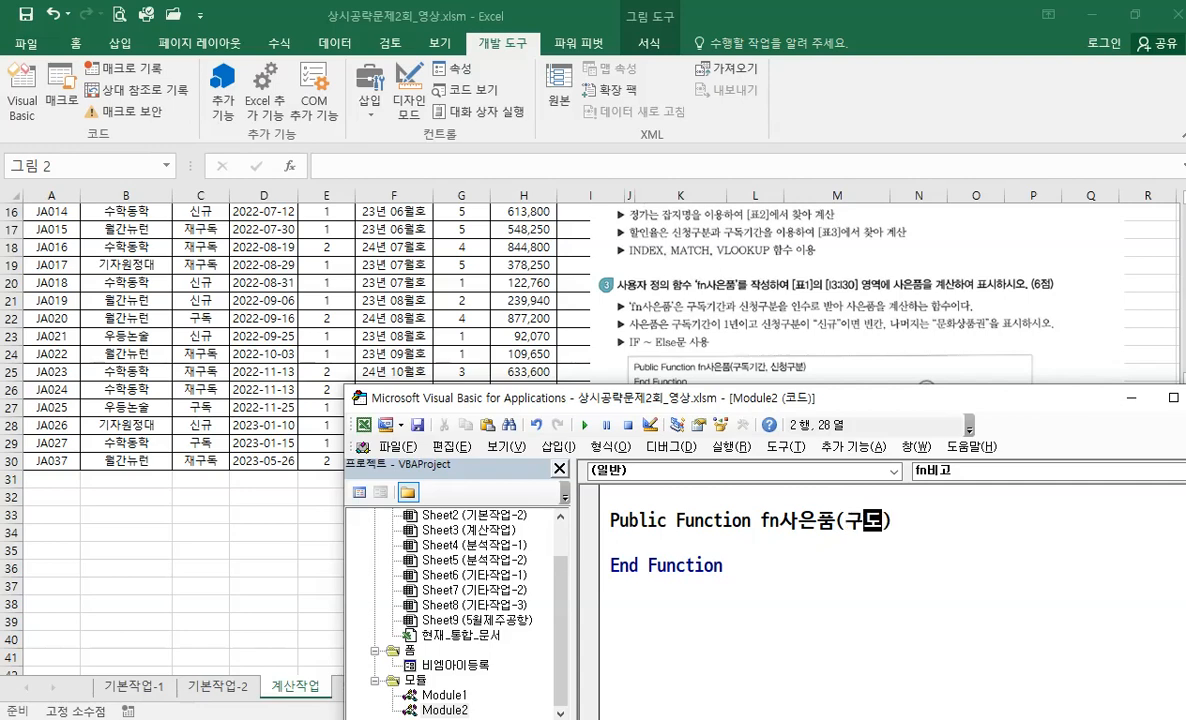
pyautogui.write(', 신청구')
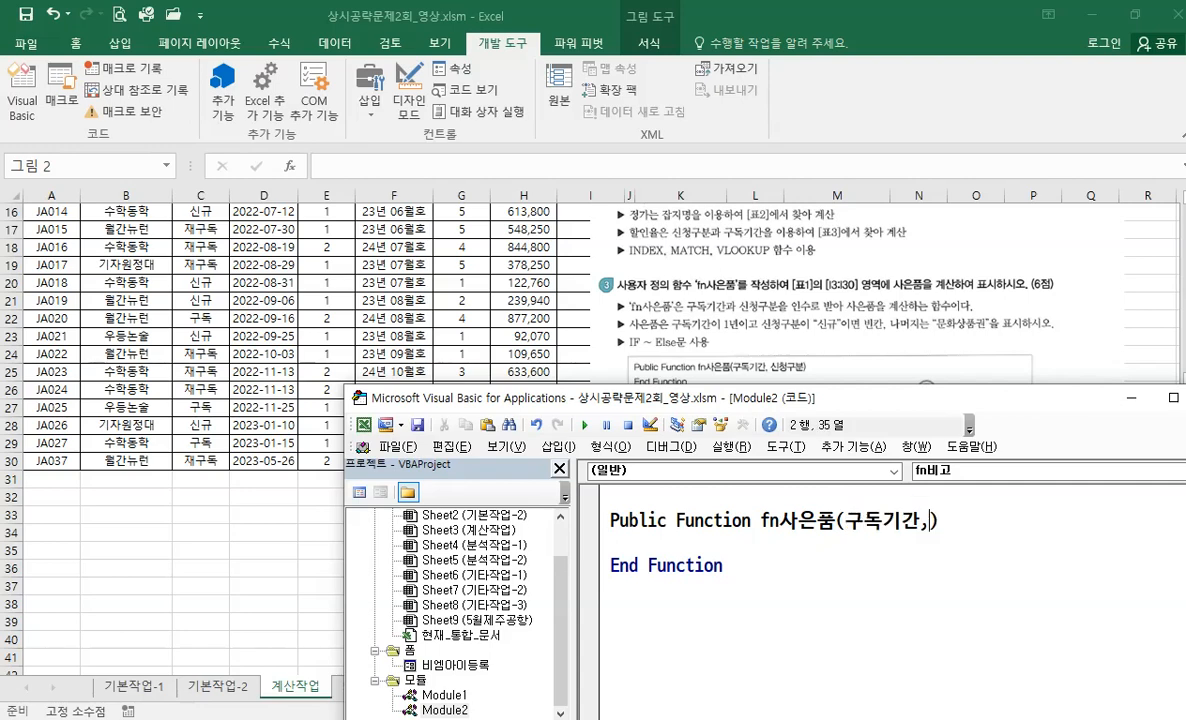
pyautogui.write('분')
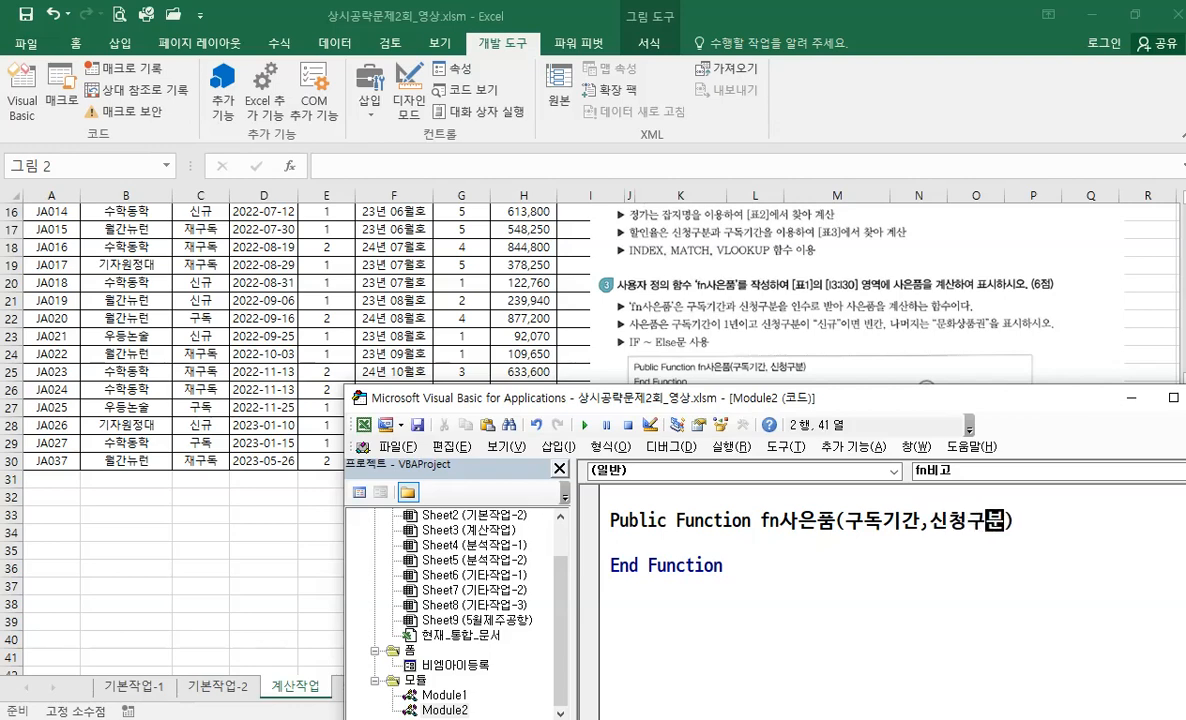
pyautogui.press('Down')
pyautogui.press('Return')
pyautogui.press('Return')
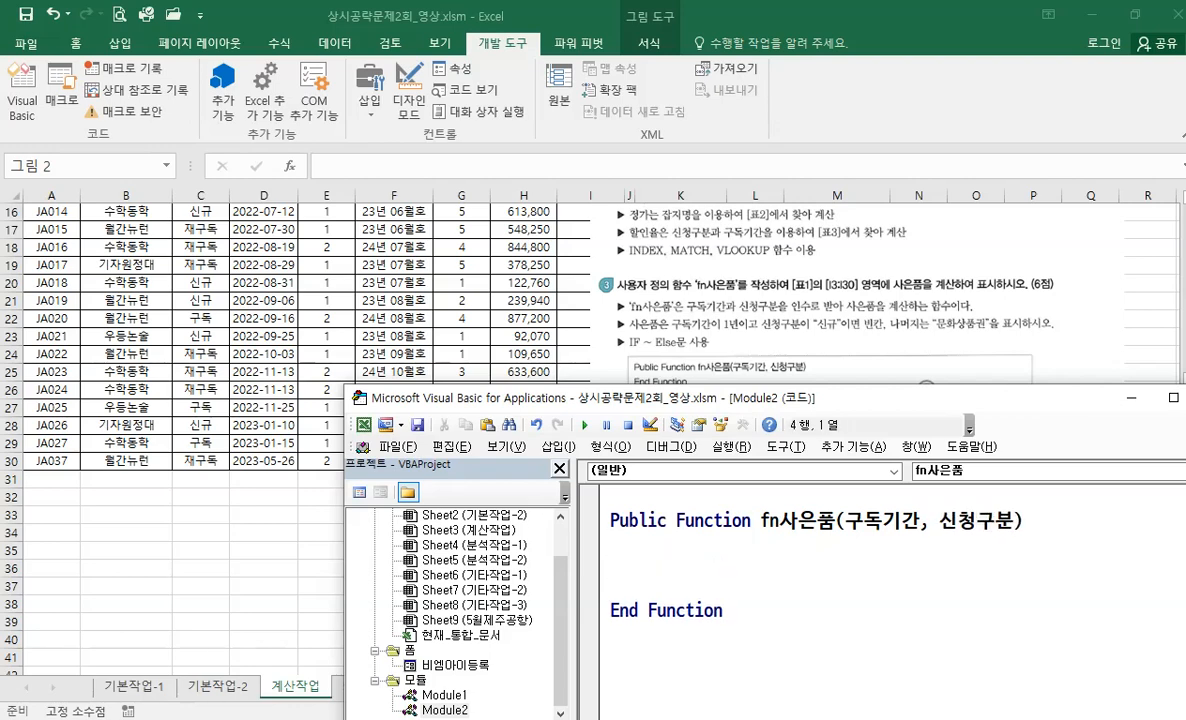
# Write the condition line If 구독기간 = 1 And 신청구분 = "신규" Then in the fn사은품 body.
pyautogui.moveTo(808, 386); pyautogui.dragTo(753, 410)
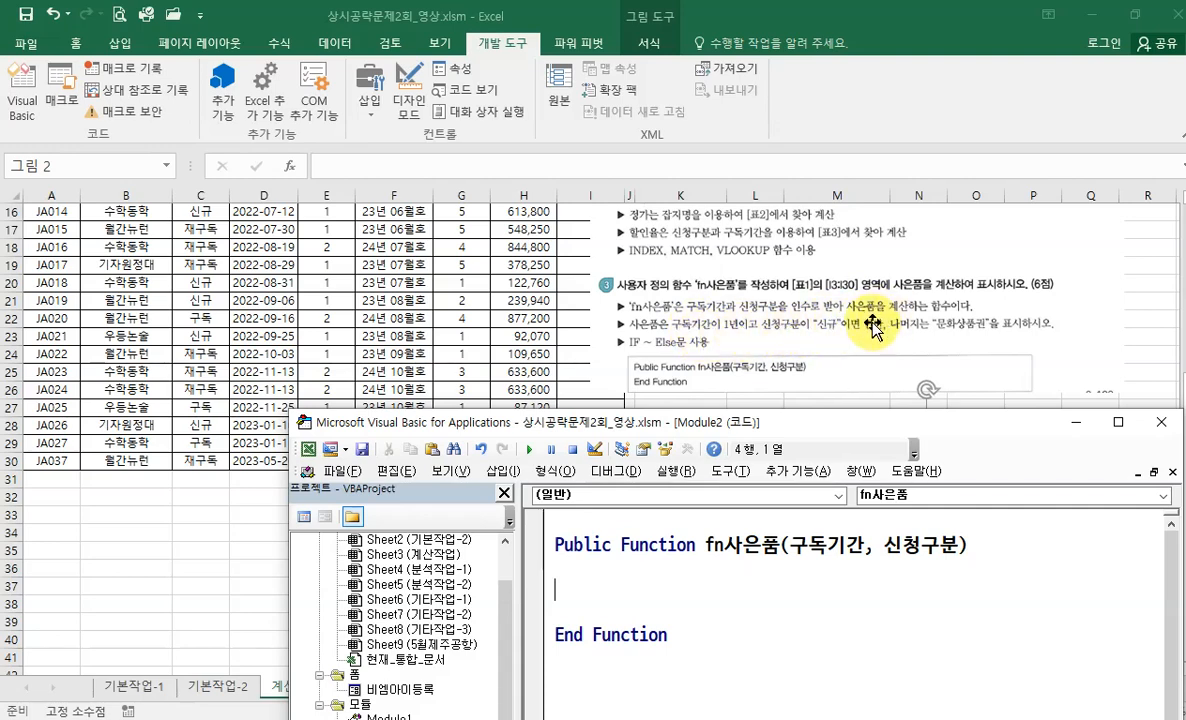
pyautogui.moveTo(812, 428); pyautogui.dragTo(852, 363)
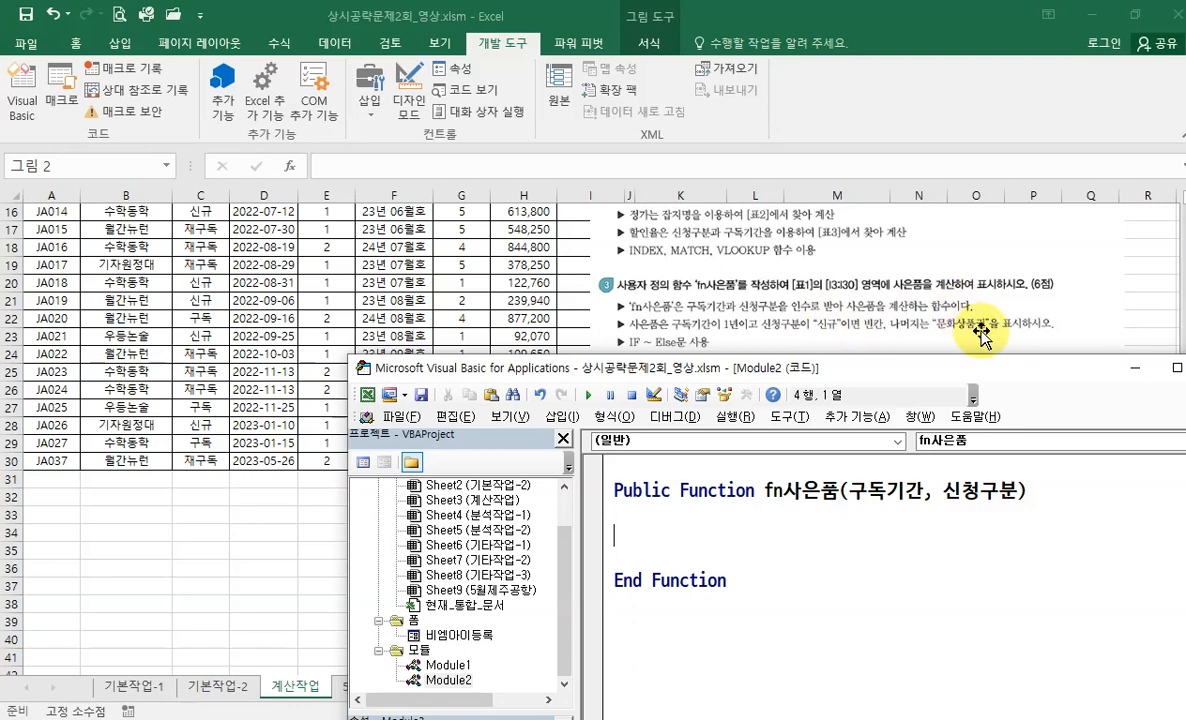
pyautogui.write('if 구독기간=1')
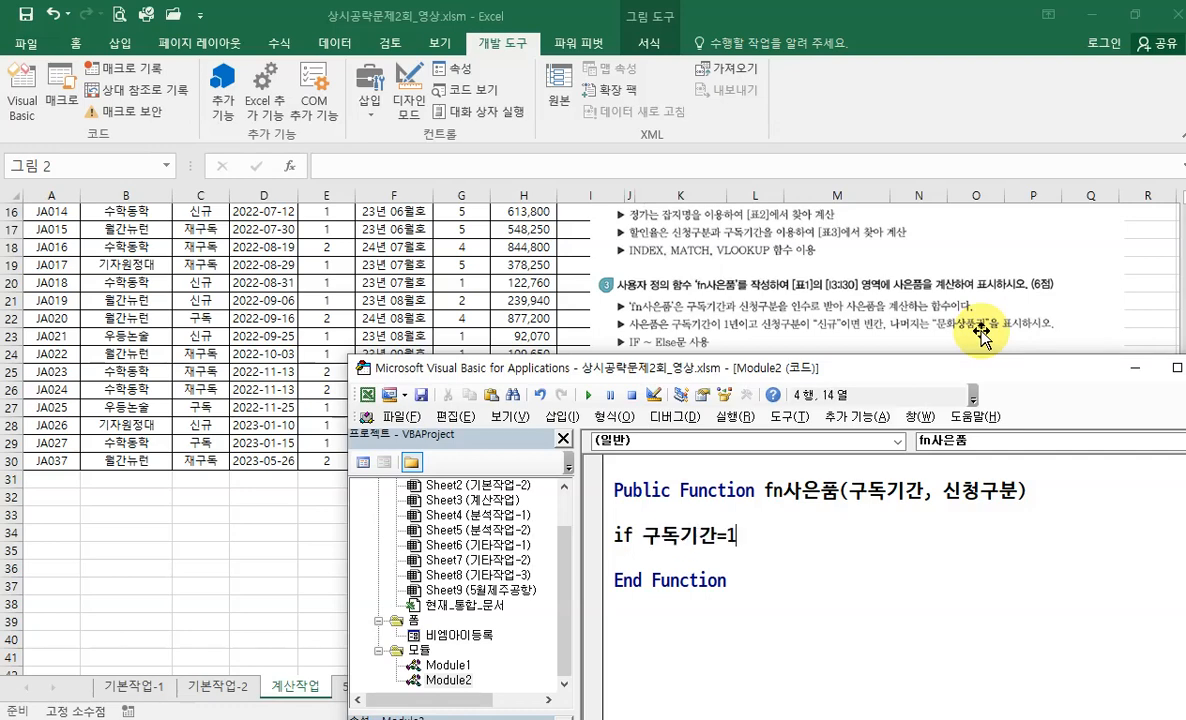
pyautogui.write(' and 신청구분')
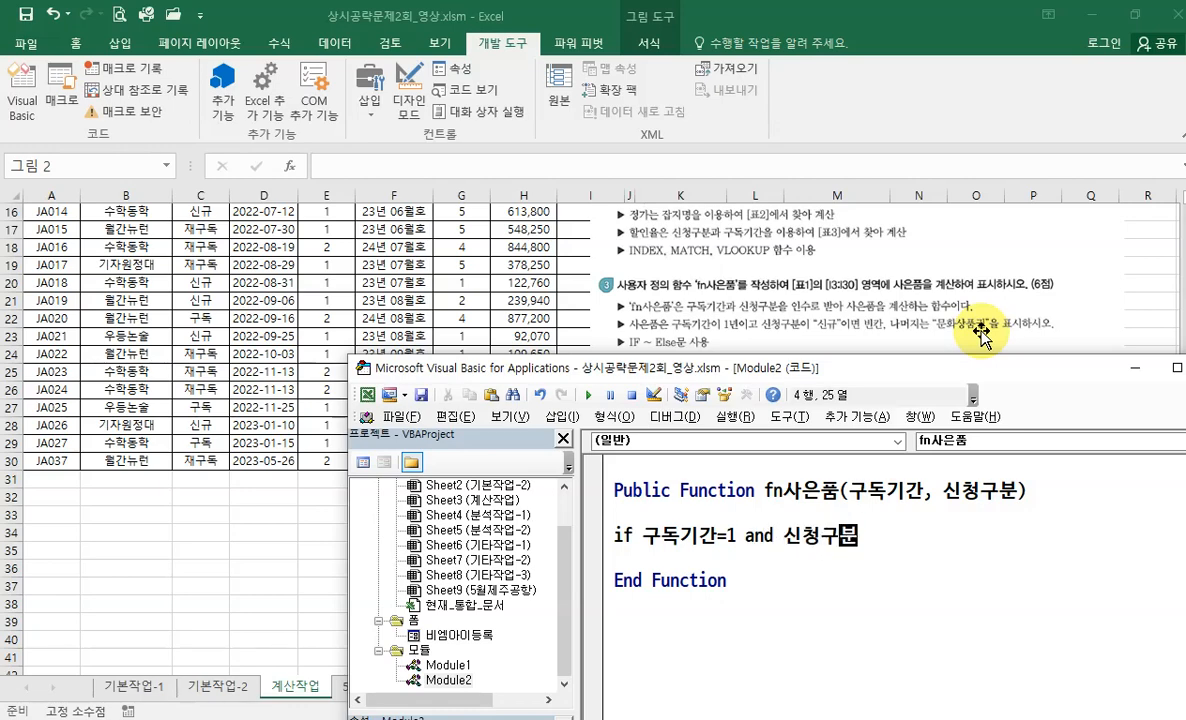
pyautogui.write('=')
pyautogui.write('"ㅅ')
pyautogui.write('규')
pyautogui.press('Right')
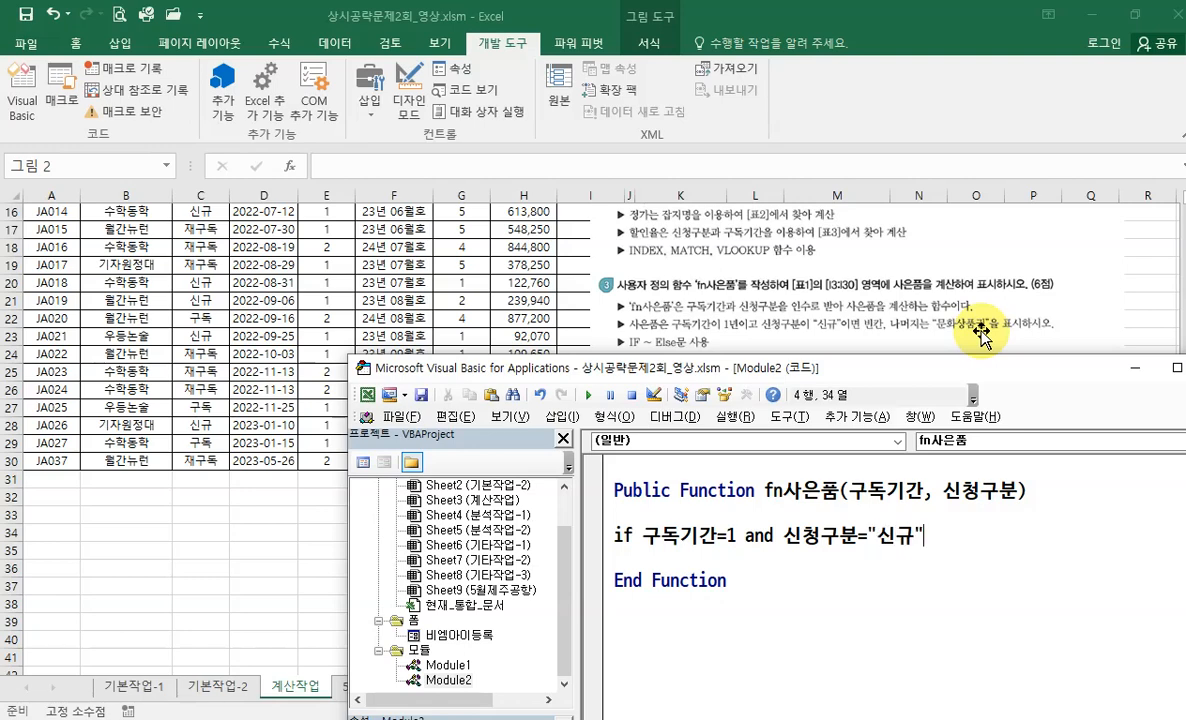
pyautogui.write('then')
pyautogui.press('Return')
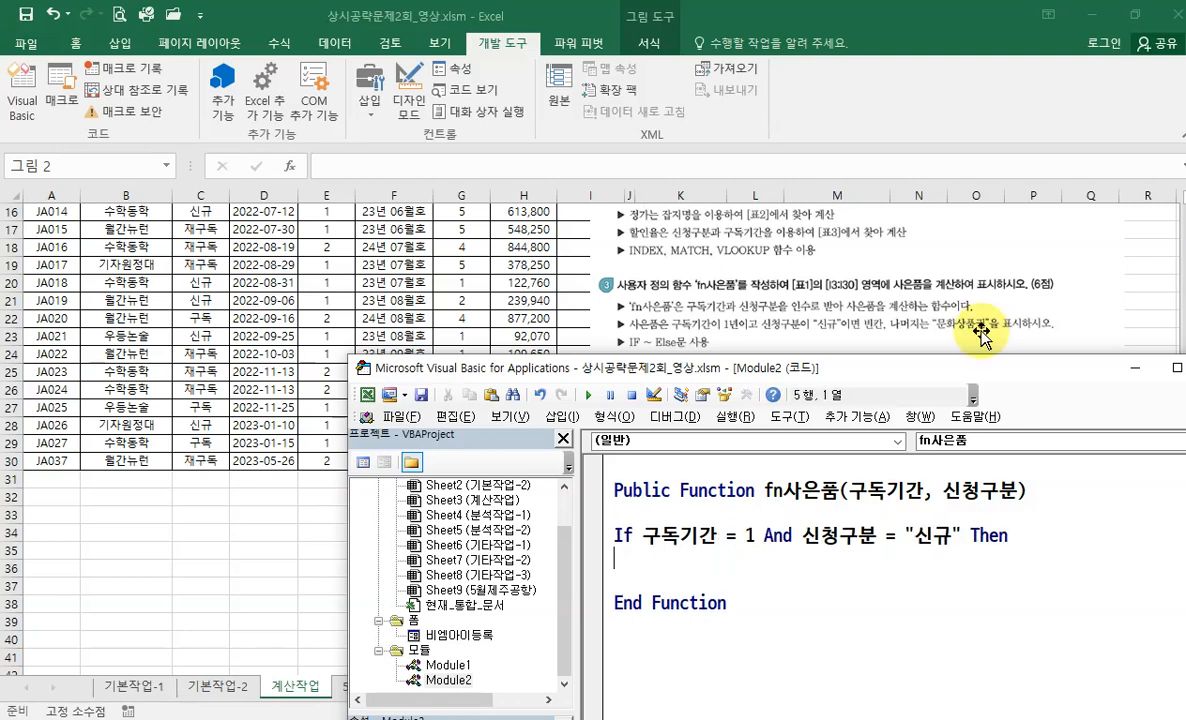
# Under the If line, add the indented statement fn사은품 = "" to return a blank.
pyautogui.press('Return')
pyautogui.press('Tab')
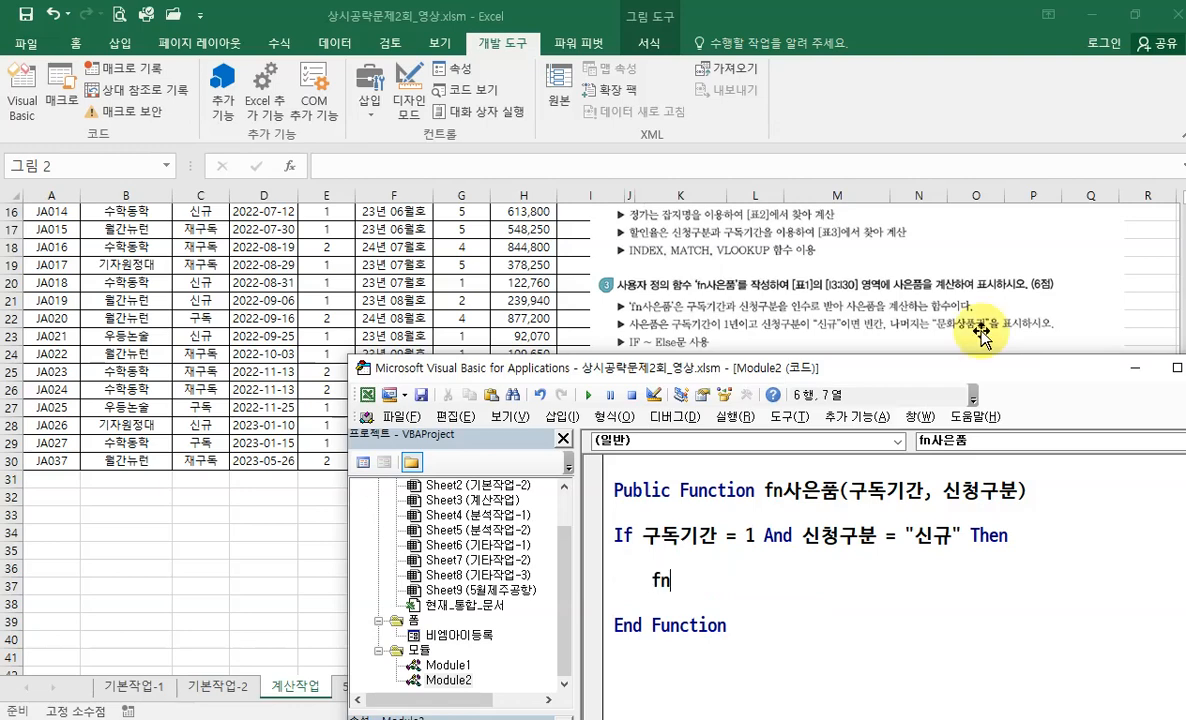
pyautogui.write('fn사은')
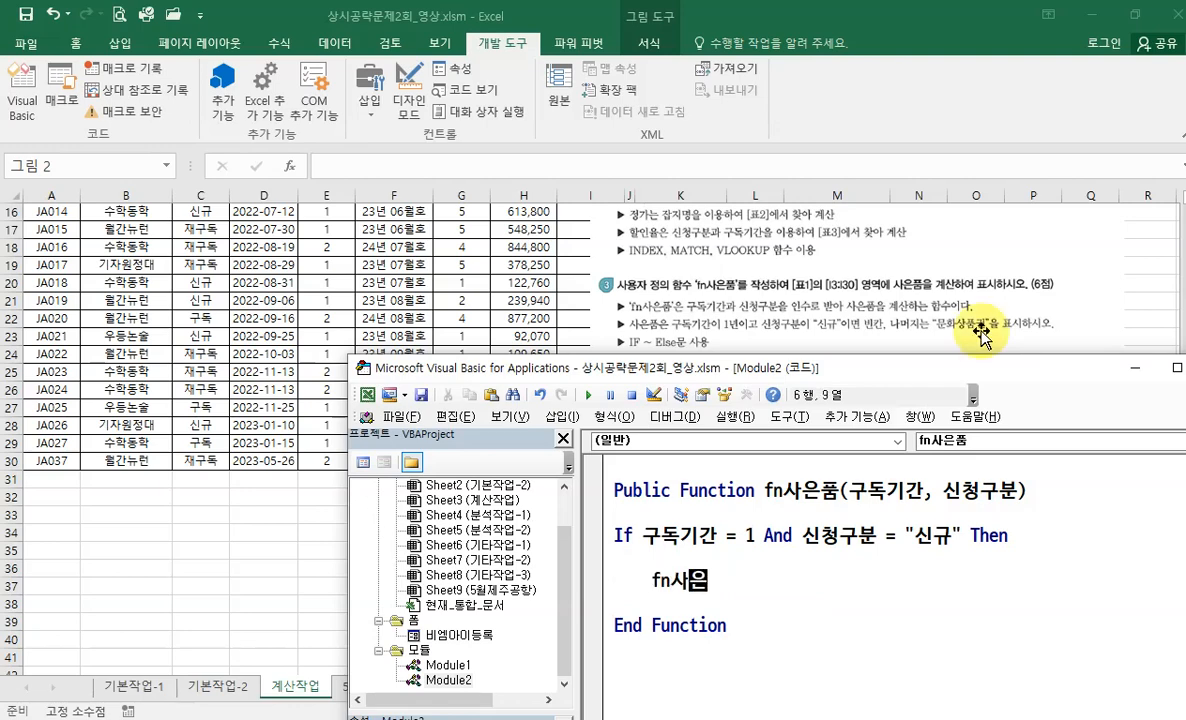
pyautogui.write('품 = ')
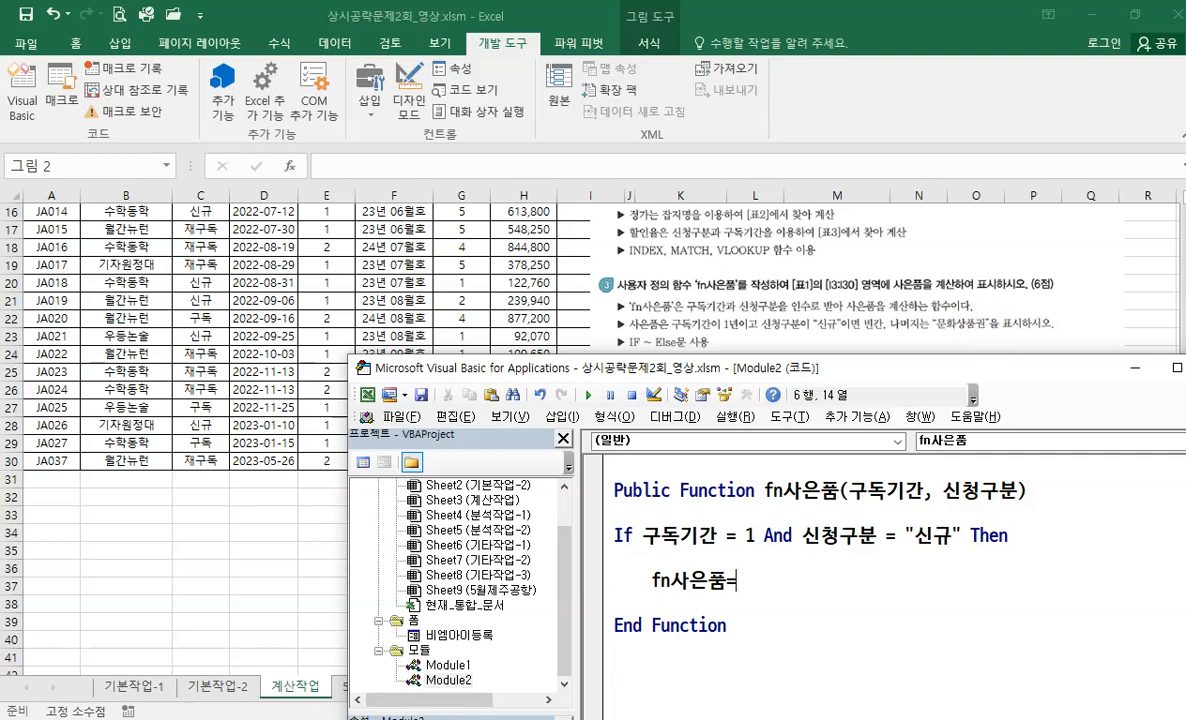
pyautogui.write('""')
pyautogui.press('Return')
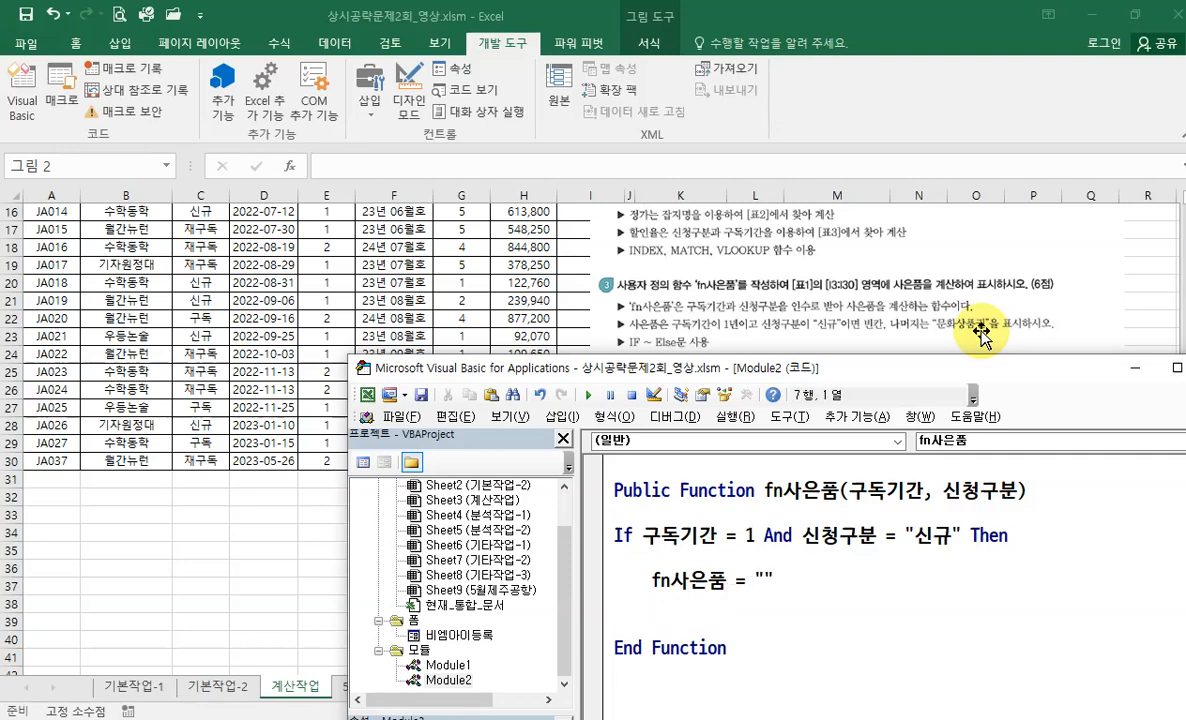
# Add an Else branch with fn사은품 = "문화상품권" and finish the block with End If.
pyautogui.write('else')
pyautogui.press('Return')
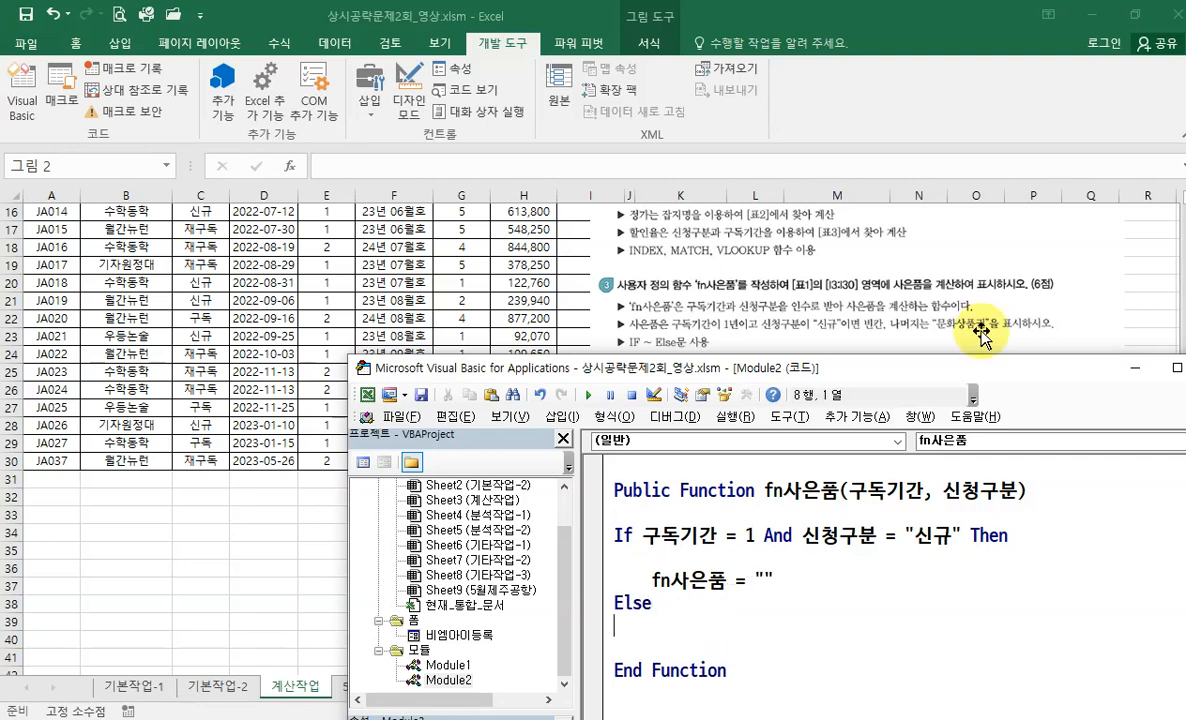
pyautogui.write('루')
pyautogui.press('BackSpace')
pyautogui.write('ㄹ')
pyautogui.press('BackSpace')
pyautogui.write('fn사은품')
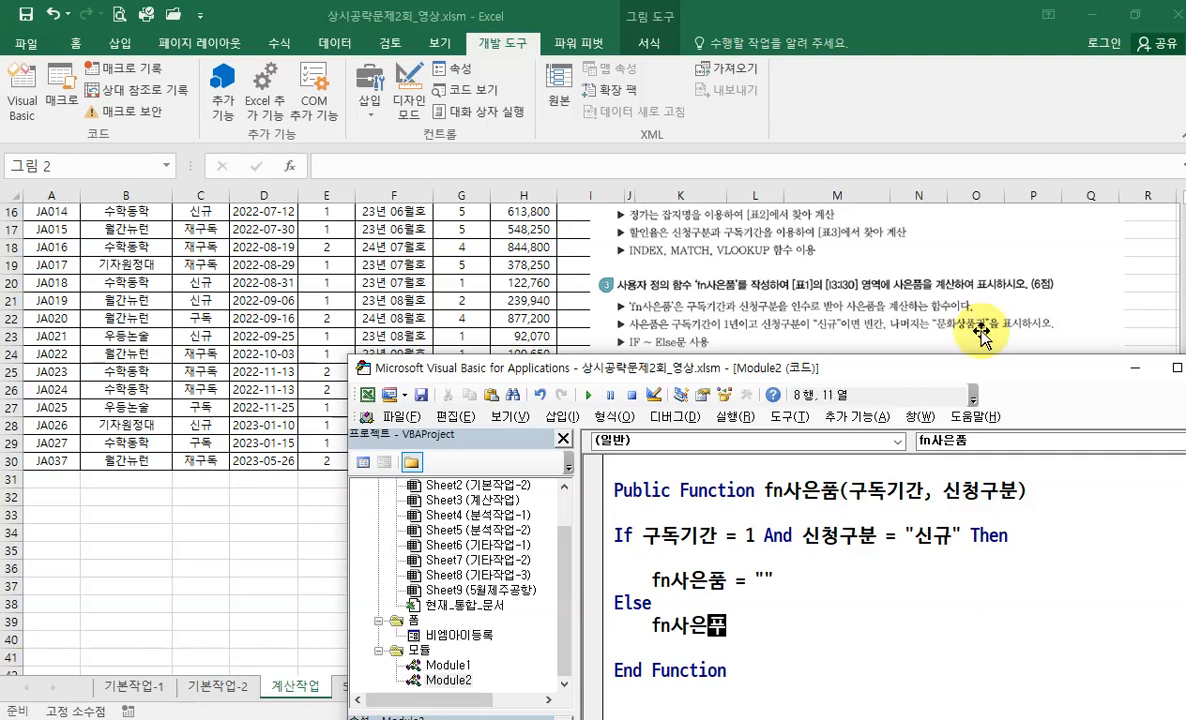
pyautogui.write('="문화상ㅍ')
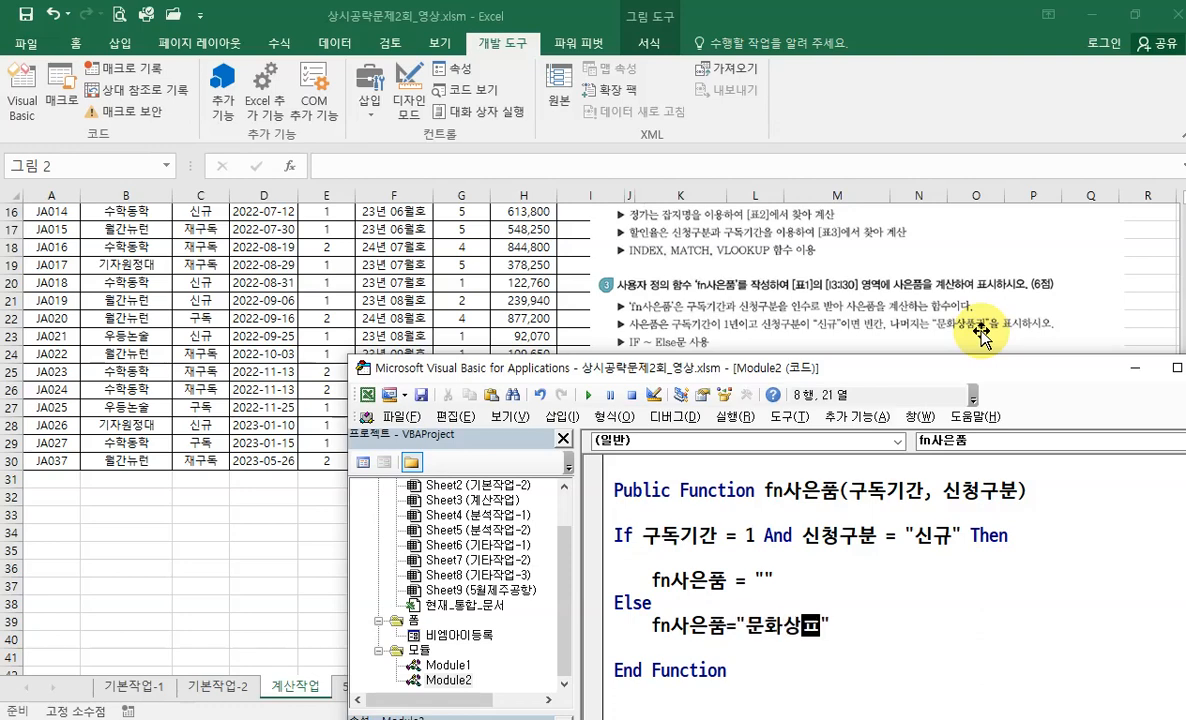
pyautogui.write('권"')
pyautogui.press('Return')
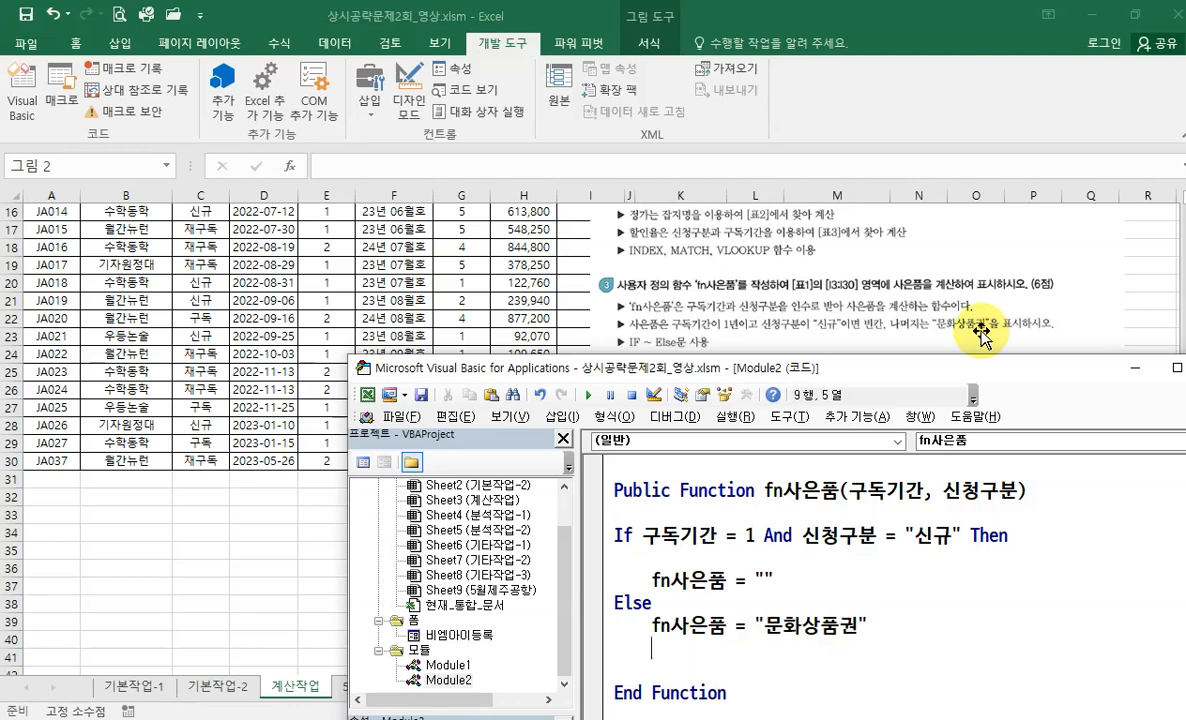
pyautogui.write('endif')
pyautogui.press('Return')
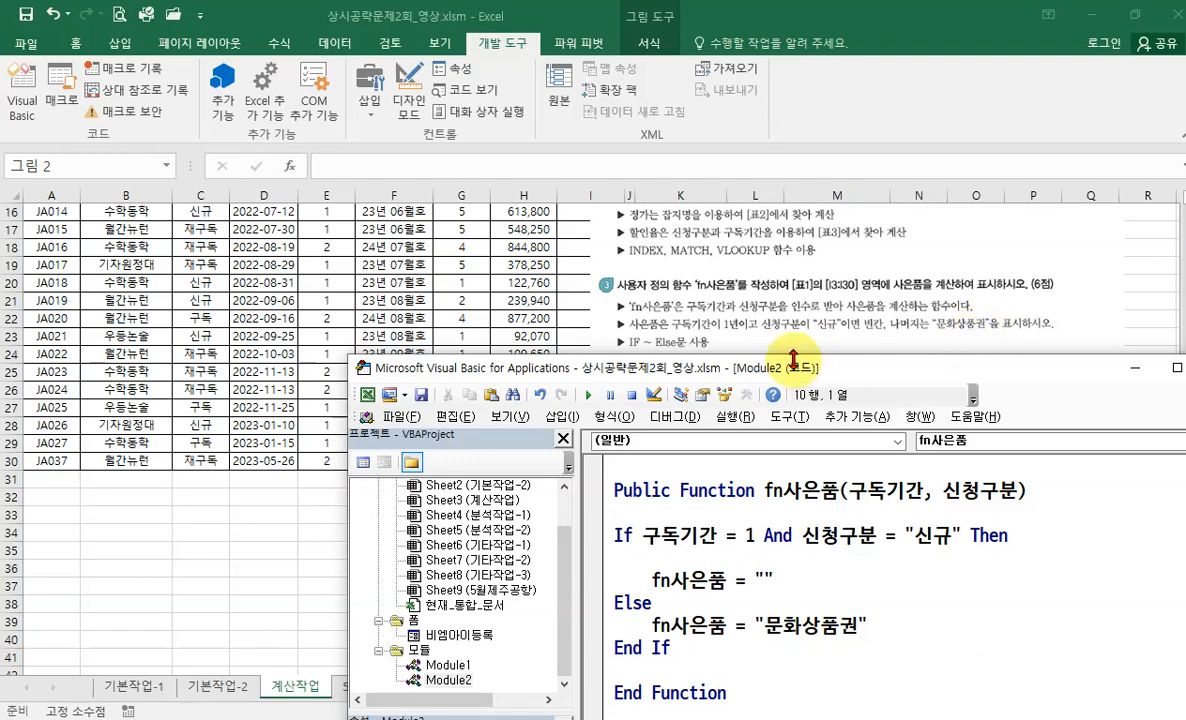
# Bring the whole code editor window into view and close it to return to the 계산작업 sheet.
pyautogui.moveTo(805, 368); pyautogui.dragTo(870, 149)
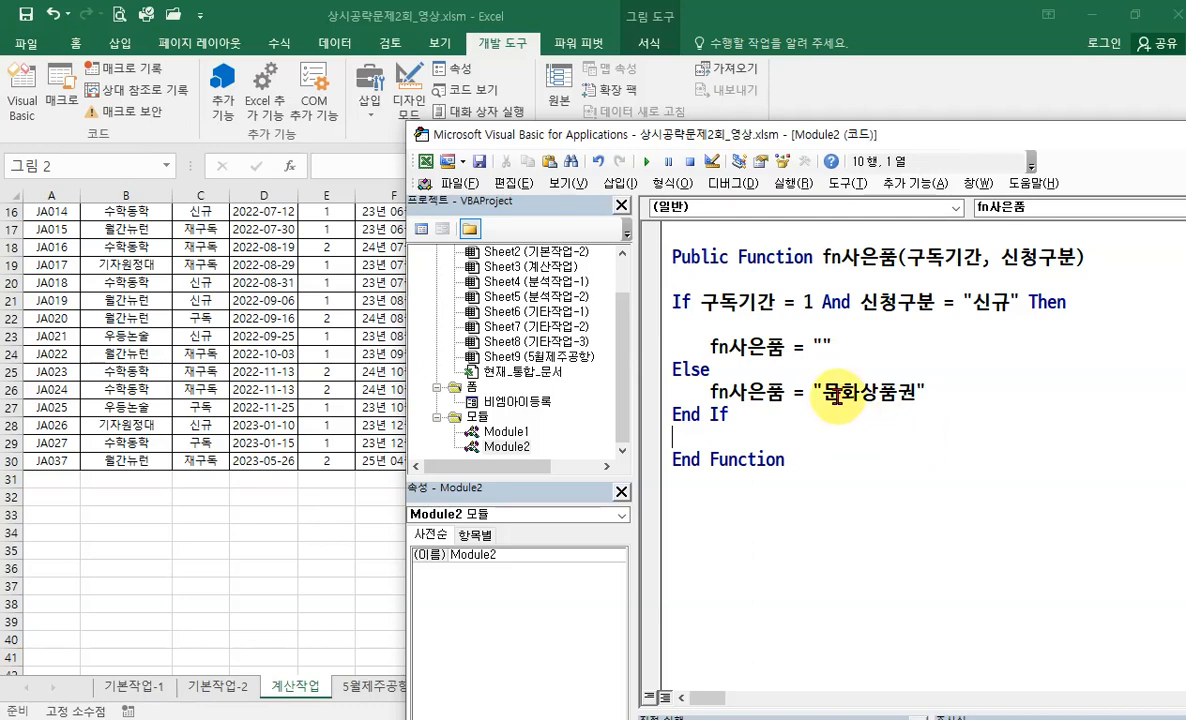
pyautogui.moveTo(987, 152); pyautogui.dragTo(665, 148)
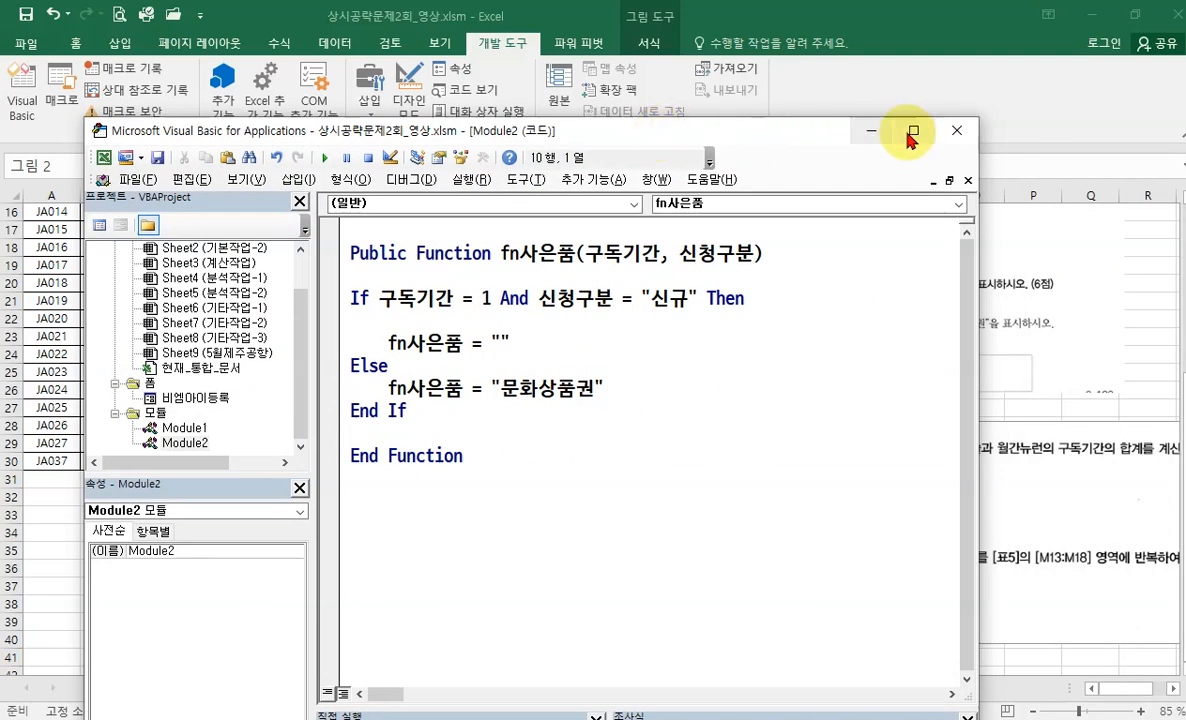
pyautogui.click(957, 131)
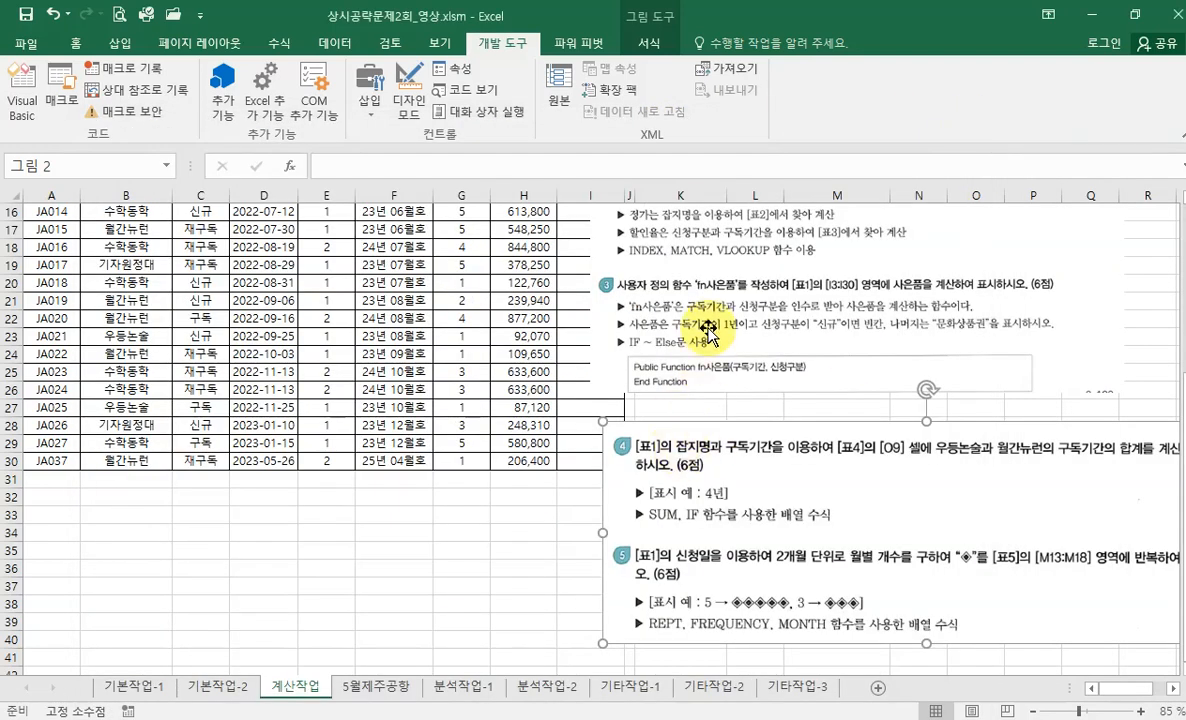
# Start an fn사은품 formula in cell I3 and open its function arguments, keeping row 3 of 표1 uncovered.
pyautogui.scroll(5, 568, 423)
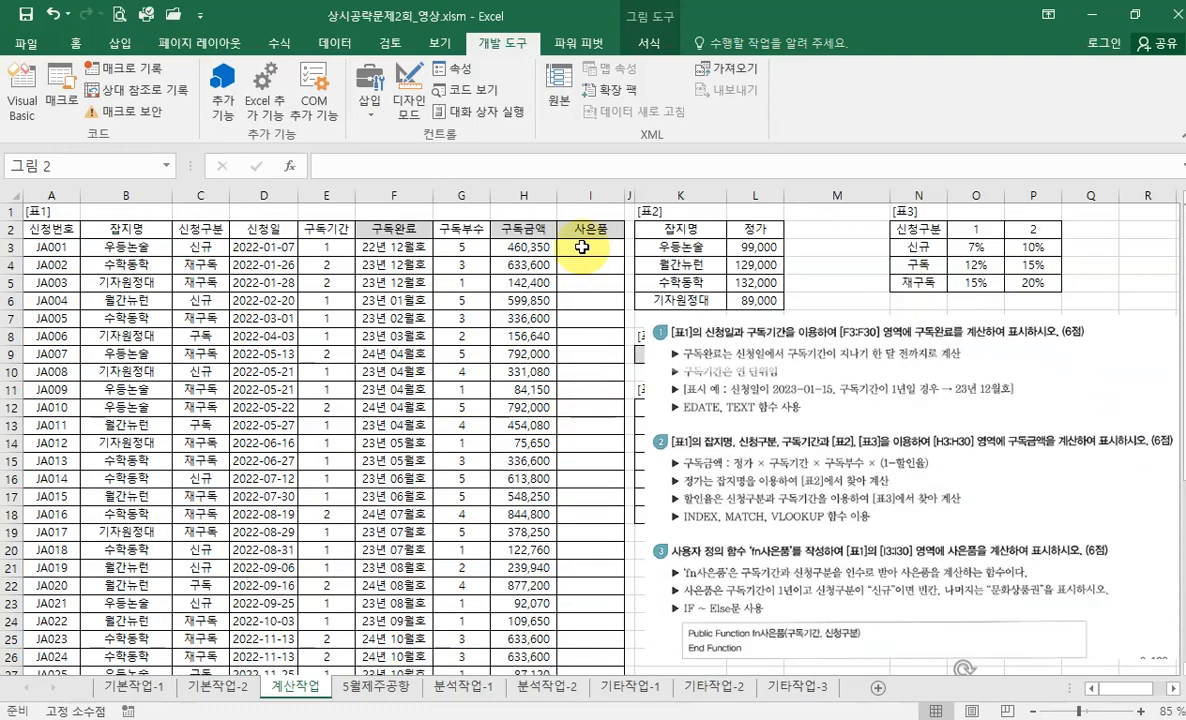
pyautogui.click(590, 247)
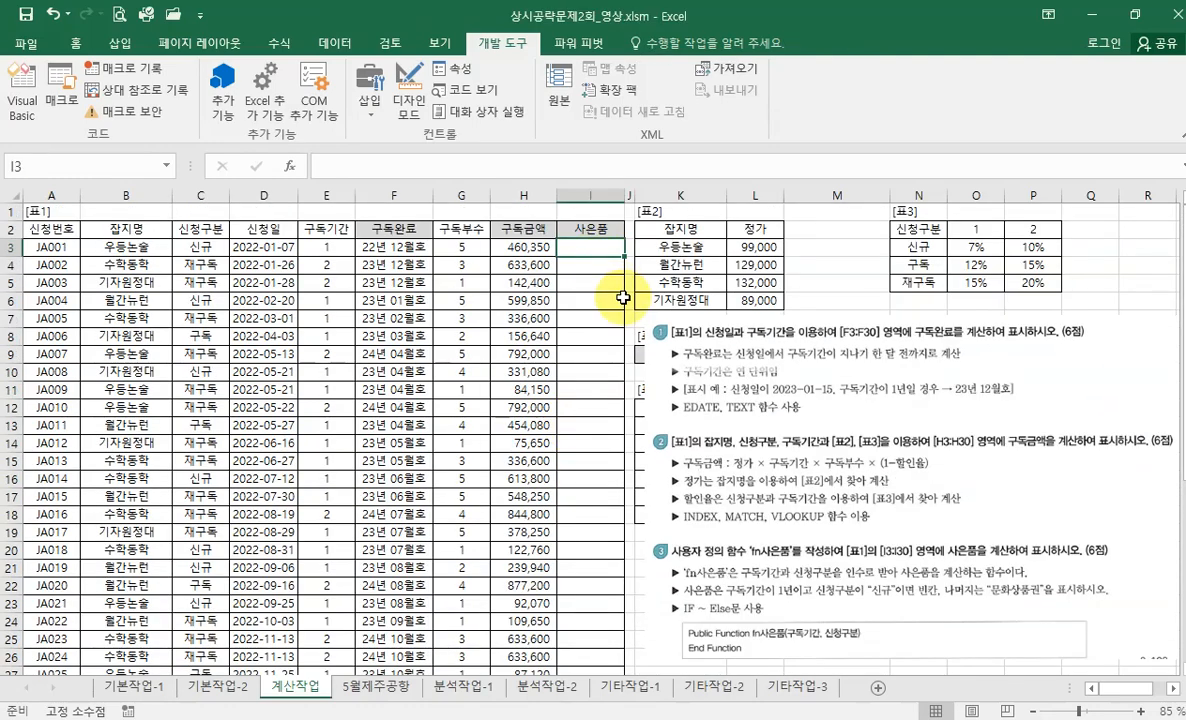
pyautogui.write('=fn')
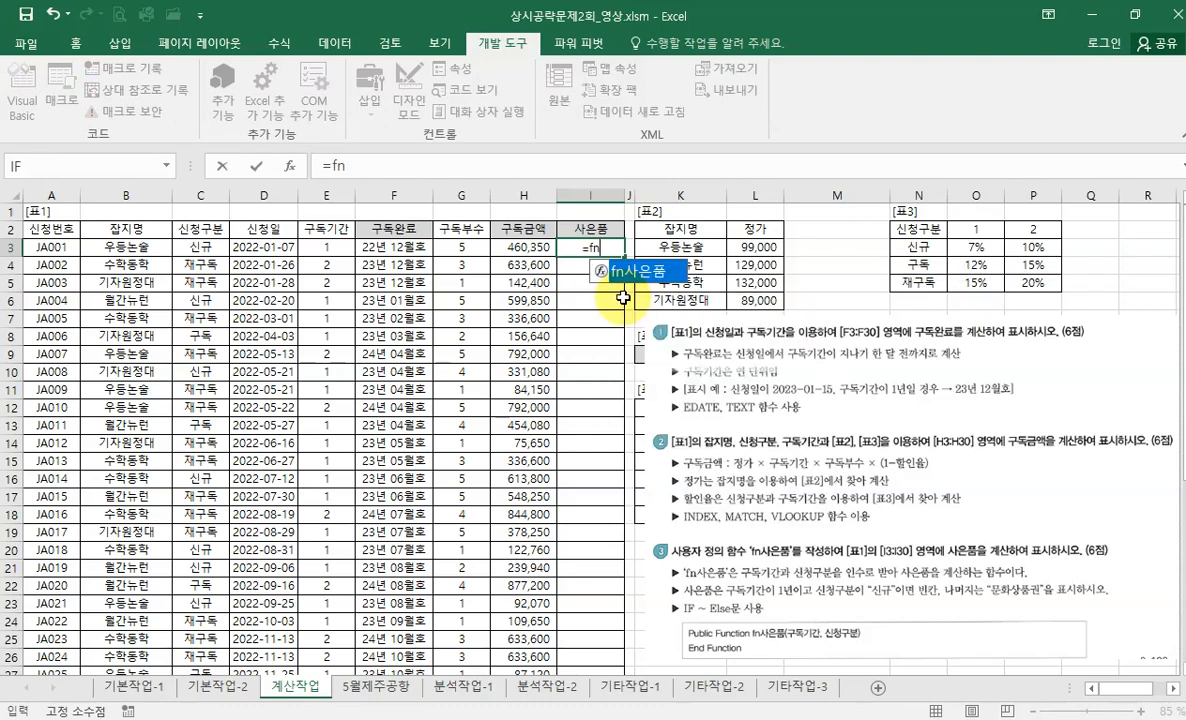
pyautogui.doubleClick(638, 277)
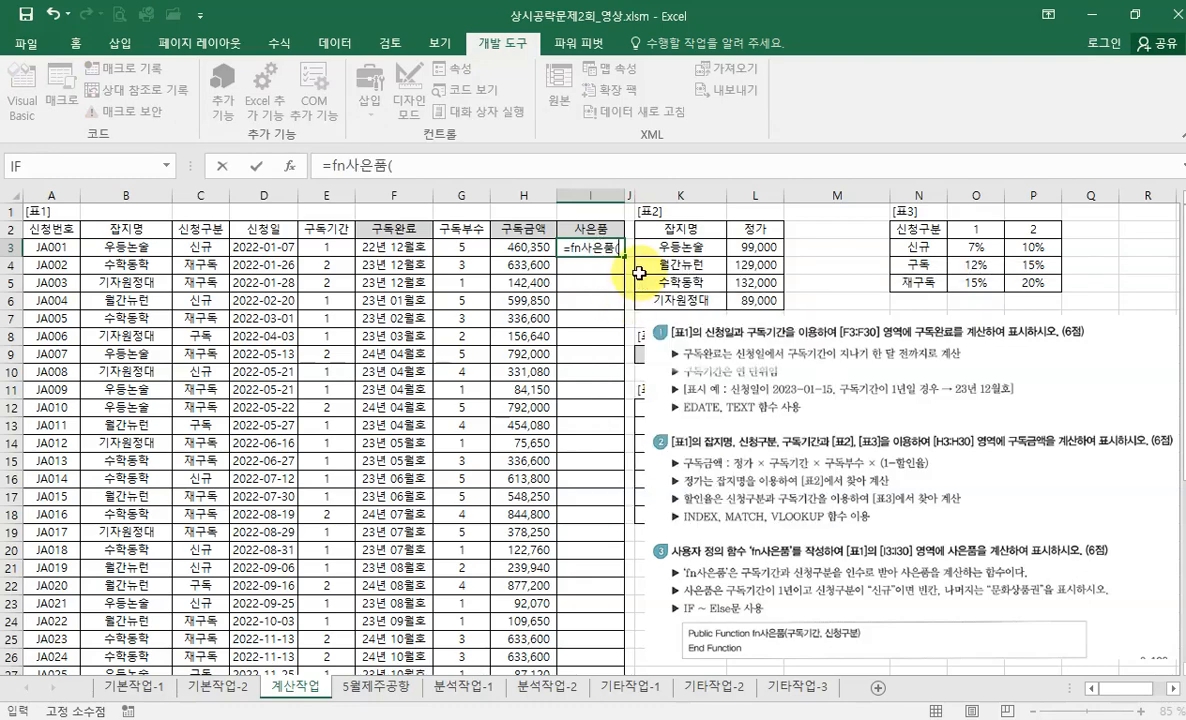
pyautogui.click(293, 172)
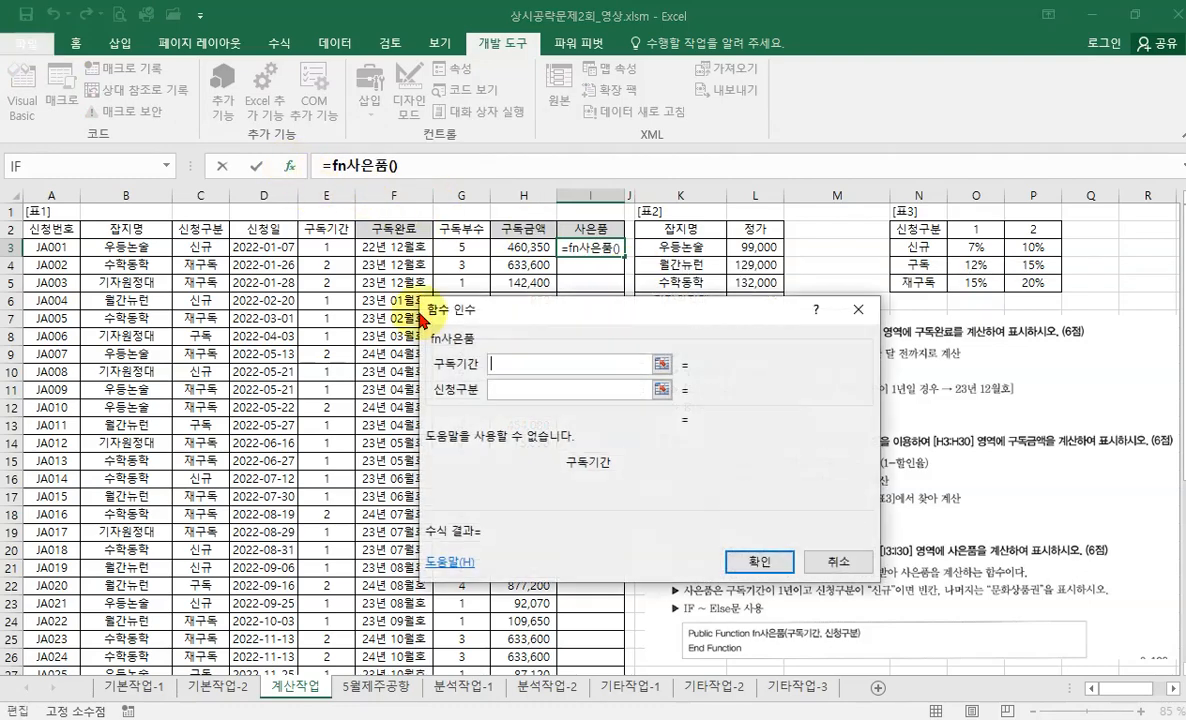
pyautogui.moveTo(405, 310); pyautogui.dragTo(312, 275)
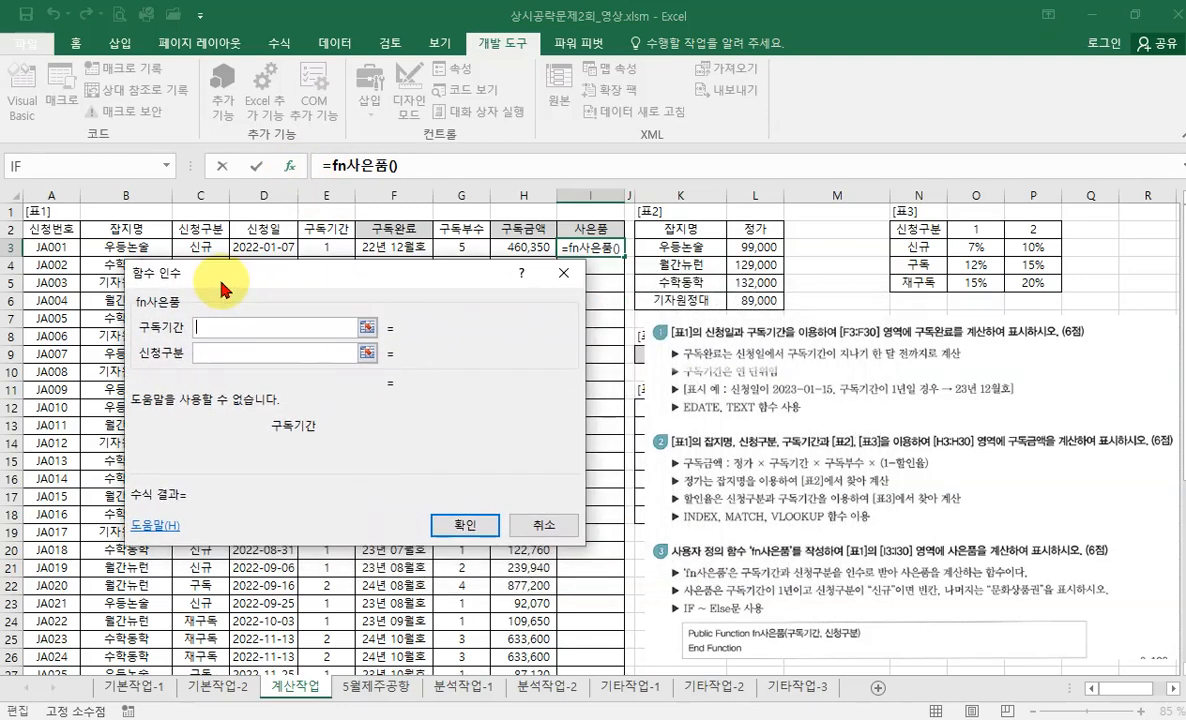
# Set 구독기간 to E3 and 신청구분 to C3, and fill the fn사은품 formula down the 사은품 column to I30.
pyautogui.click(195, 327)
pyautogui.click(333, 247)
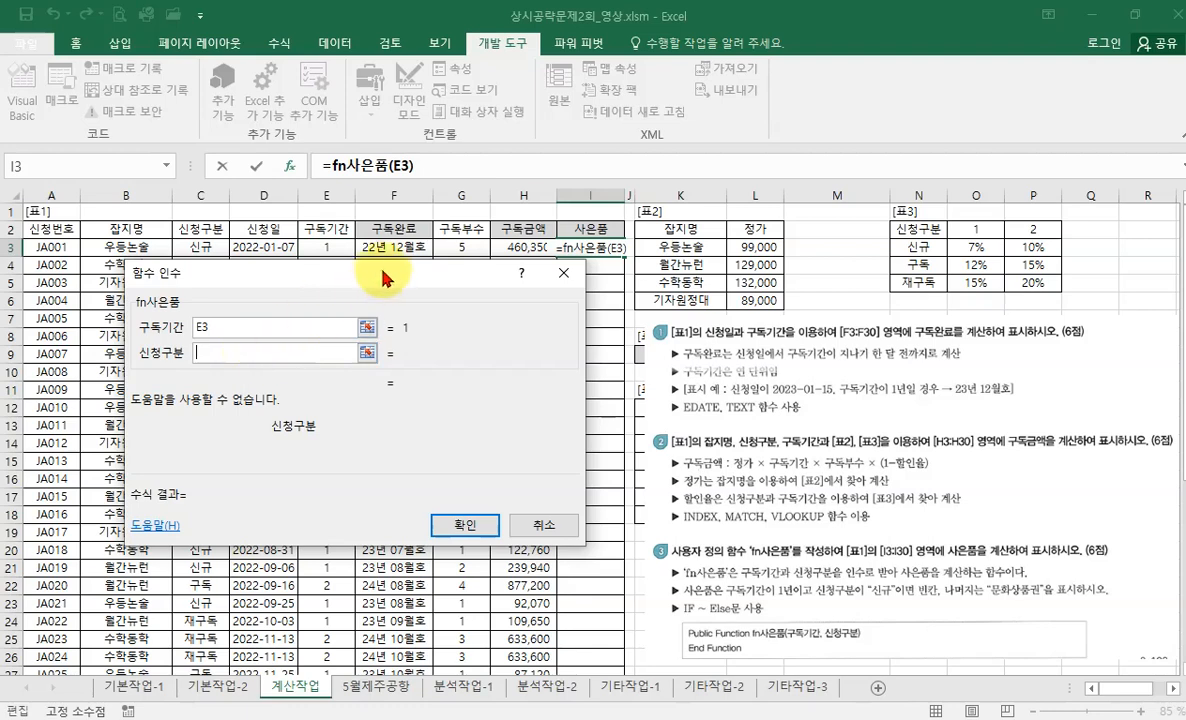
pyautogui.click(206, 247)
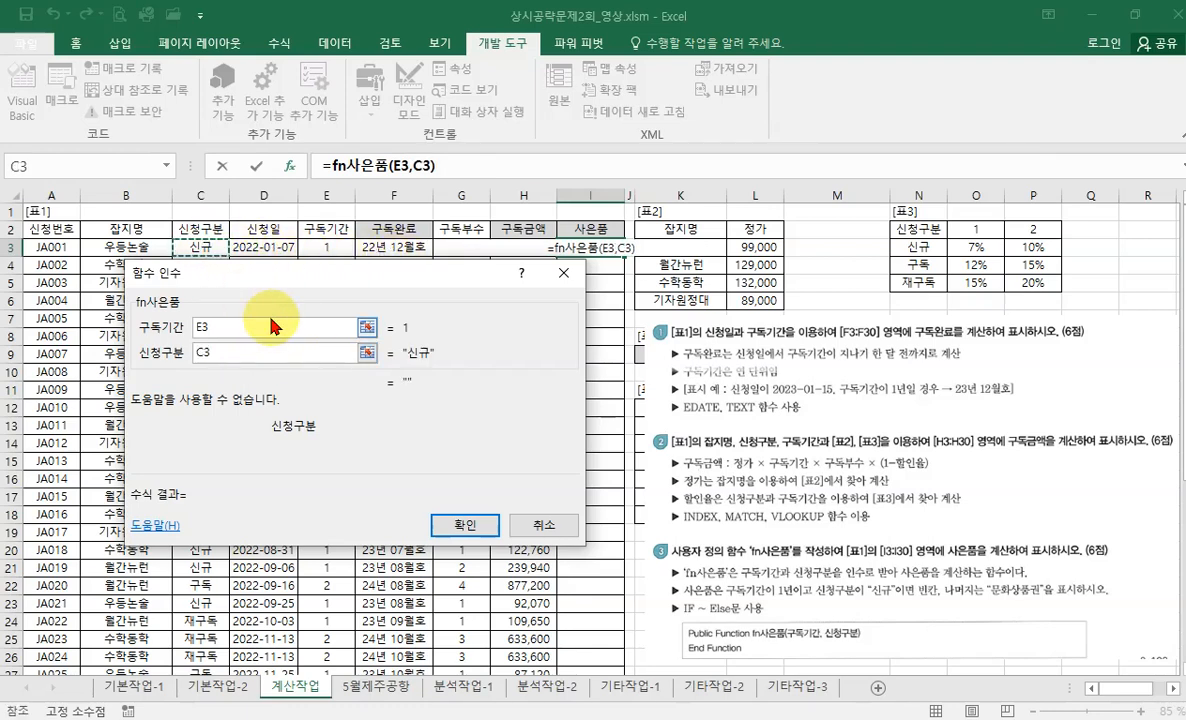
pyautogui.click(461, 525)
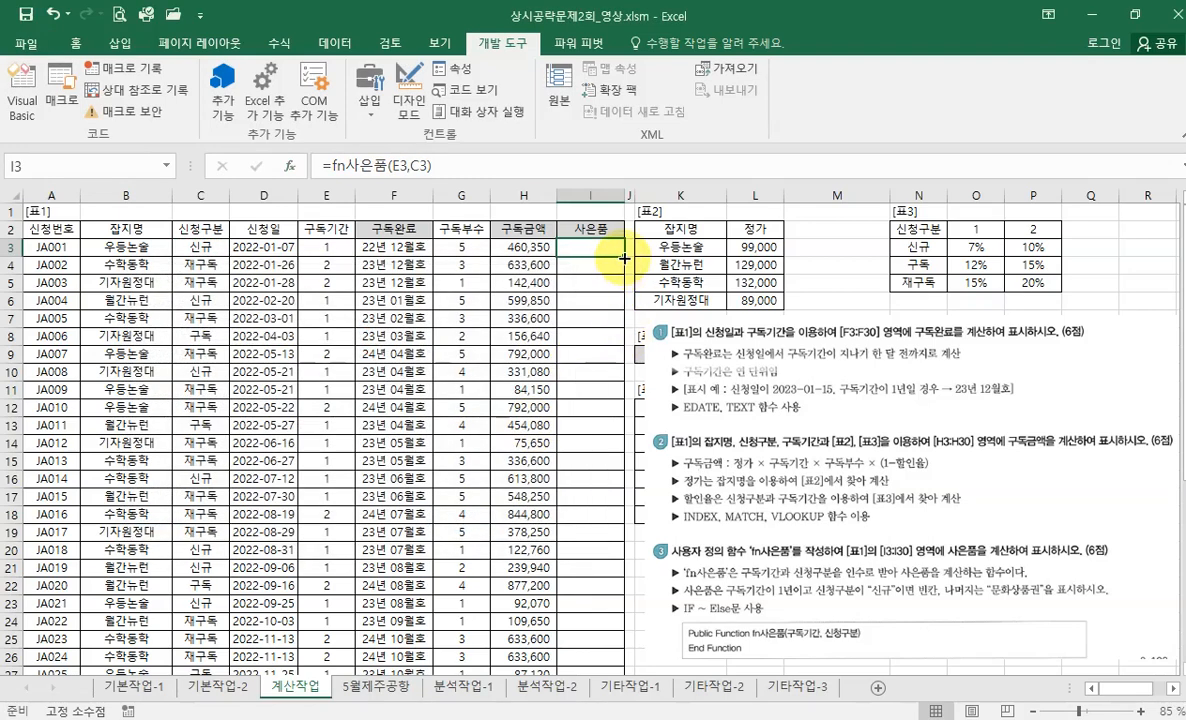
pyautogui.doubleClick(624, 258)
pyautogui.click(609, 264)
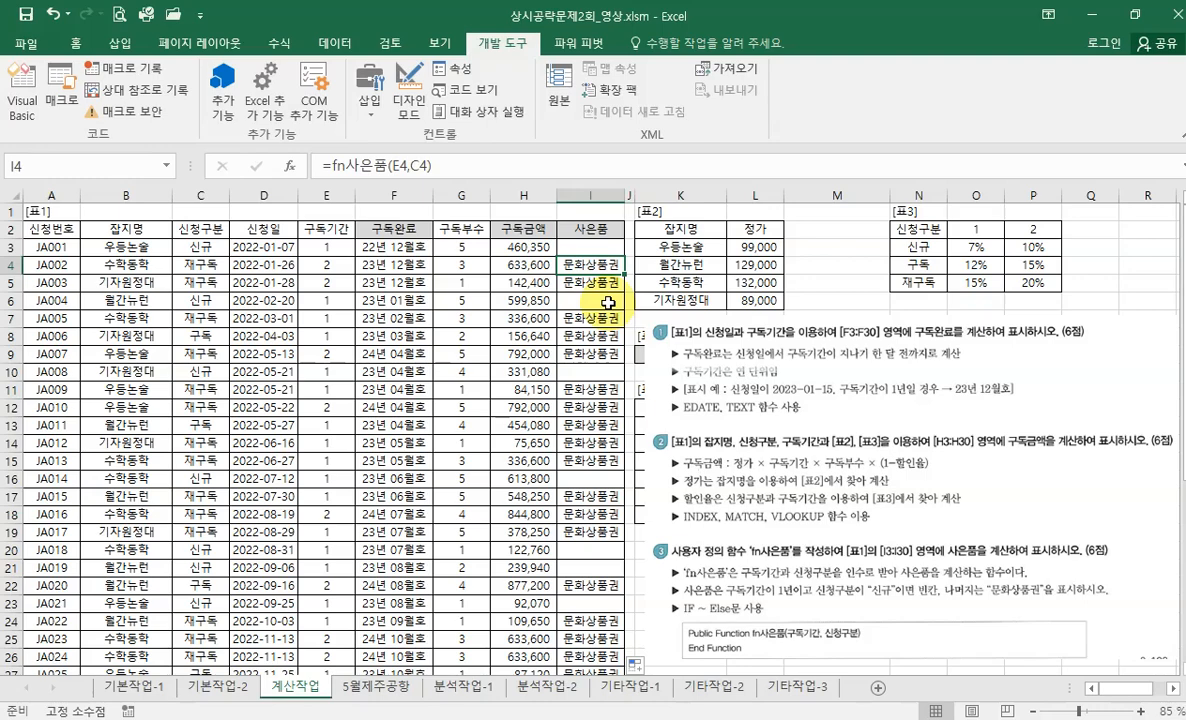
# Move the picture of questions 1–3 aside and place the picture of questions 4–5 just below 표4, leaving cell O9 accessible.
pyautogui.moveTo(666, 388); pyautogui.dragTo(1118, 377)
pyautogui.scroll(-3, 934, 614)
pyautogui.moveTo(934, 614); pyautogui.dragTo(858, 338)
pyautogui.scroll(2, 829, 339)
pyautogui.scroll(2, 863, 354)
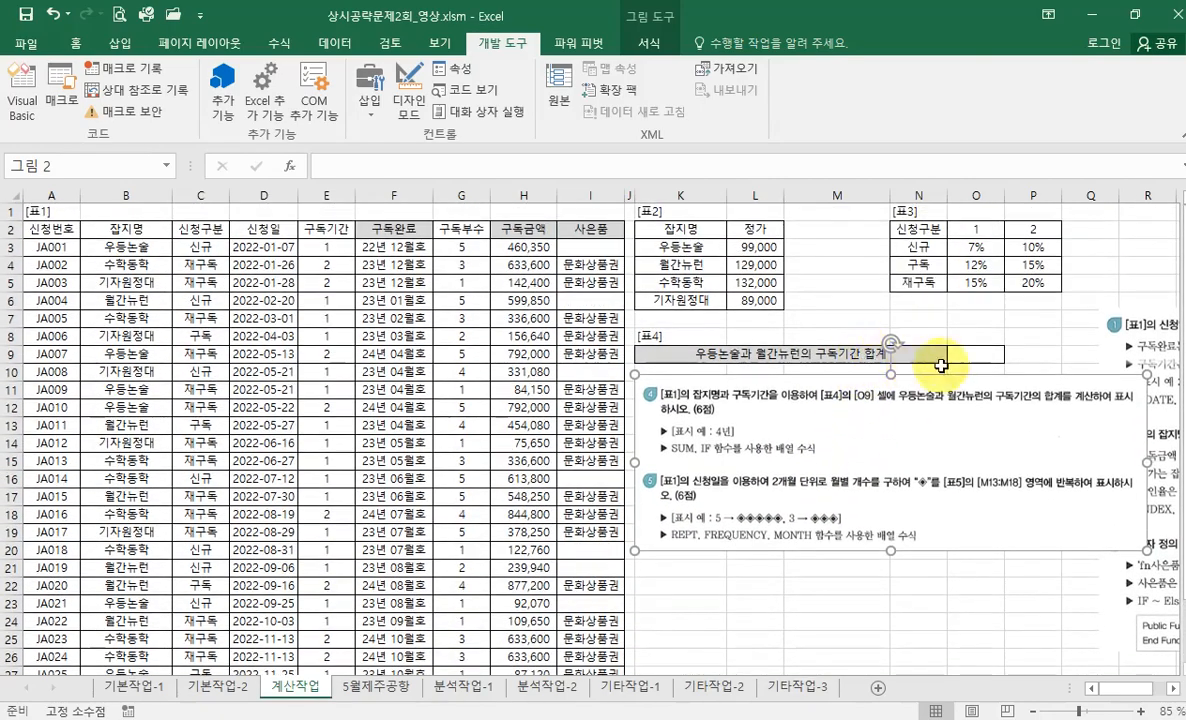
pyautogui.click(969, 354)
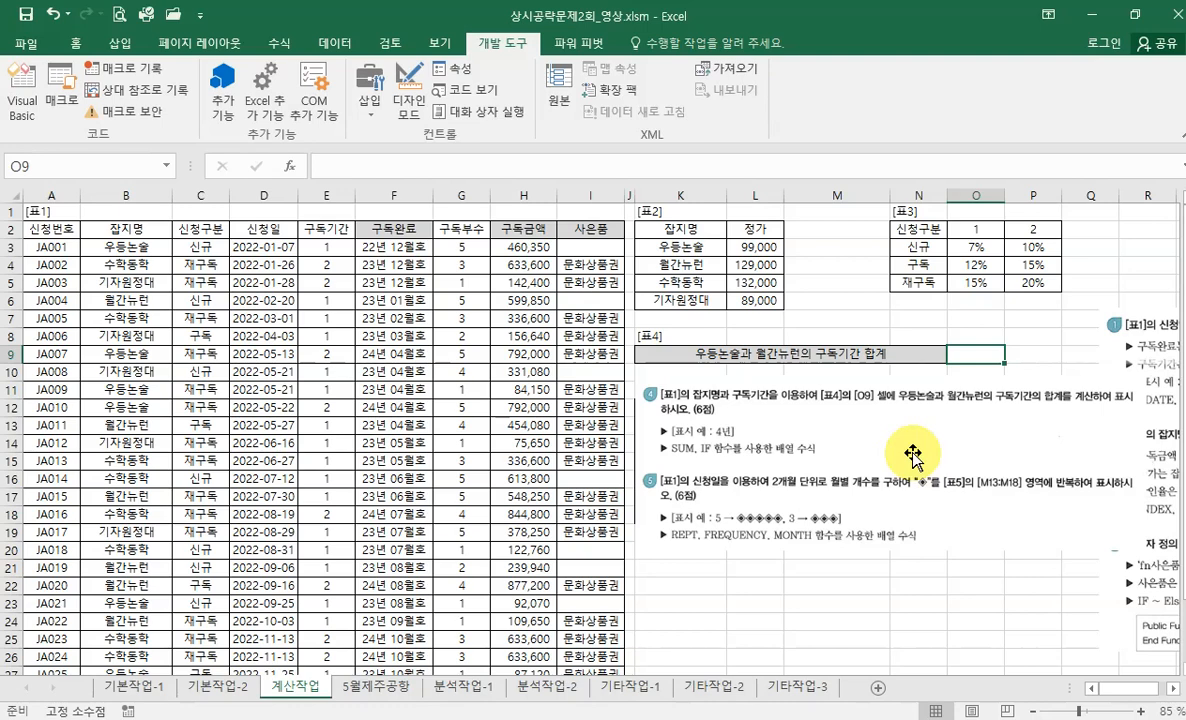
# Fill the 잡지명 cells B3:B30 of 표1 with the standard yellow color.
pyautogui.click(122, 246)
pyautogui.click(75, 43)
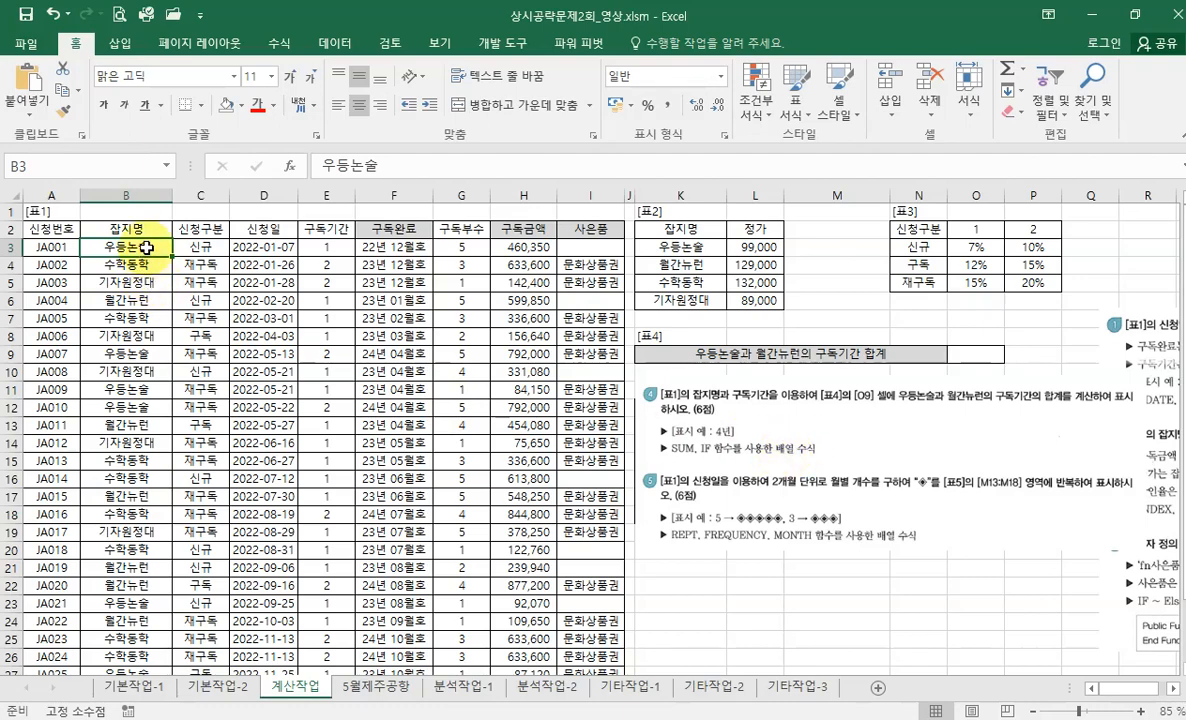
pyautogui.scroll(-3, 165, 296)
pyautogui.scroll(-3, 165, 296)
pyautogui.keyDown('shift'); pyautogui.click(138, 445); pyautogui.keyUp('shift')
pyautogui.scroll(7, 150, 300)
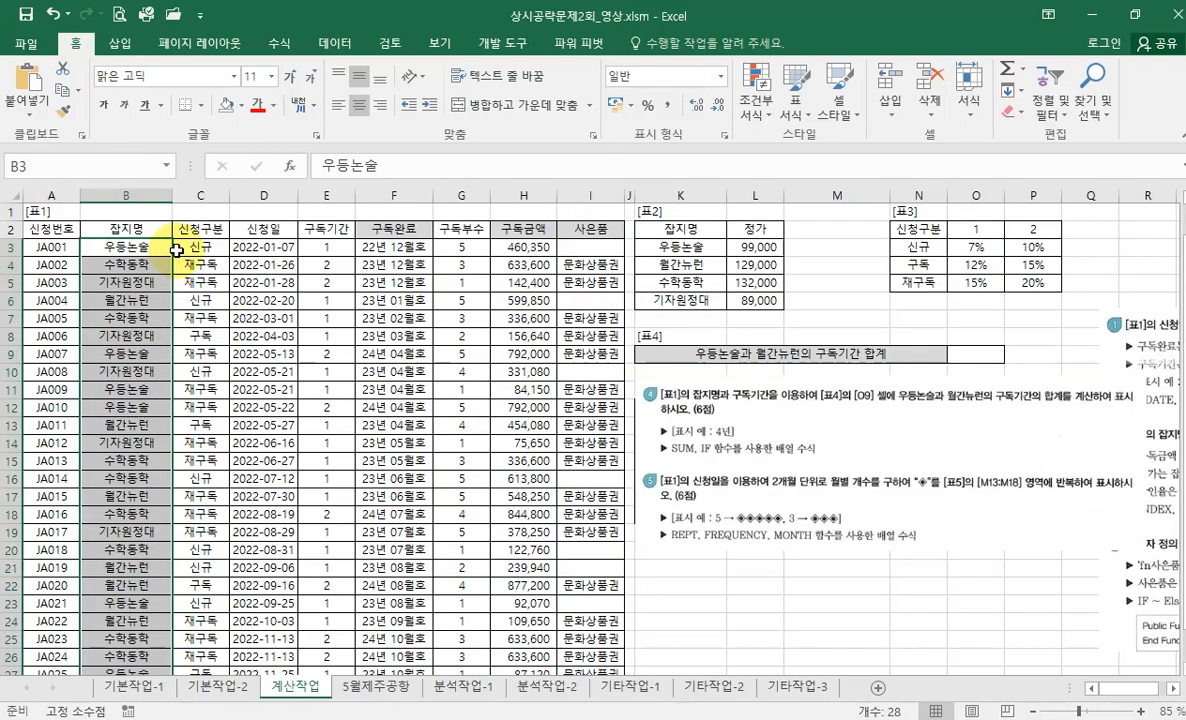
pyautogui.click(240, 105)
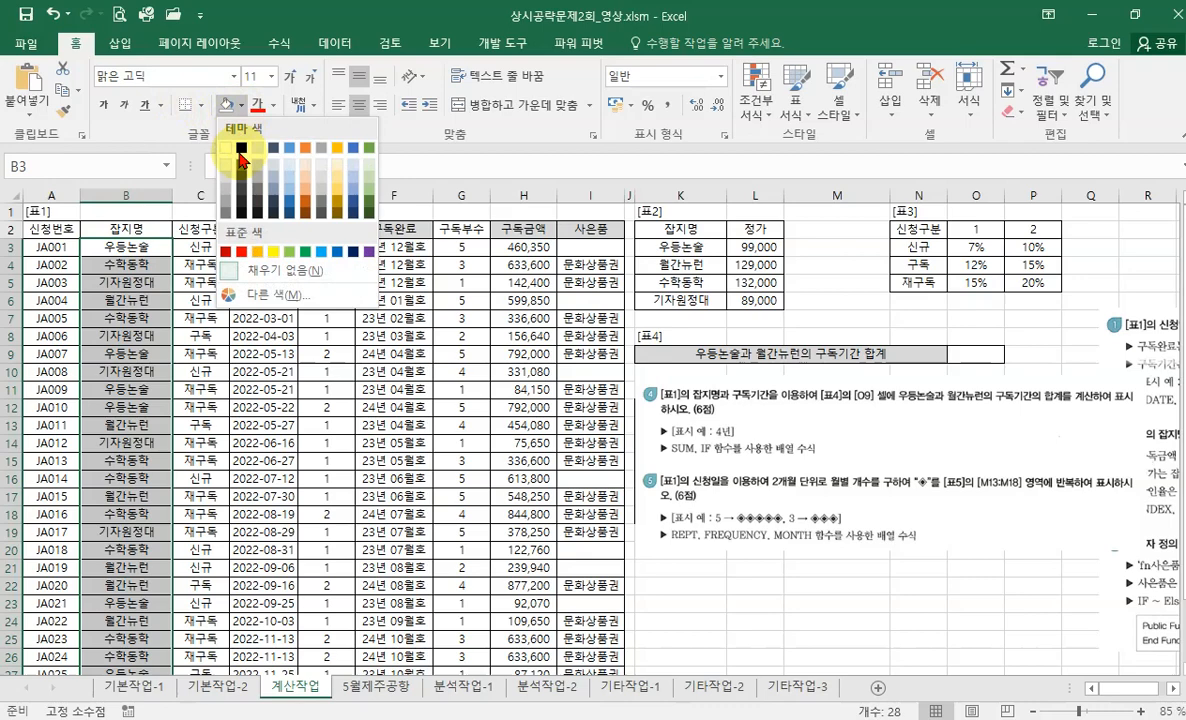
pyautogui.click(273, 251)
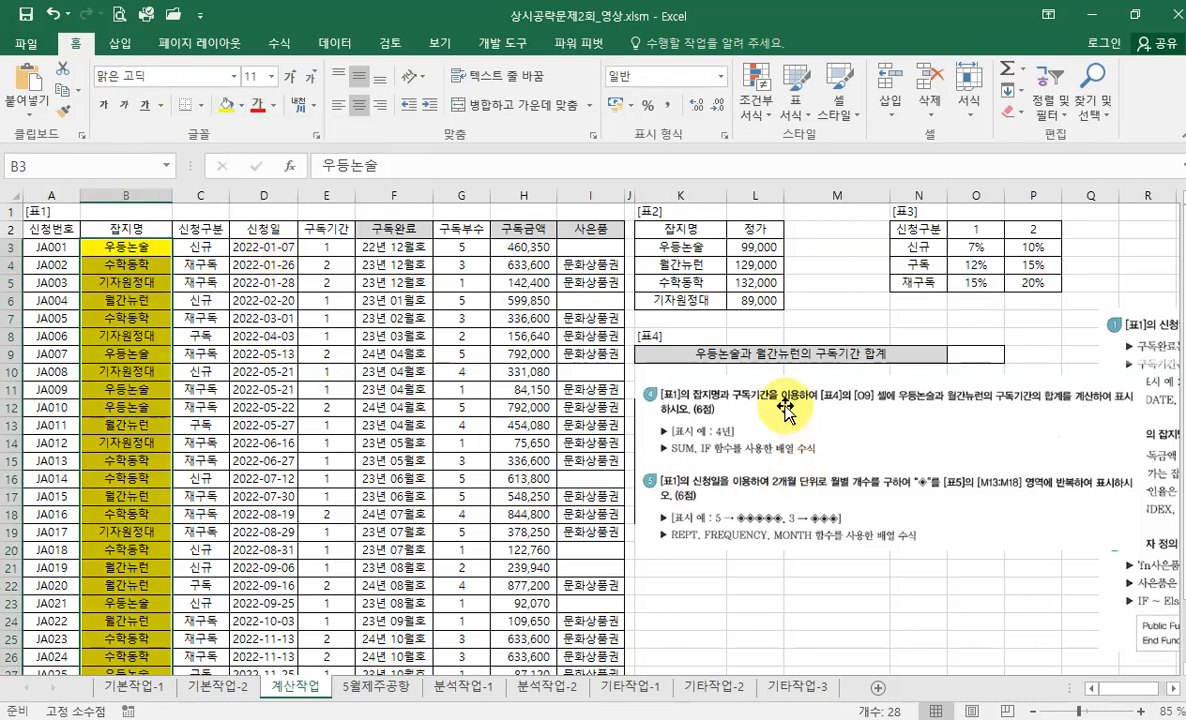
# Fill the 구독기간 cells E3:E30 of 표1 with the standard orange color.
pyautogui.click(326, 247)
pyautogui.scroll(-7, 331, 320)
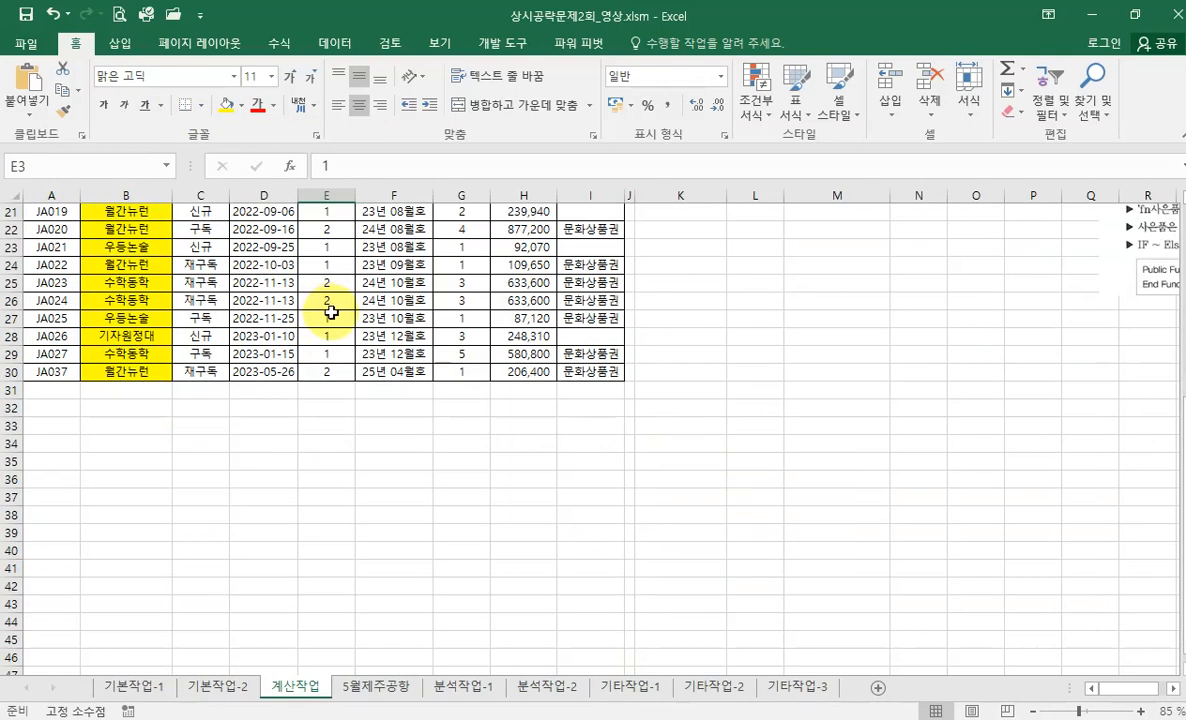
pyautogui.keyDown('shift'); pyautogui.click(332, 374); pyautogui.keyUp('shift')
pyautogui.scroll(7, 332, 374)
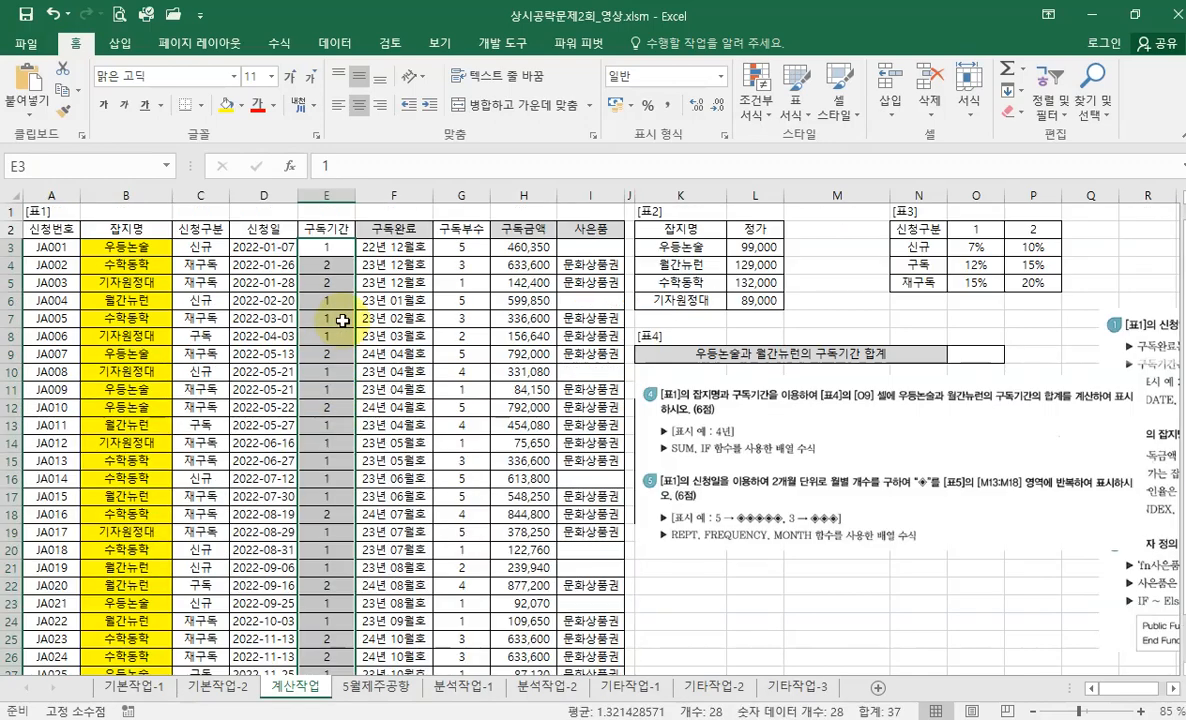
pyautogui.click(241, 105)
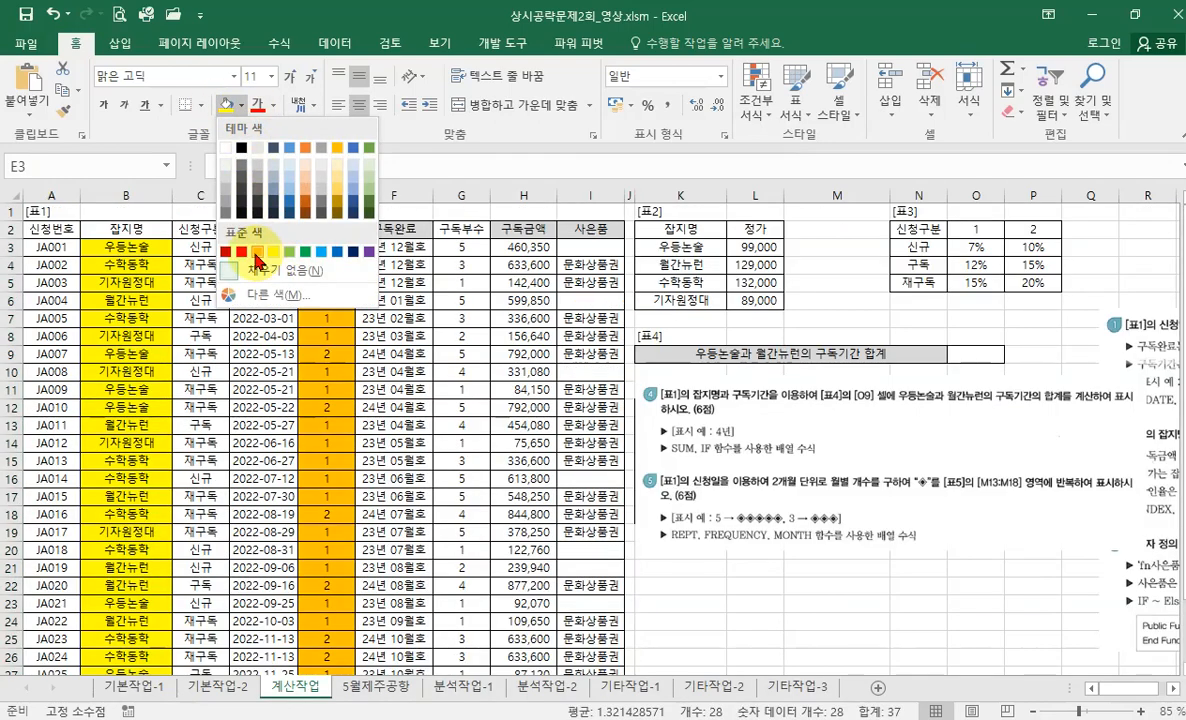
pyautogui.click(257, 243)
pyautogui.click(455, 368)
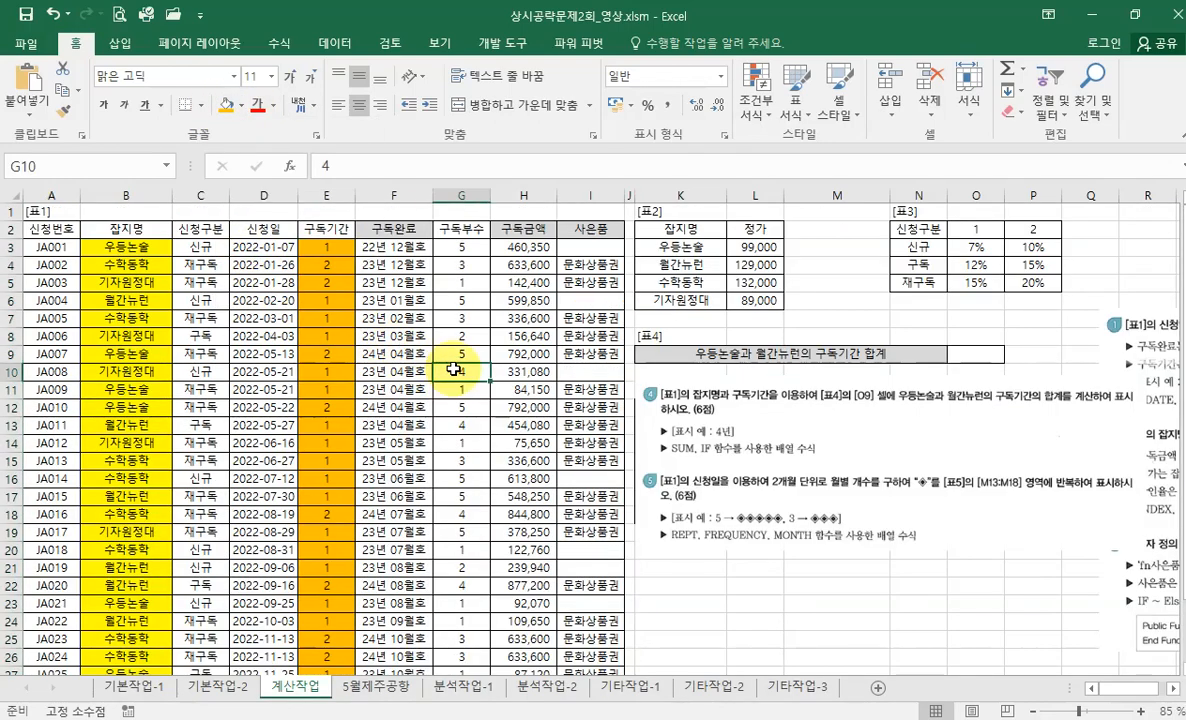
# Examine how the 우등논술 and 월간뉴런 rows pair 잡지명 with 구독기간 for the sum required in O9.
pyautogui.click(958, 352)
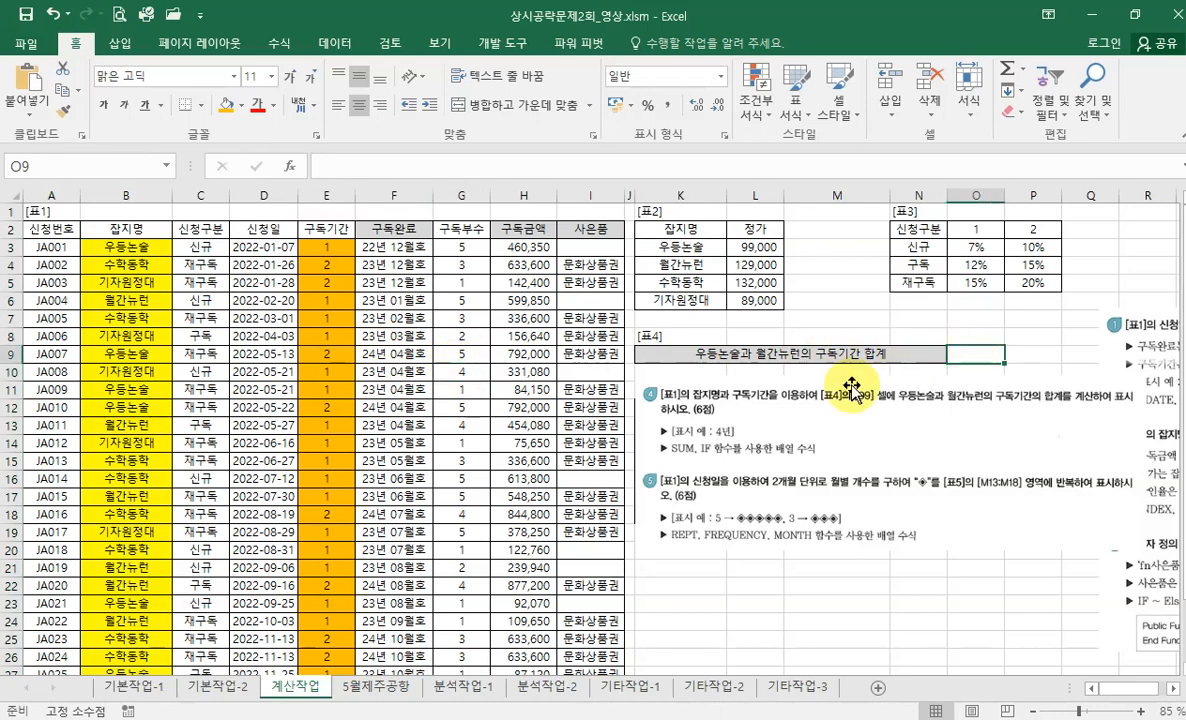
pyautogui.click(126, 246)
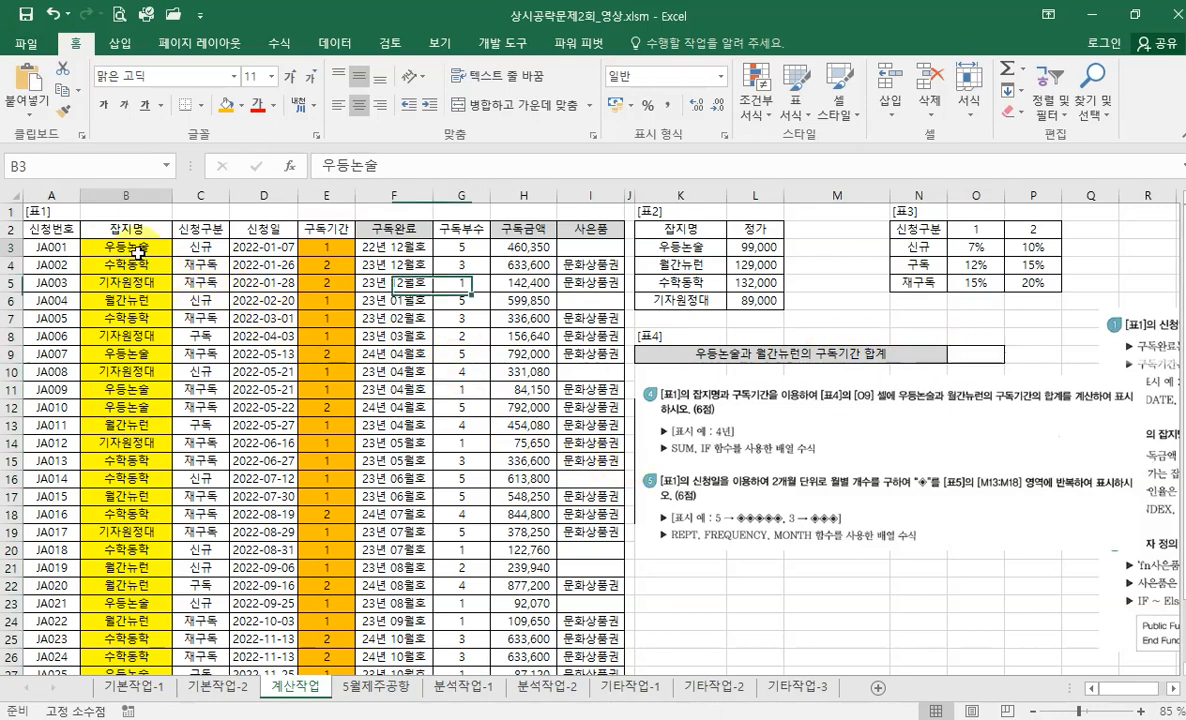
pyautogui.click(333, 261)
pyautogui.click(335, 246)
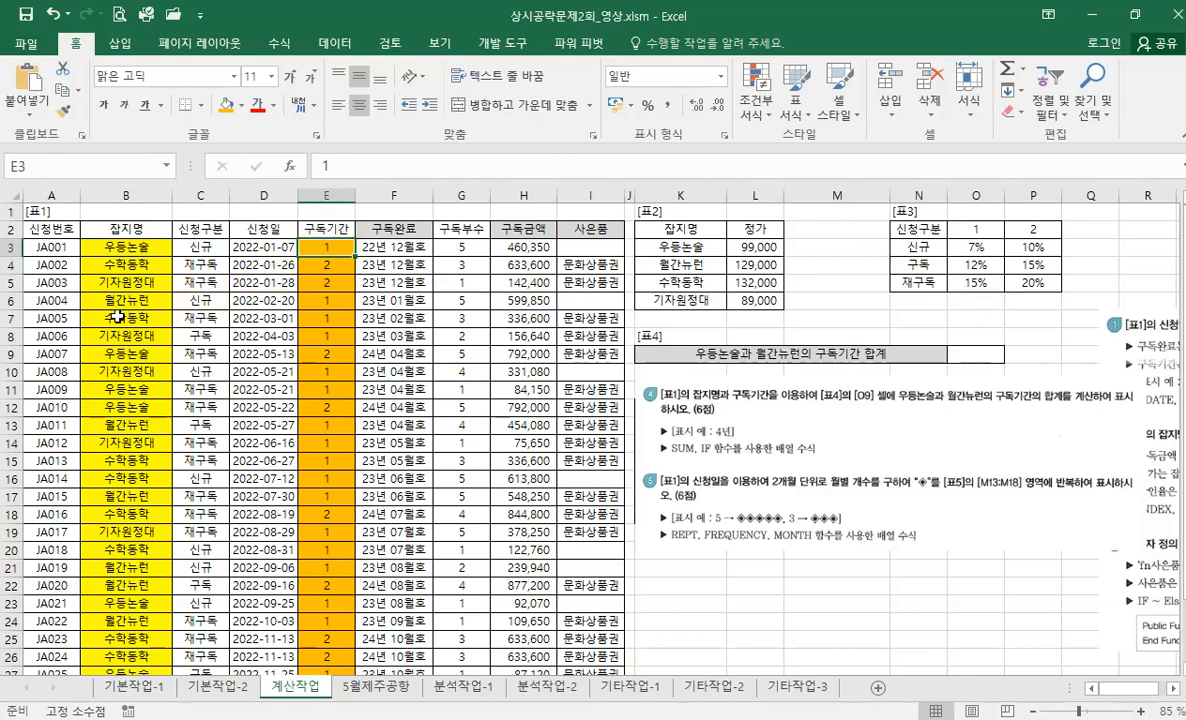
pyautogui.click(127, 304)
pyautogui.click(330, 300)
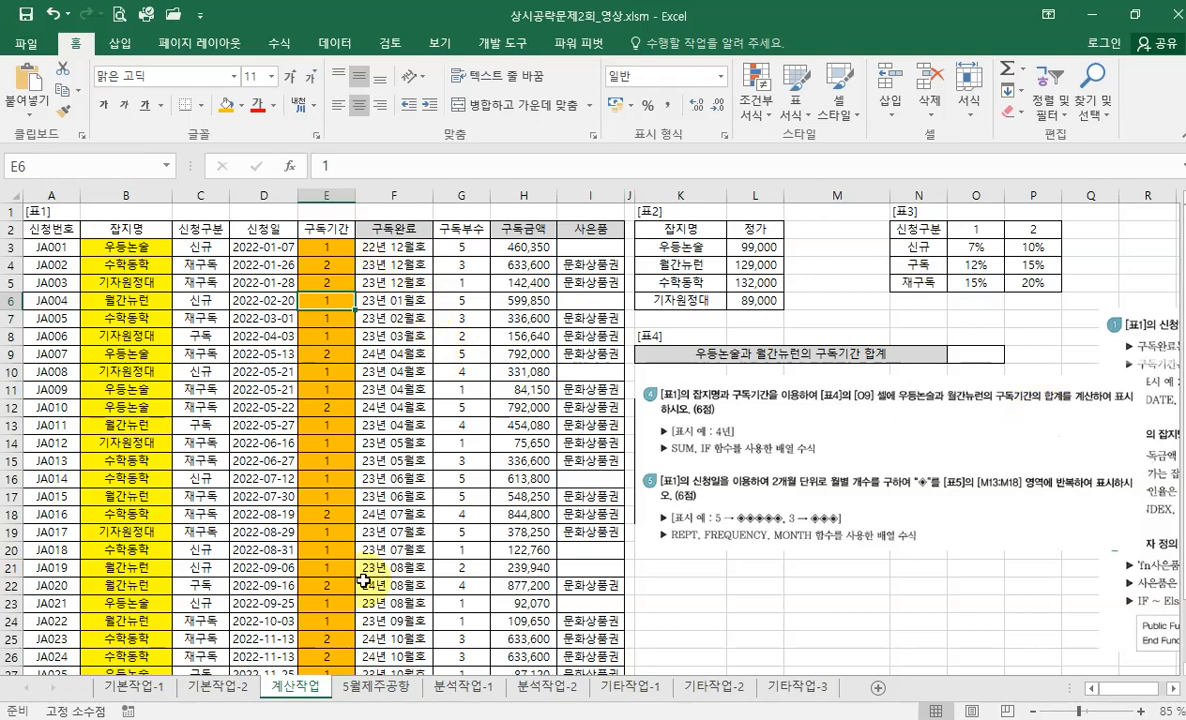
pyautogui.click(975, 352)
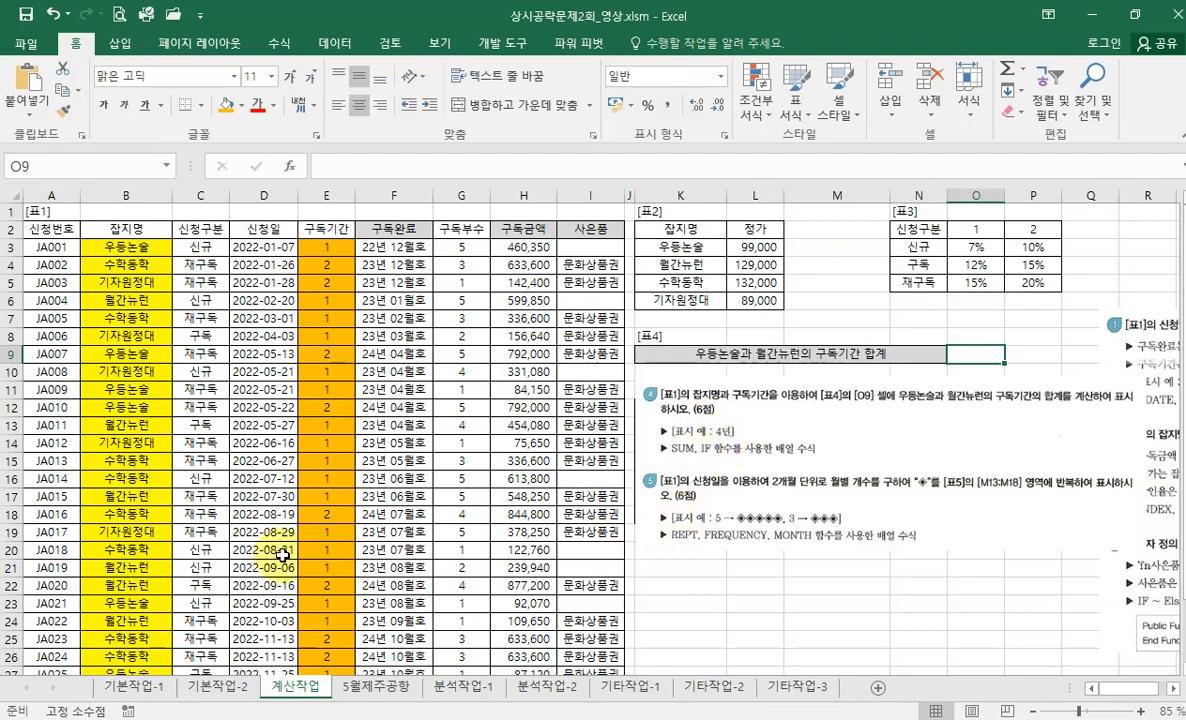
# Shift the picture of questions 4–5 toward 표1 and start a SUM formula in O9 with its function arguments open.
pyautogui.moveTo(773, 449); pyautogui.dragTo(643, 449)
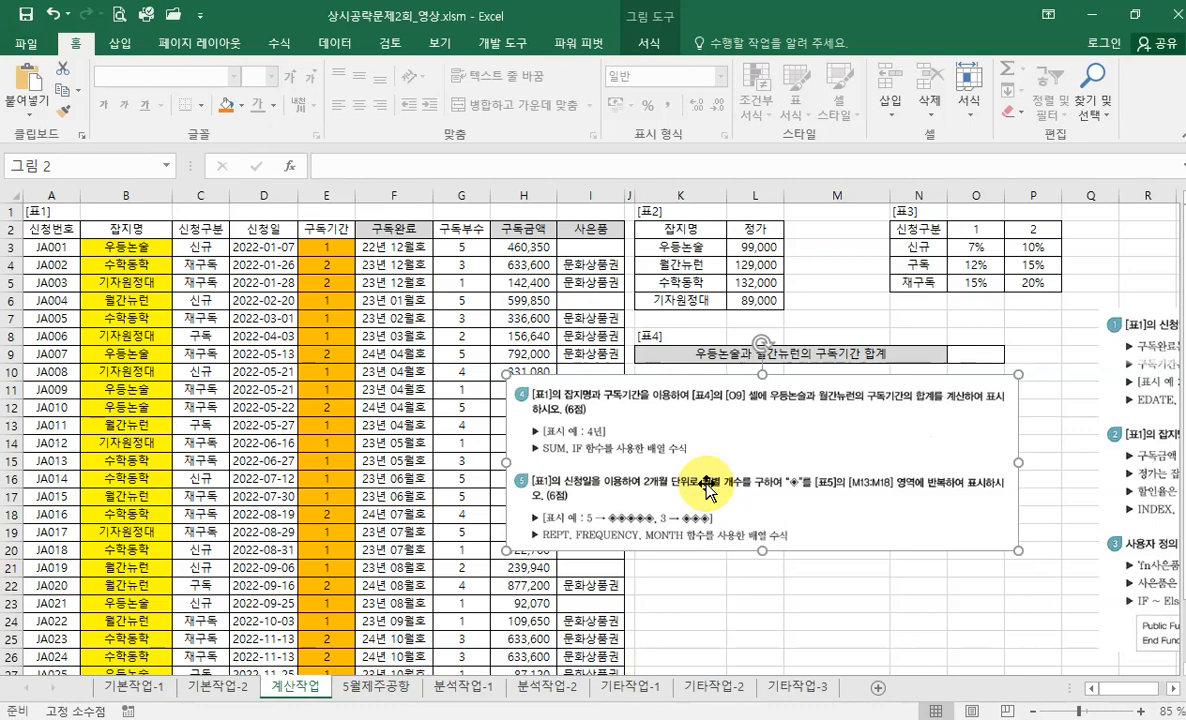
pyautogui.click(972, 354)
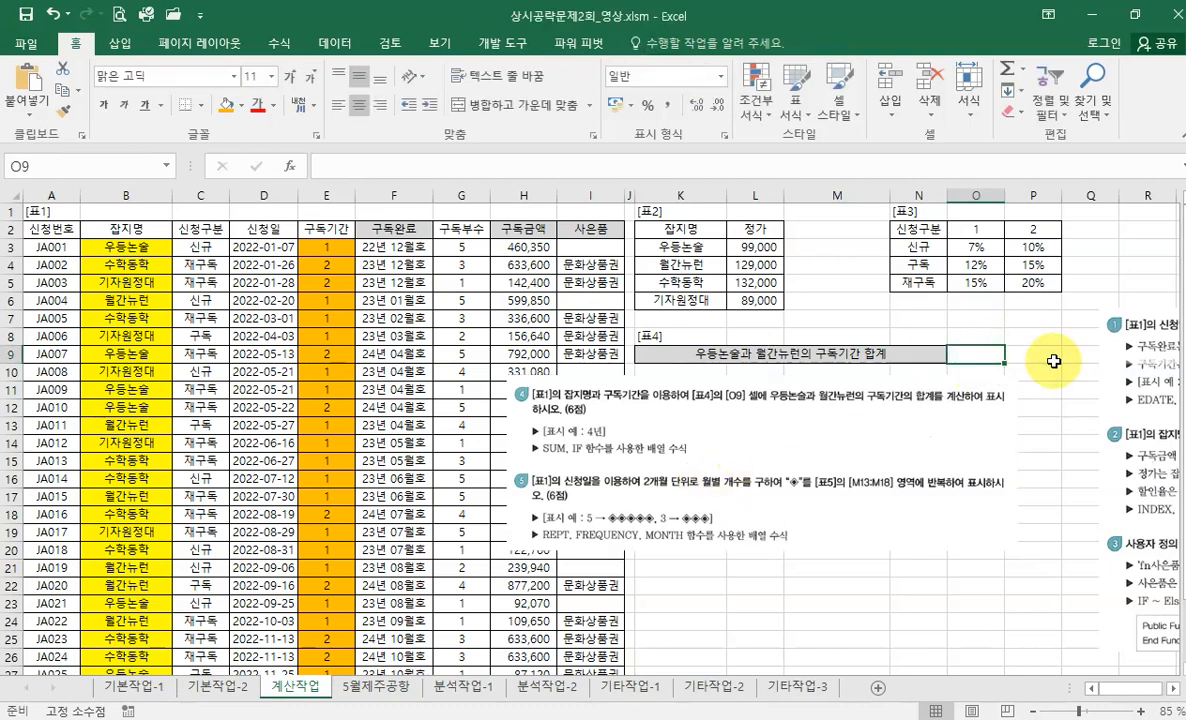
pyautogui.write('=sum')
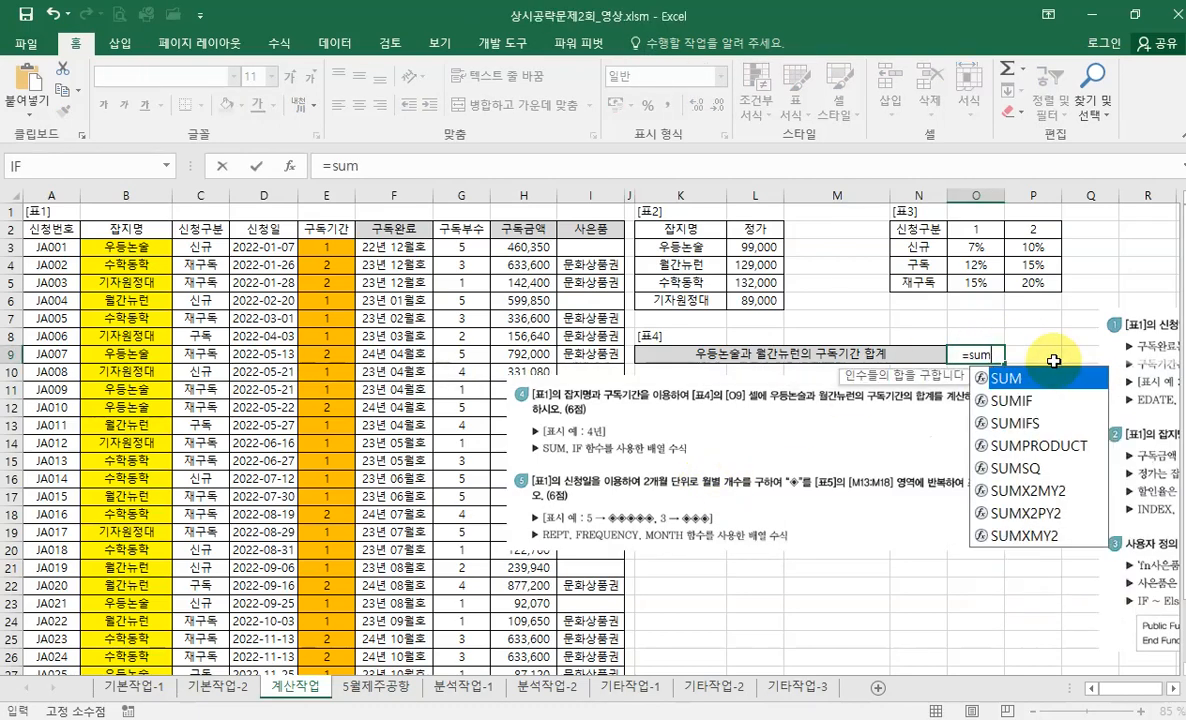
pyautogui.doubleClick(985, 378)
pyautogui.click(292, 168)
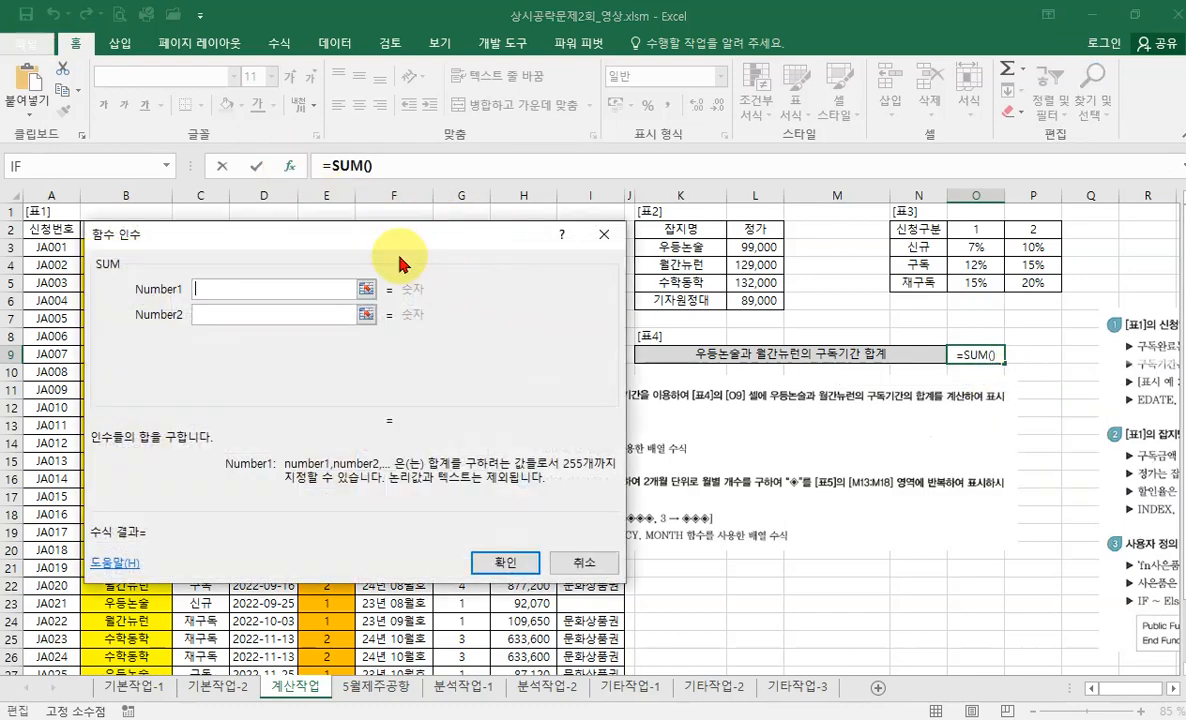
pyautogui.moveTo(395, 245); pyautogui.dragTo(769, 383)
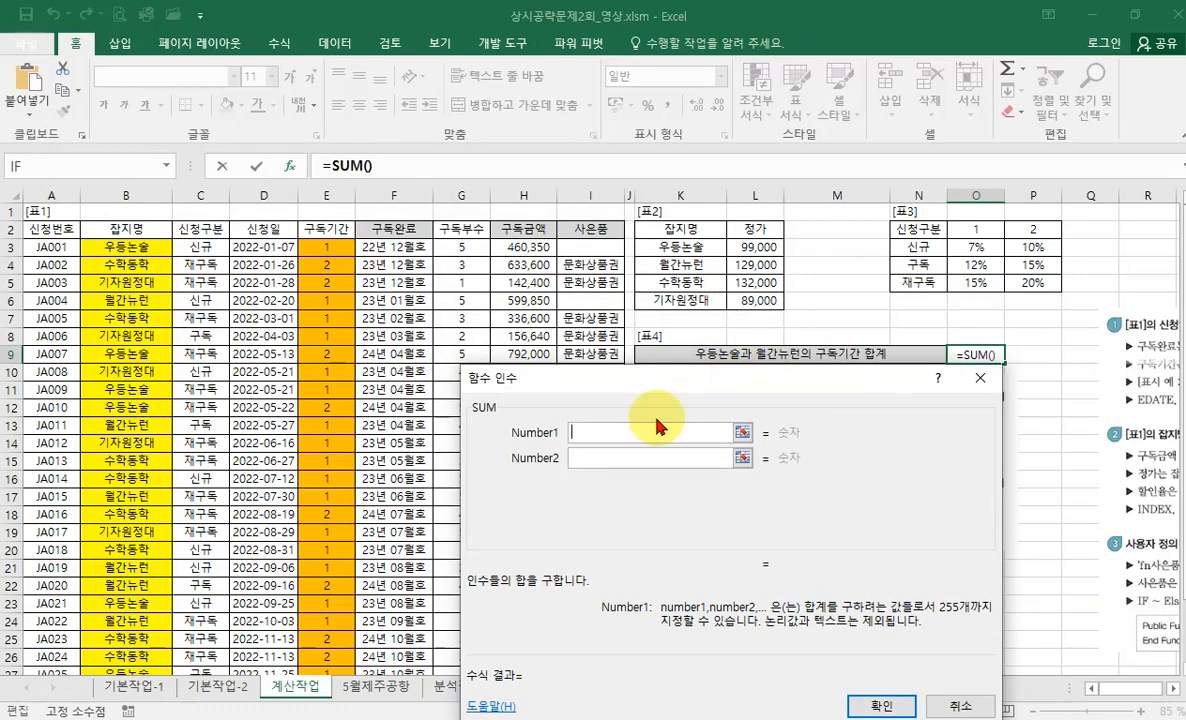
# Nest an IF function as the Number1 argument of SUM and open the IF function's arguments.
pyautogui.write('if()')
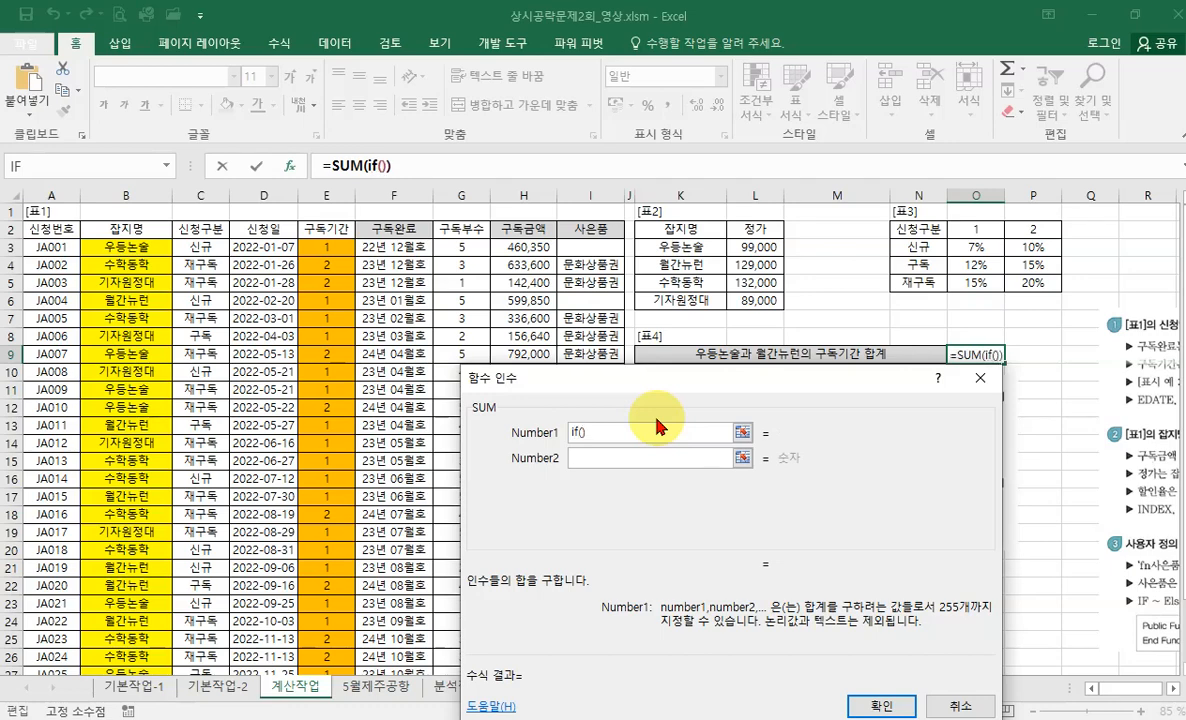
pyautogui.click(375, 167)
pyautogui.click(633, 458)
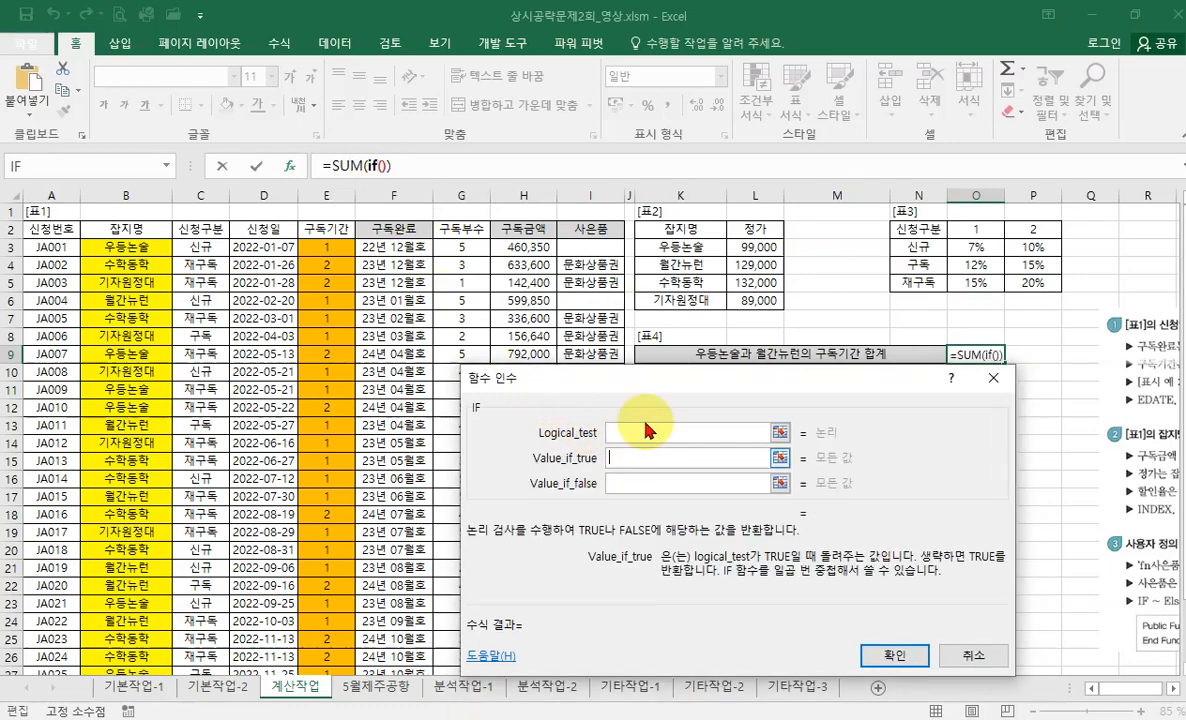
pyautogui.moveTo(657, 393); pyautogui.dragTo(626, 400)
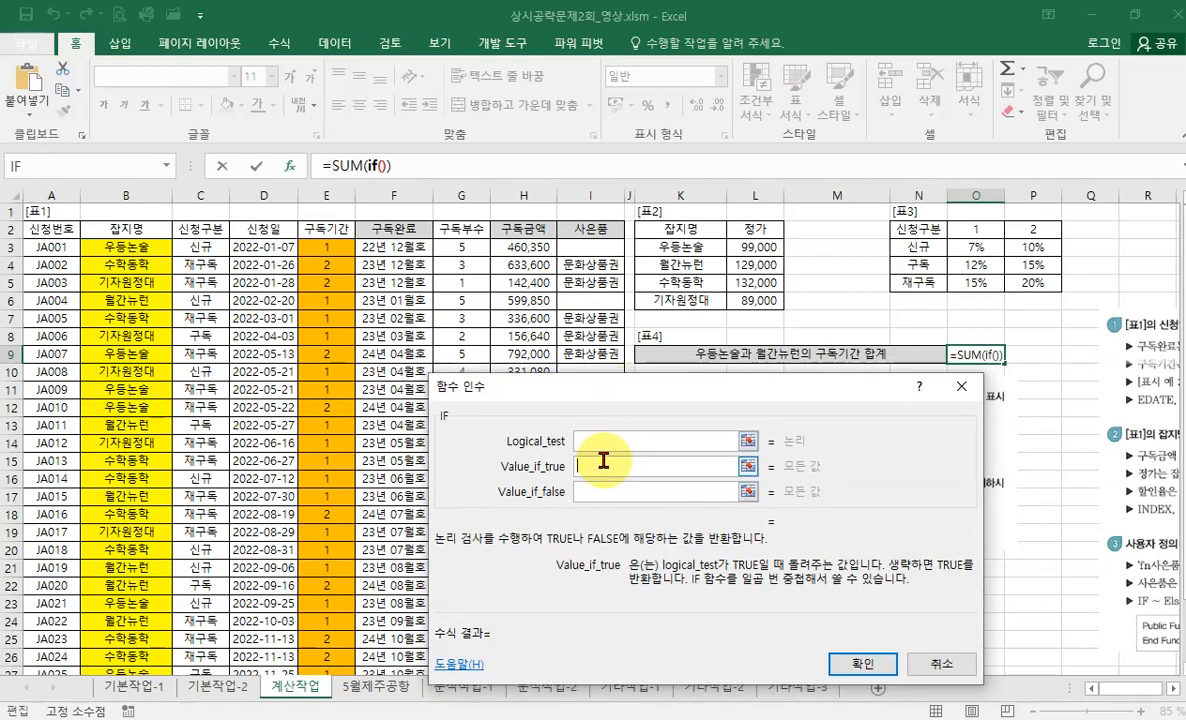
# Set the IF function's Value_if_true argument to the 구독기간 range E3:E30.
pyautogui.click(342, 244)
pyautogui.scroll(-5, 320, 430)
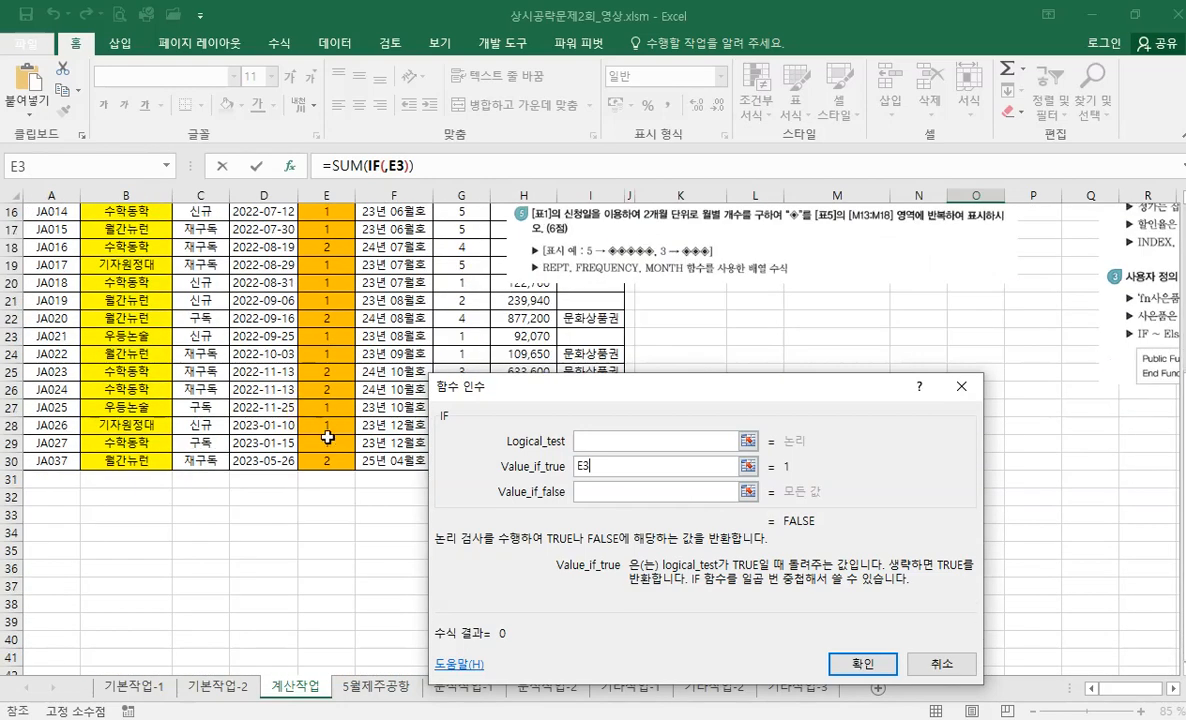
pyautogui.keyDown('shift'); pyautogui.click(333, 459); pyautogui.keyUp('shift')
pyautogui.scroll(5, 333, 420)
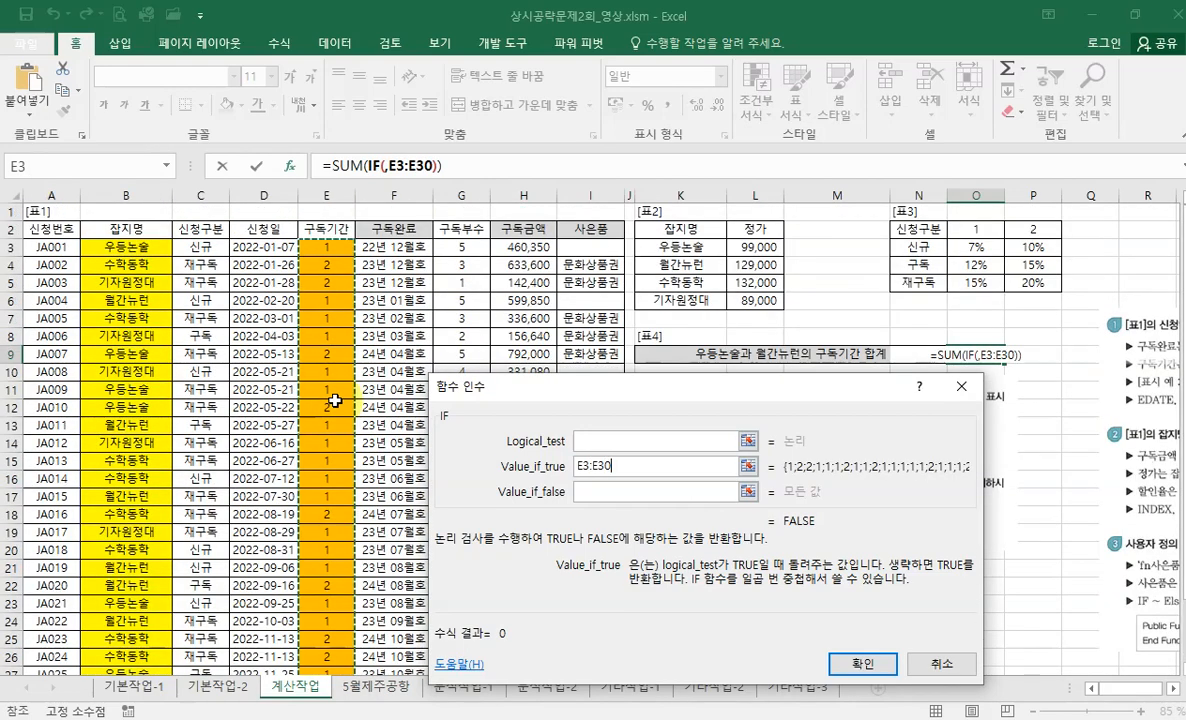
# Make the Value_if_true range absolute as $E$3:$E$30 and lay out Logical_test as two bracketed conditions joined by +, ()+().
pyautogui.press('F4')
pyautogui.click(683, 440)
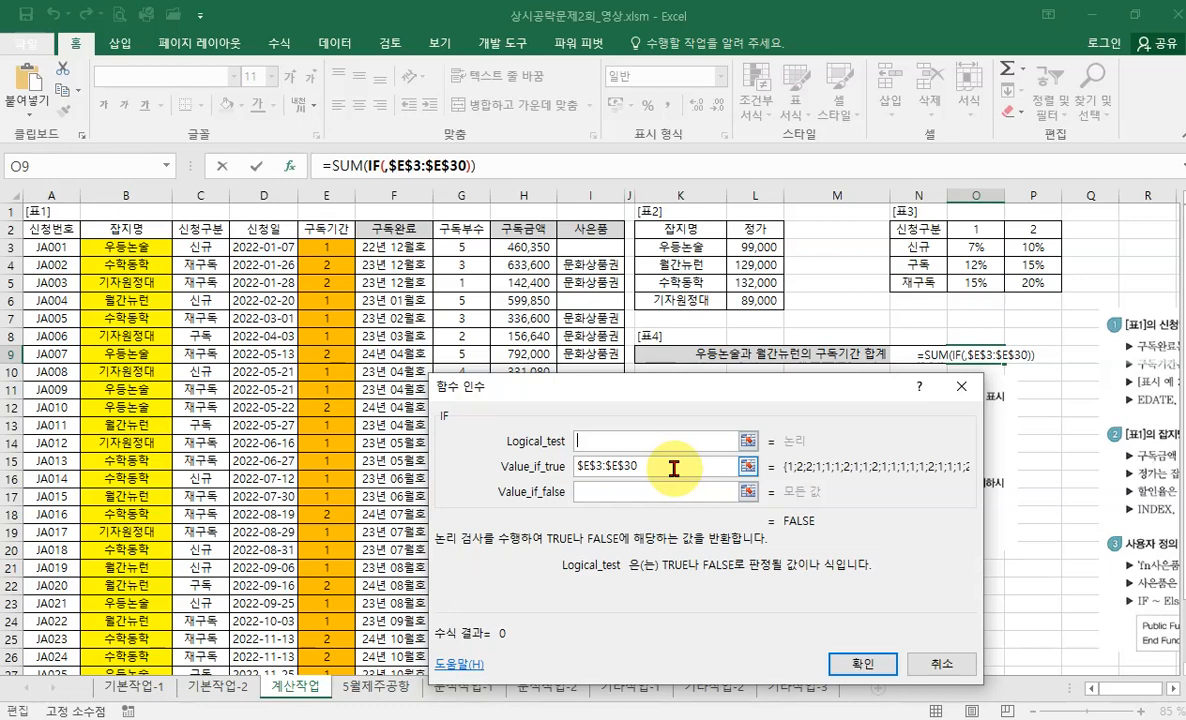
pyautogui.write('()*()')
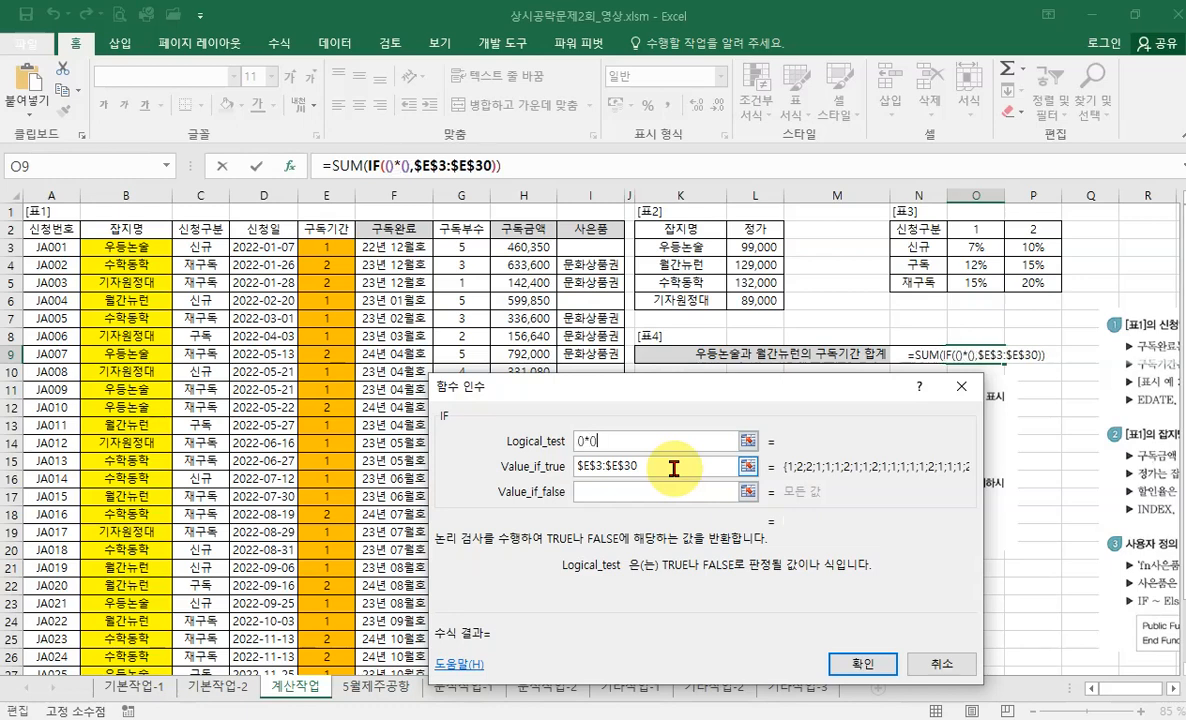
pyautogui.press('Left')
pyautogui.press('BackSpace')
pyautogui.press('BackSpace')
pyautogui.press('BackSpace')
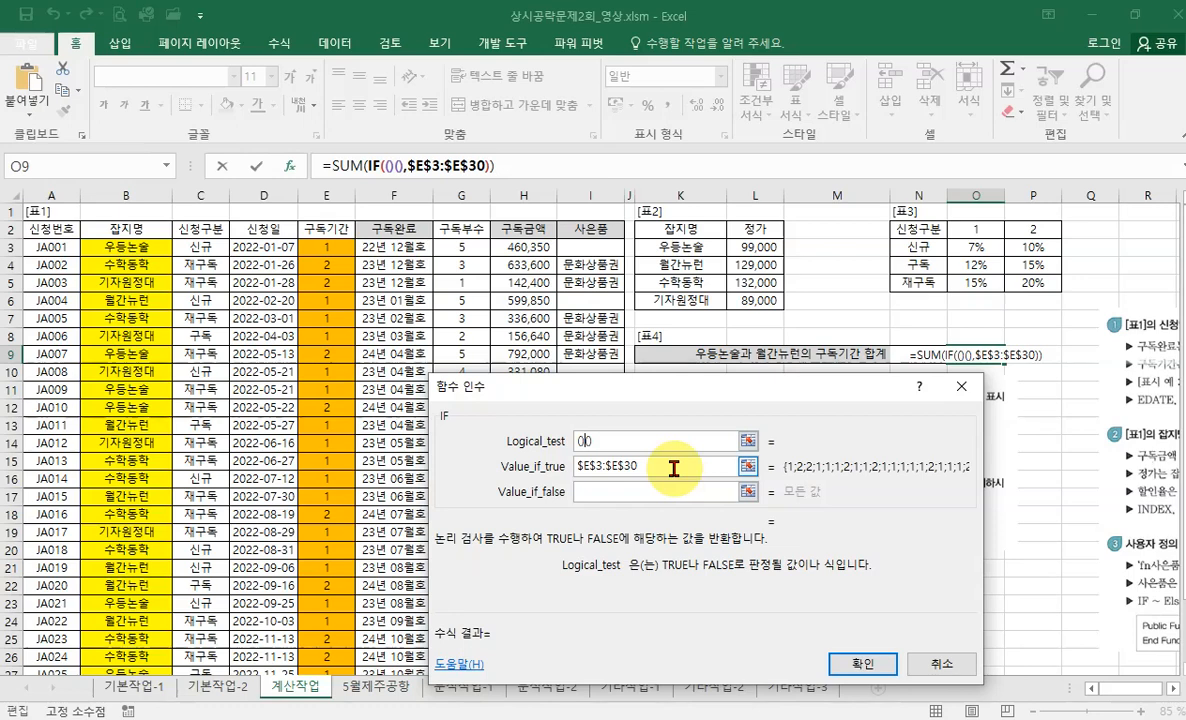
pyautogui.write(')+(')
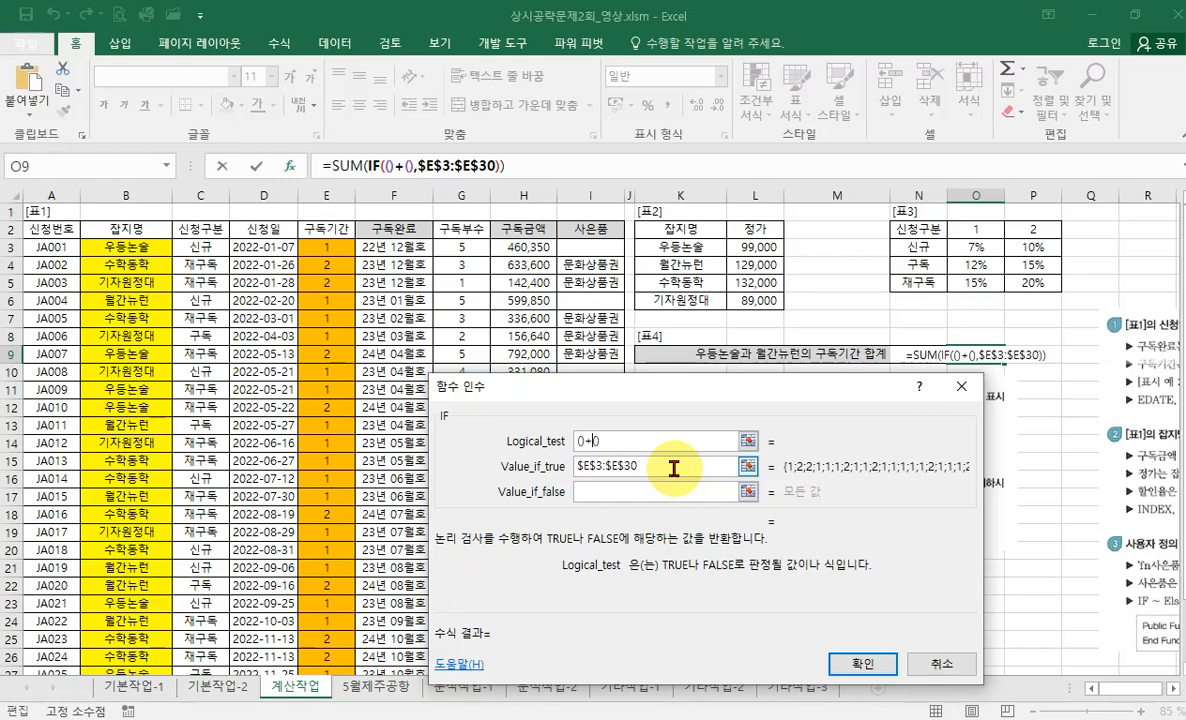
# Fill the first bracket of Logical_test with the 잡지명 range as the absolute reference $B$3:$B$30.
pyautogui.press('Home')
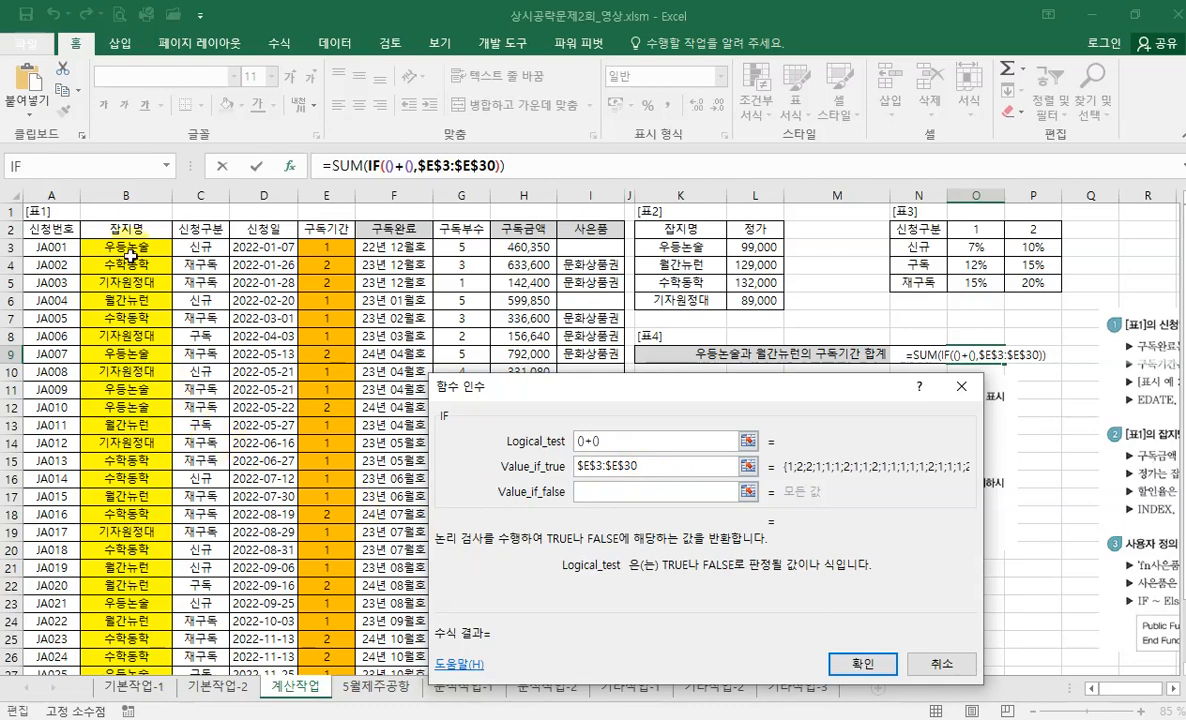
pyautogui.click(130, 254)
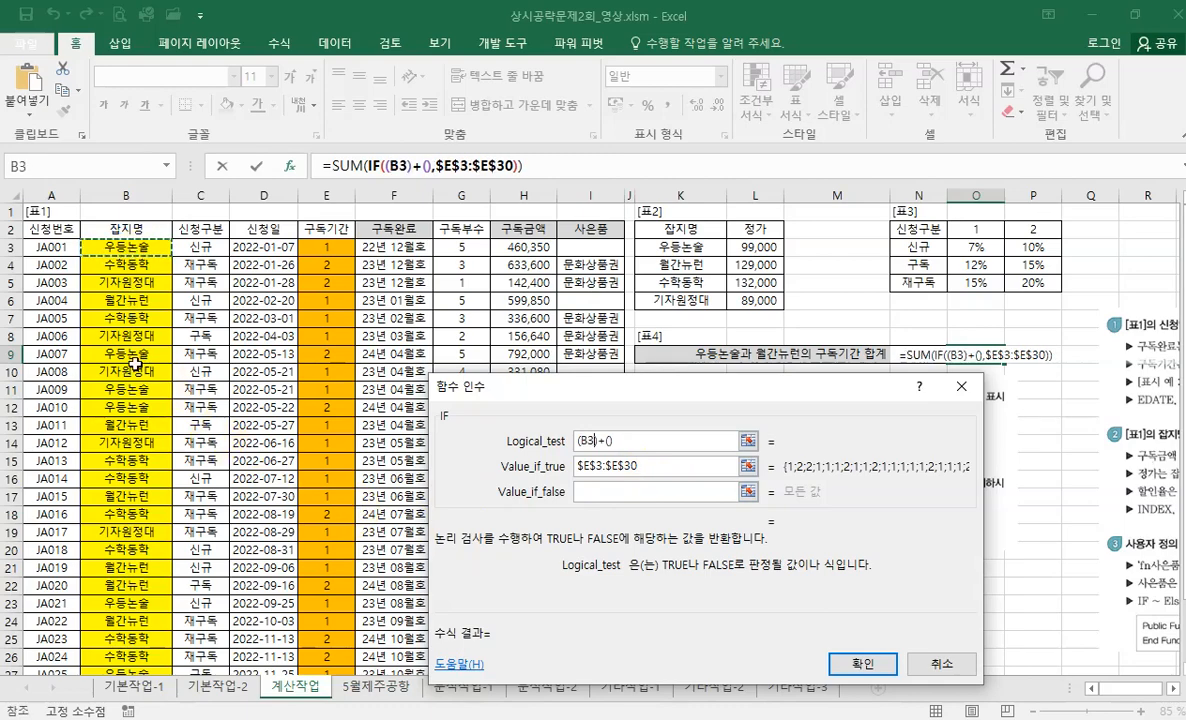
pyautogui.scroll(-3, 130, 300)
pyautogui.moveTo(145, 550); pyautogui.dragTo(145, 550)
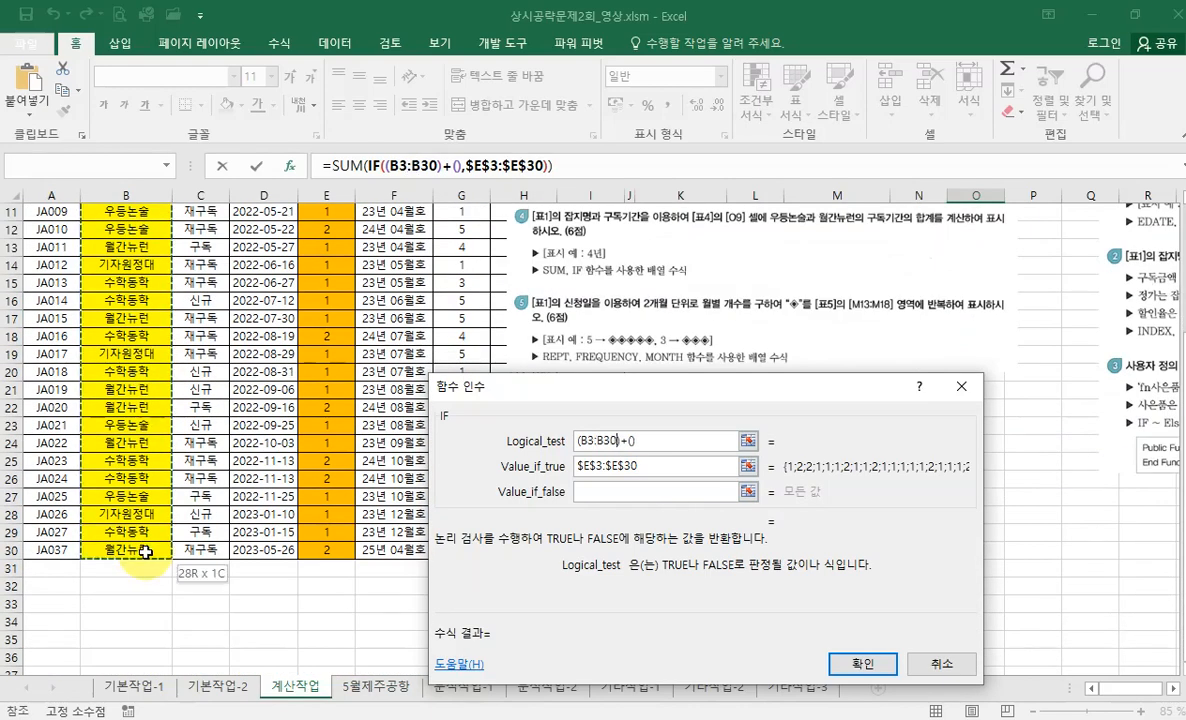
pyautogui.scroll(3, 127, 400)
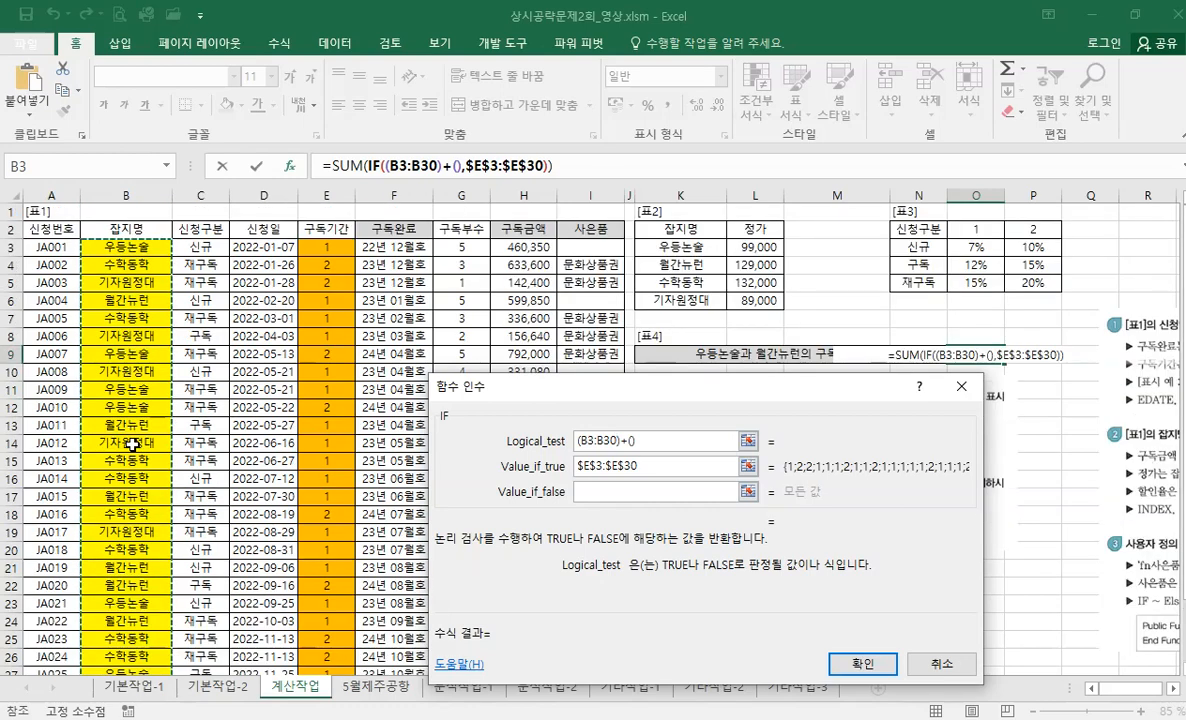
pyautogui.press('F4')
# Complete the first condition by comparing the 잡지명 range with "우등논술".
pyautogui.write('=')
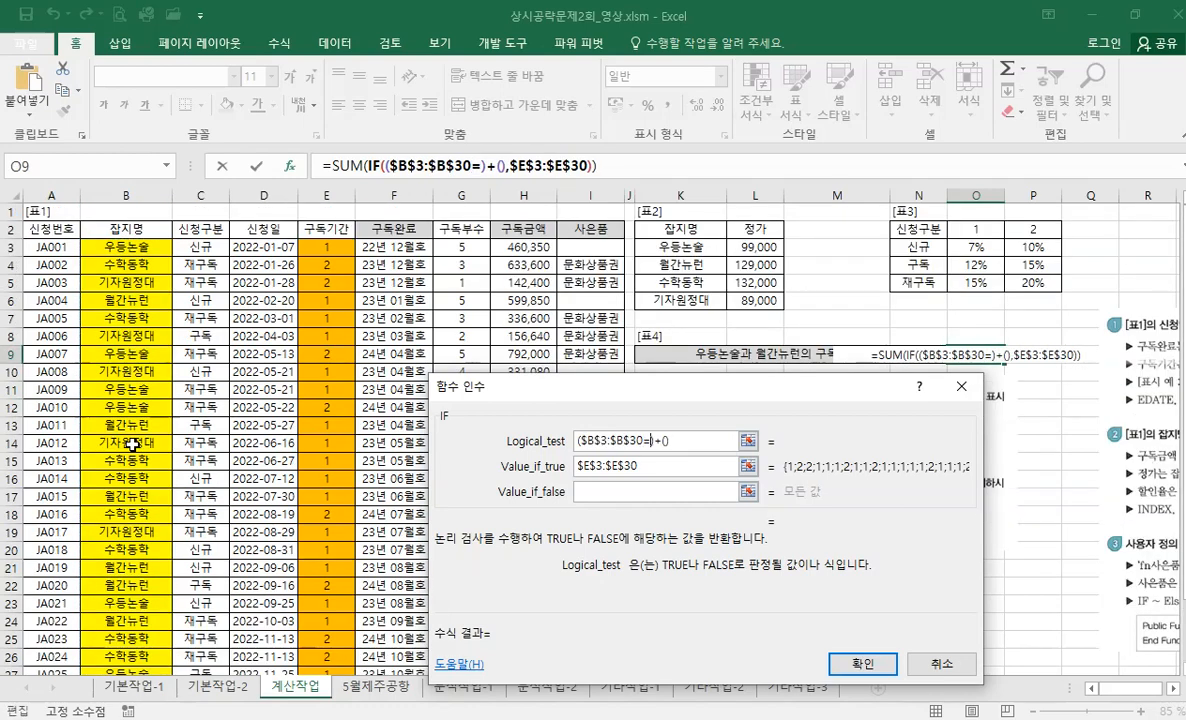
pyautogui.write('""')
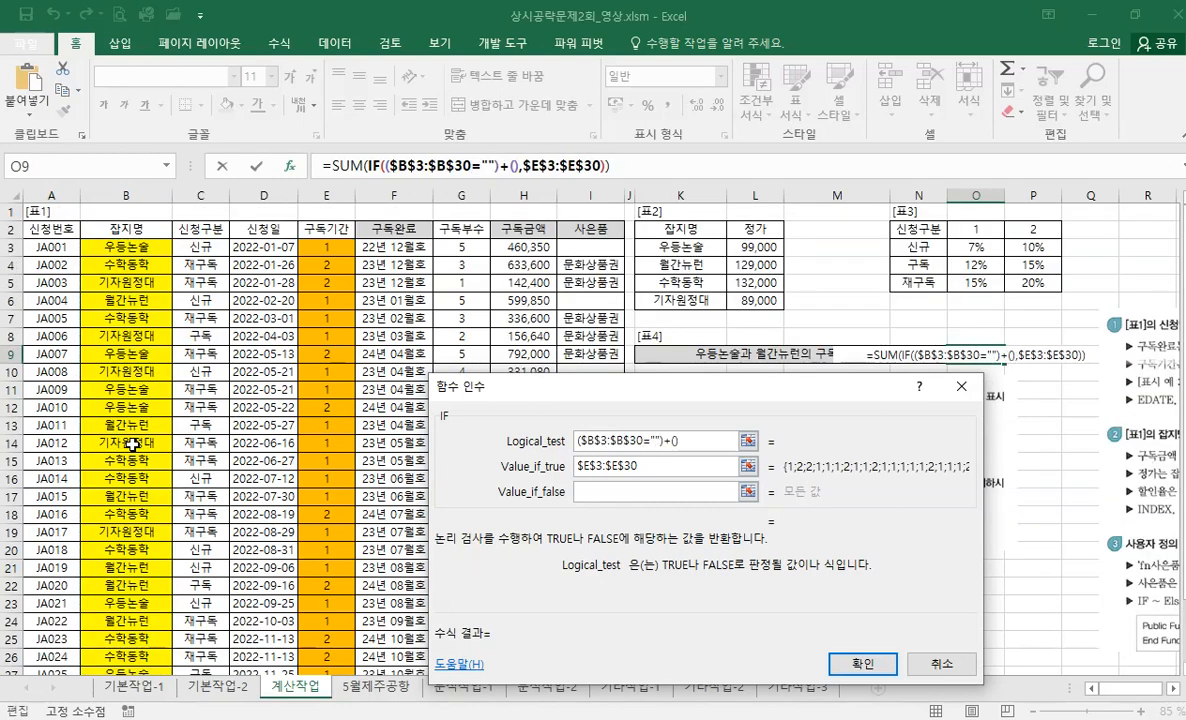
pyautogui.write('우등ㄴ')
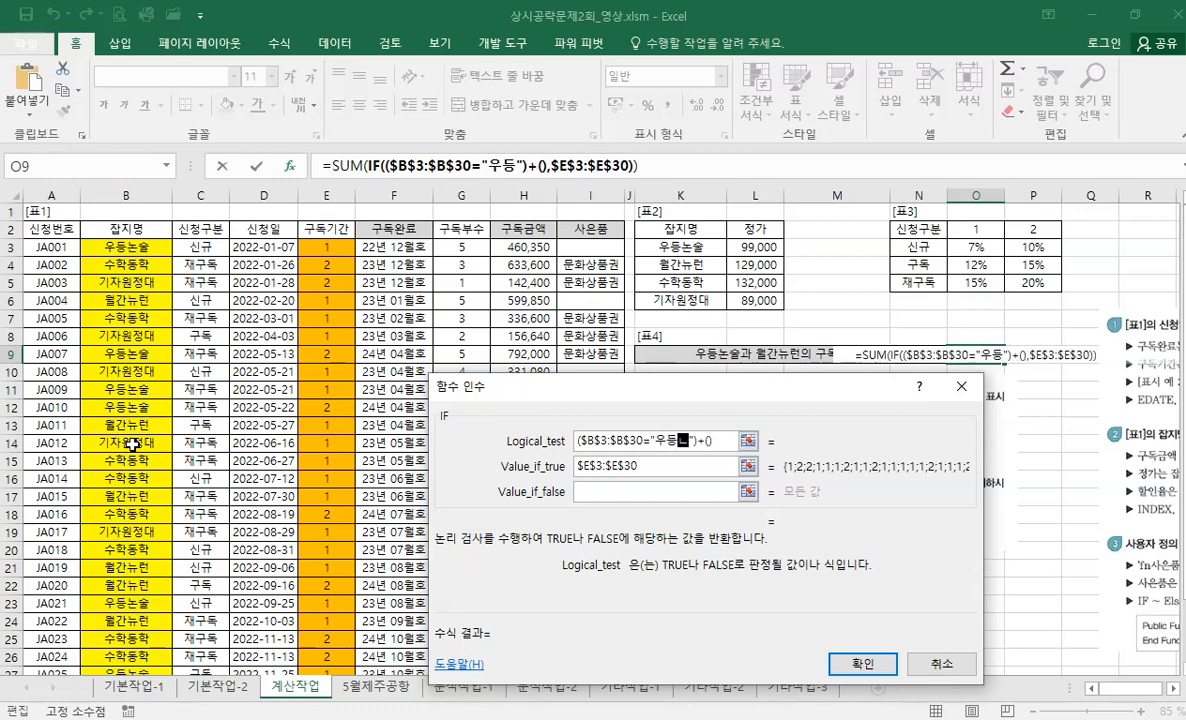
pyautogui.write('논굴')
pyautogui.press('BackSpace')
pyautogui.press('BackSpace')
pyautogui.press('BackSpace')
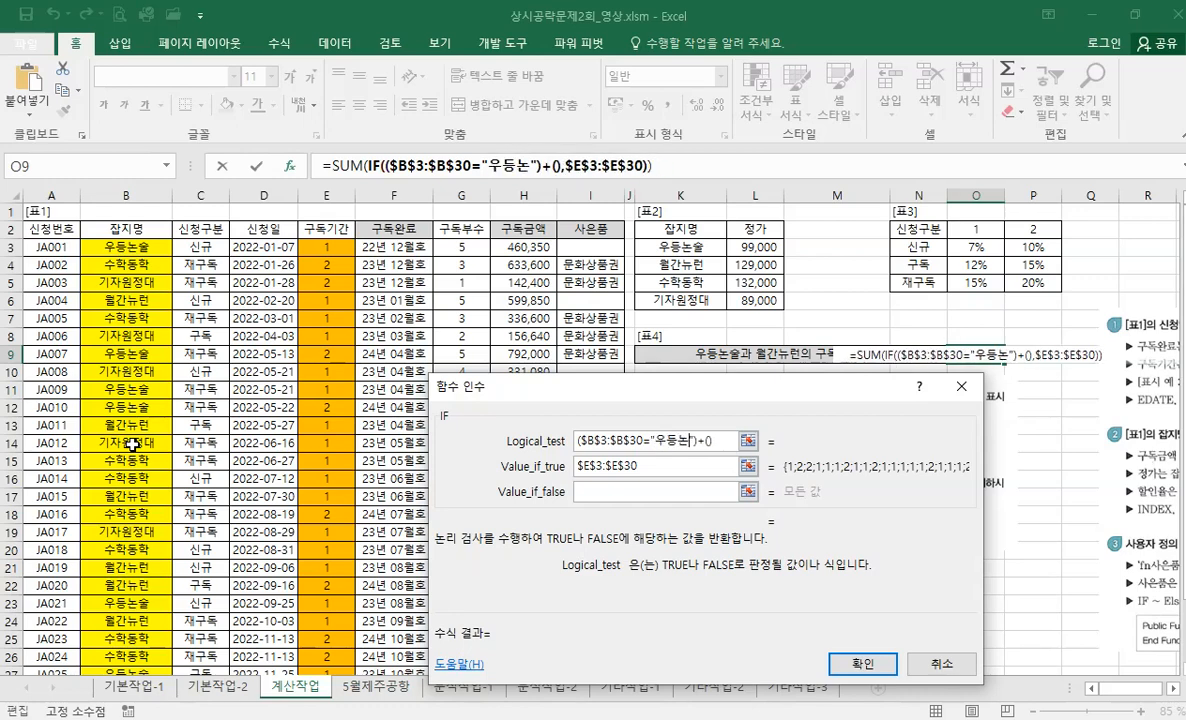
pyautogui.write('수')
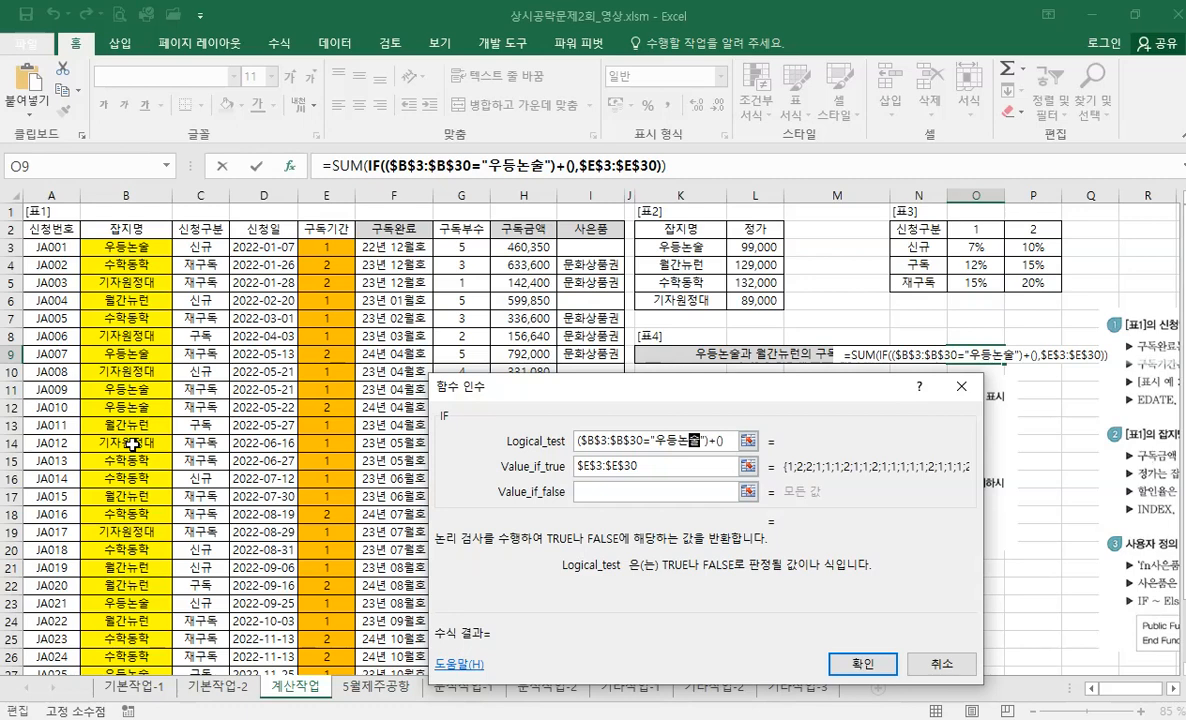
# Fill the second bracket of Logical_test with the same 잡지명 range as the absolute reference $B$3:$B$30.
pyautogui.press('Right')
pyautogui.write('+(')
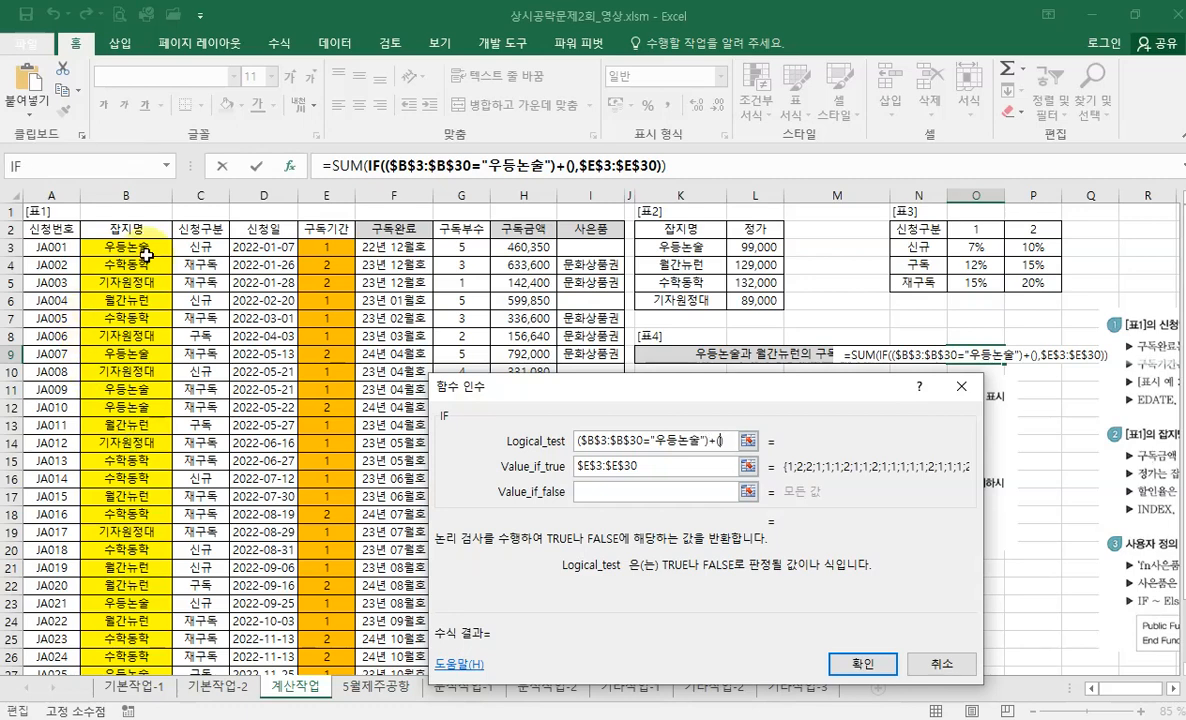
pyautogui.click(132, 246)
pyautogui.scroll(-3, 165, 470)
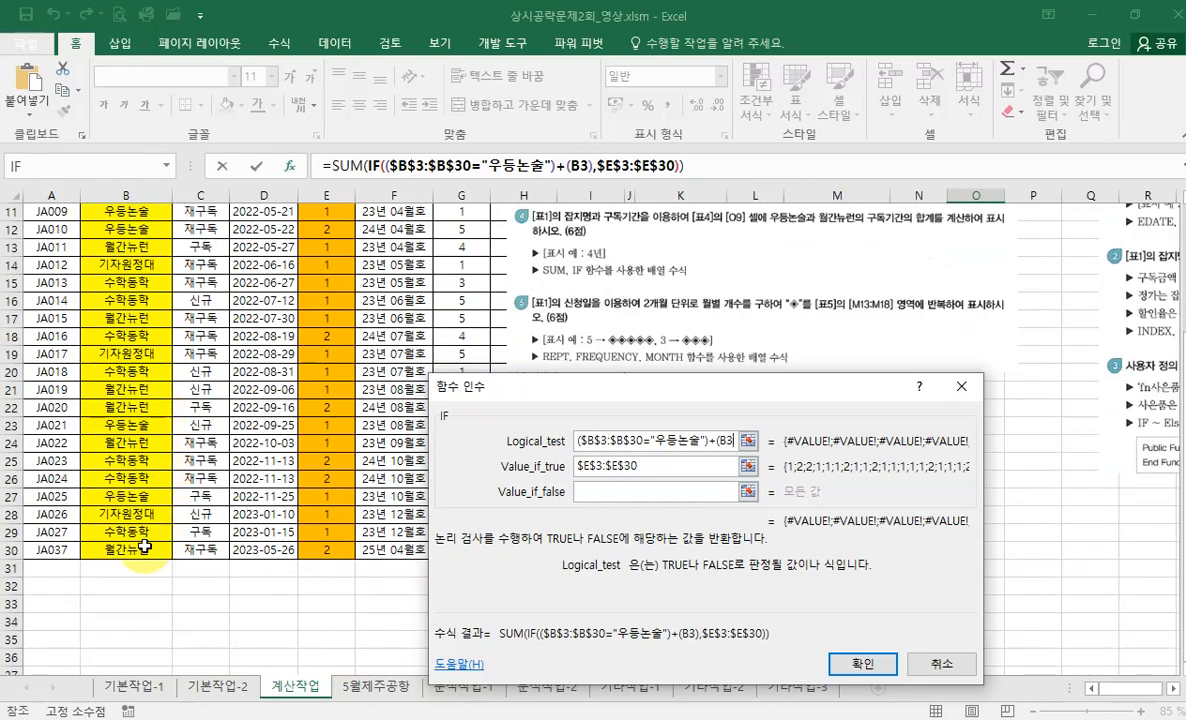
pyautogui.keyDown('shift'); pyautogui.click(140, 522); pyautogui.keyUp('shift')
pyautogui.scroll(3, 155, 420)
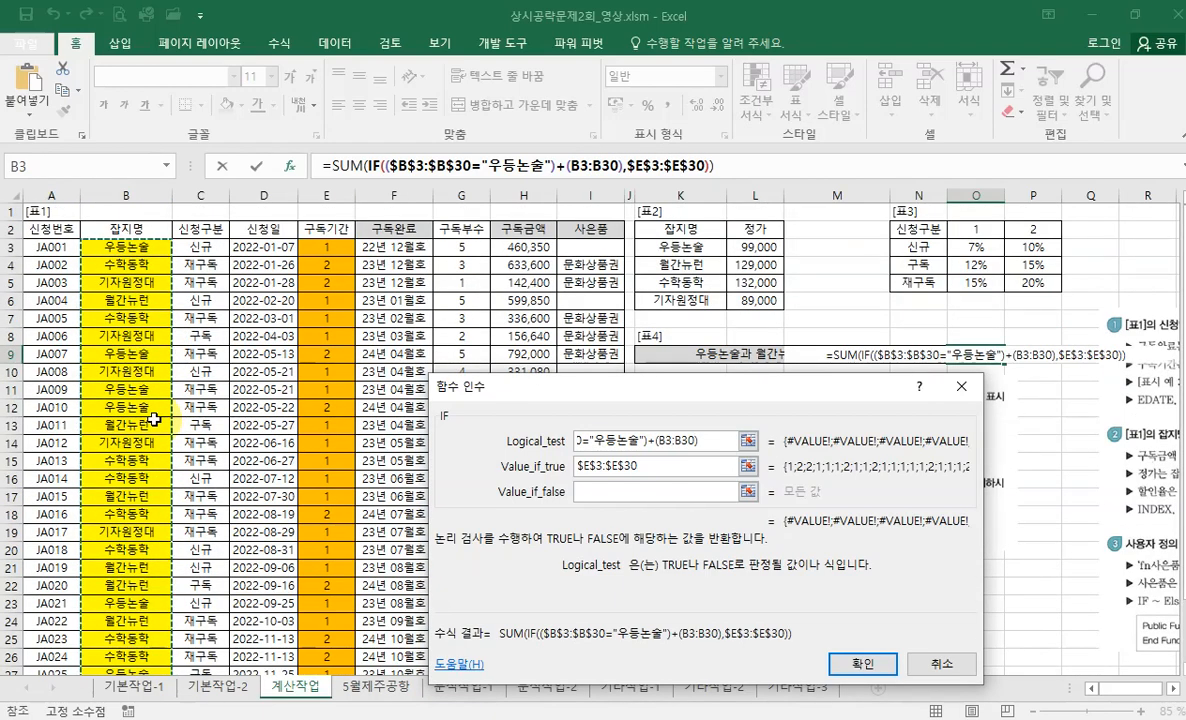
pyautogui.press('F4')
# Complete the second condition by comparing the 잡지명 range with "월간뉴런".
pyautogui.write('=')
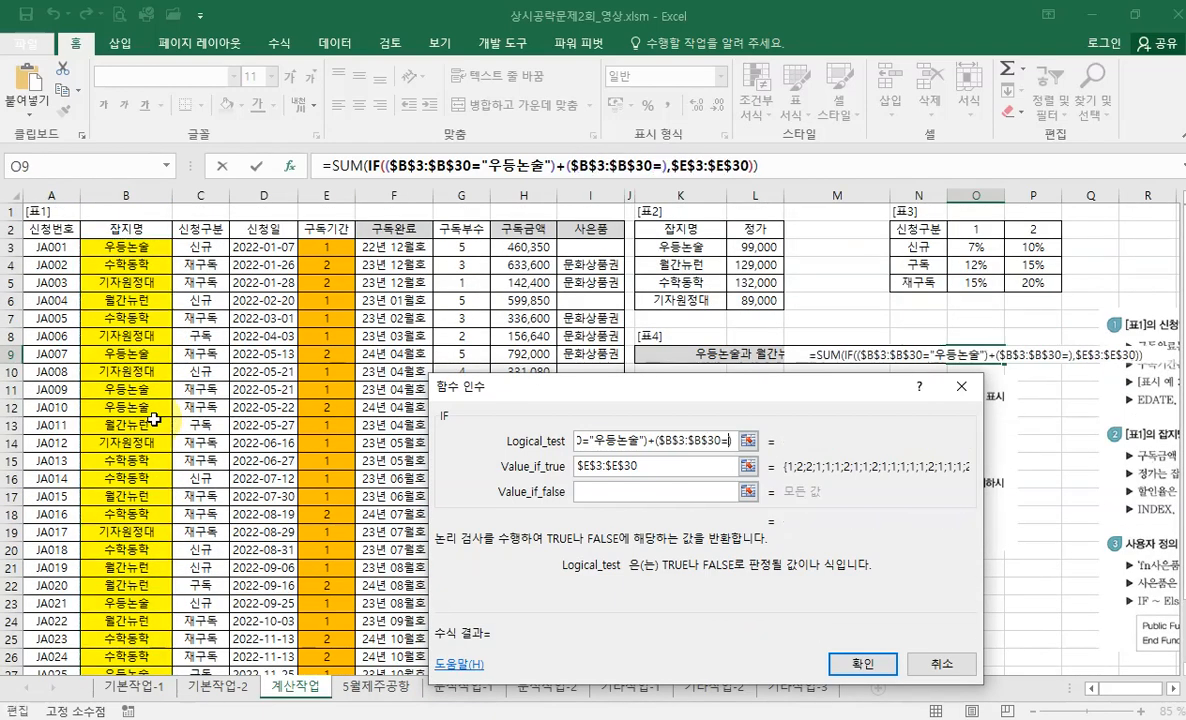
pyautogui.write('""')
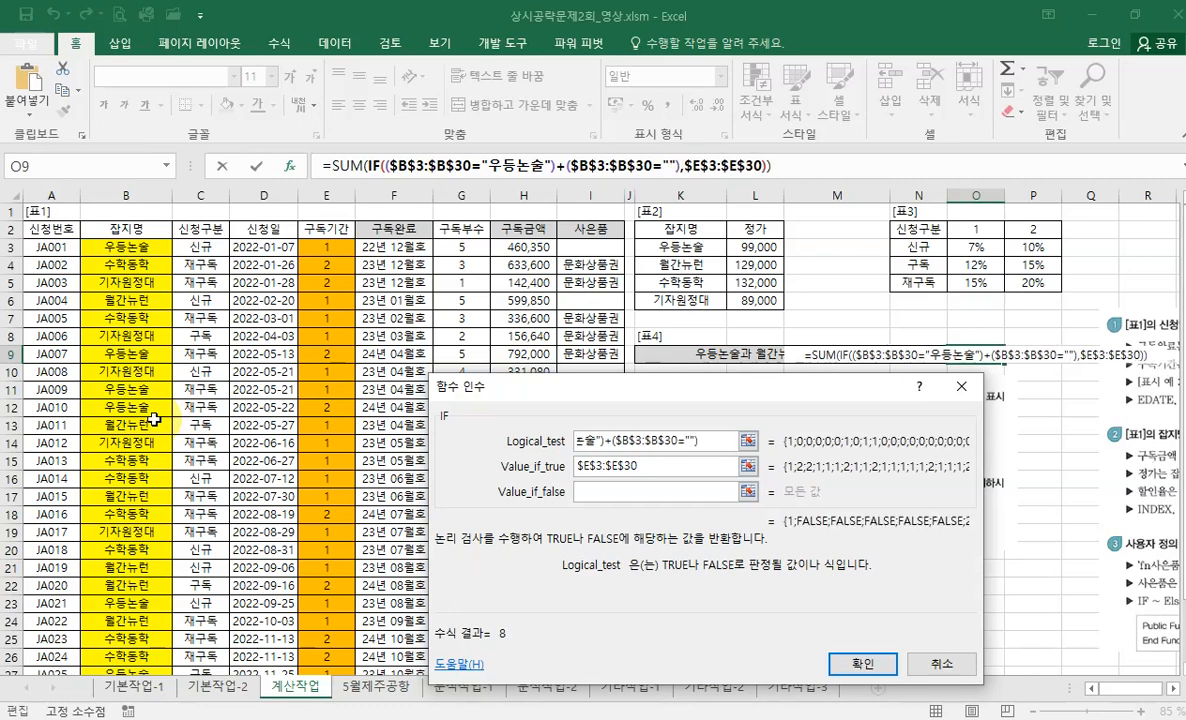
pyautogui.write('우')
pyautogui.write('간ㄴ')
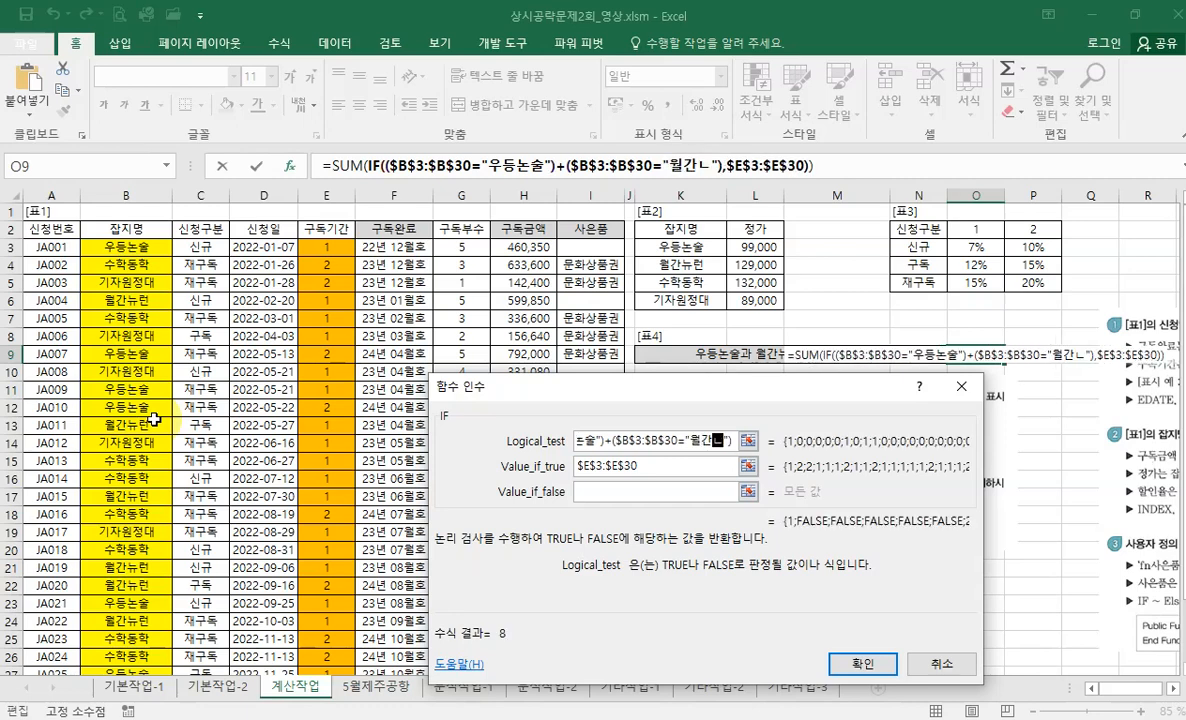
pyautogui.write('런')
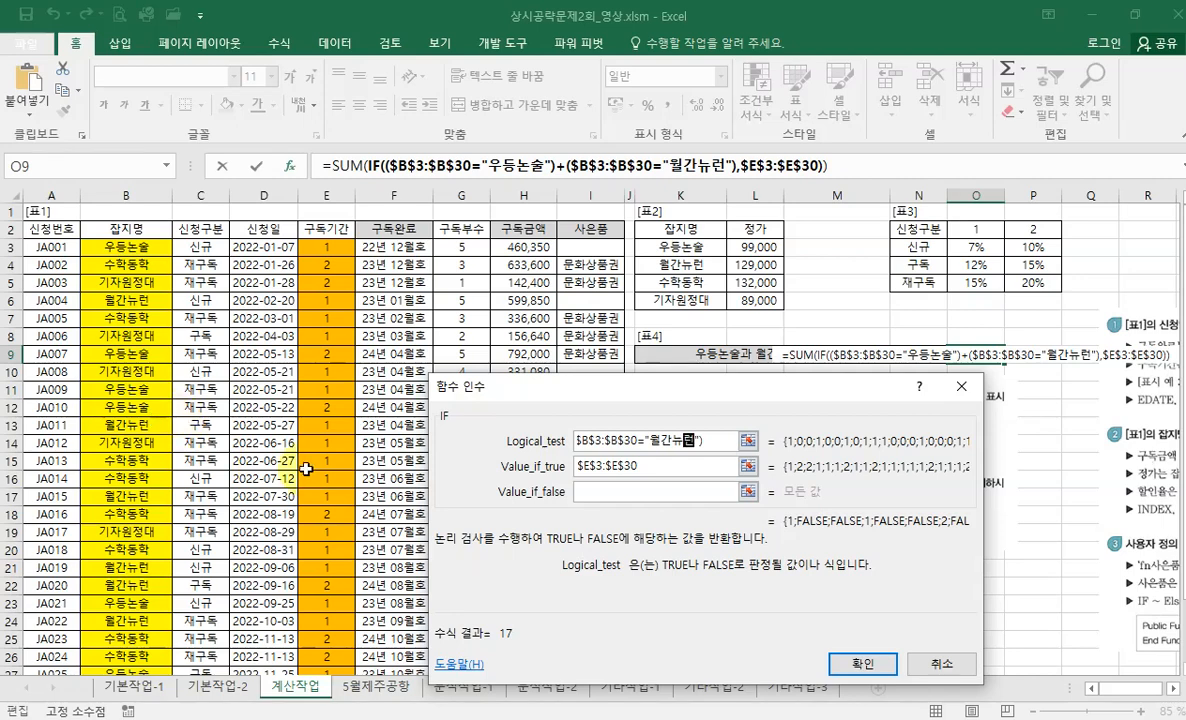
# Return to the outer SUM function's arguments and commit the O9 formula as an array formula.
pyautogui.click(708, 440)
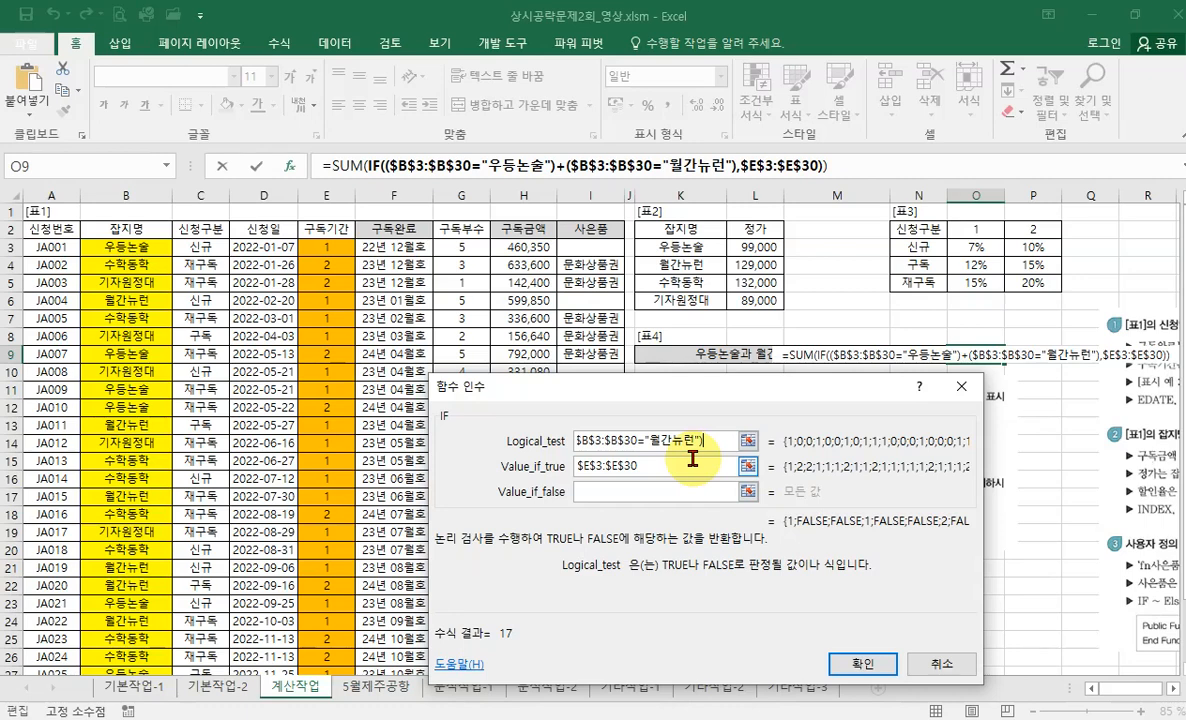
pyautogui.click(341, 166)
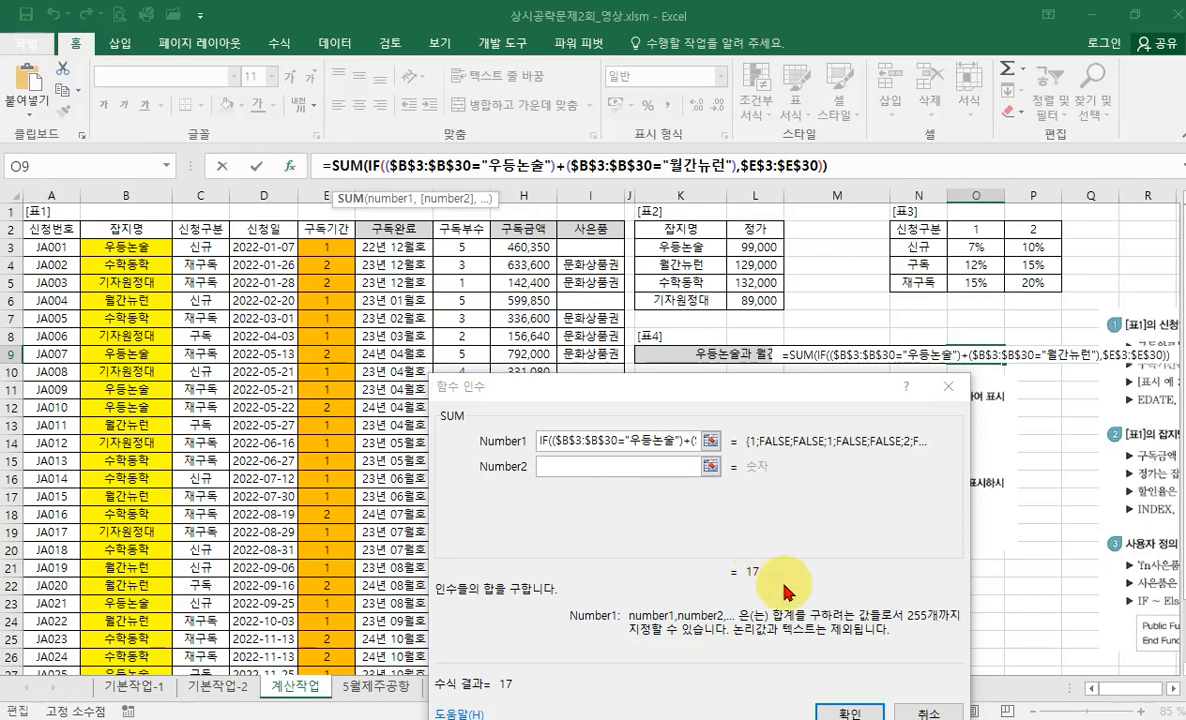
pyautogui.click(848, 712)
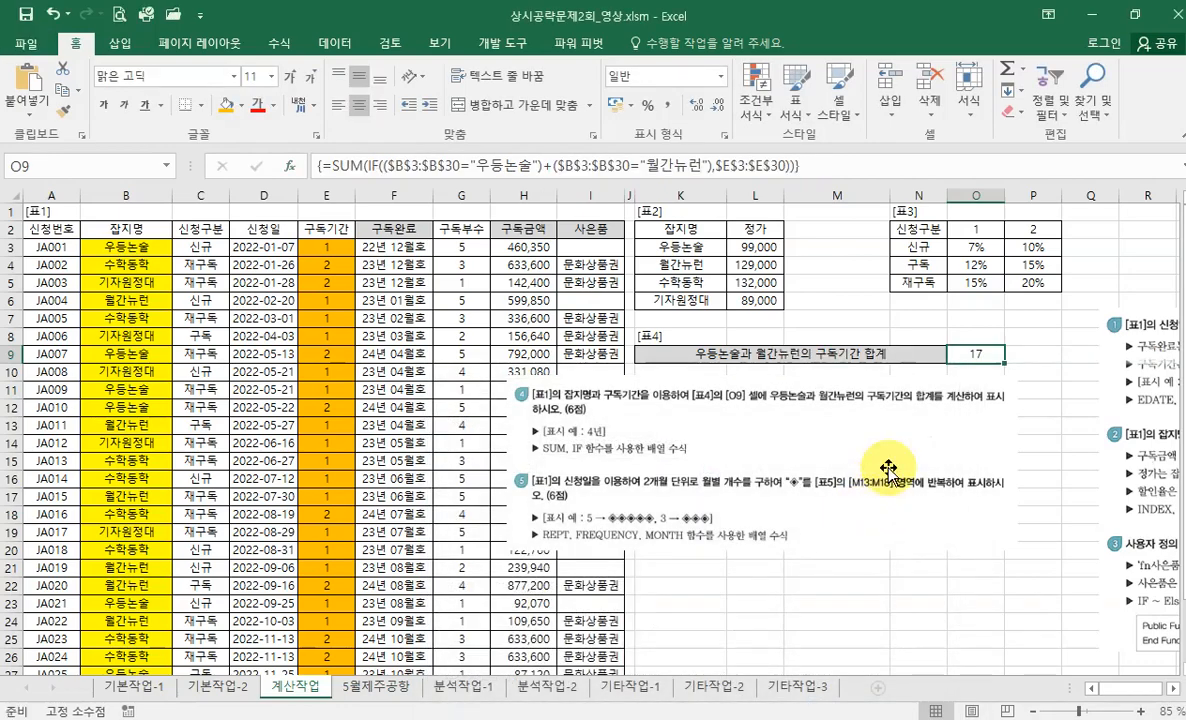
# Append &"년" to the O9 formula and re-enter it as an array formula.
pyautogui.click(867, 163)
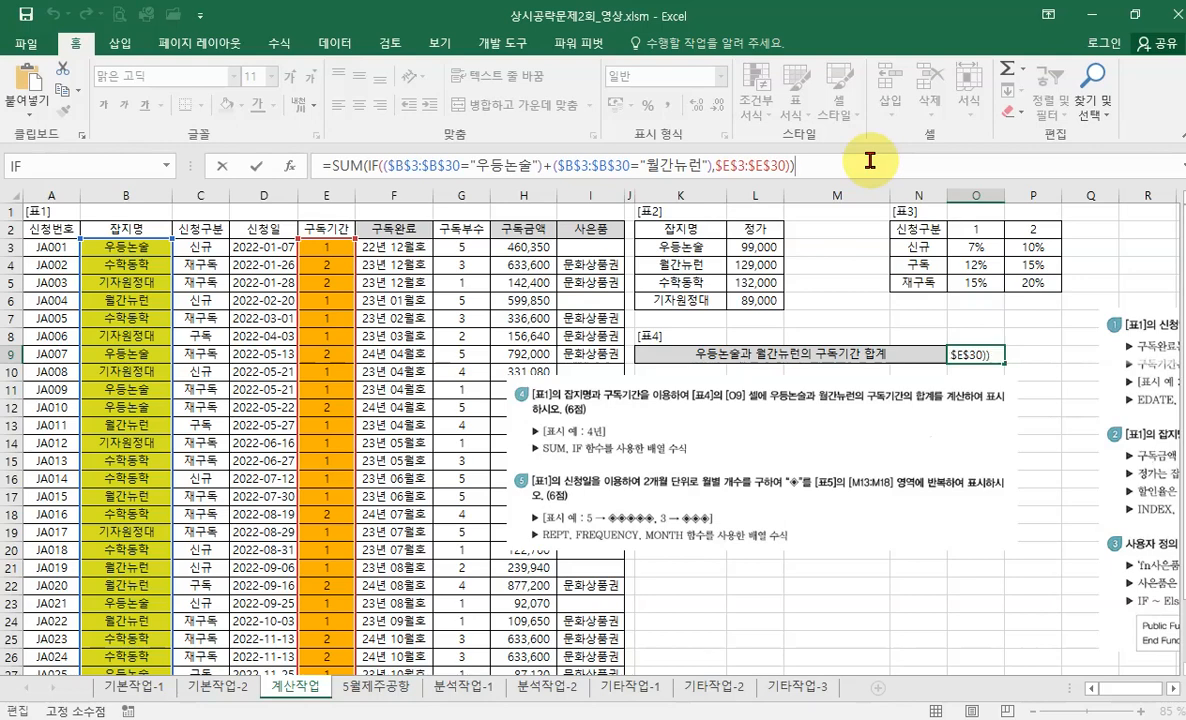
pyautogui.write('&""')
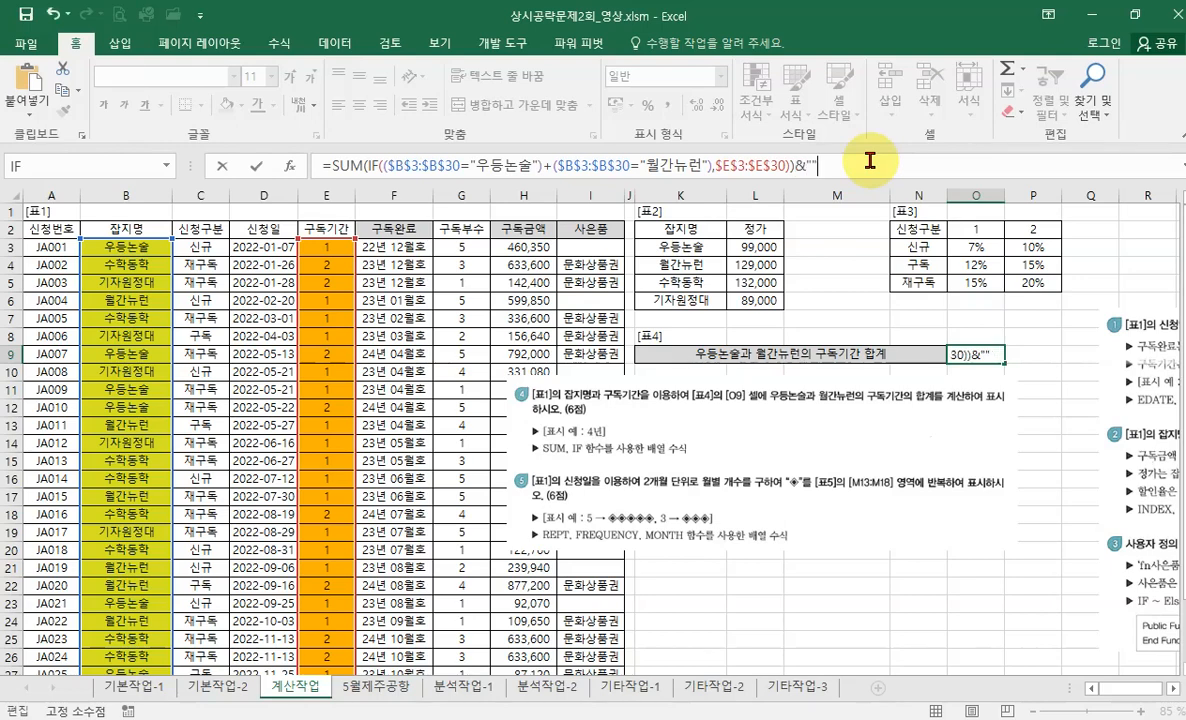
pyautogui.press('Left')
pyautogui.write('녀')
pyautogui.write('년')
pyautogui.hotkey('ctrl', 'shift', 'Return')
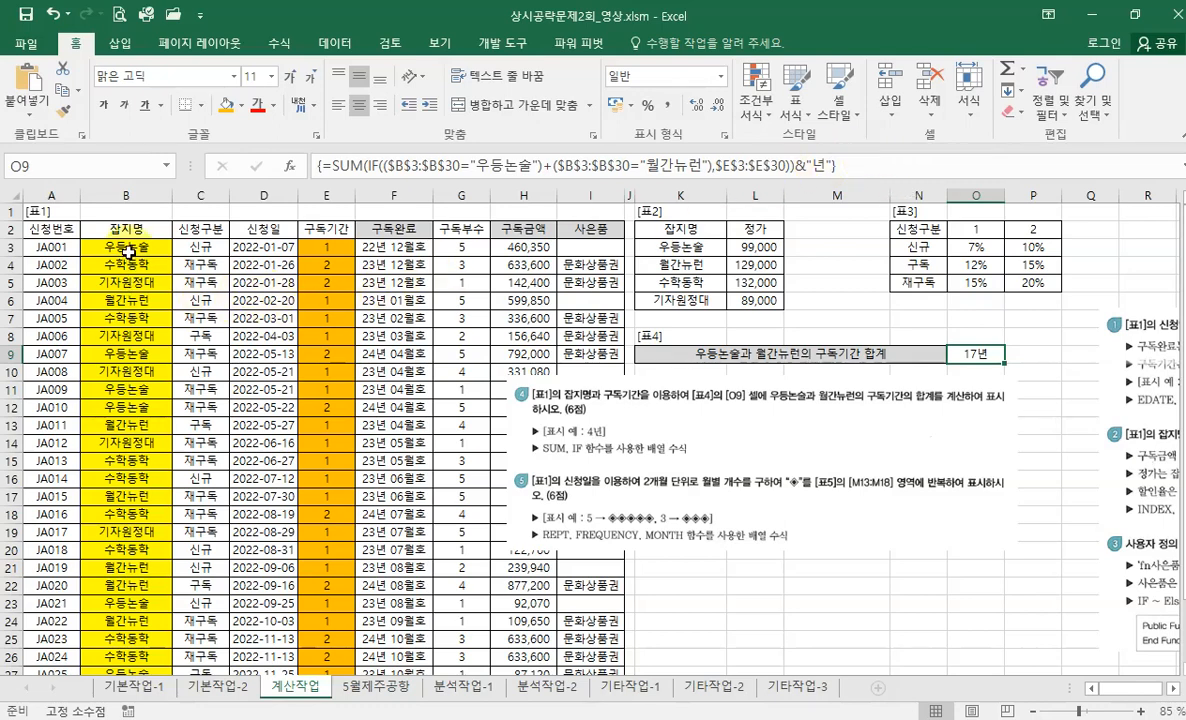
# Remove the fill colour from B3:E30 in 표1 and move the picture of questions 4–5 upward to uncover 표5.
pyautogui.moveTo(118, 246); pyautogui.dragTo(339, 636)
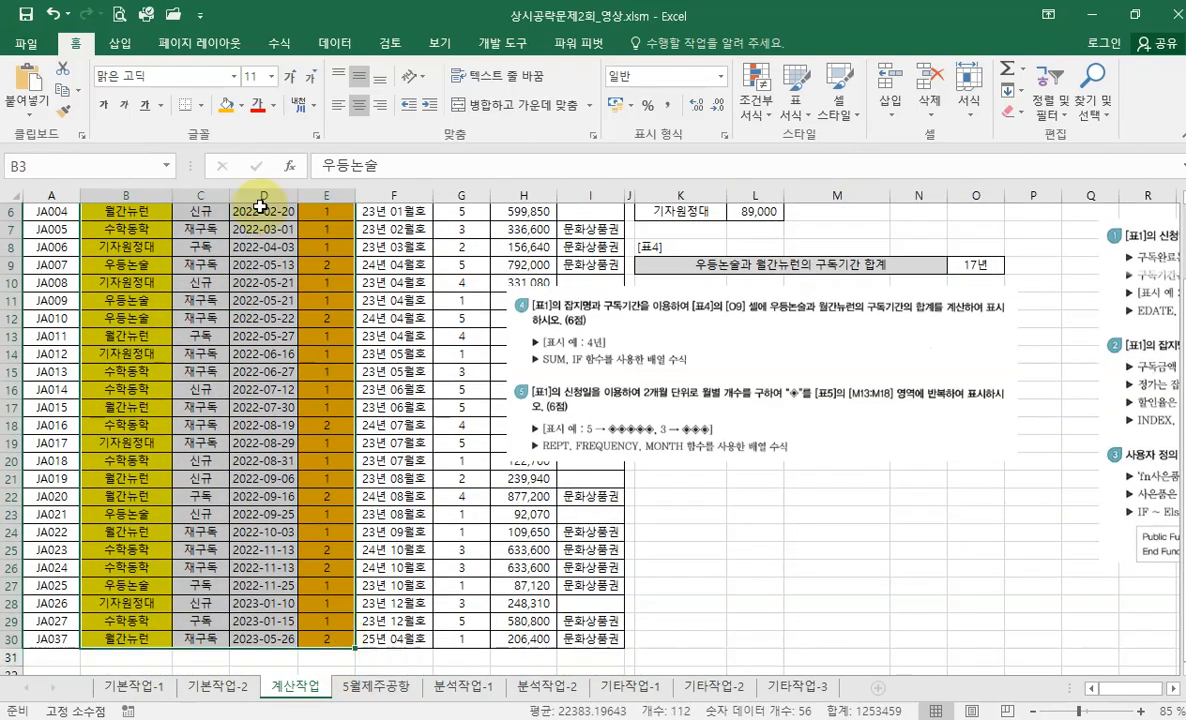
pyautogui.click(239, 105)
pyautogui.click(284, 270)
pyautogui.scroll(2, 392, 280)
pyautogui.click(393, 283)
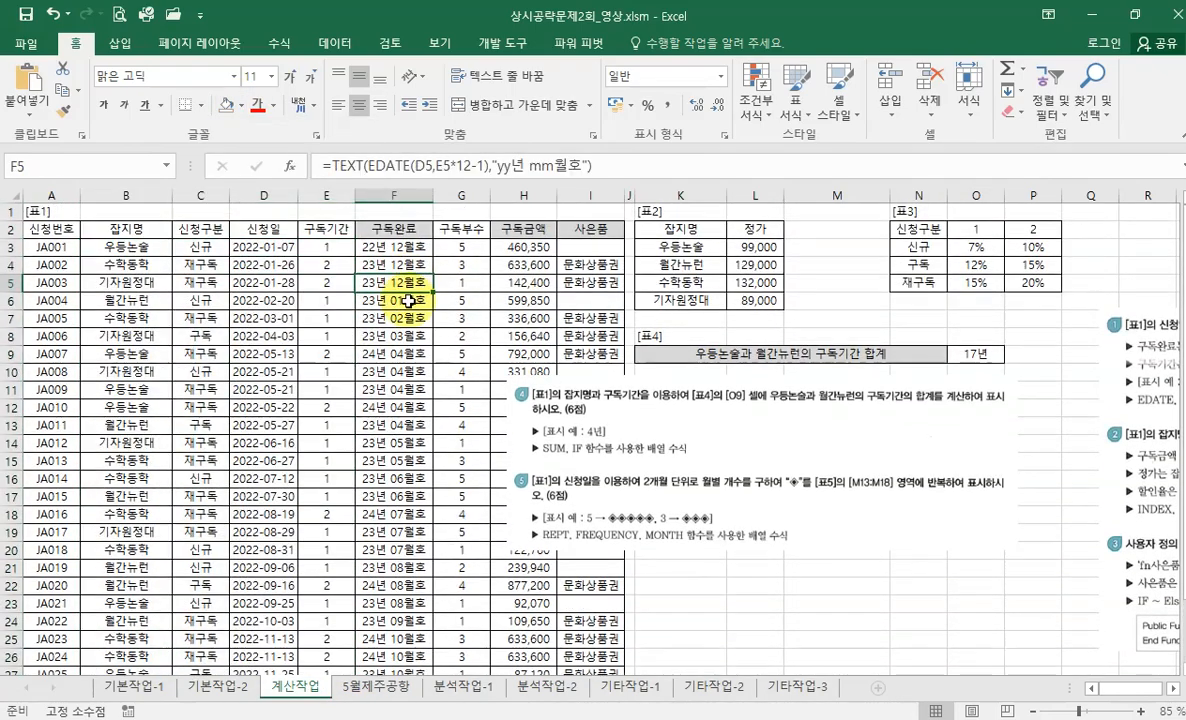
pyautogui.moveTo(666, 452); pyautogui.dragTo(789, 285)
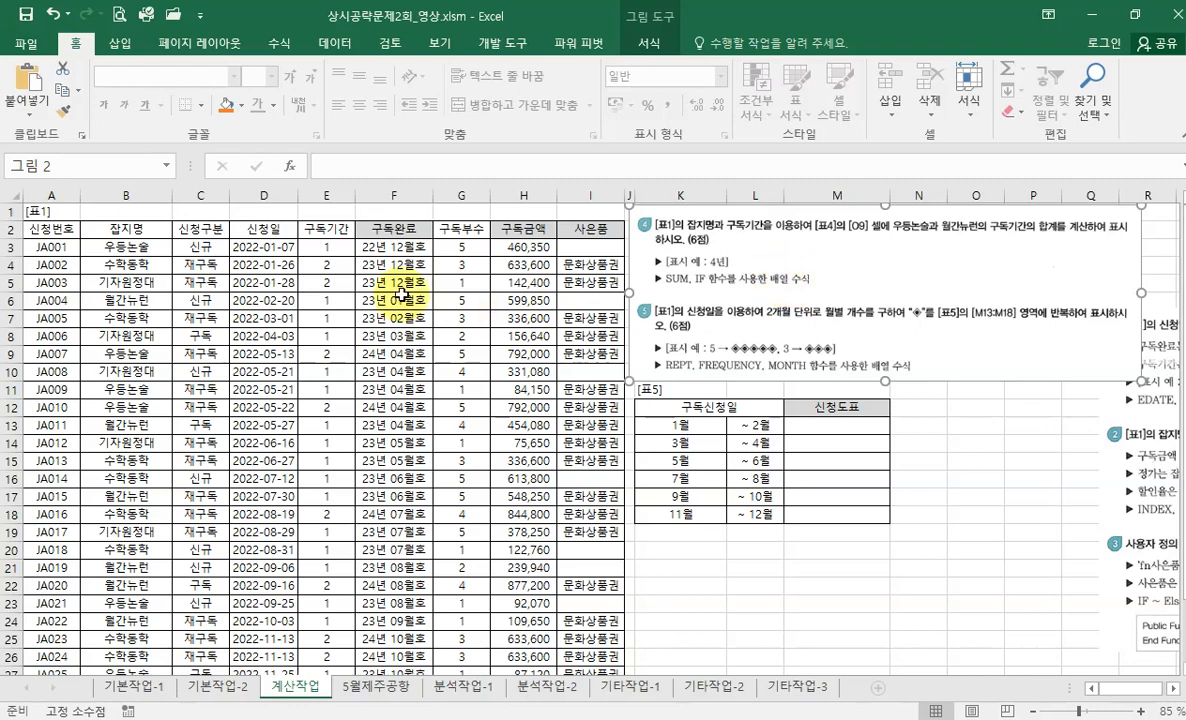
# Examine the 신청일 dates in D3:D30 and the upper month limits in 표5's L column for the two-month counts of question 5.
pyautogui.click(263, 247)
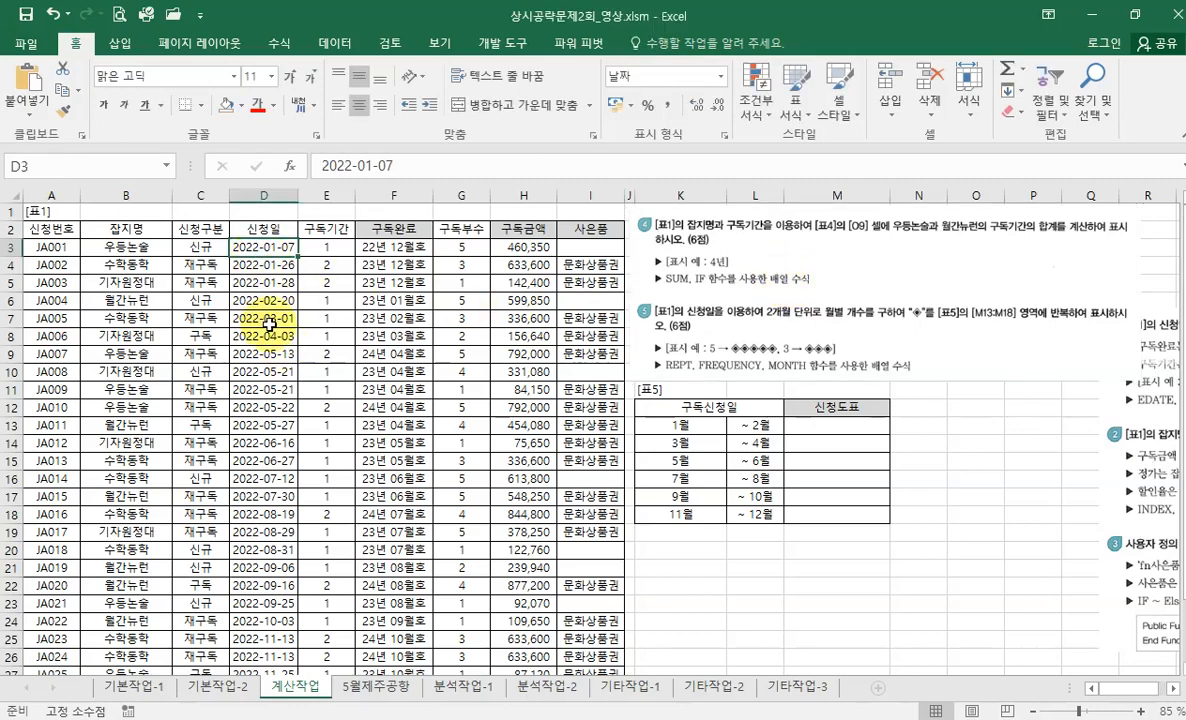
pyautogui.scroll(-3, 270, 320)
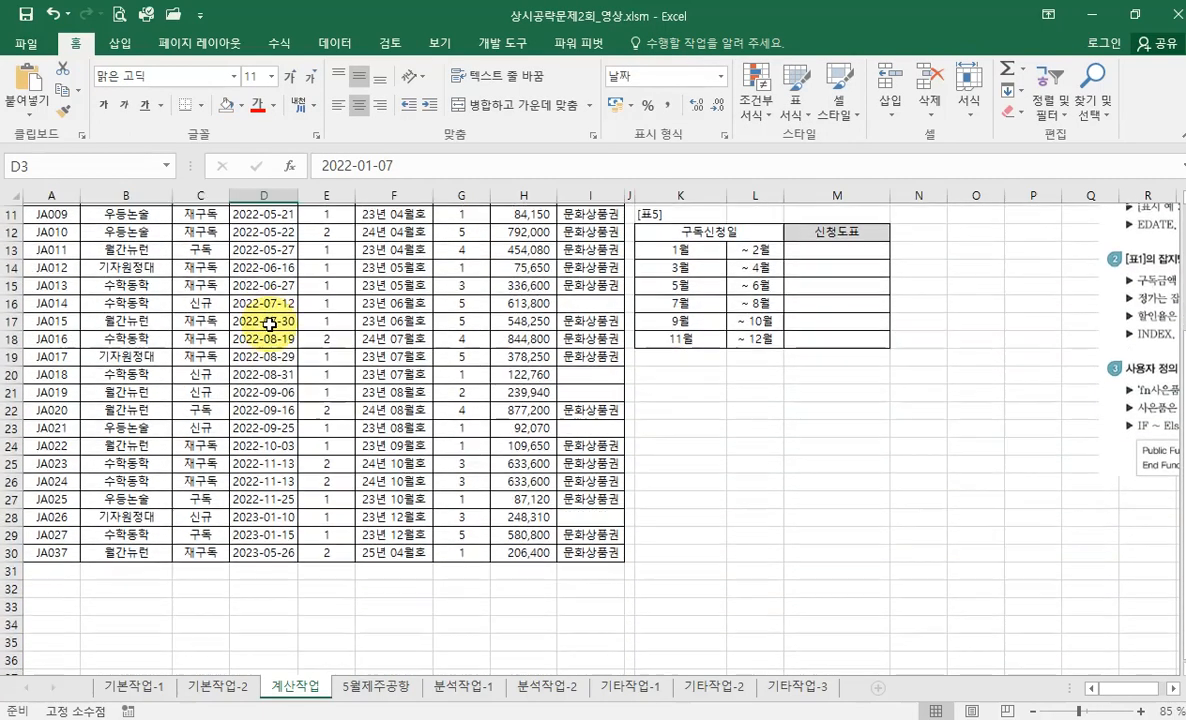
pyautogui.click(283, 550)
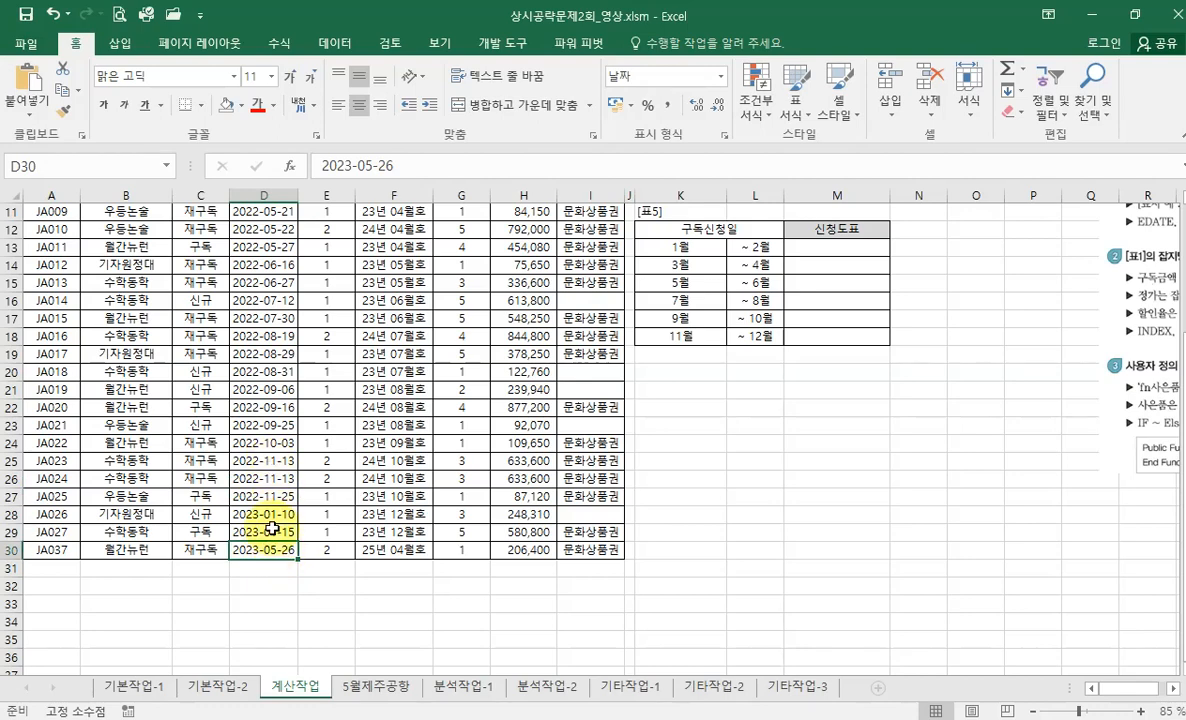
pyautogui.scroll(4, 285, 445)
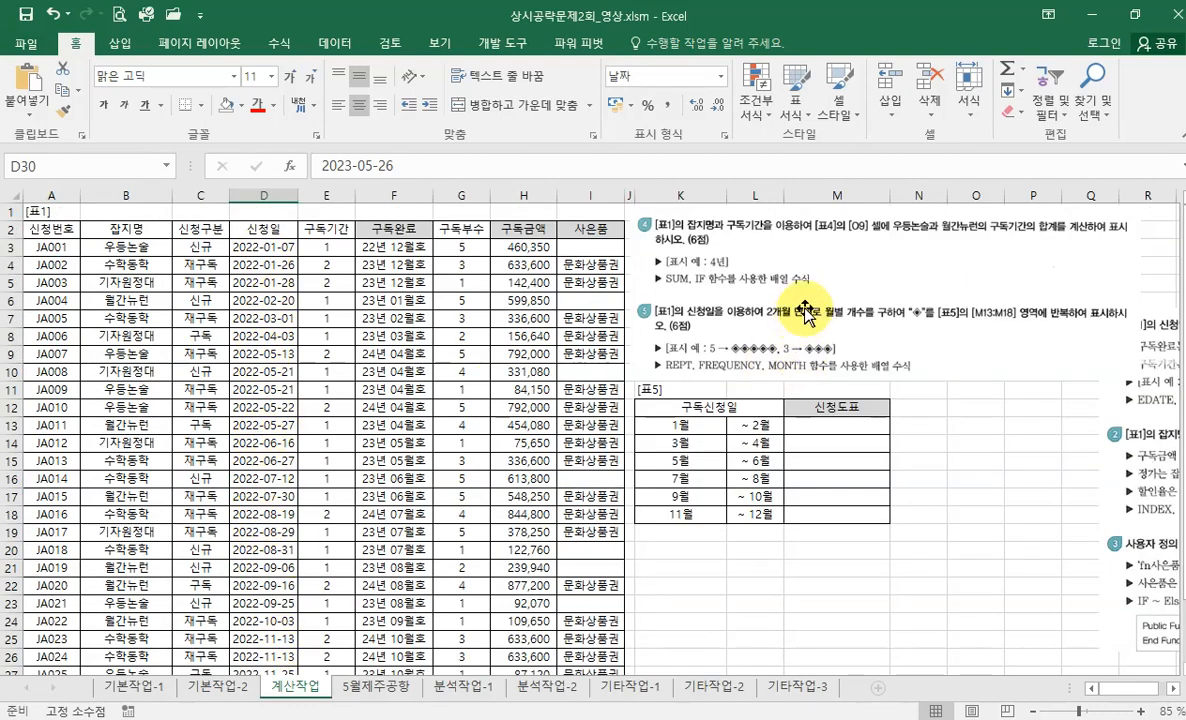
pyautogui.click(756, 426)
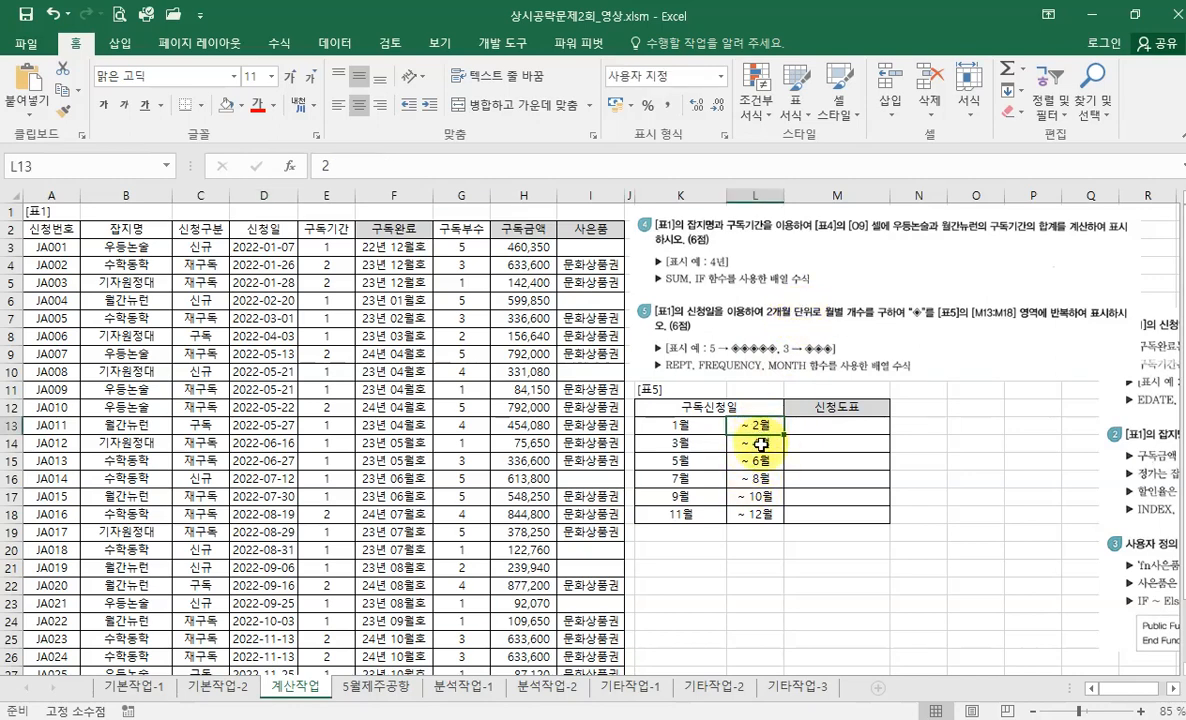
pyautogui.click(760, 443)
pyautogui.click(762, 461)
pyautogui.click(763, 481)
pyautogui.click(762, 496)
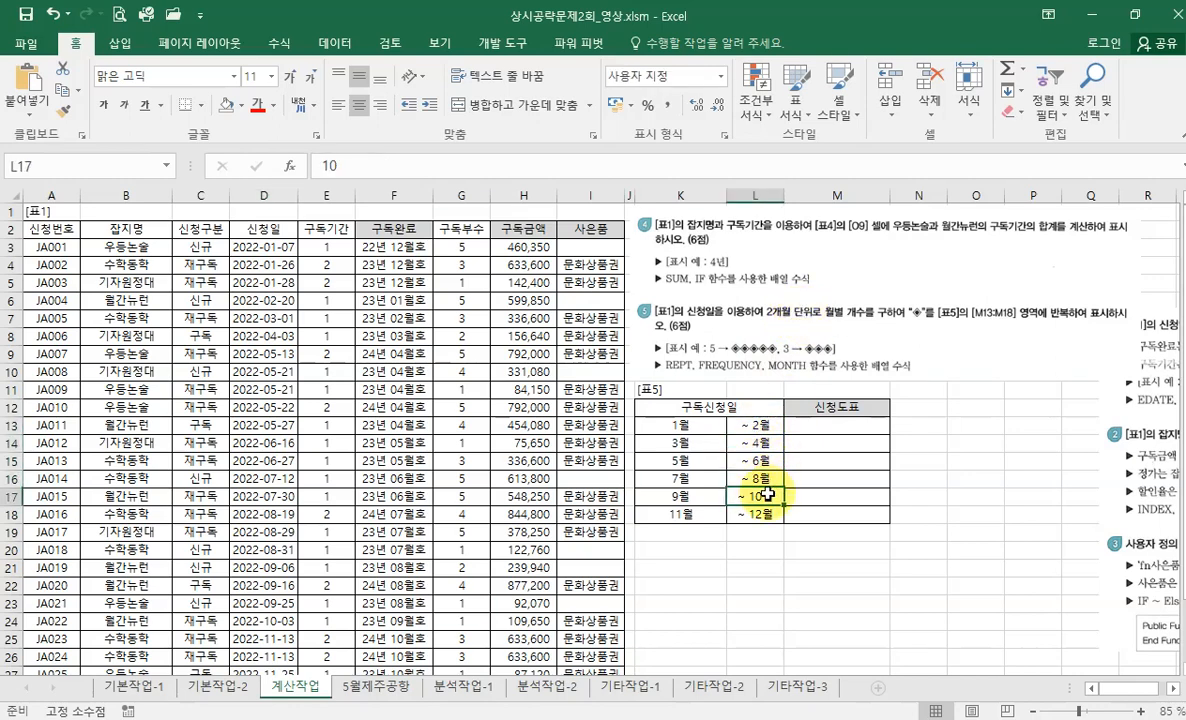
# Check which 신청일 dates belong to 표5's 1월 ~ 2월 band, selecting D3:D6 and D28:D30 for comparison.
pyautogui.click(764, 513)
pyautogui.click(766, 425)
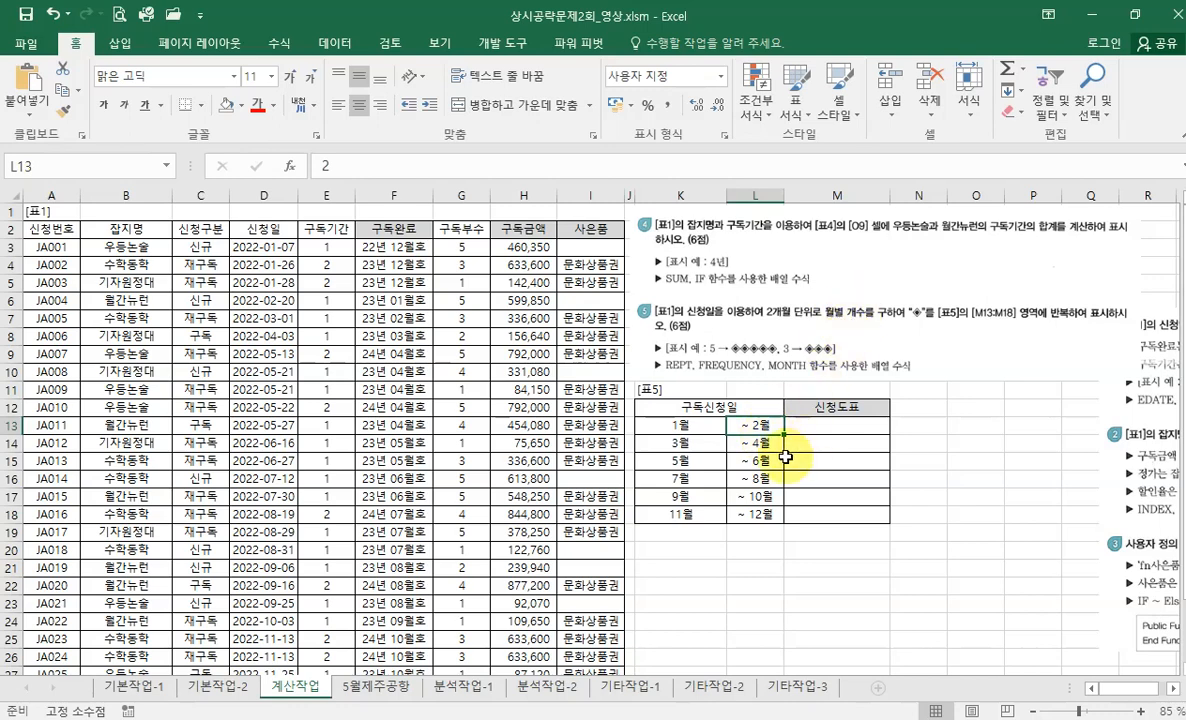
pyautogui.click(272, 249)
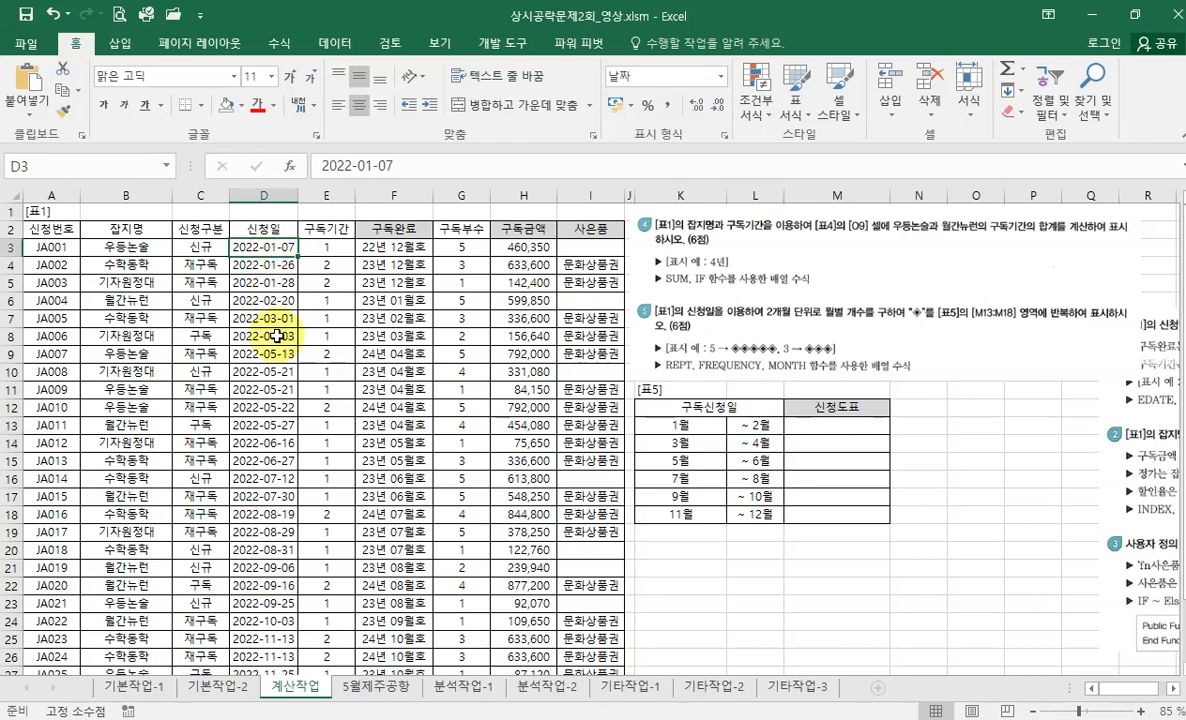
pyautogui.scroll(-7, 283, 336)
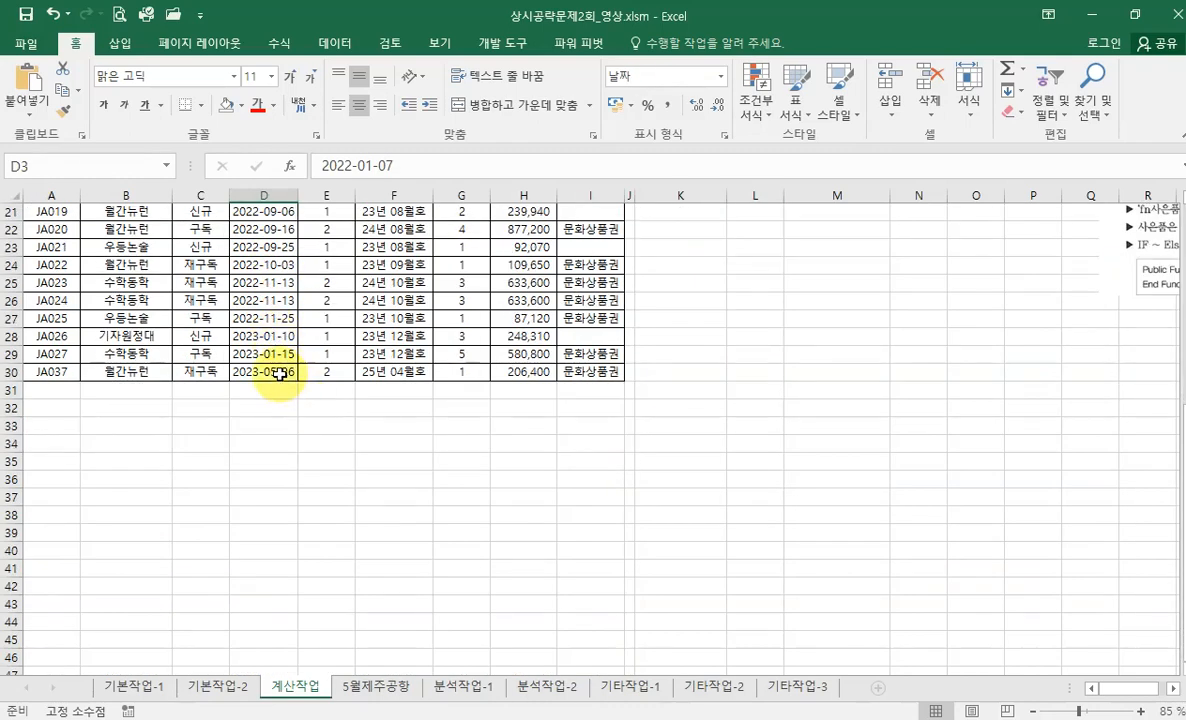
pyautogui.keyDown('shift'); pyautogui.click(280, 373); pyautogui.keyUp('shift')
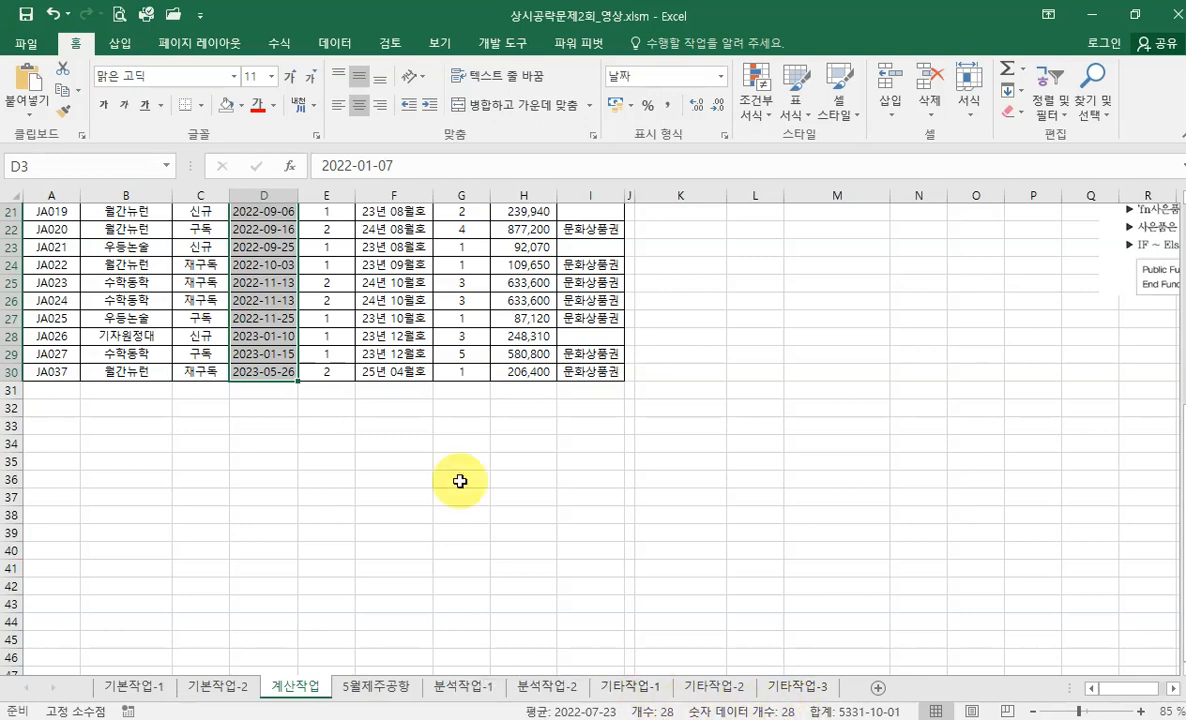
pyautogui.scroll(7, 296, 331)
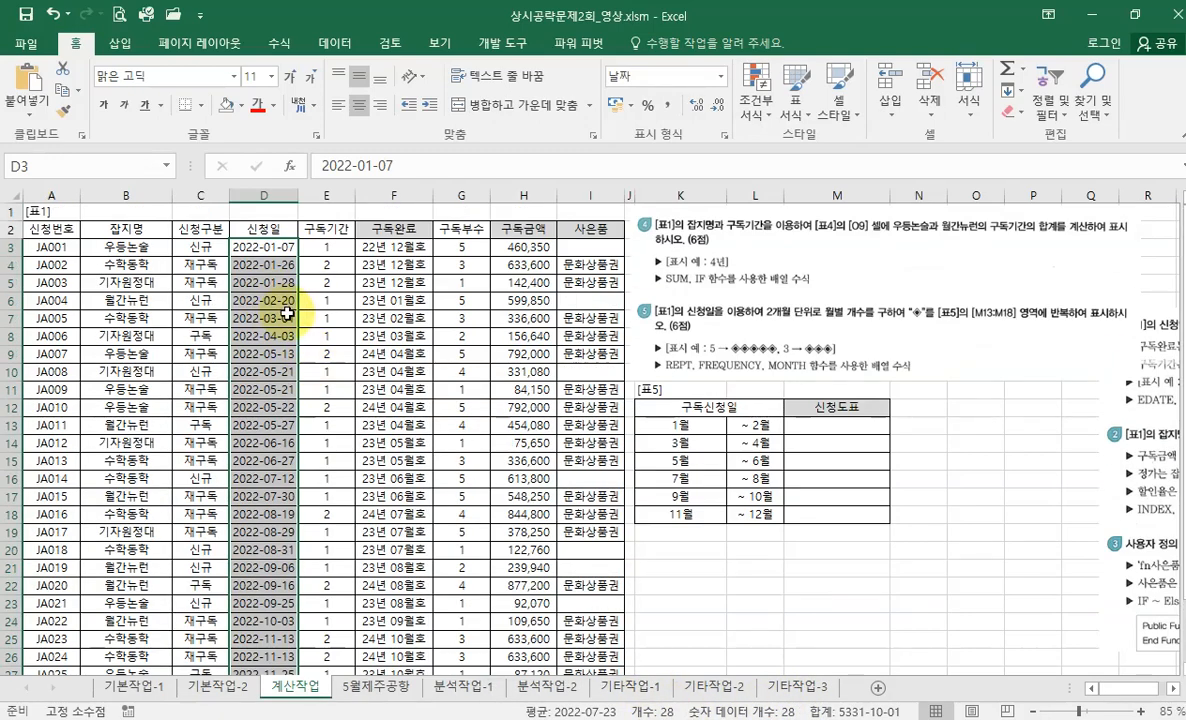
pyautogui.moveTo(255, 247); pyautogui.dragTo(271, 301)
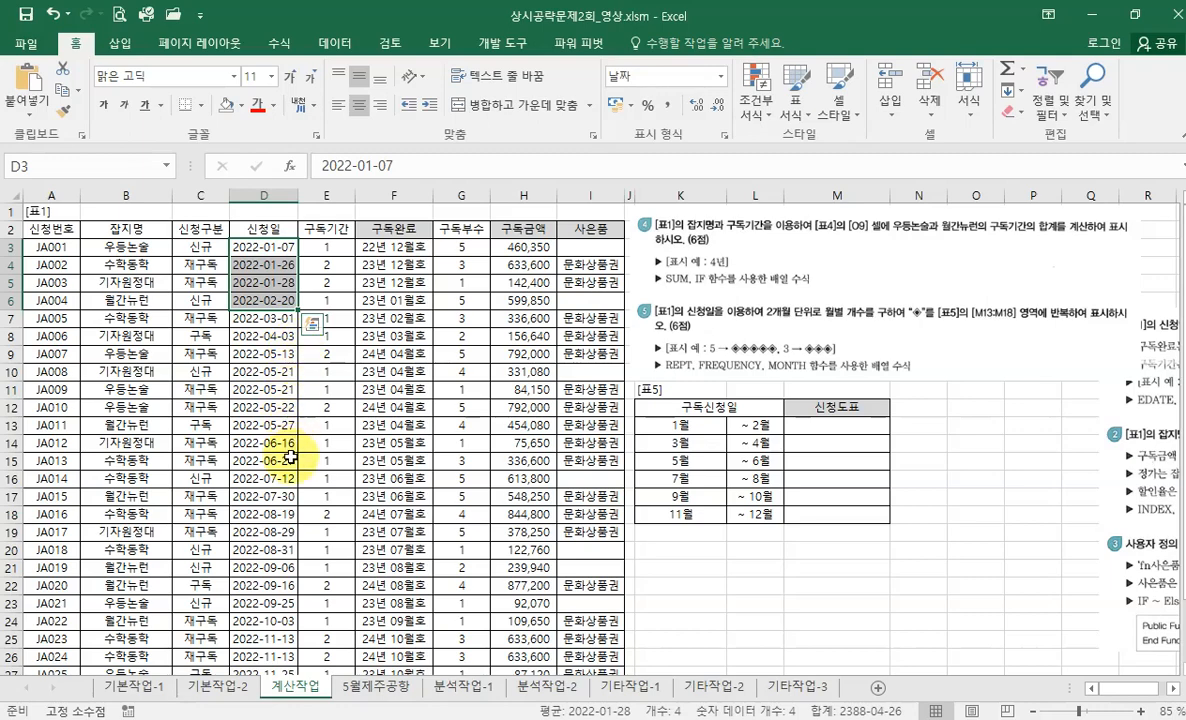
pyautogui.scroll(-2, 285, 525)
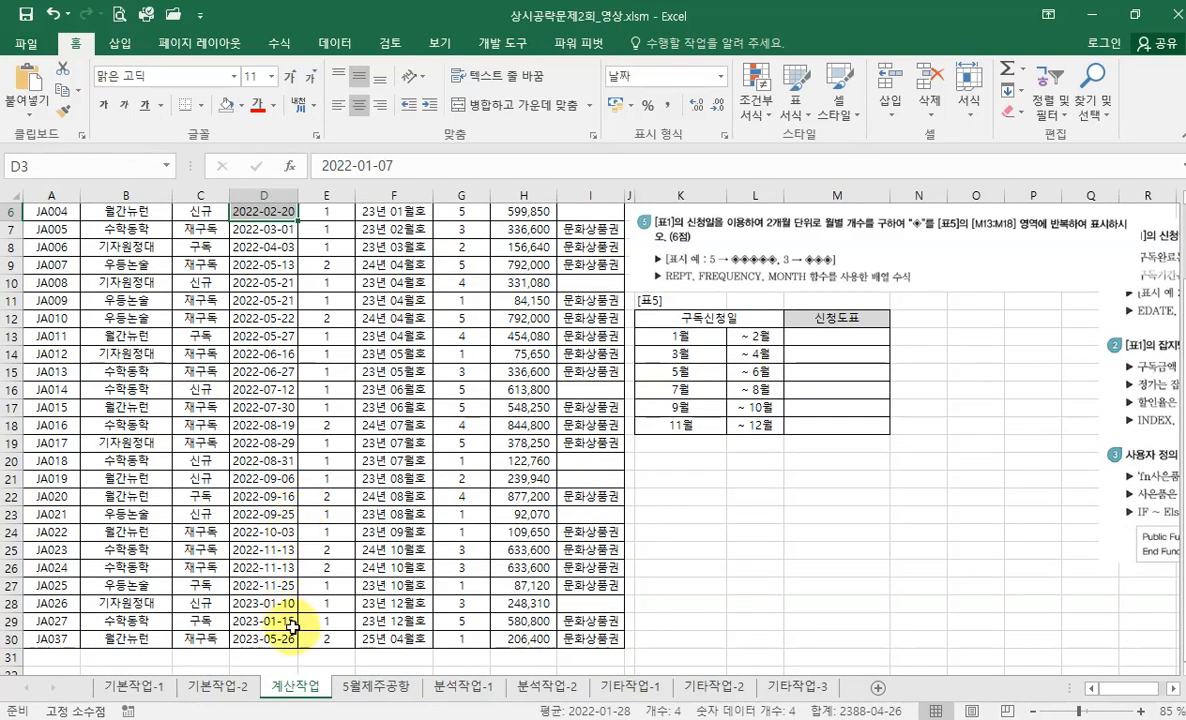
pyautogui.keyDown('ctrl'); pyautogui.click(285, 604); pyautogui.keyUp('ctrl')
pyautogui.keyDown('ctrl'); pyautogui.click(287, 621); pyautogui.keyUp('ctrl')
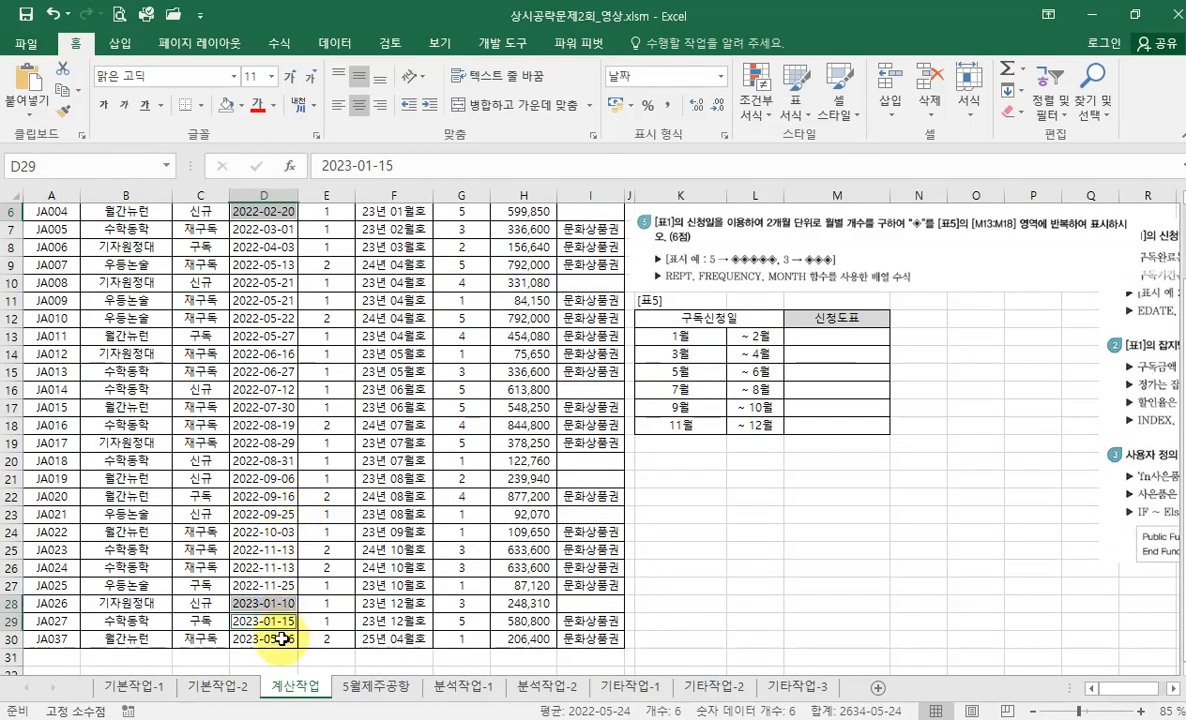
pyautogui.keyDown('ctrl'); pyautogui.click(288, 638); pyautogui.keyUp('ctrl')
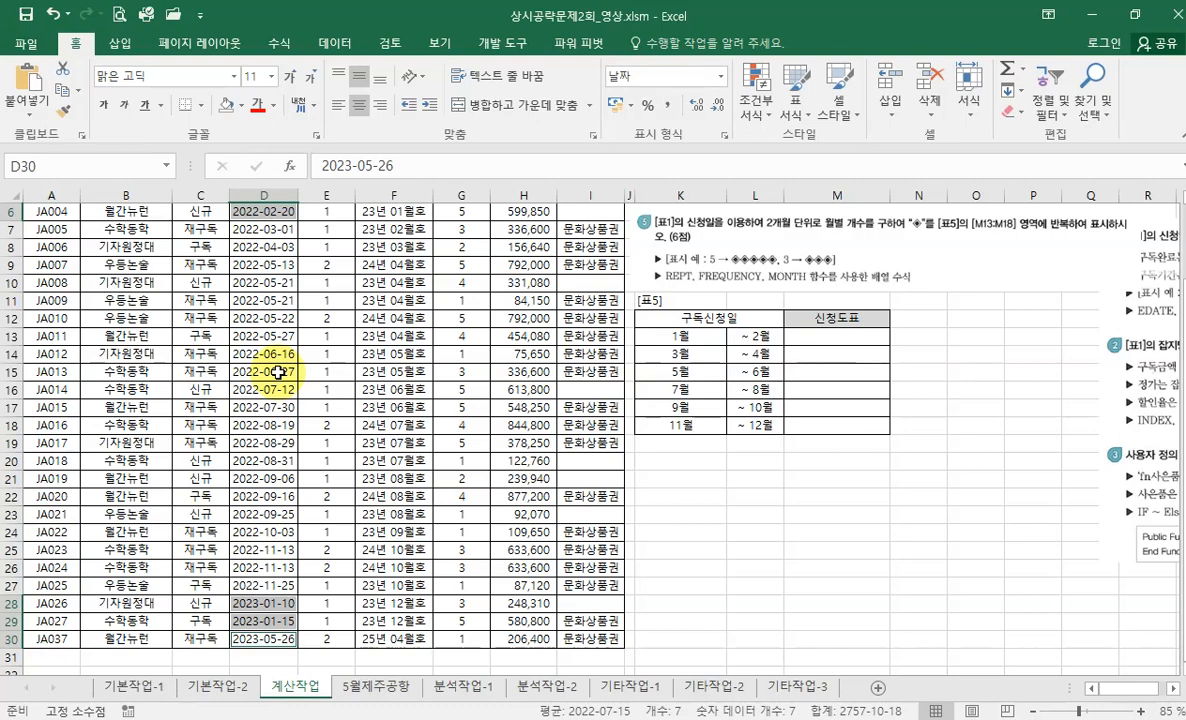
# Start a REPT formula across M13:M18 in 표5 and open its function arguments.
pyautogui.click(837, 337)
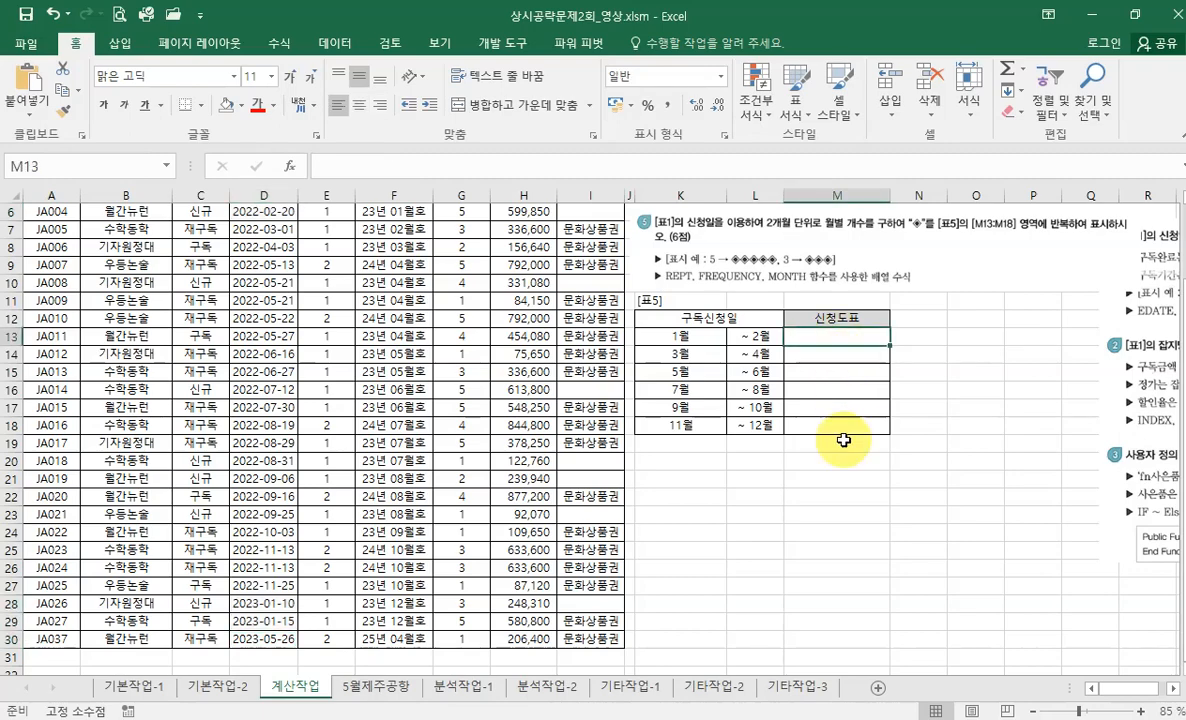
pyautogui.scroll(2, 932, 408)
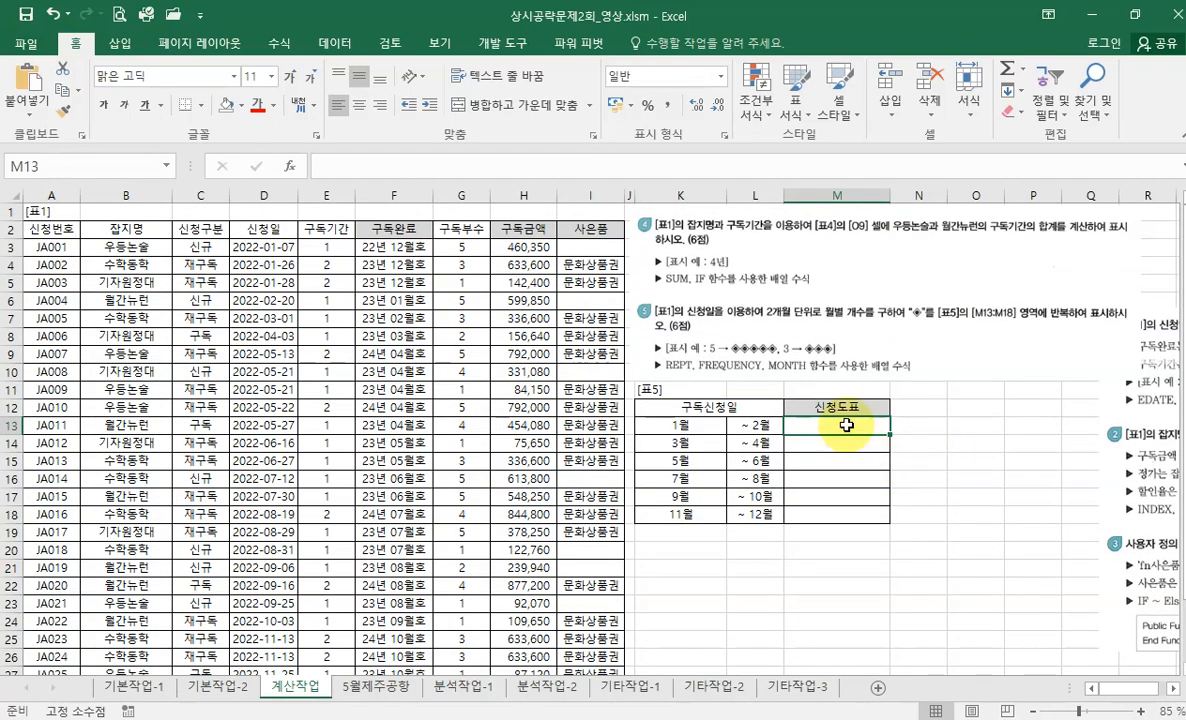
pyautogui.moveTo(846, 425); pyautogui.dragTo(841, 516)
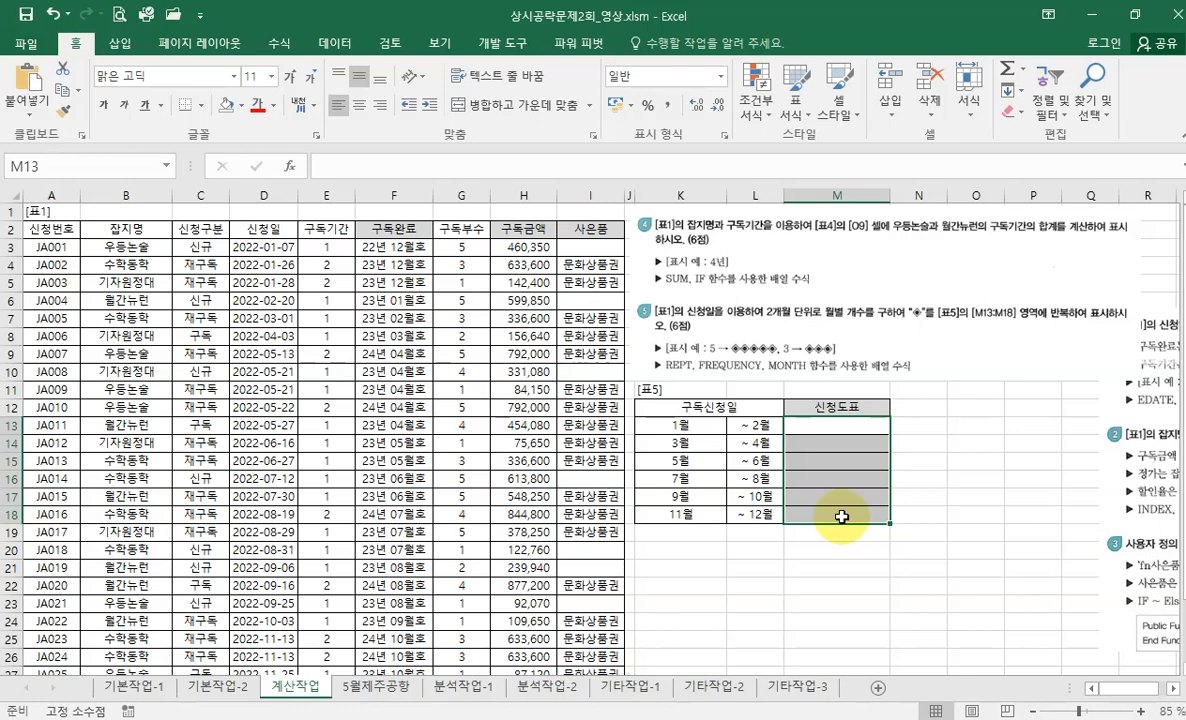
pyautogui.write('=')
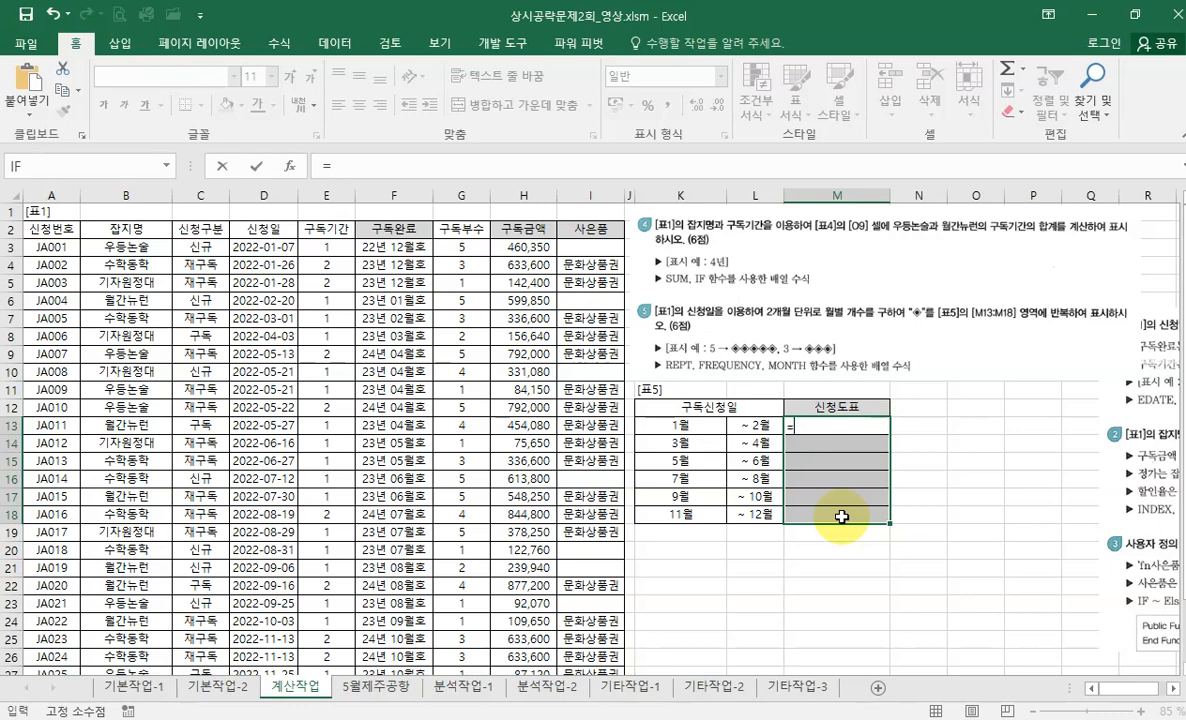
pyautogui.write('tr')
pyautogui.press('BackSpace')
pyautogui.press('BackSpace')
pyautogui.write('re')
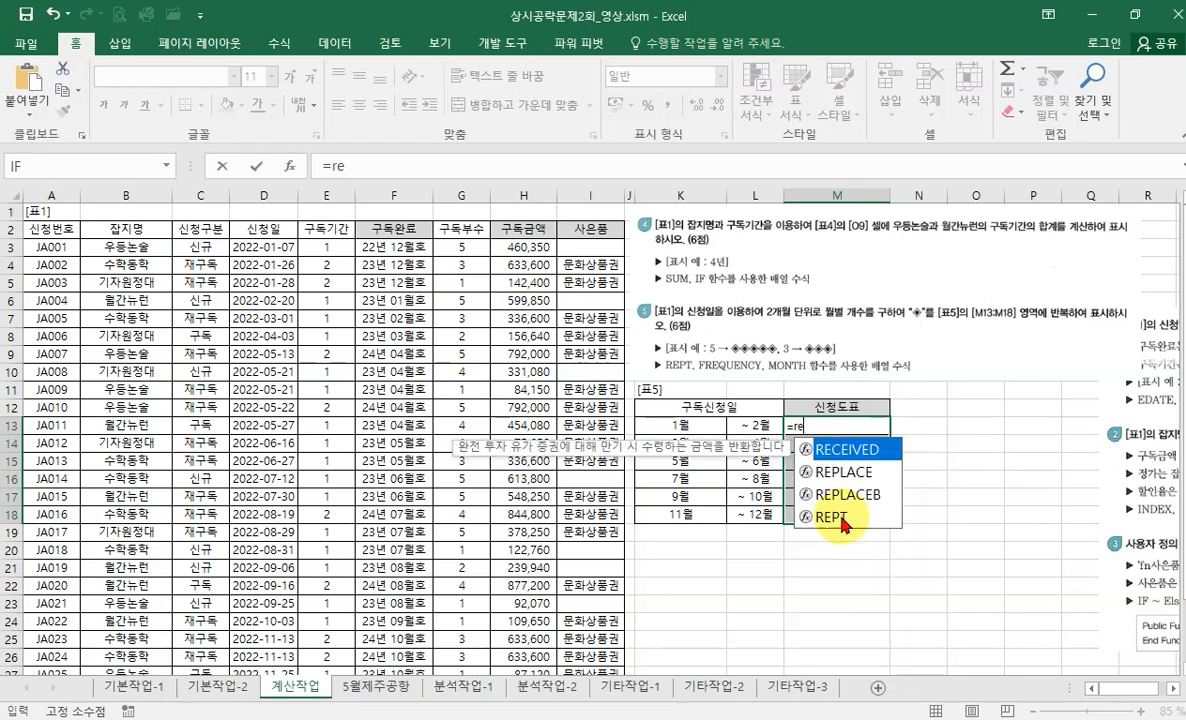
pyautogui.doubleClick(841, 518)
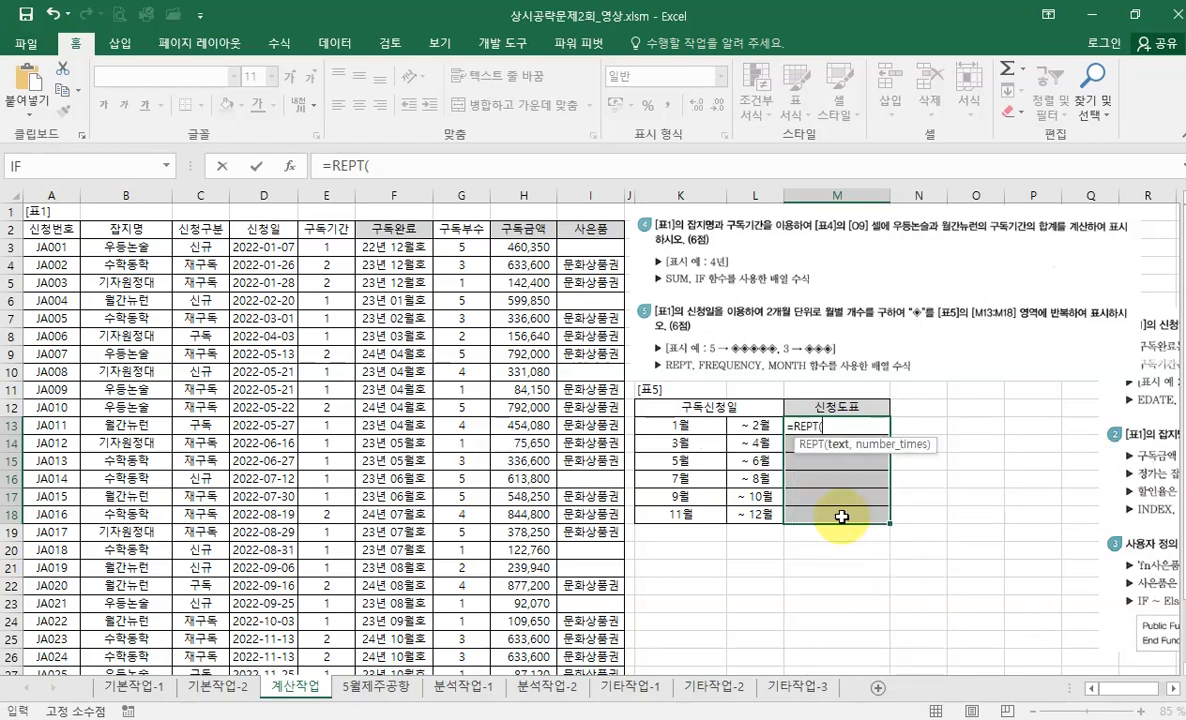
pyautogui.click(289, 167)
pyautogui.moveTo(530, 424); pyautogui.dragTo(480, 143)
pyautogui.click(530, 719)
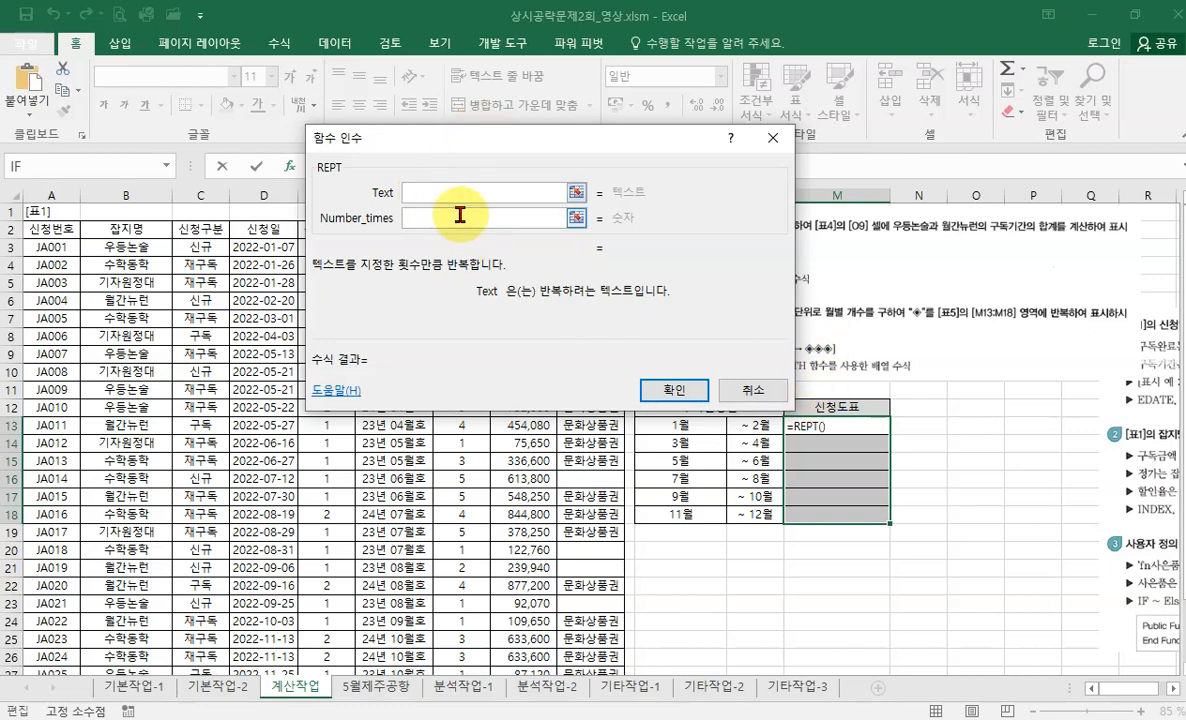
# Set REPT's Text argument to the special character ◈.
pyautogui.write('a')
pyautogui.press('BackSpace')
pyautogui.write('ㅁ')
pyautogui.press('Hangul_Hanja')
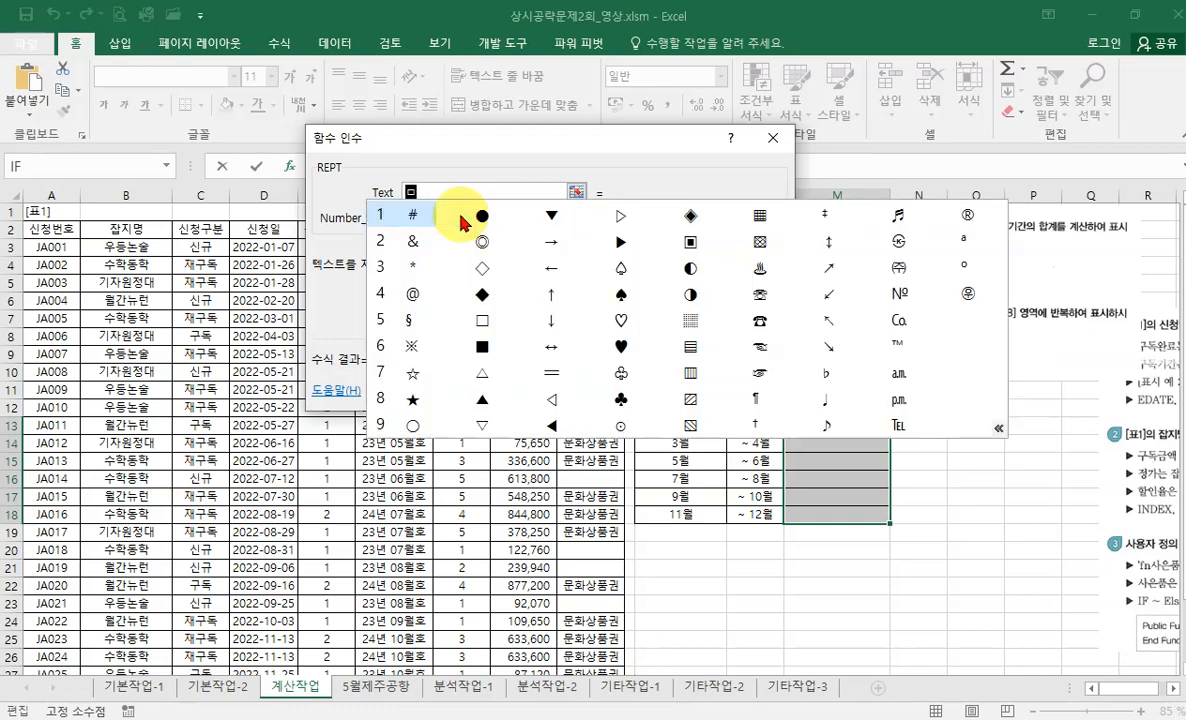
pyautogui.click(690, 217)
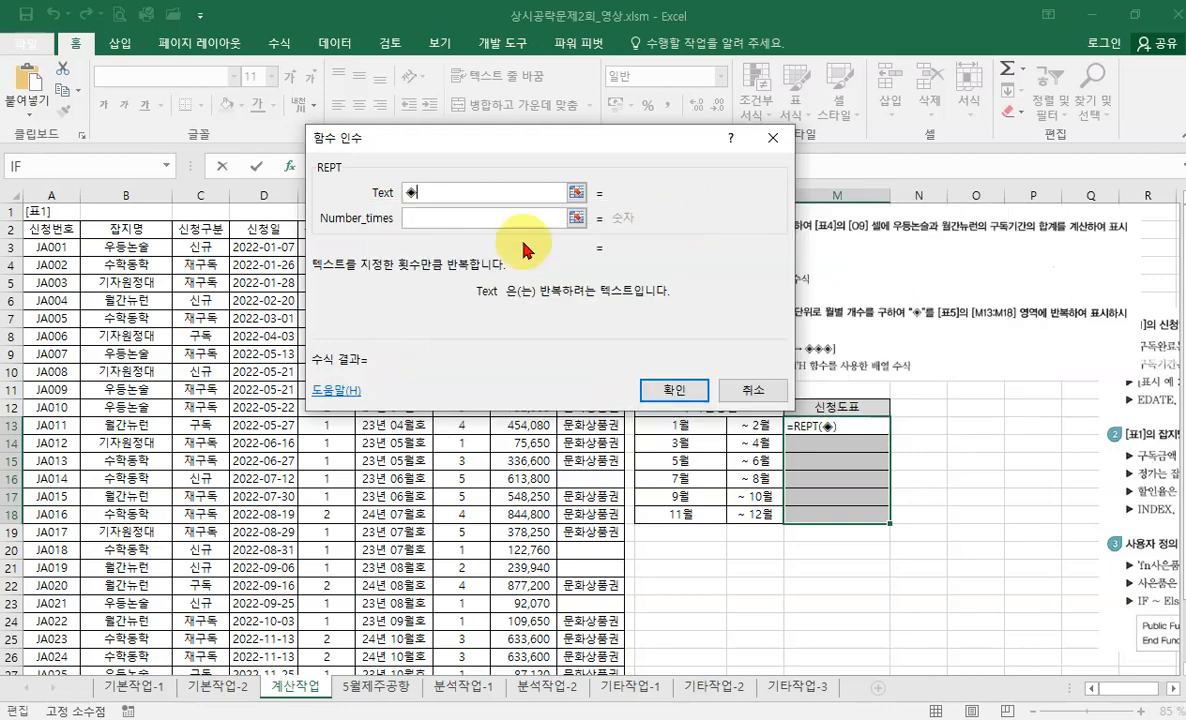
pyautogui.click(424, 219)
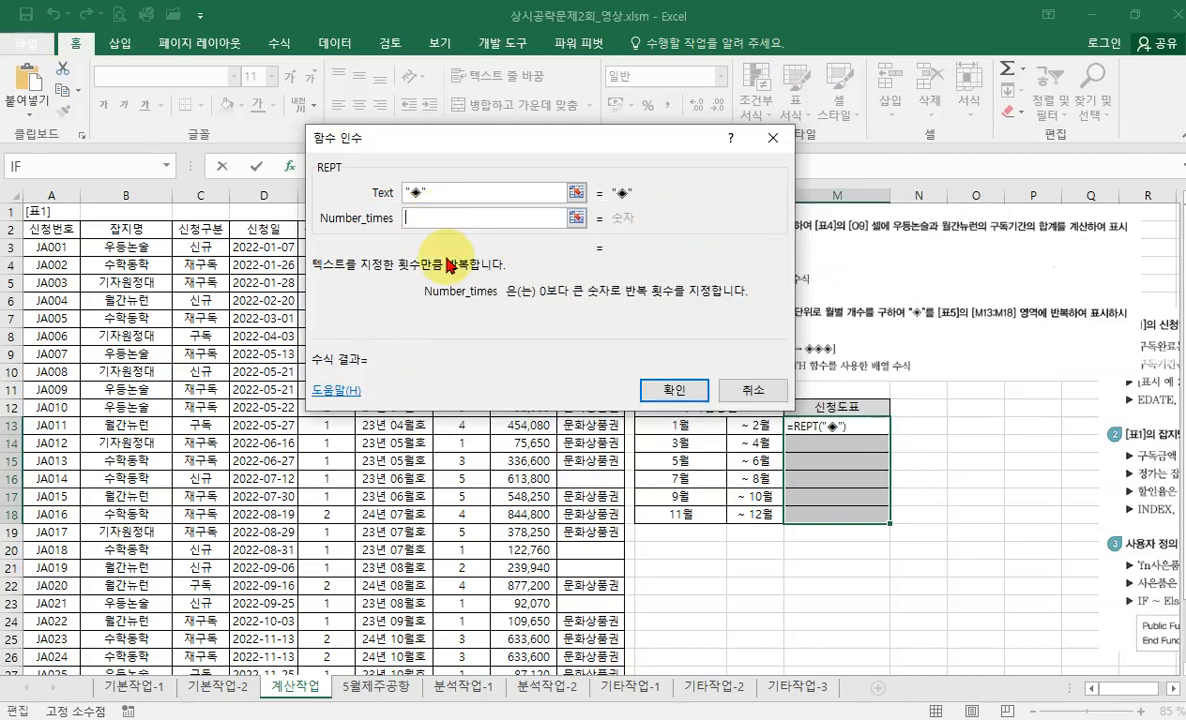
# Try repeat counts of 3 and 5 in REPT's Number_times argument.
pyautogui.write('3')
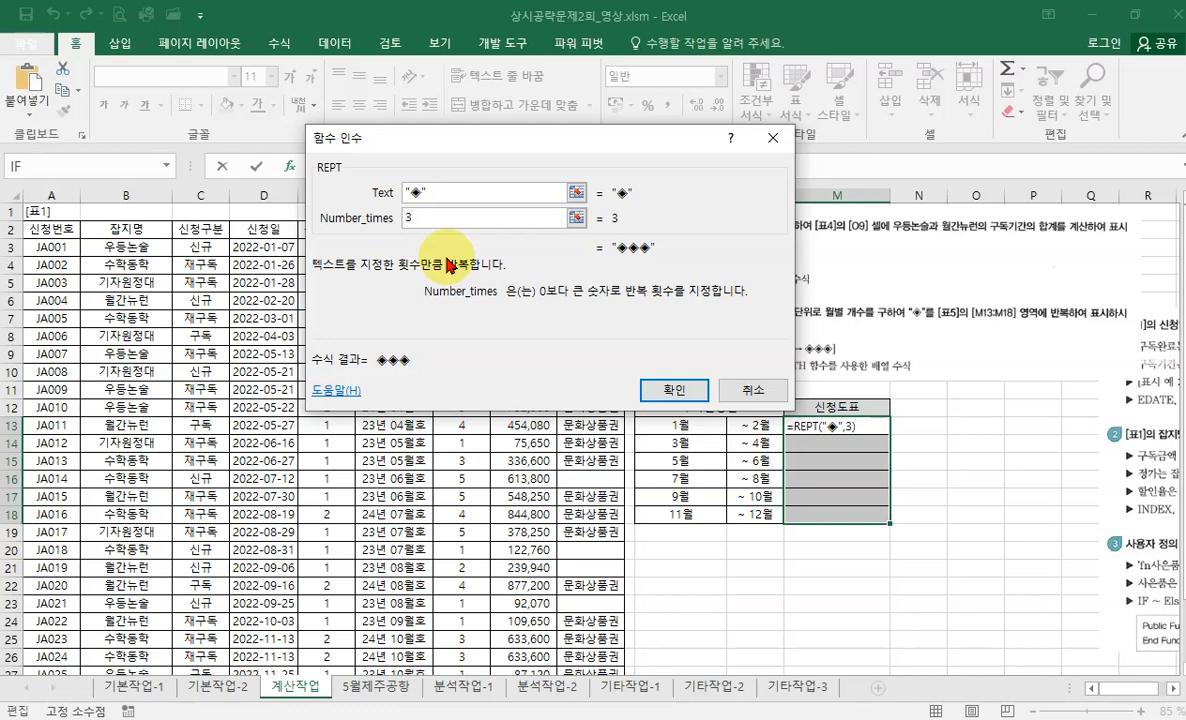
pyautogui.press('BackSpace')
pyautogui.write('5')
pyautogui.press('BackSpace')
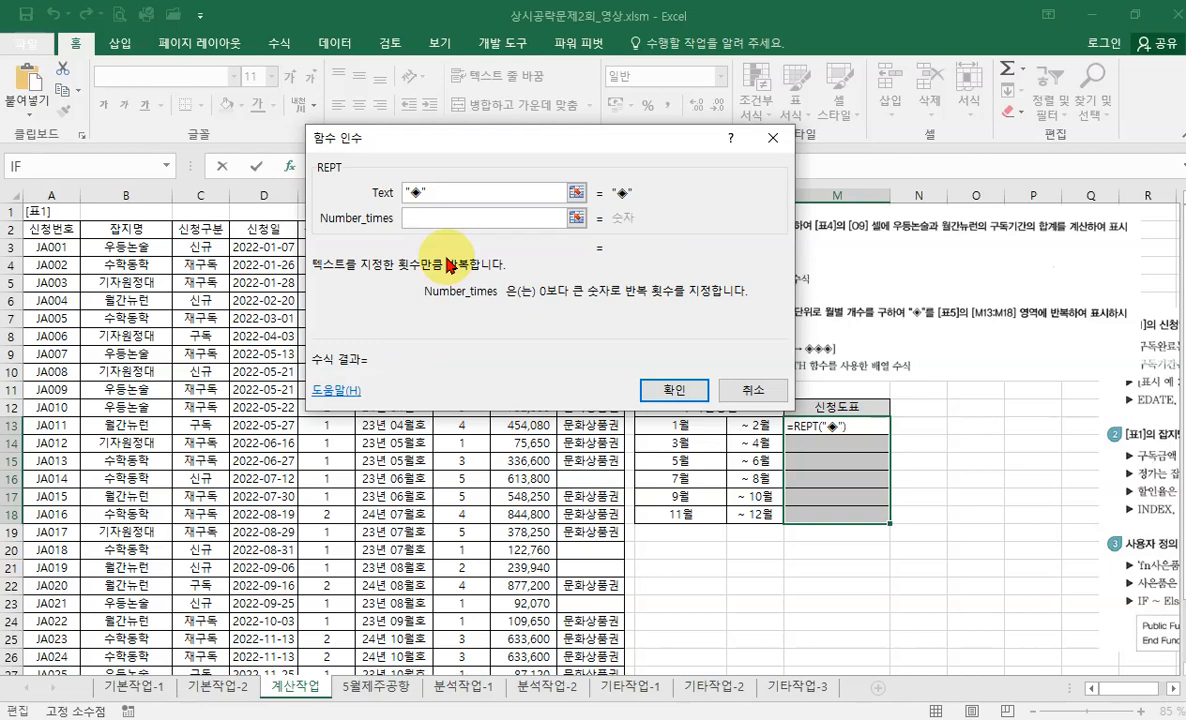
# Nest frequency() in REPT's Number_times argument and switch to the FREQUENCY function's arguments.
pyautogui.write('r')
pyautogui.press('BackSpace')
pyautogui.write('f')
pyautogui.moveTo(529, 146); pyautogui.dragTo(410, 132)
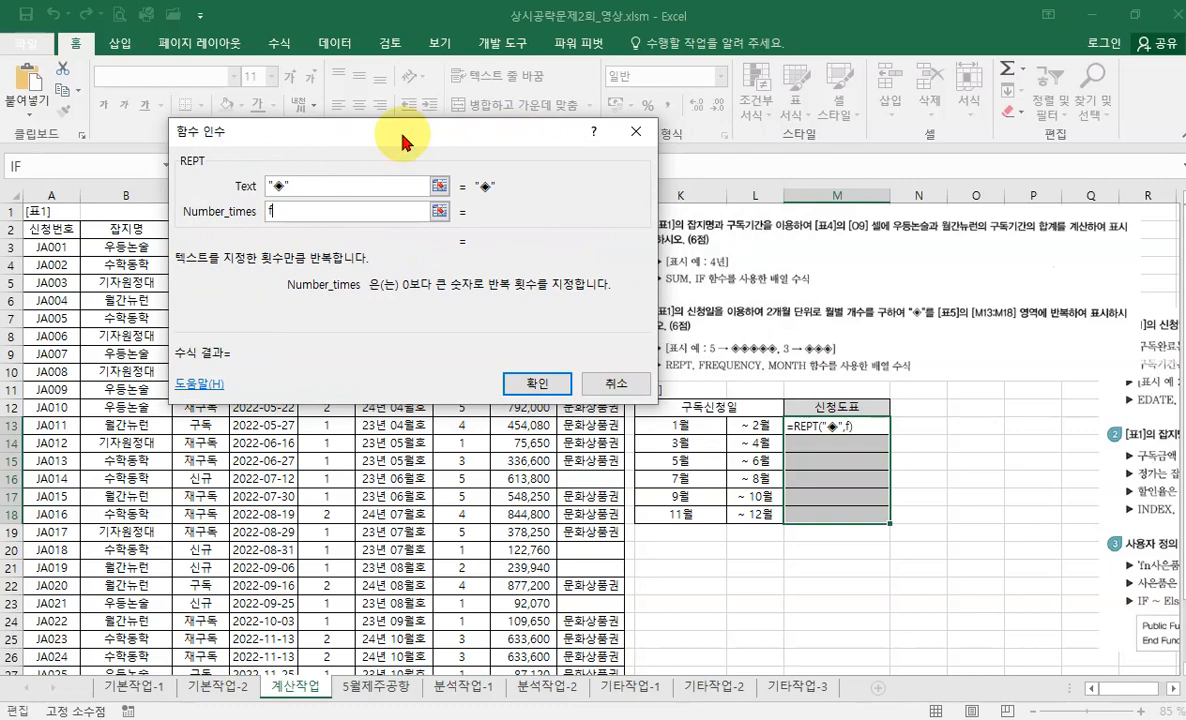
pyautogui.write('requency')
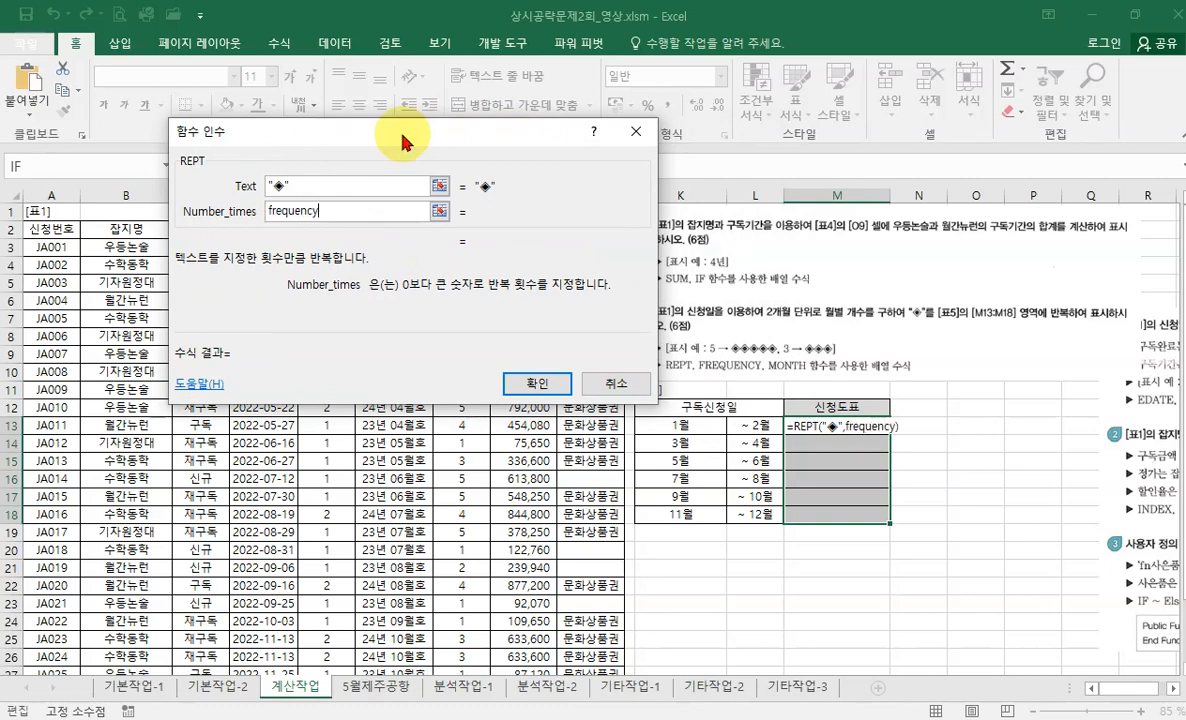
pyautogui.write('()')
pyautogui.moveTo(402, 143); pyautogui.dragTo(500, 228)
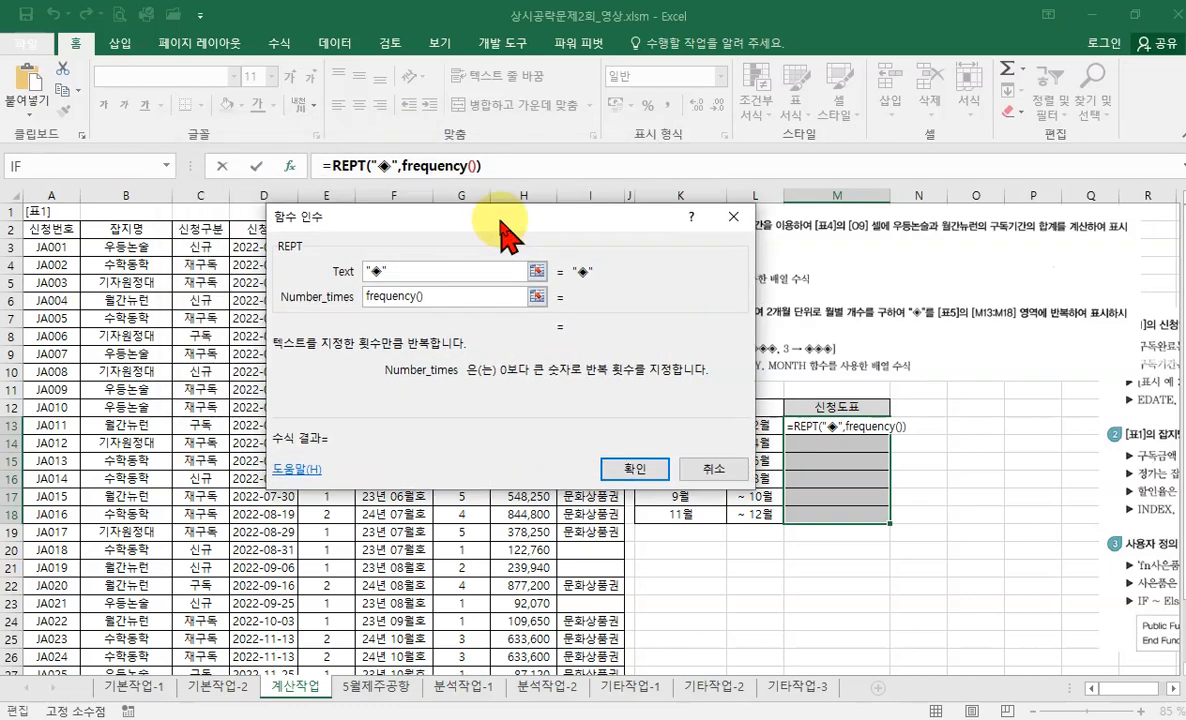
pyautogui.click(443, 168)
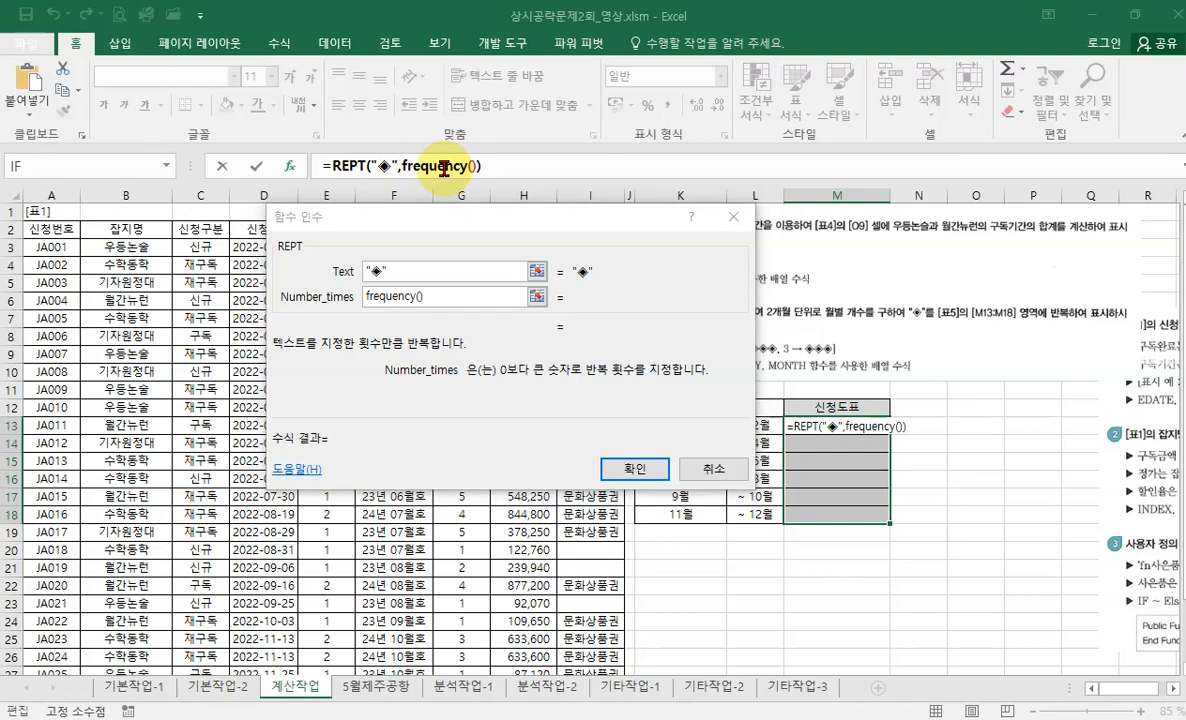
pyautogui.click(443, 168)
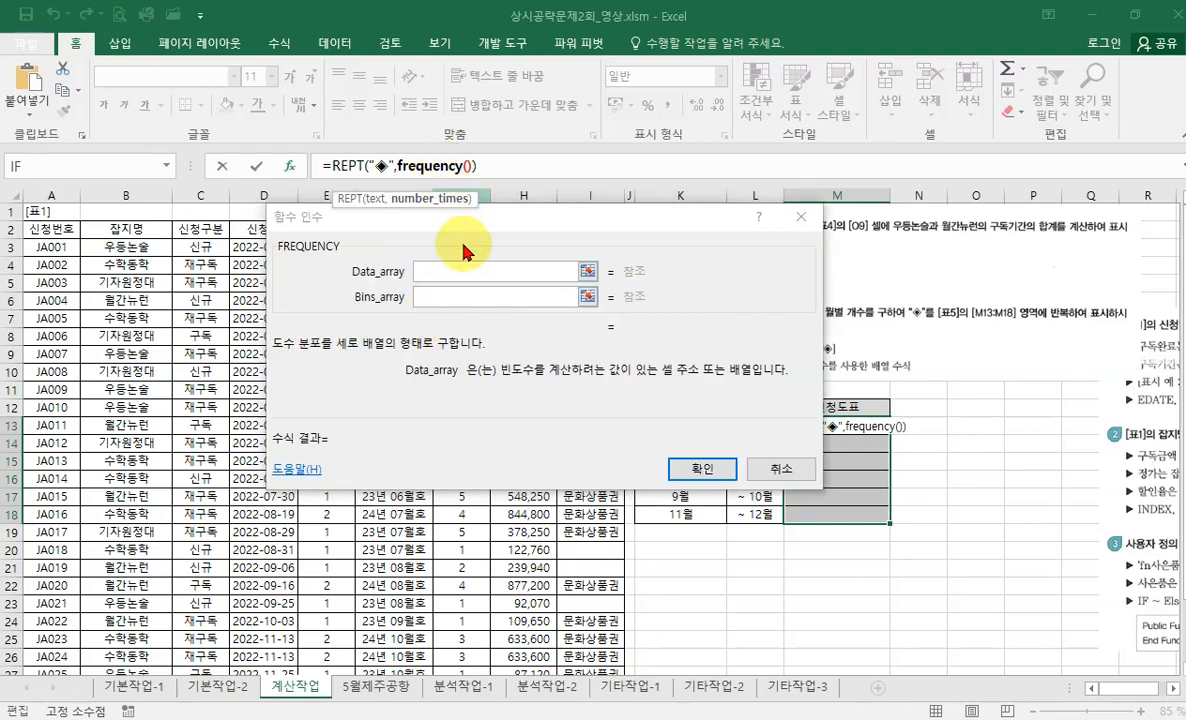
# Set FREQUENCY's Bins_array to the month limits in L13:L18.
pyautogui.moveTo(463, 252); pyautogui.dragTo(768, 164)
pyautogui.click(717, 193)
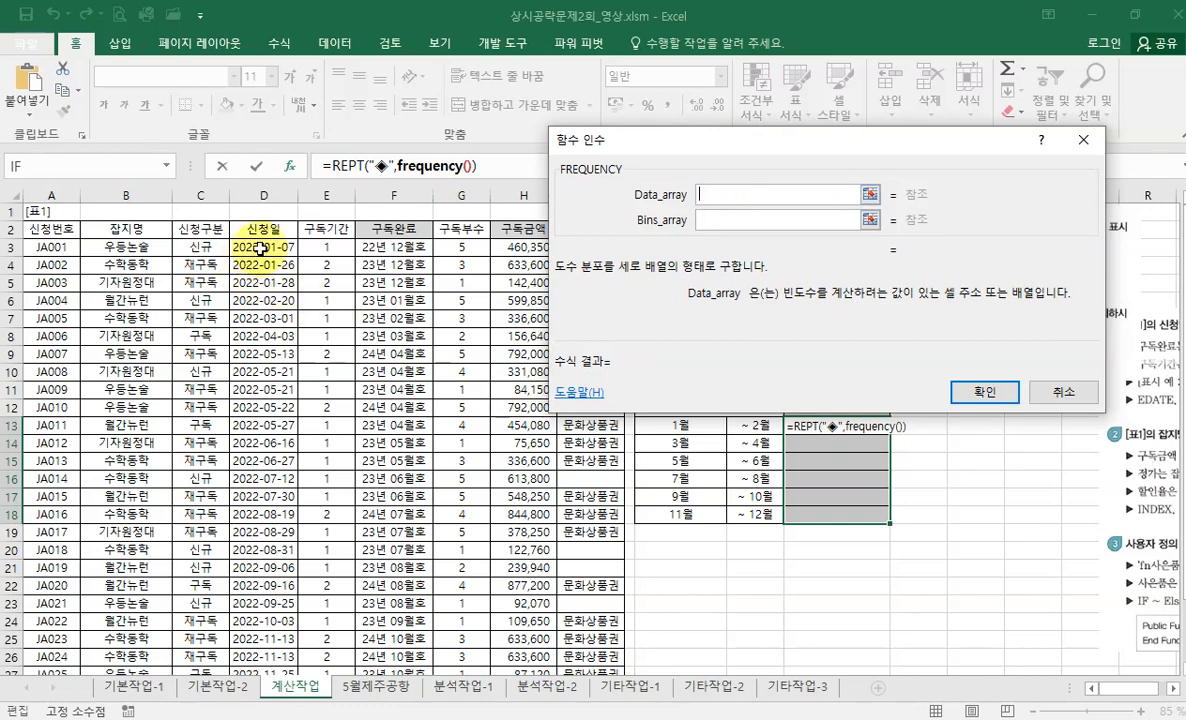
pyautogui.click(706, 222)
pyautogui.moveTo(755, 425); pyautogui.dragTo(757, 521)
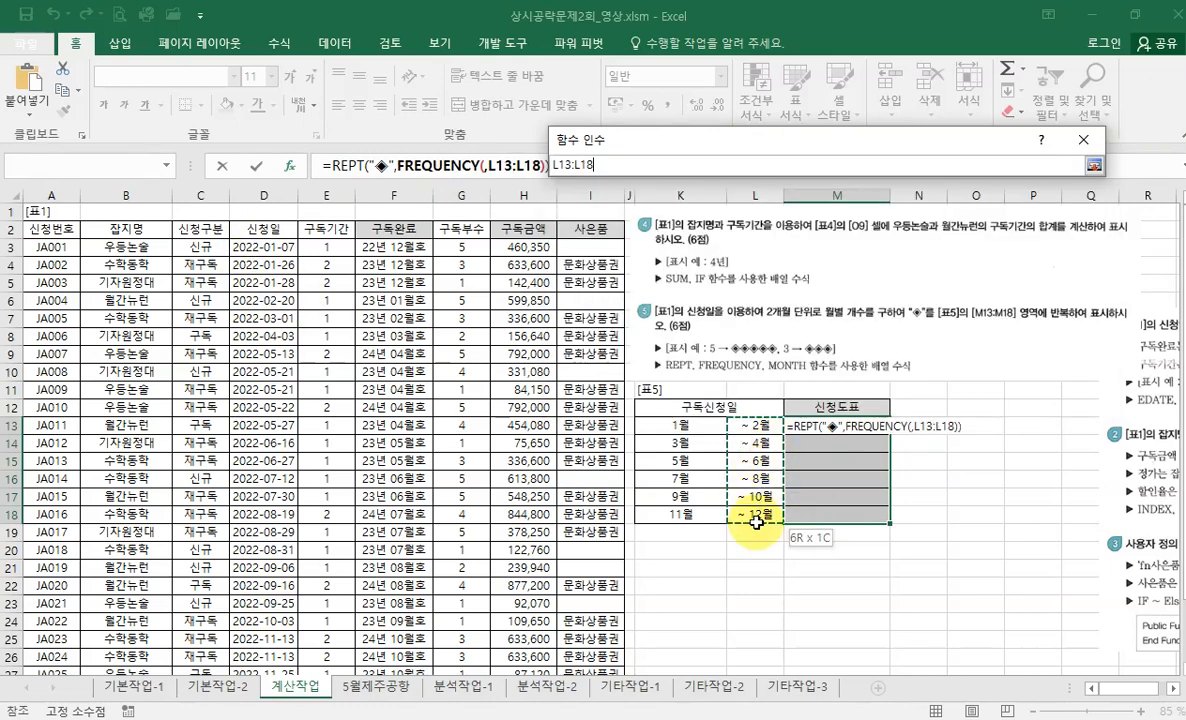
pyautogui.moveTo(755, 142); pyautogui.dragTo(799, 113)
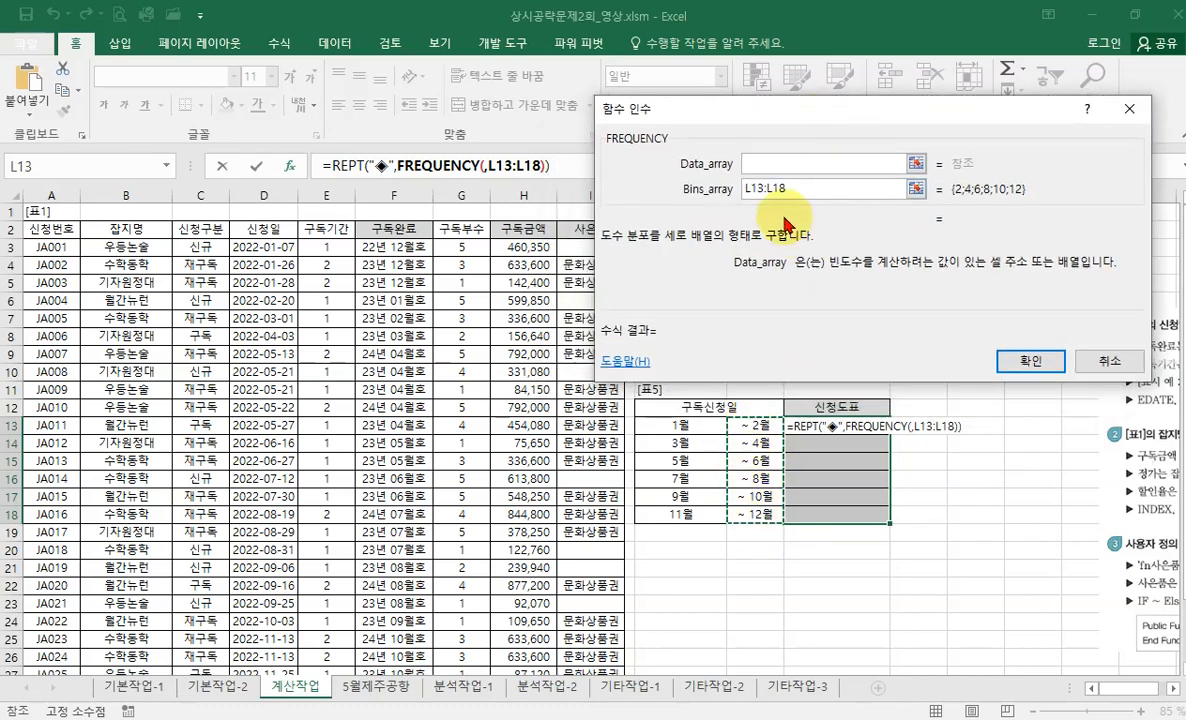
# Nest month() in FREQUENCY's Data_array and switch to the MONTH function's arguments.
pyautogui.click(764, 164)
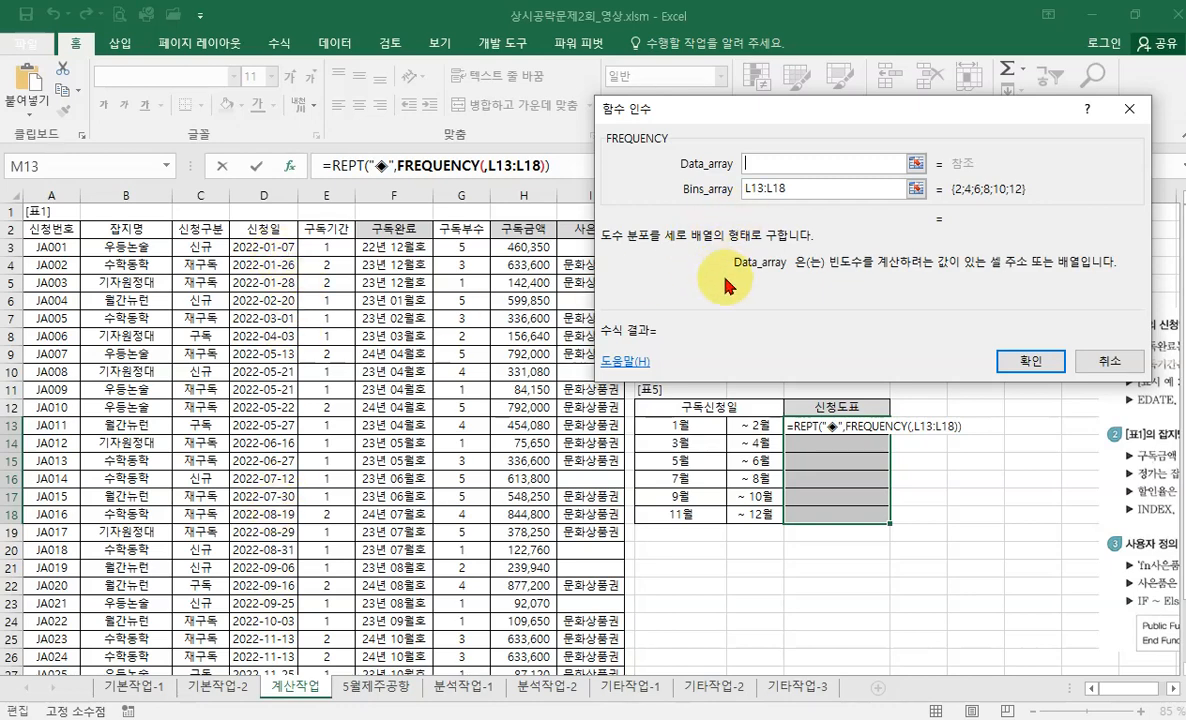
pyautogui.write('me')
pyautogui.press('BackSpace')
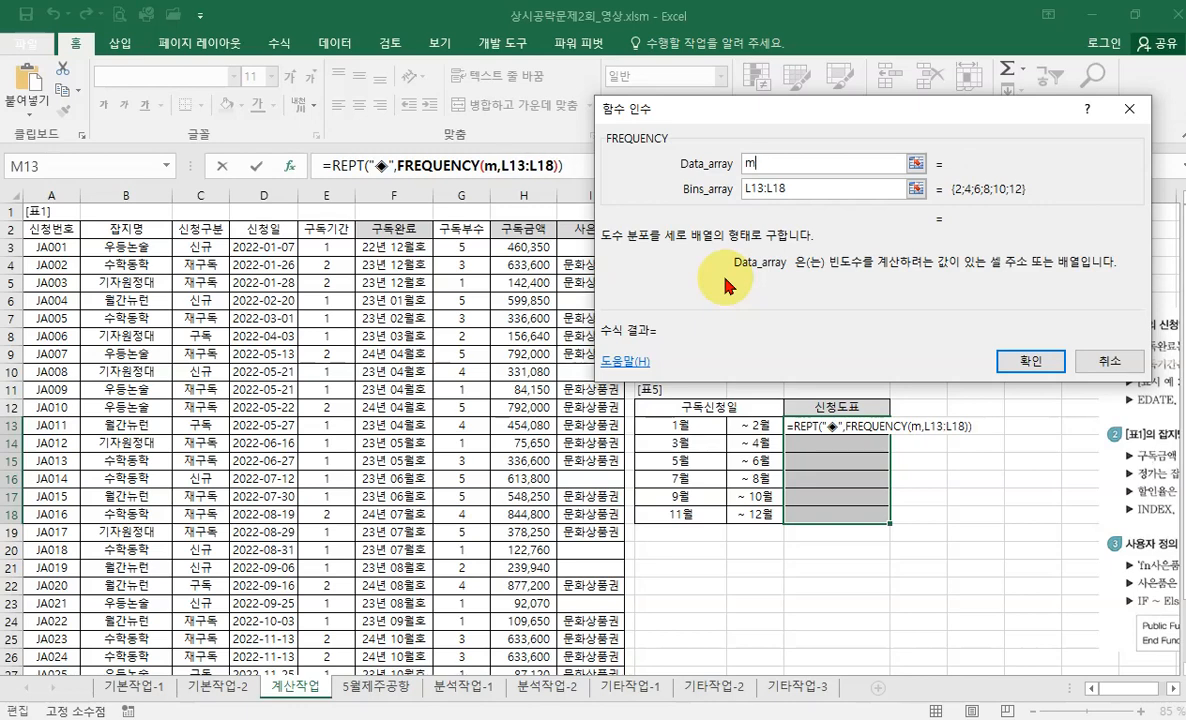
pyautogui.write('on')
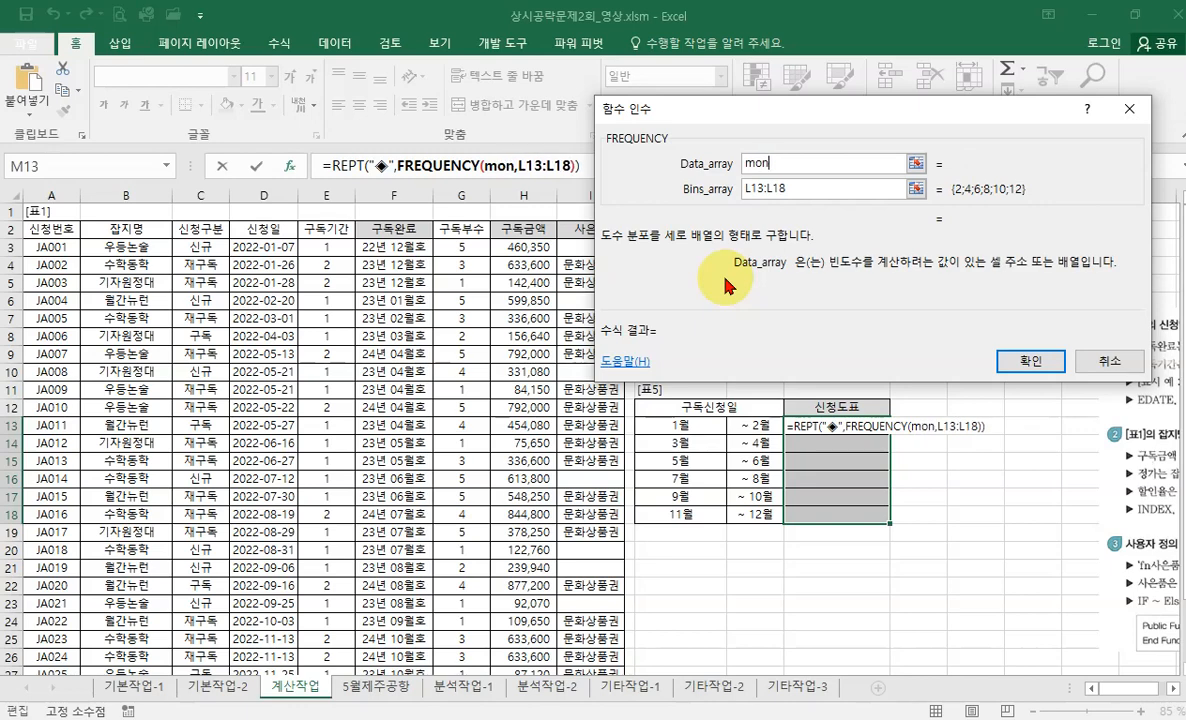
pyautogui.write('th()')
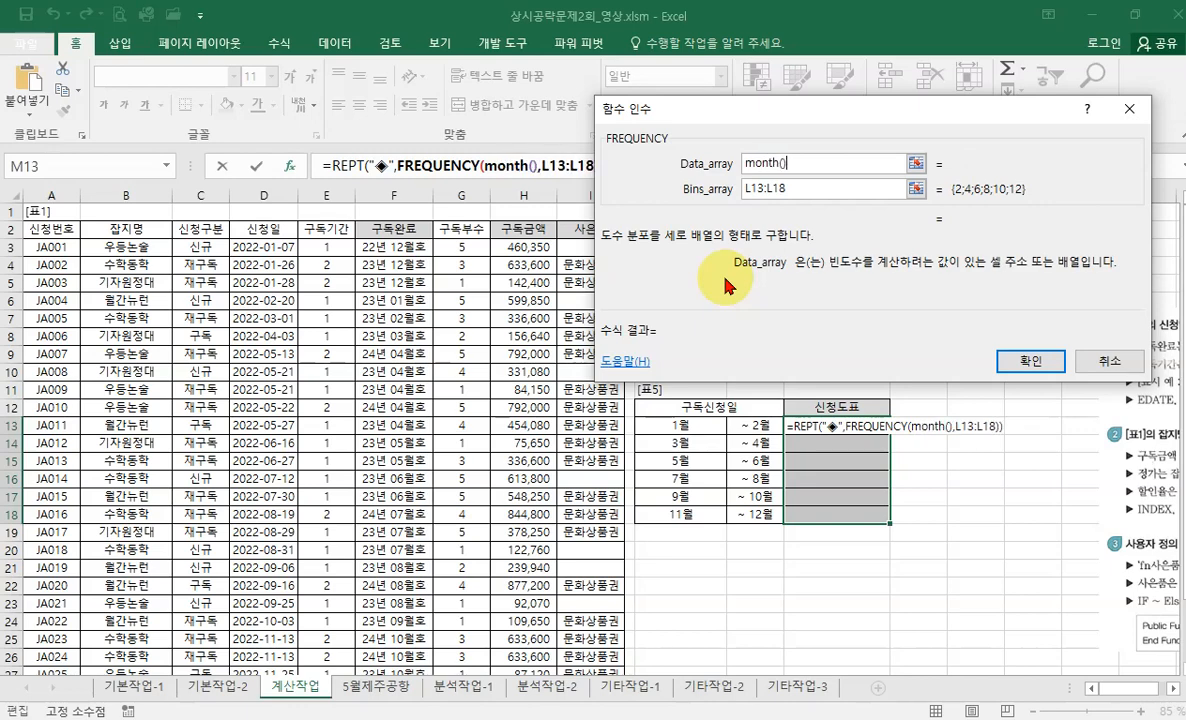
pyautogui.moveTo(800, 110); pyautogui.dragTo(590, 205)
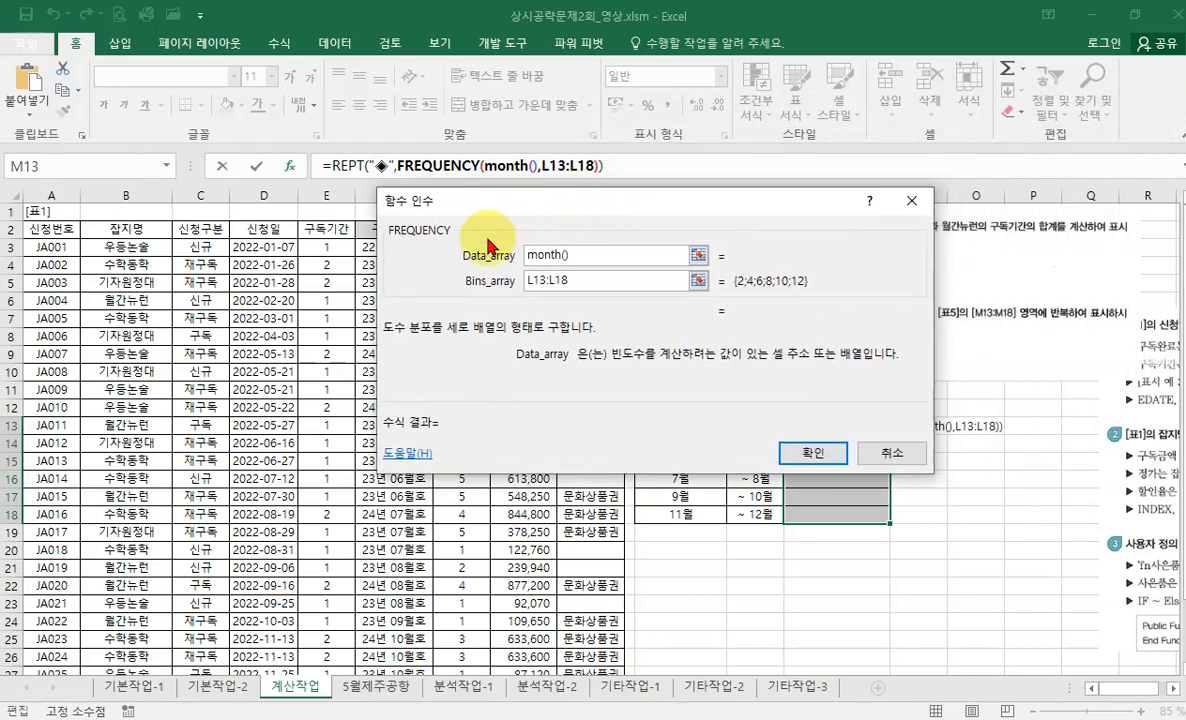
pyautogui.click(508, 170)
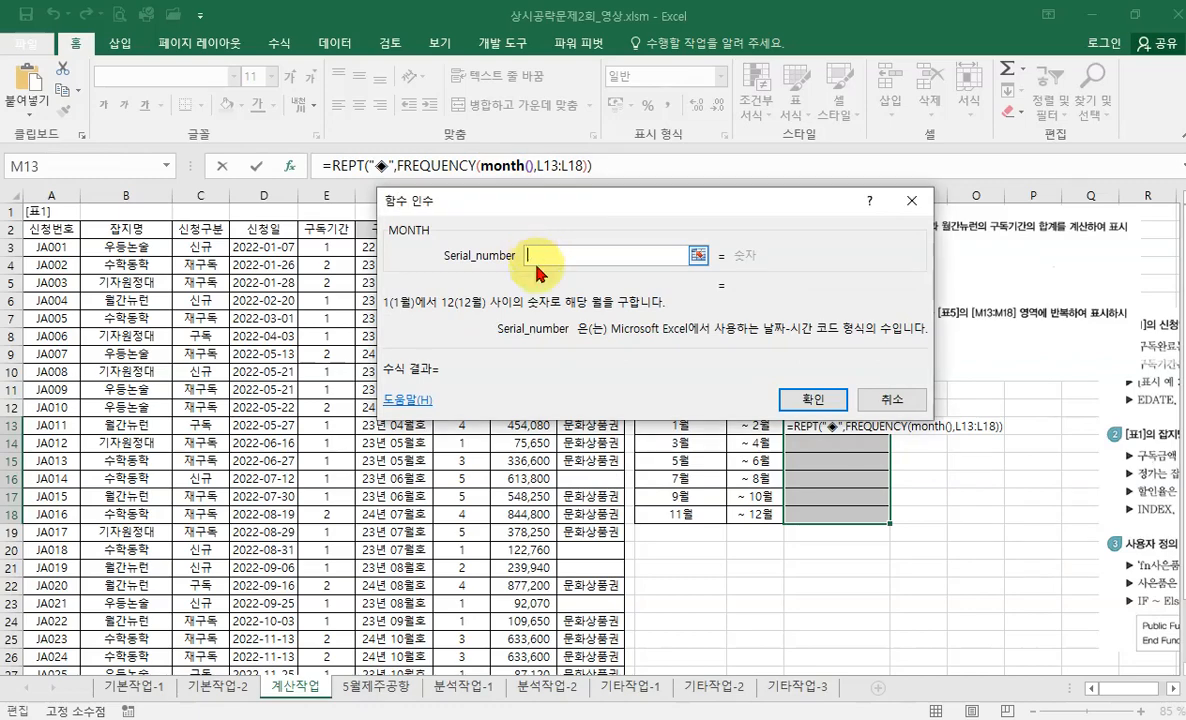
# Set MONTH's Serial_number to the 신청일 dates in D3:D30.
pyautogui.moveTo(515, 200); pyautogui.dragTo(497, 210)
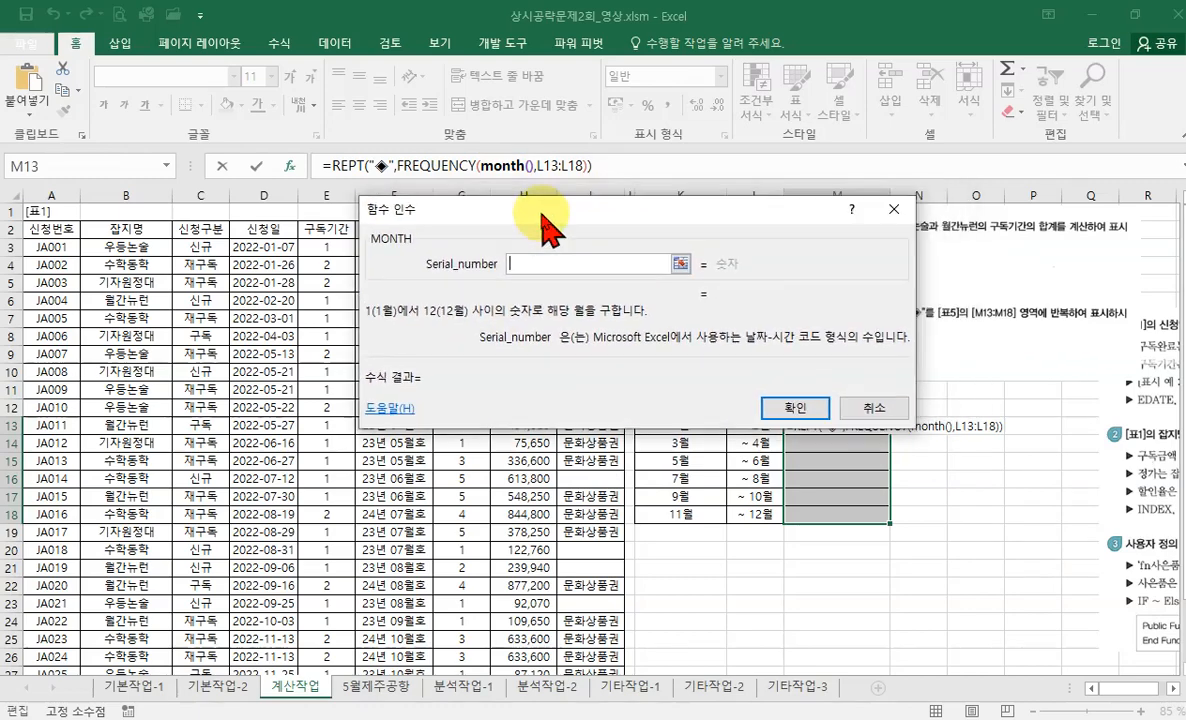
pyautogui.click(270, 248)
pyautogui.scroll(-5, 272, 330)
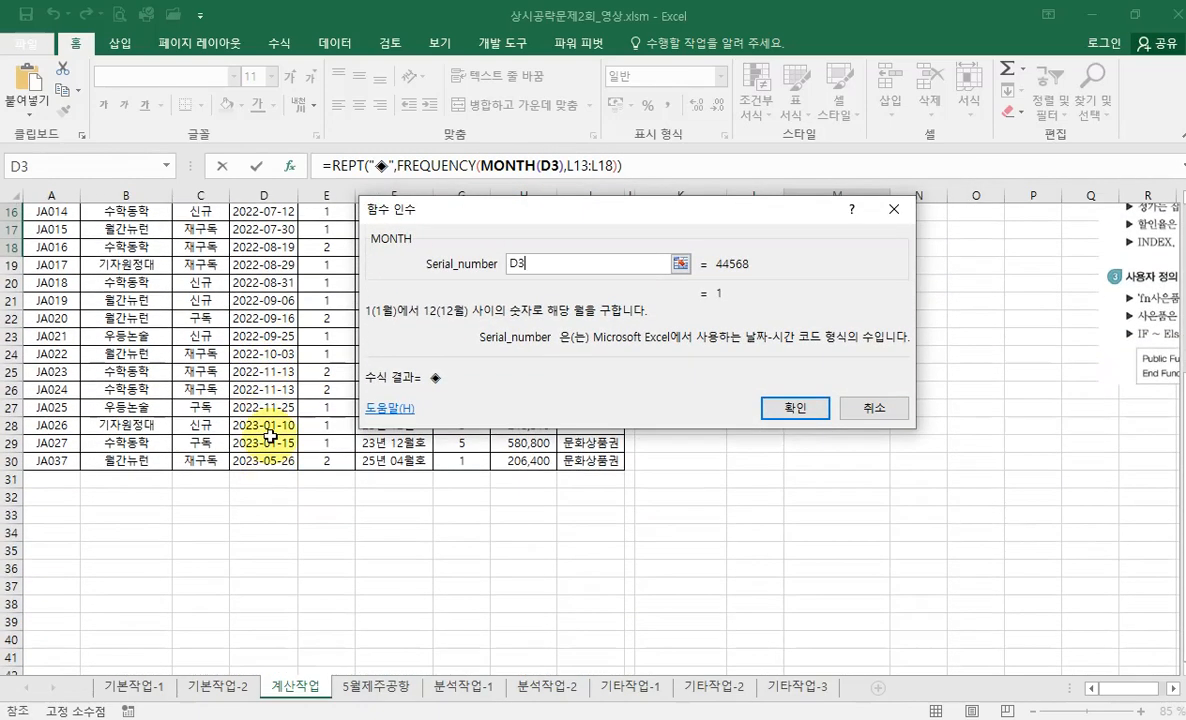
pyautogui.keyDown('shift'); pyautogui.click(270, 462); pyautogui.keyUp('shift')
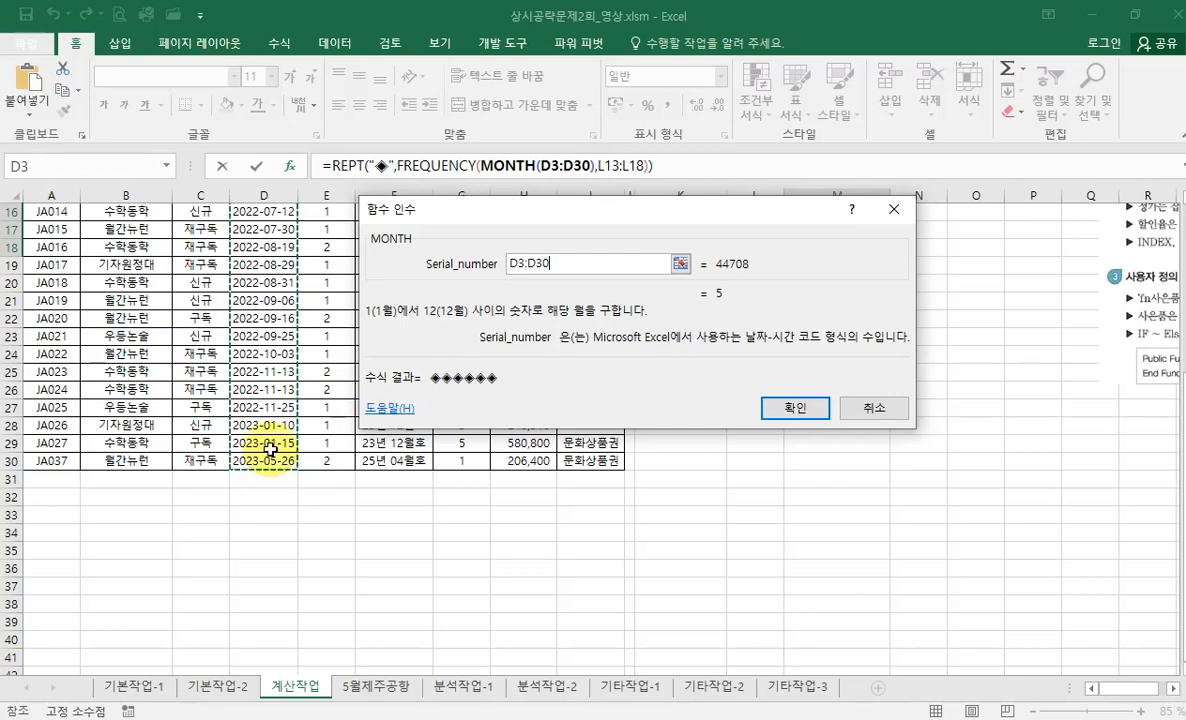
pyautogui.scroll(5, 268, 440)
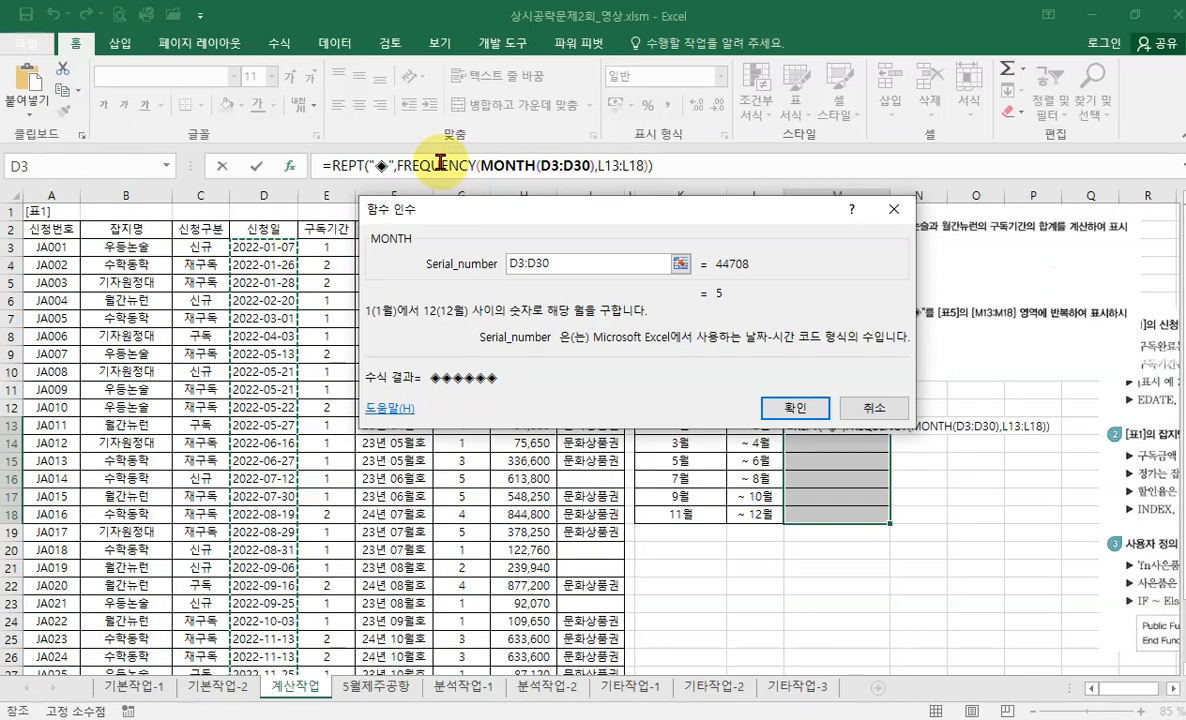
# Review the FREQUENCY and REPT arguments, enter the formula as an array formula across M13:M18, and select M13 to check it.
pyautogui.click(440, 162)
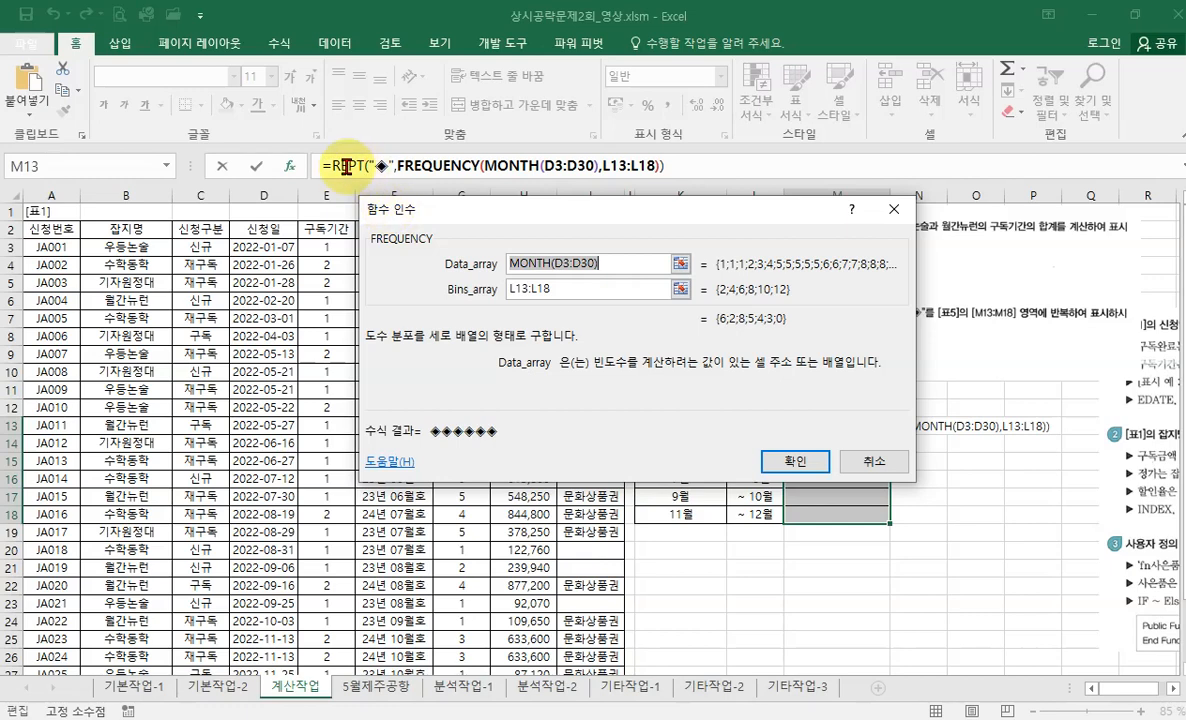
pyautogui.click(345, 167)
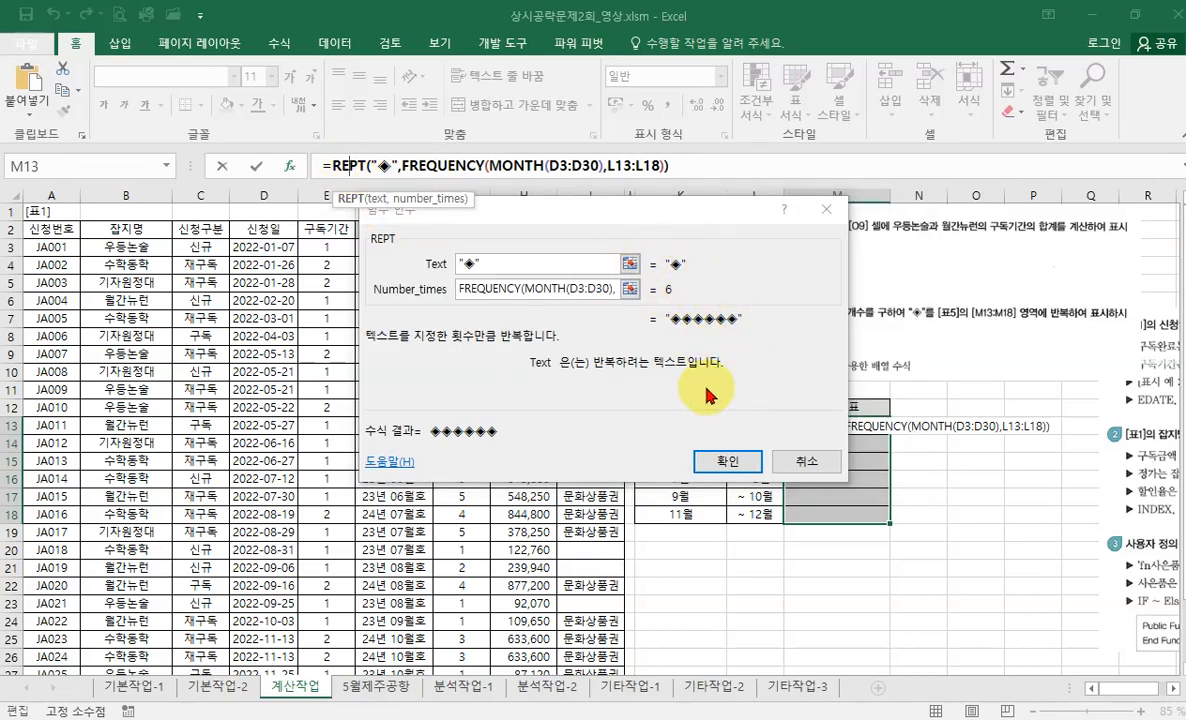
pyautogui.click(727, 462)
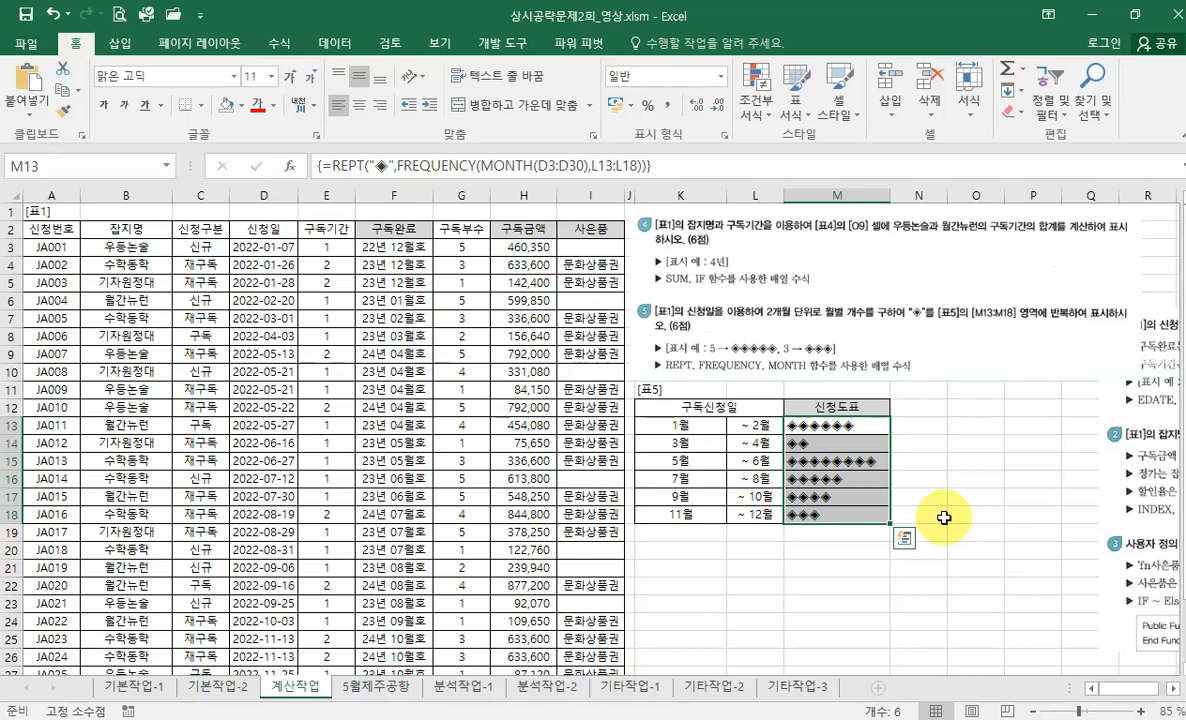
pyautogui.click(957, 482)
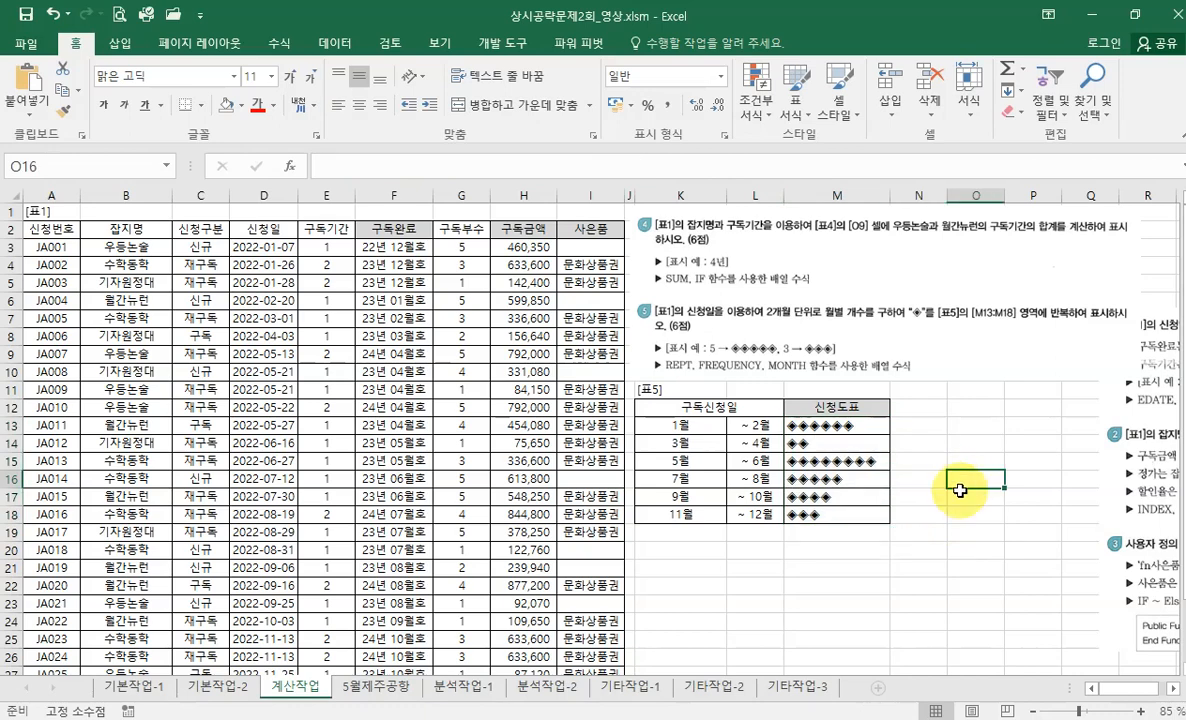
pyautogui.click(825, 425)
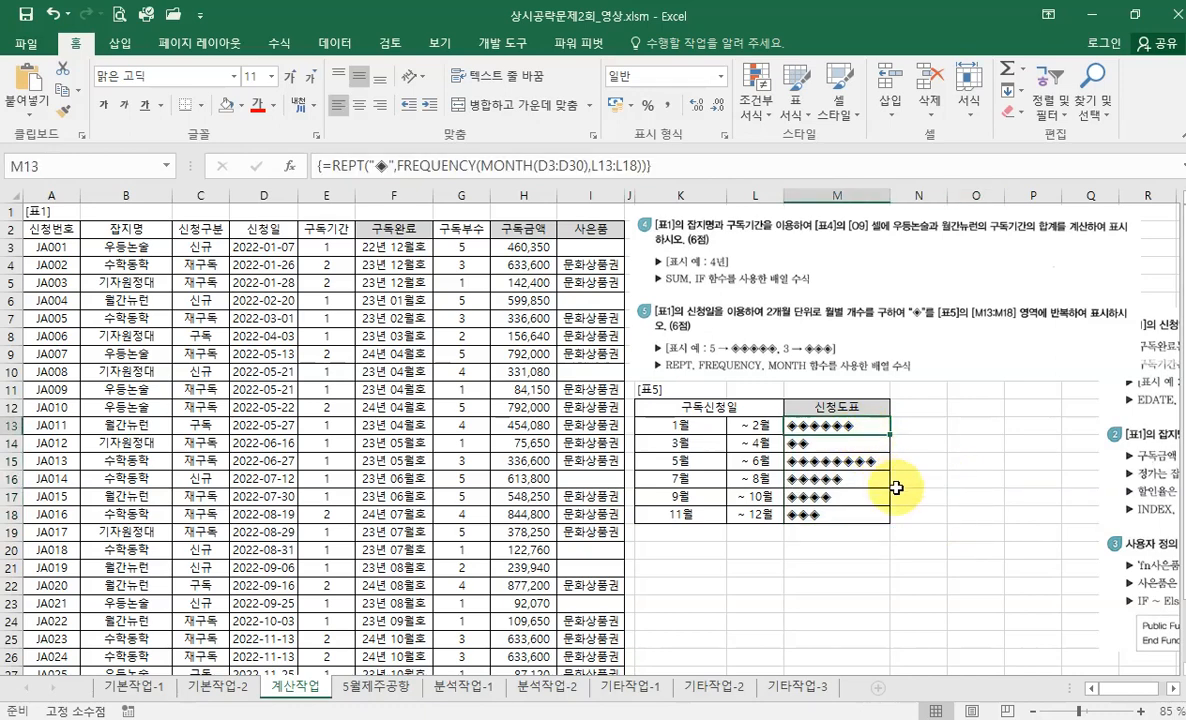